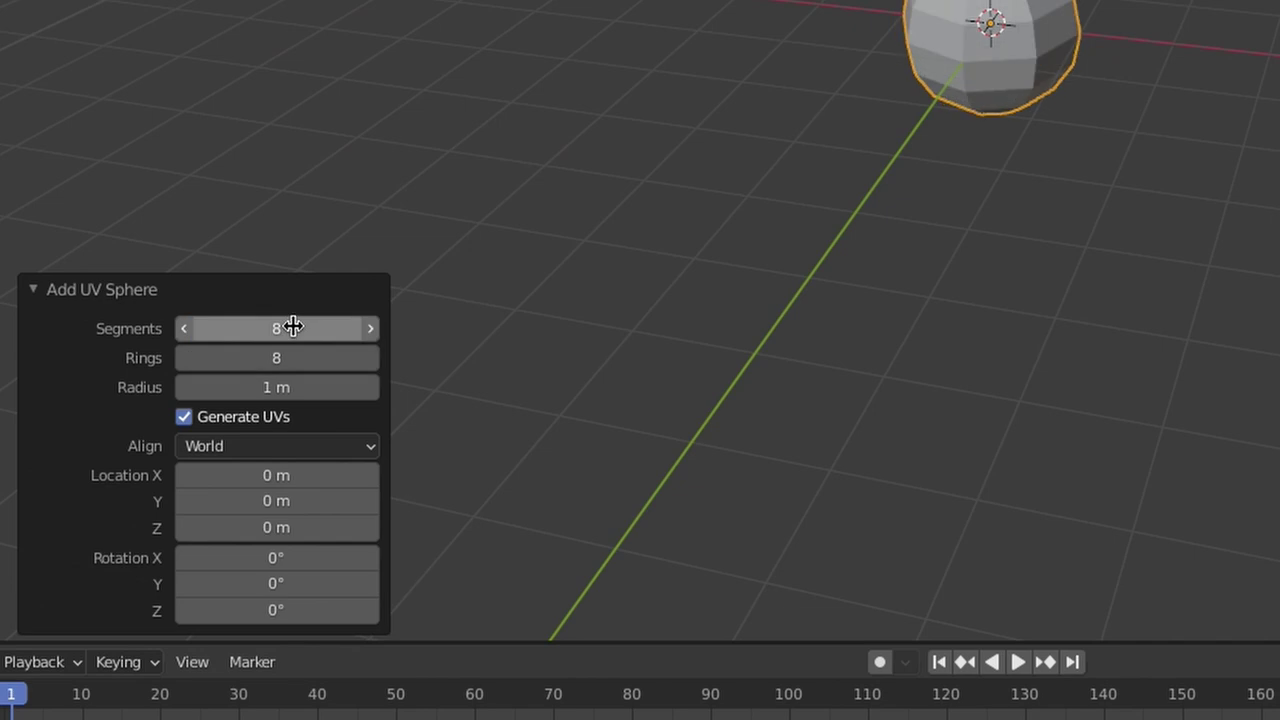
- Show the selected sphere in wireframe from the front orthographic view
left_click(1090, 178)
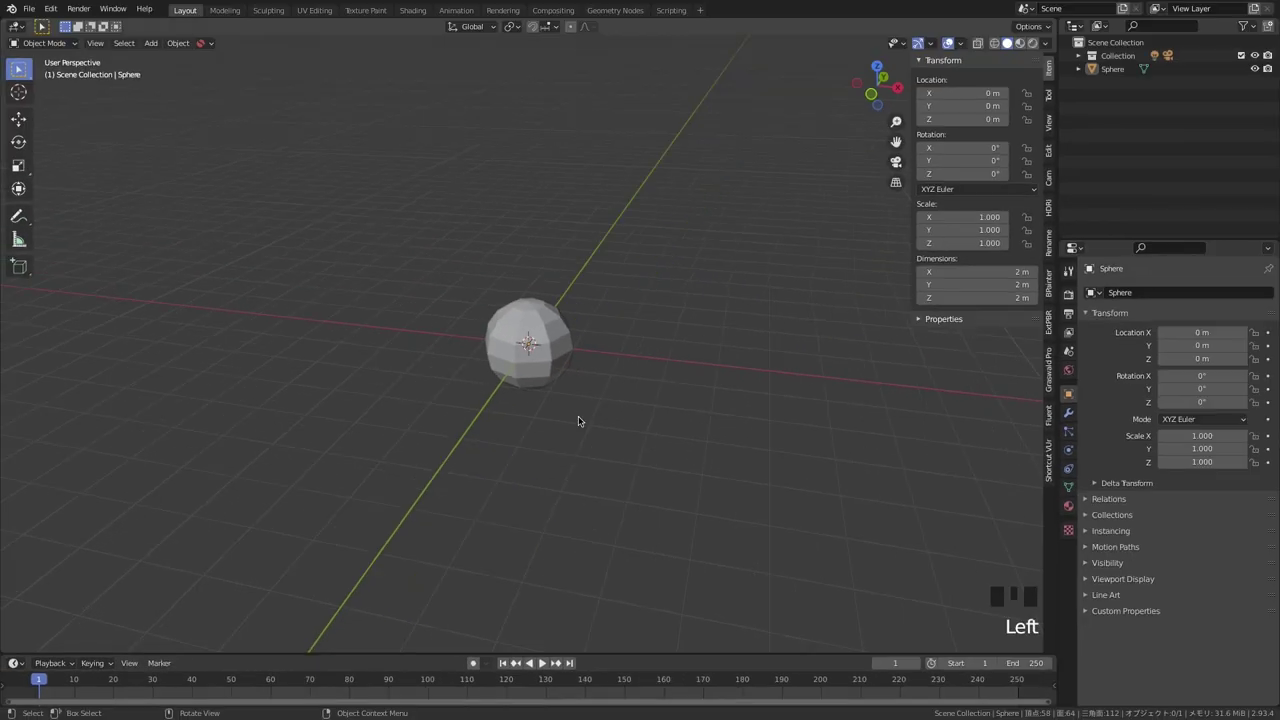
left_click(530, 358)
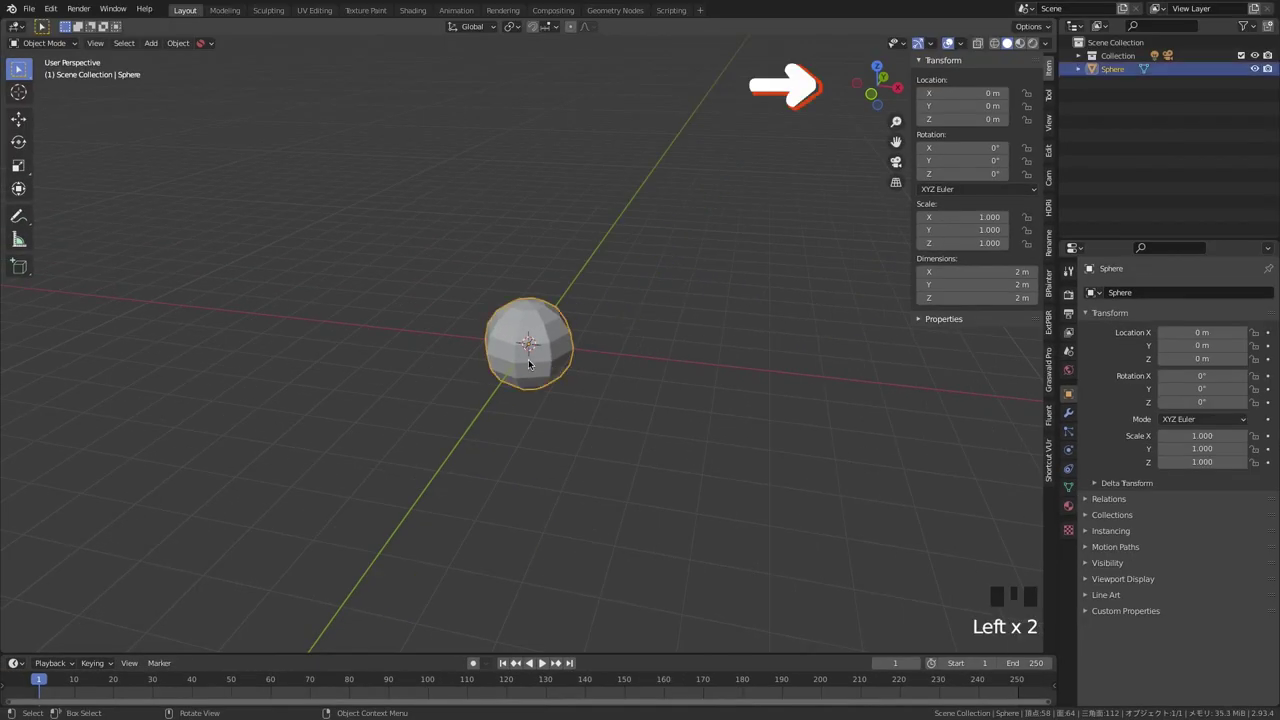
left_click(871, 94)
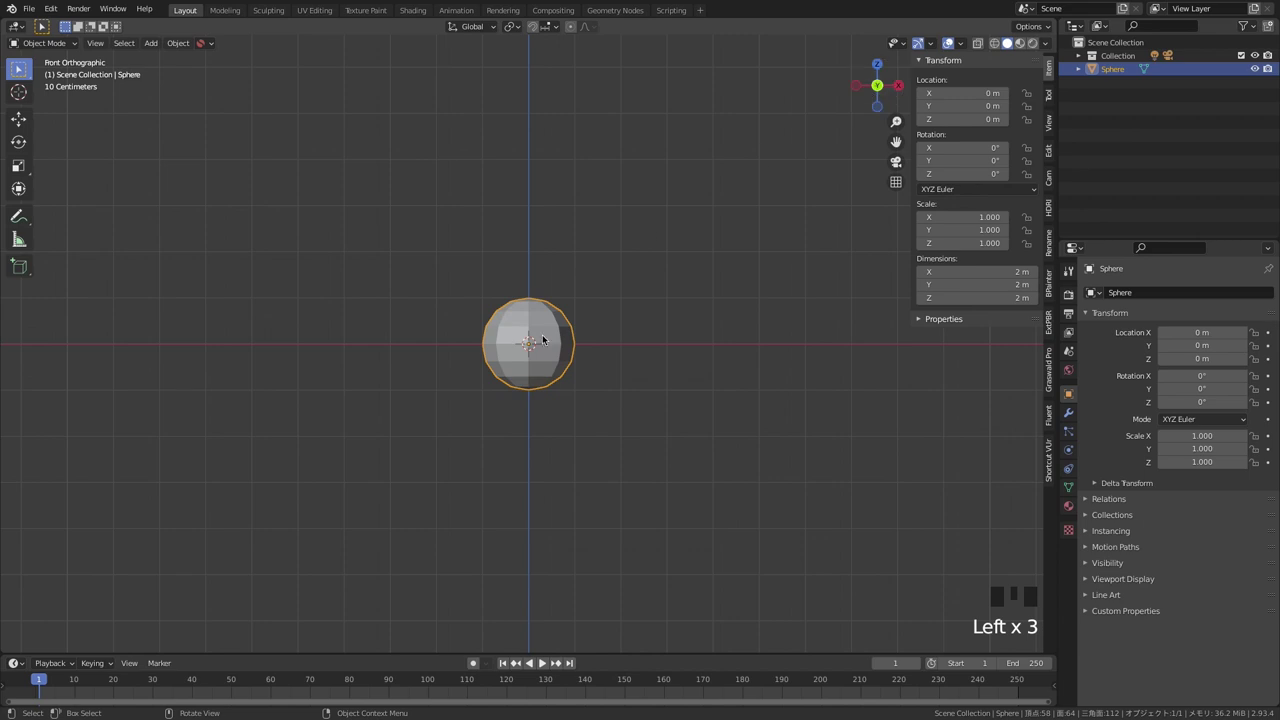
key("shift")
key("shift+z")
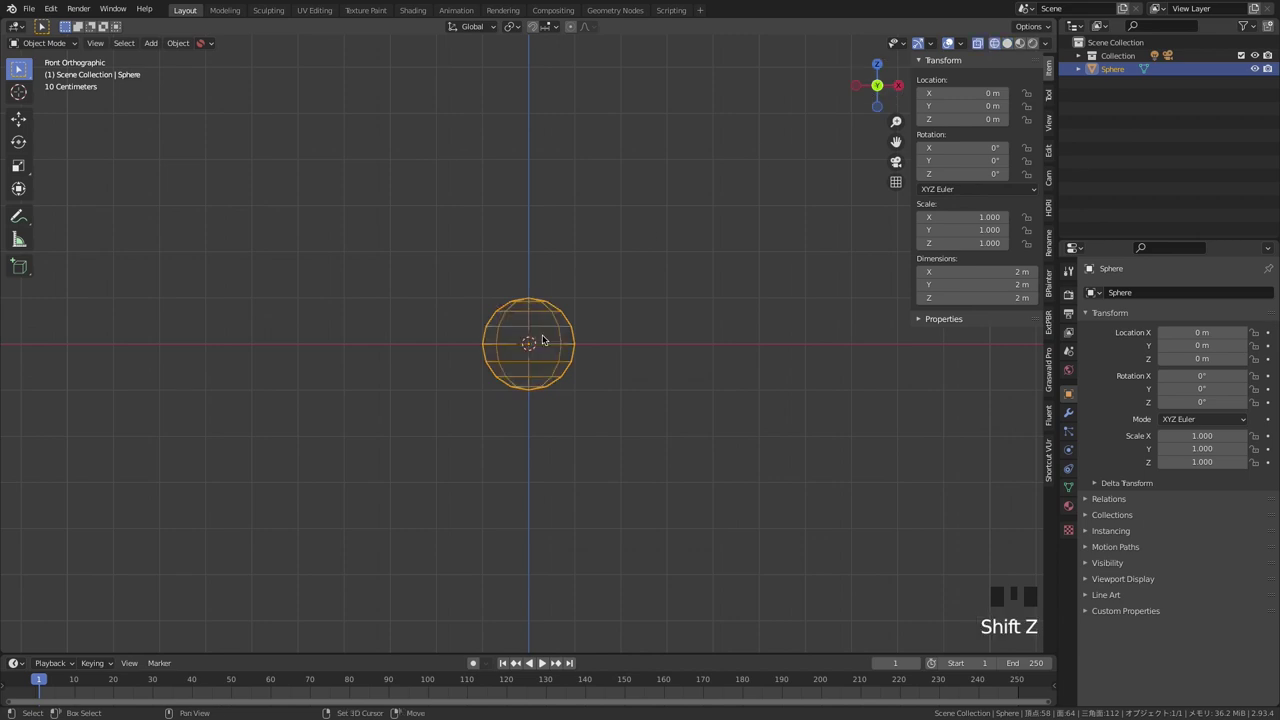
scroll(542, 341, "up", 2)
scroll(542, 341, "up", 6)
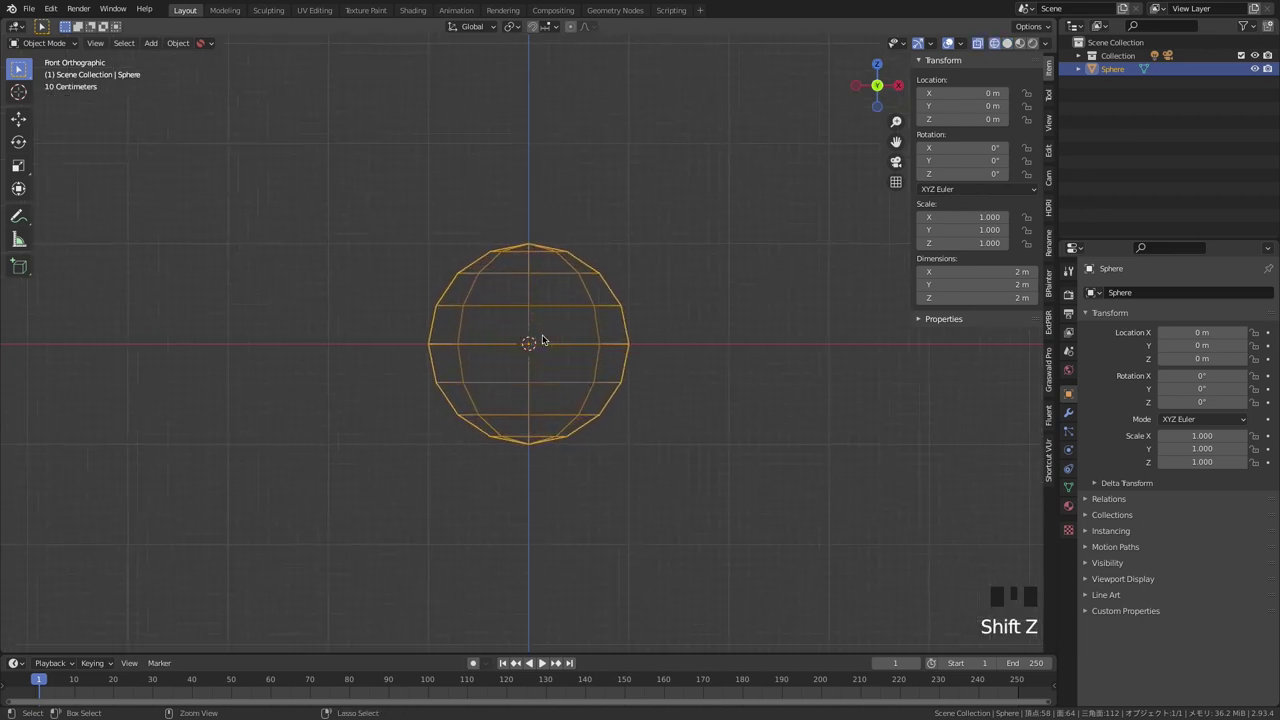
- Delete all faces in the lower half of the sphere, and return to object mode with solid shading
key("Tab")
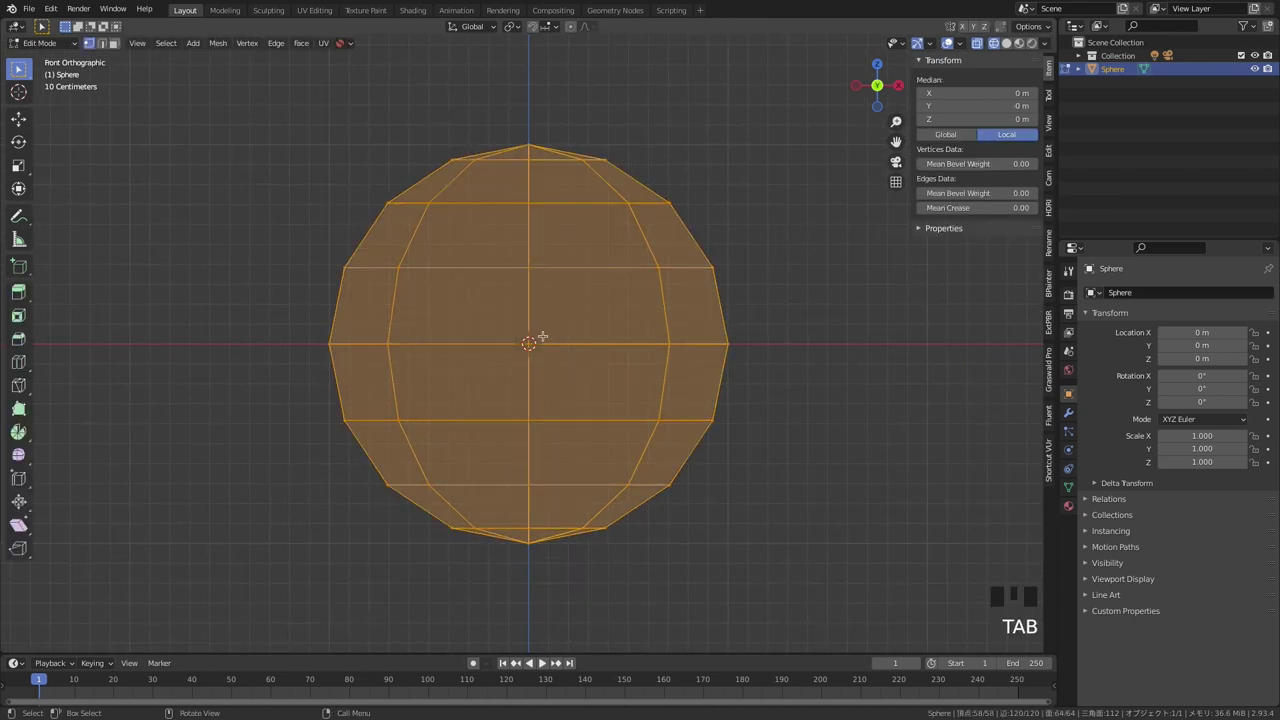
key("3")
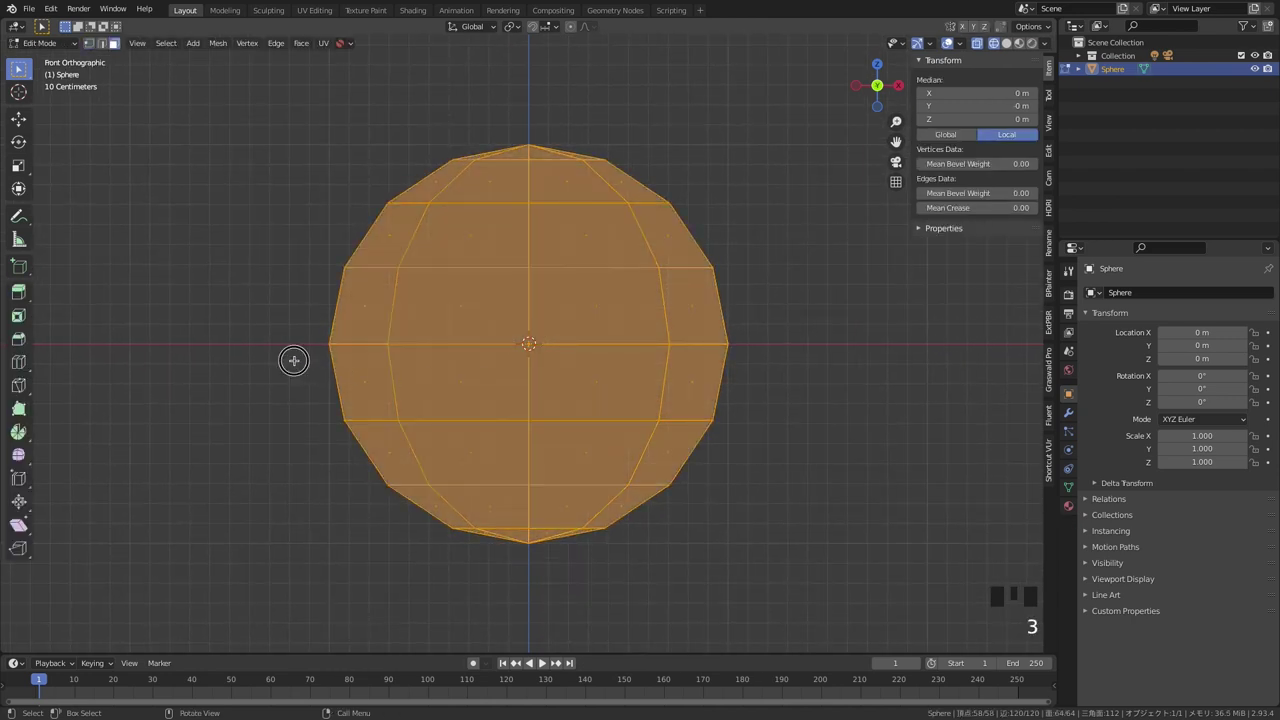
left_click_drag(292, 360, 784, 567)
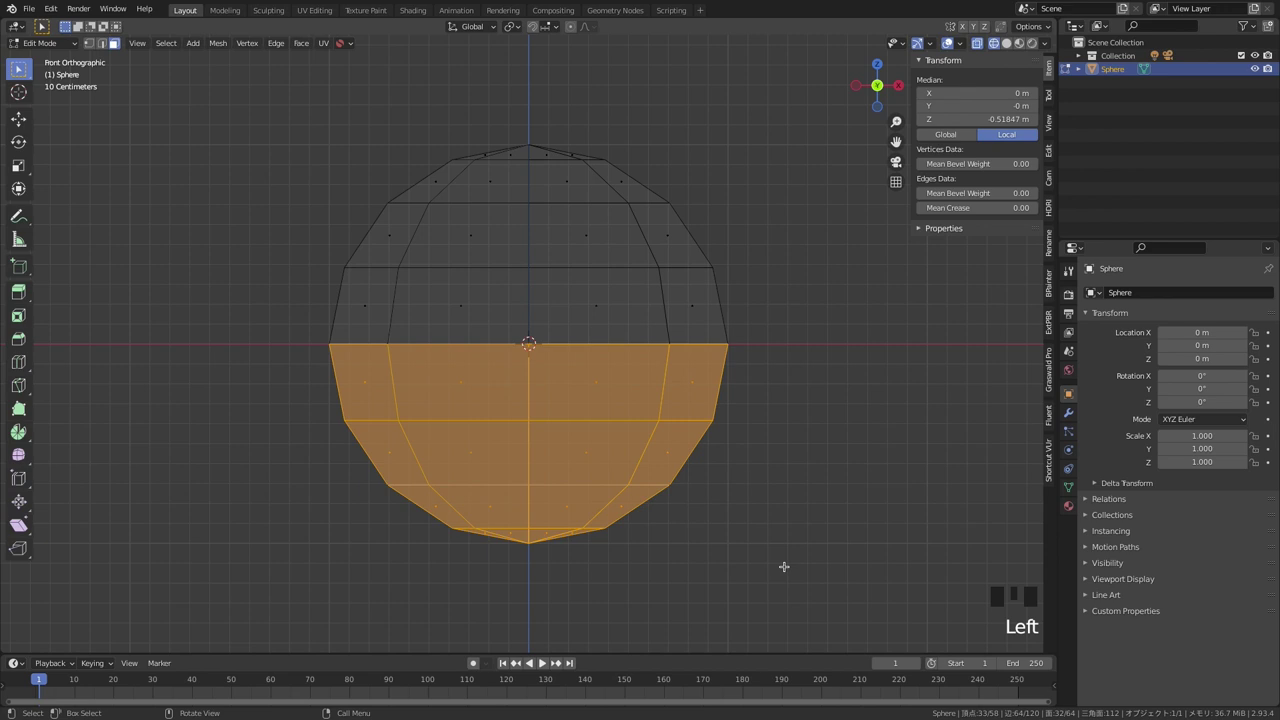
key("x")
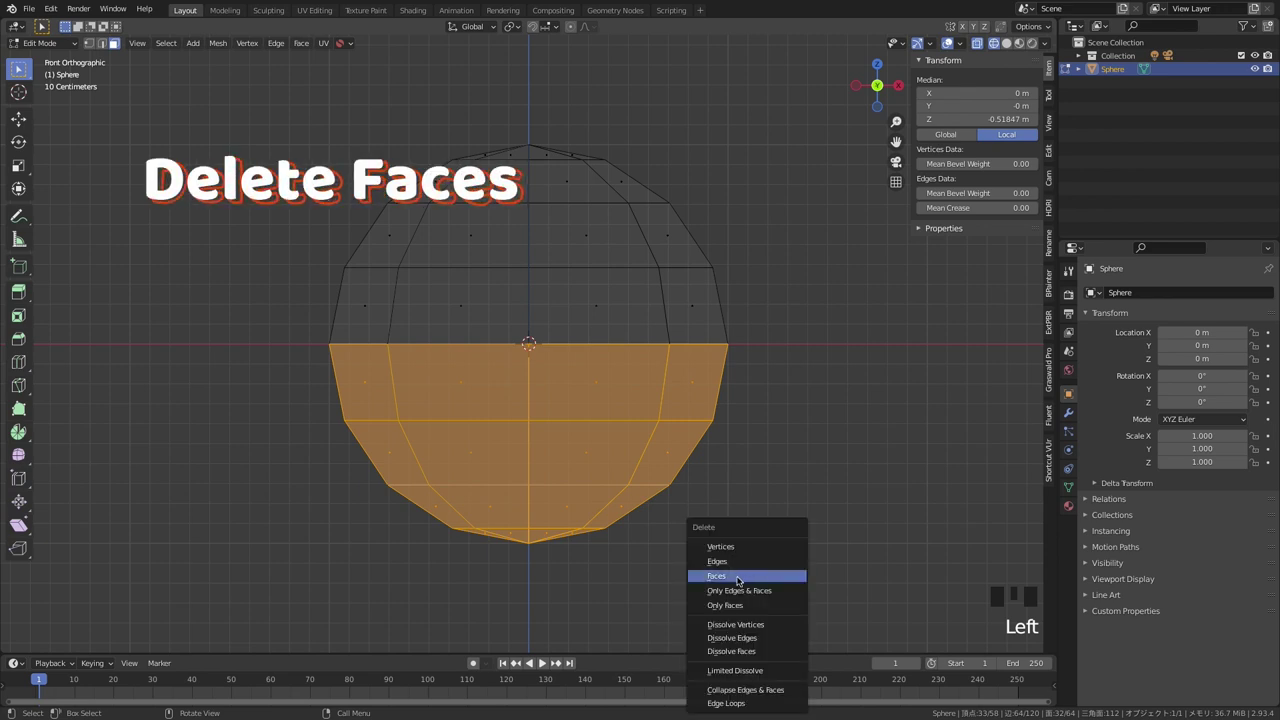
left_click(737, 578)
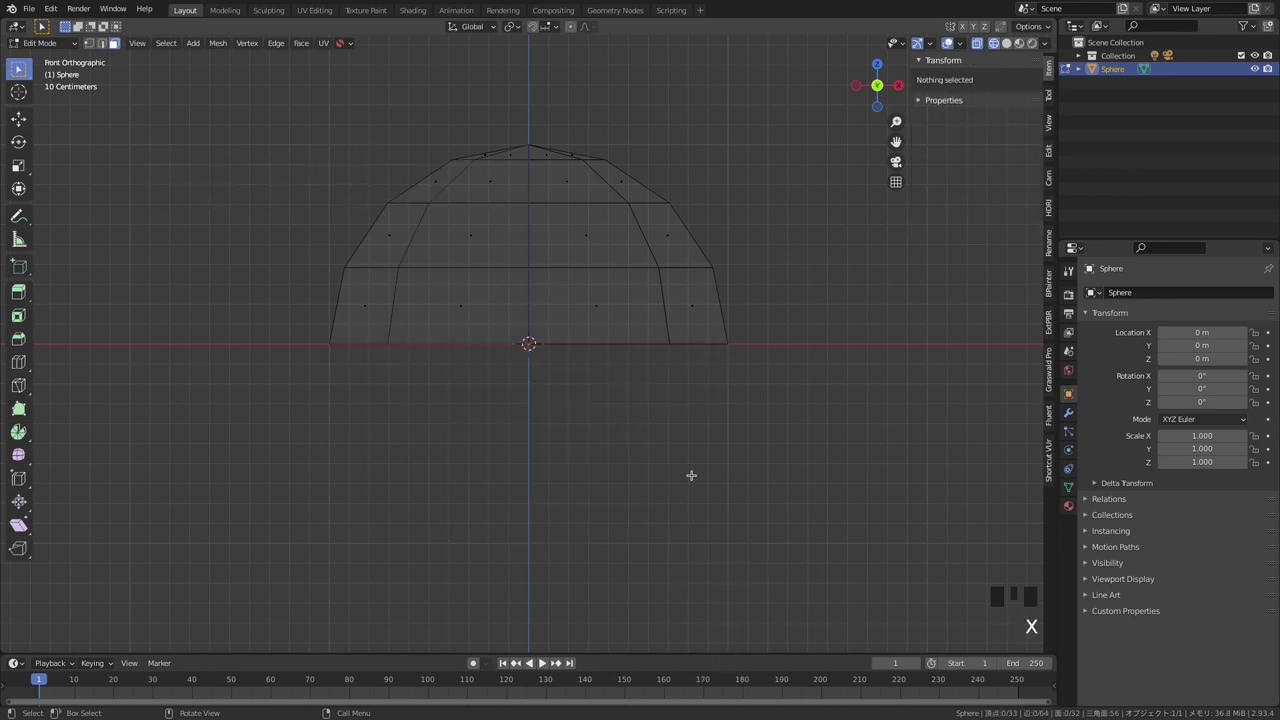
middle_click_drag(691, 476, 691, 474)
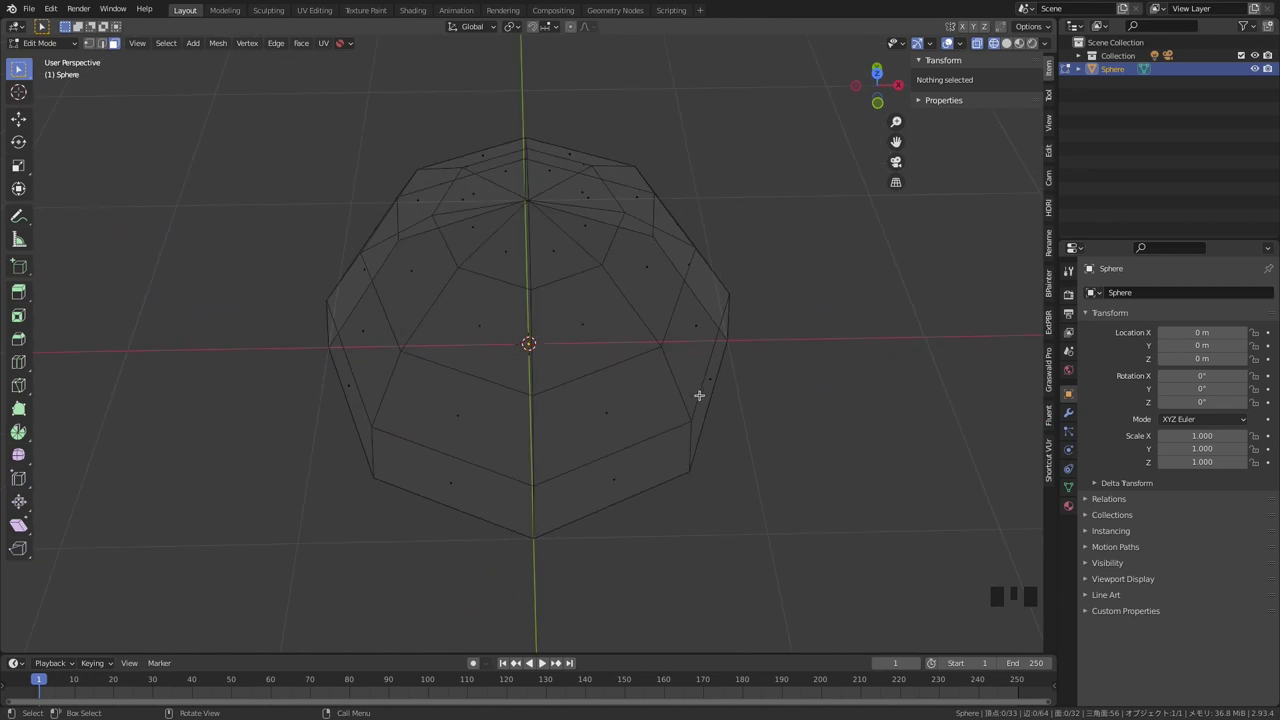
middle_click_drag(699, 395, 699, 399)
key("shift+z")
key("Tab")
- Flatten the dome along Z, setting its Z scale to 0.65
key("space")
key("s")
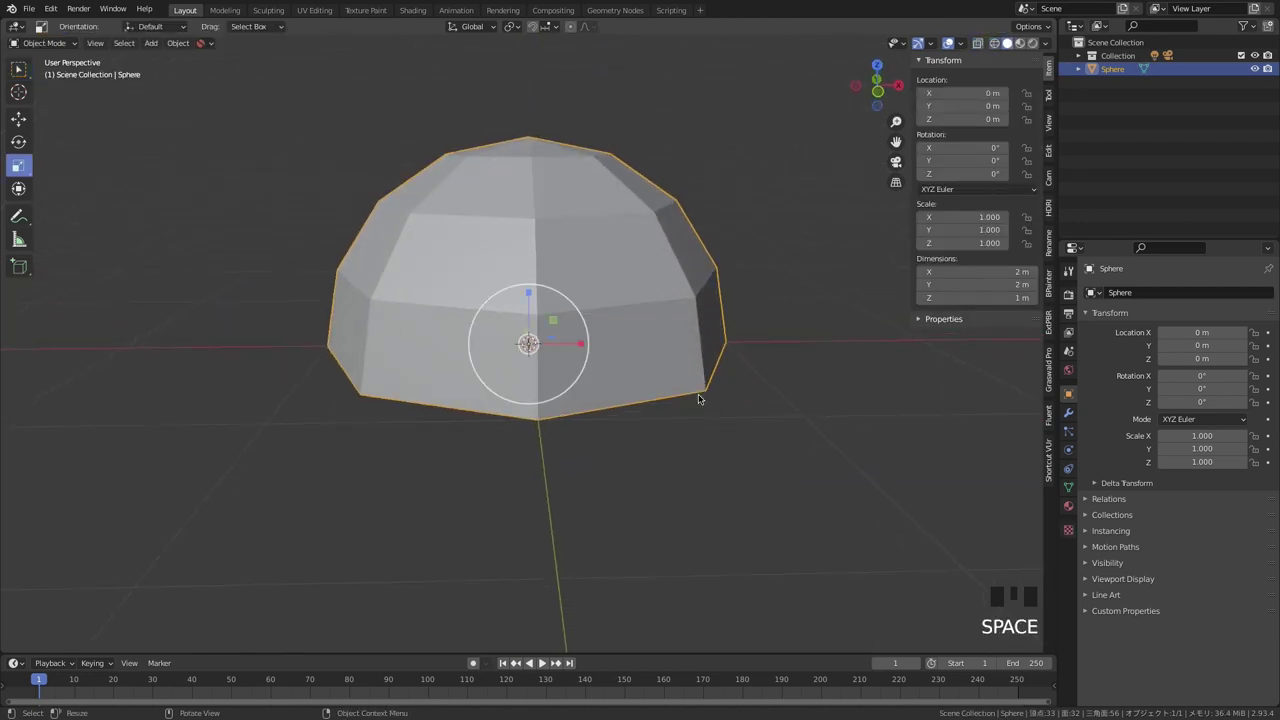
left_click_drag(529, 293, 530, 309)
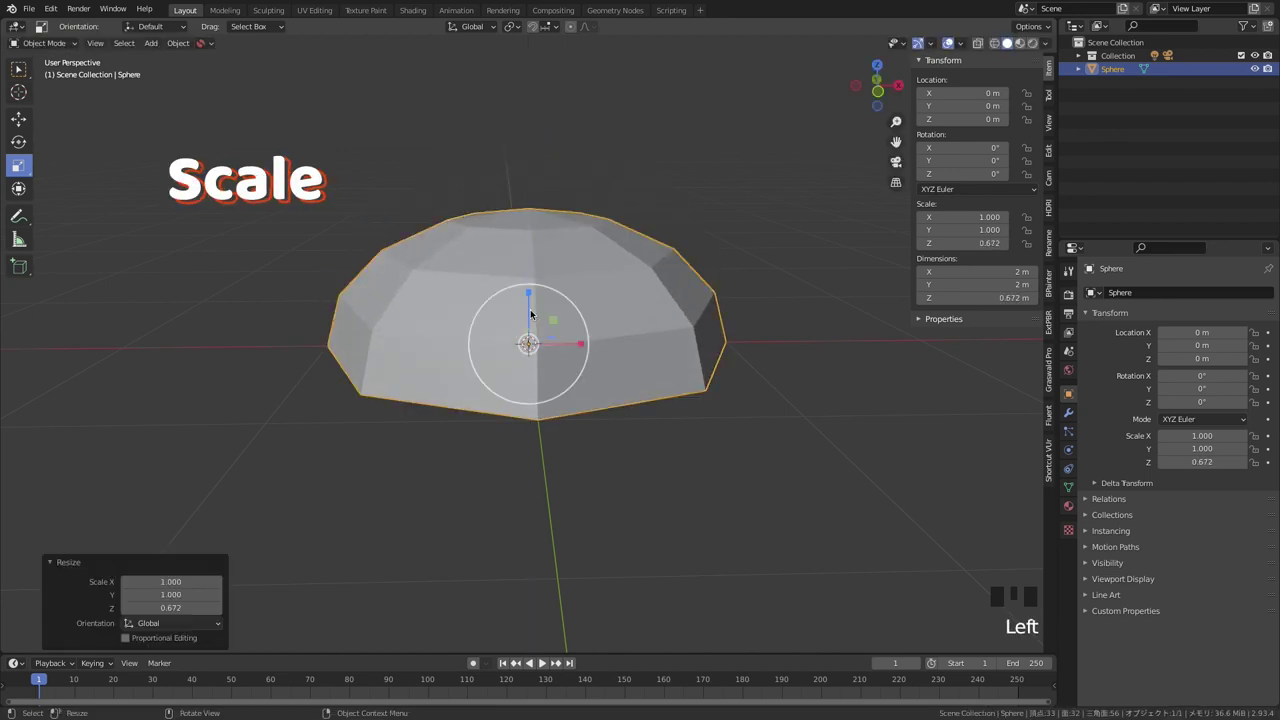
mouse_move(637, 444)
middle_mouse_down()
mouse_move(637, 430)
mouse_move(637, 444)
middle_mouse_up()
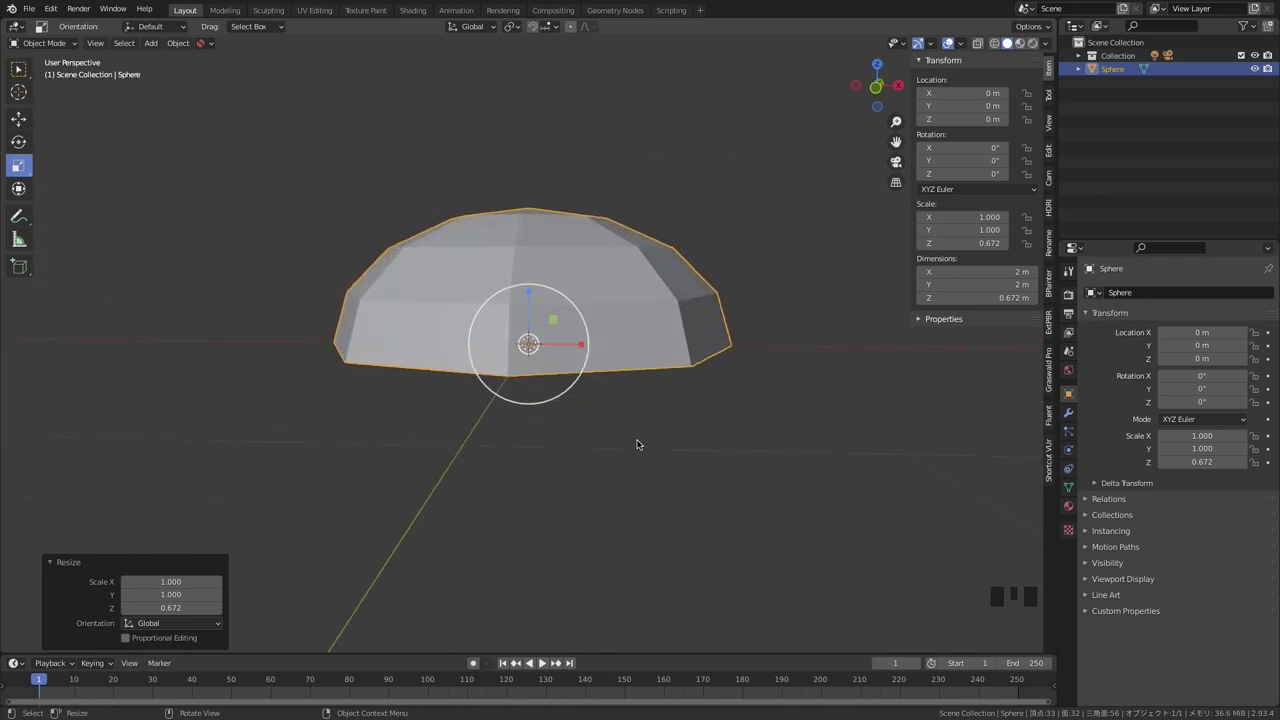
left_click(990, 242)
key("BackSpace")
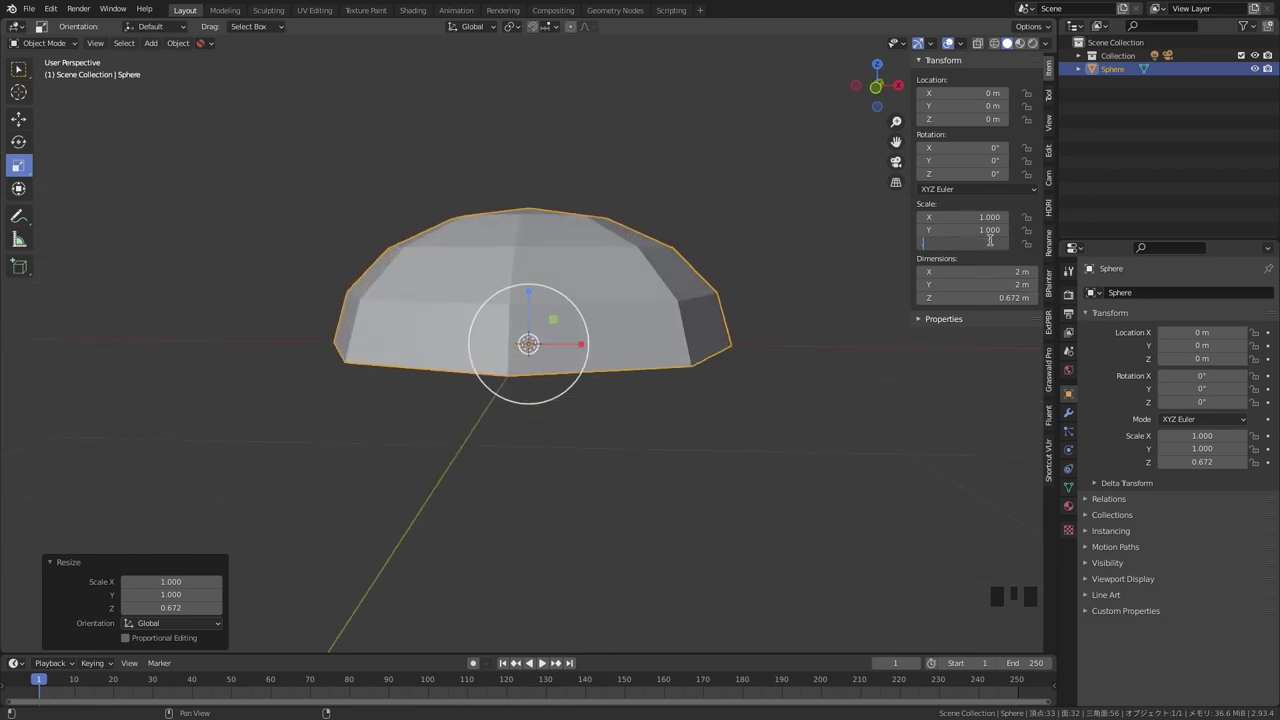
type(".65")
key("Return")
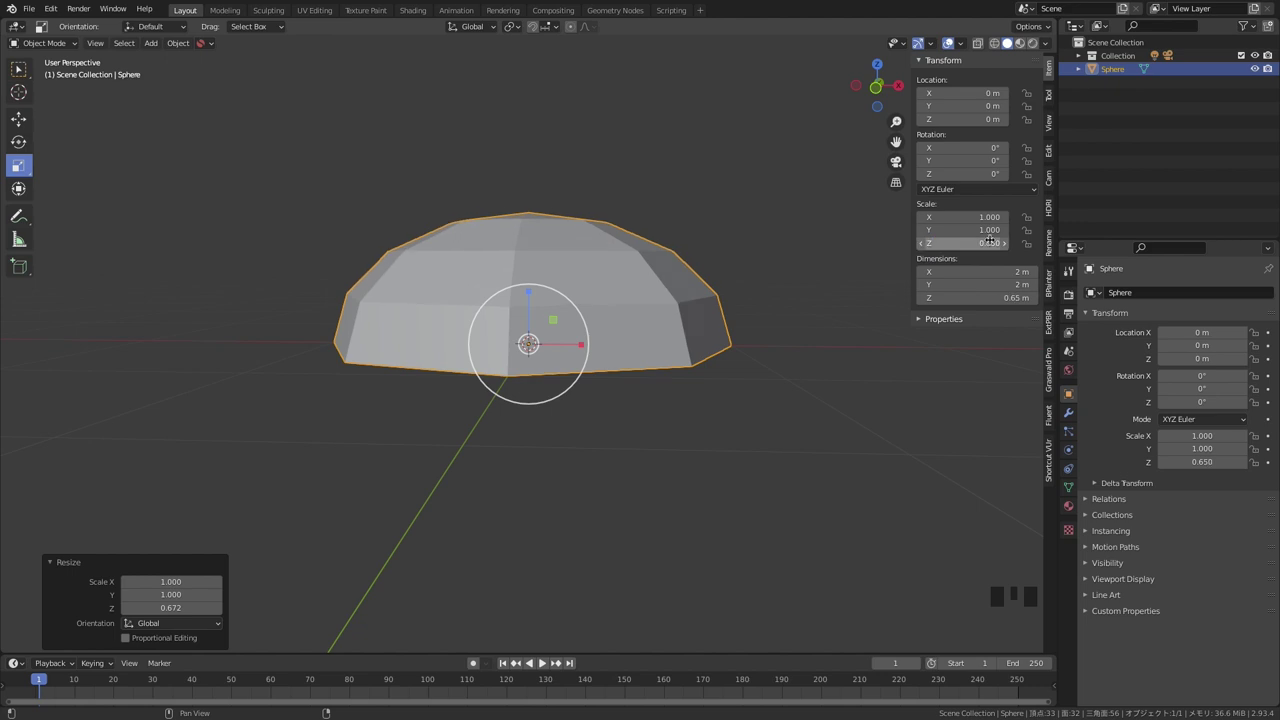
- Apply the scale of the flattened dome
middle_click_drag(720, 406, 720, 407)
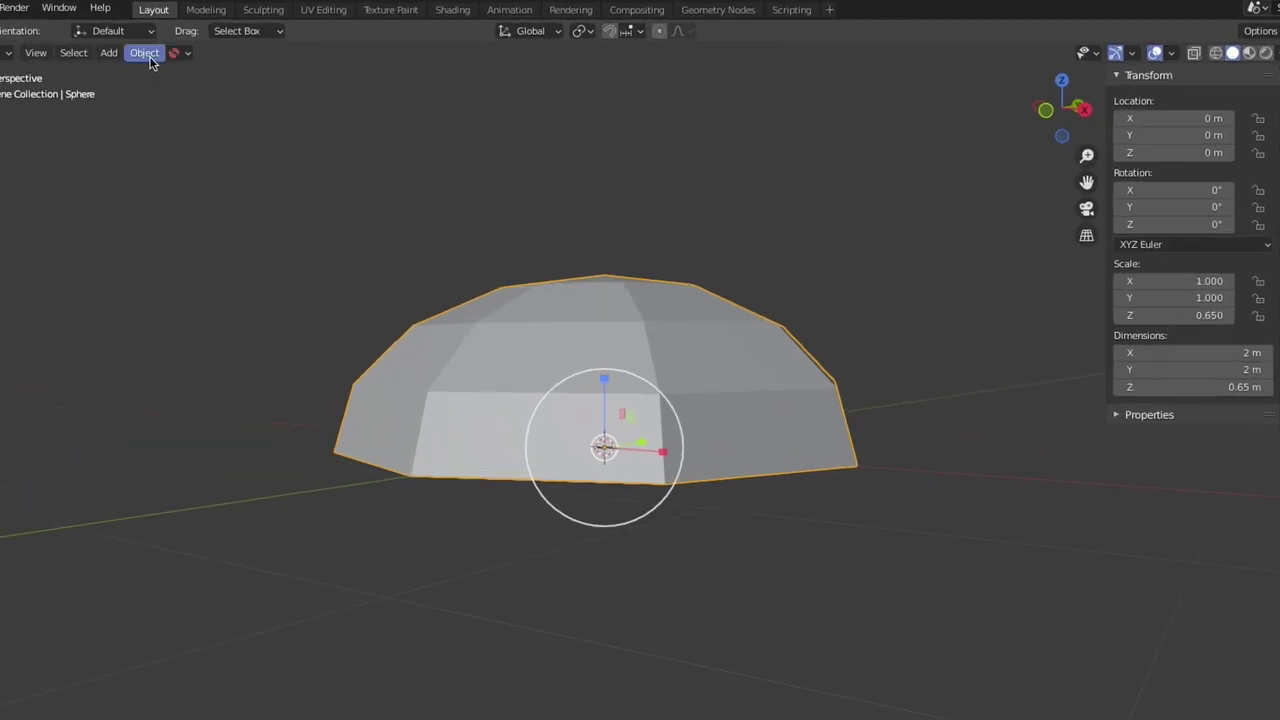
left_click(178, 43)
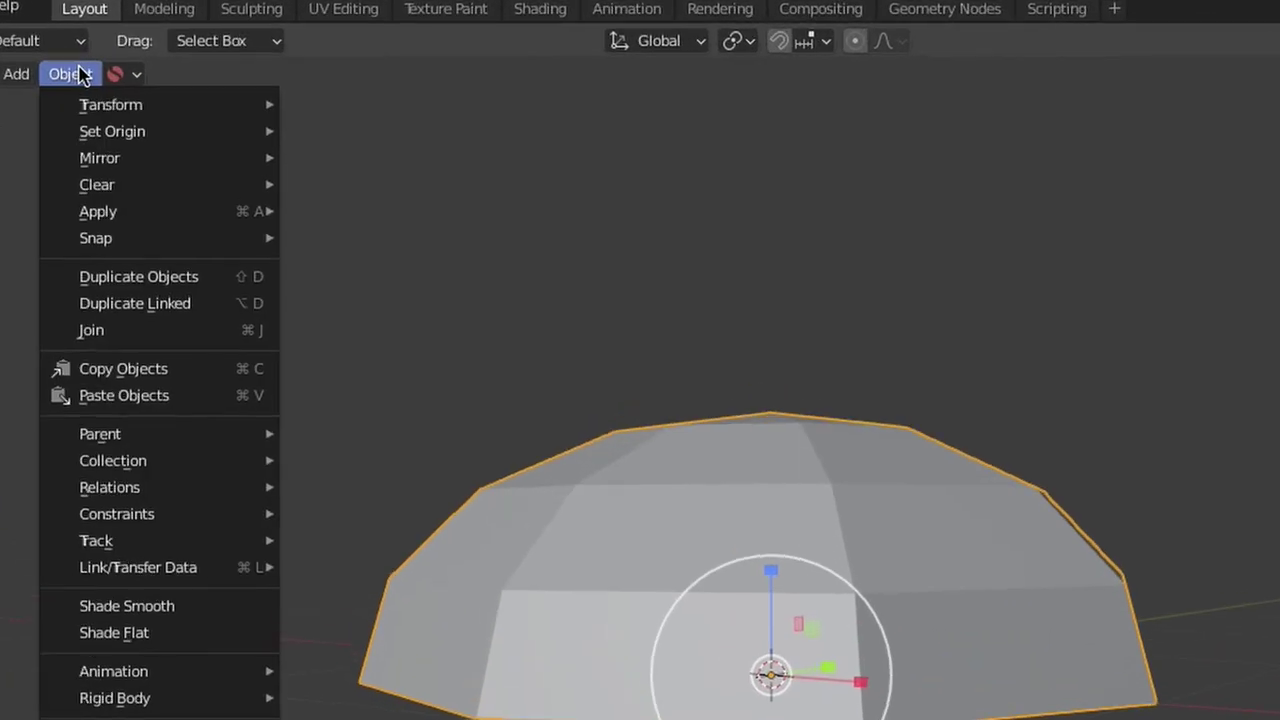
mouse_move(202, 114)
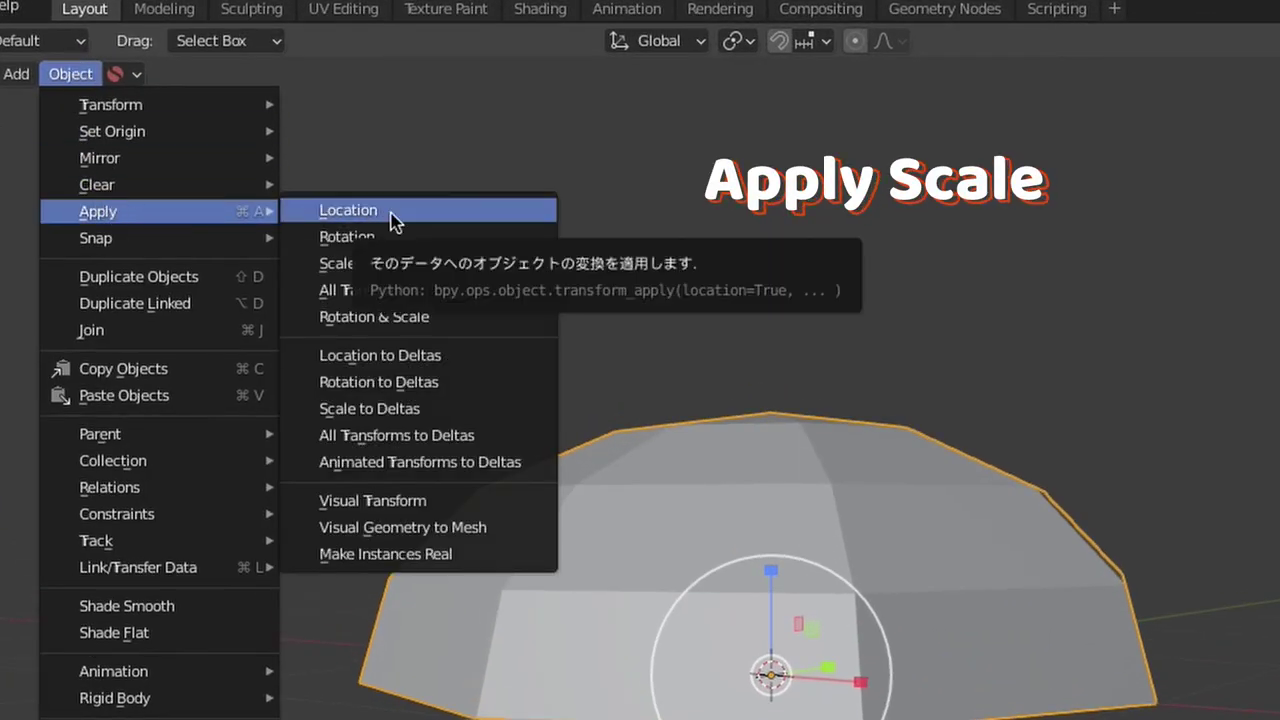
left_click(389, 263)
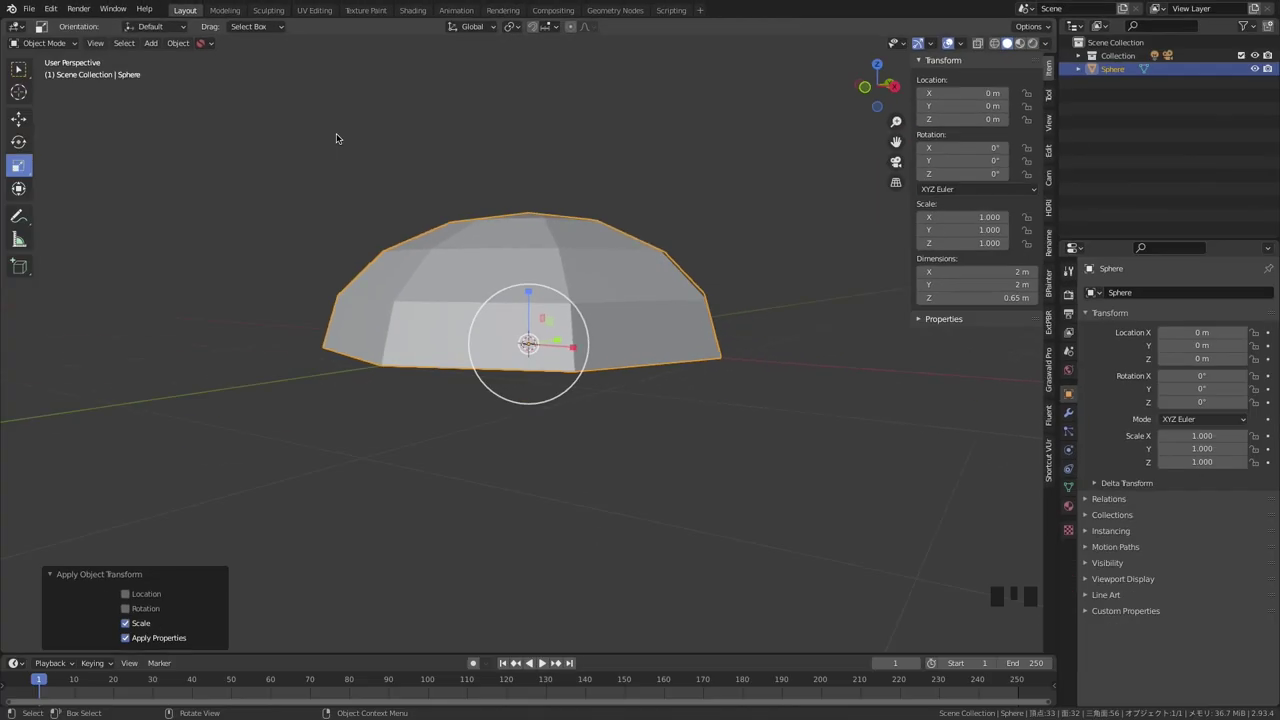
left_click(704, 213)
left_click(661, 254)
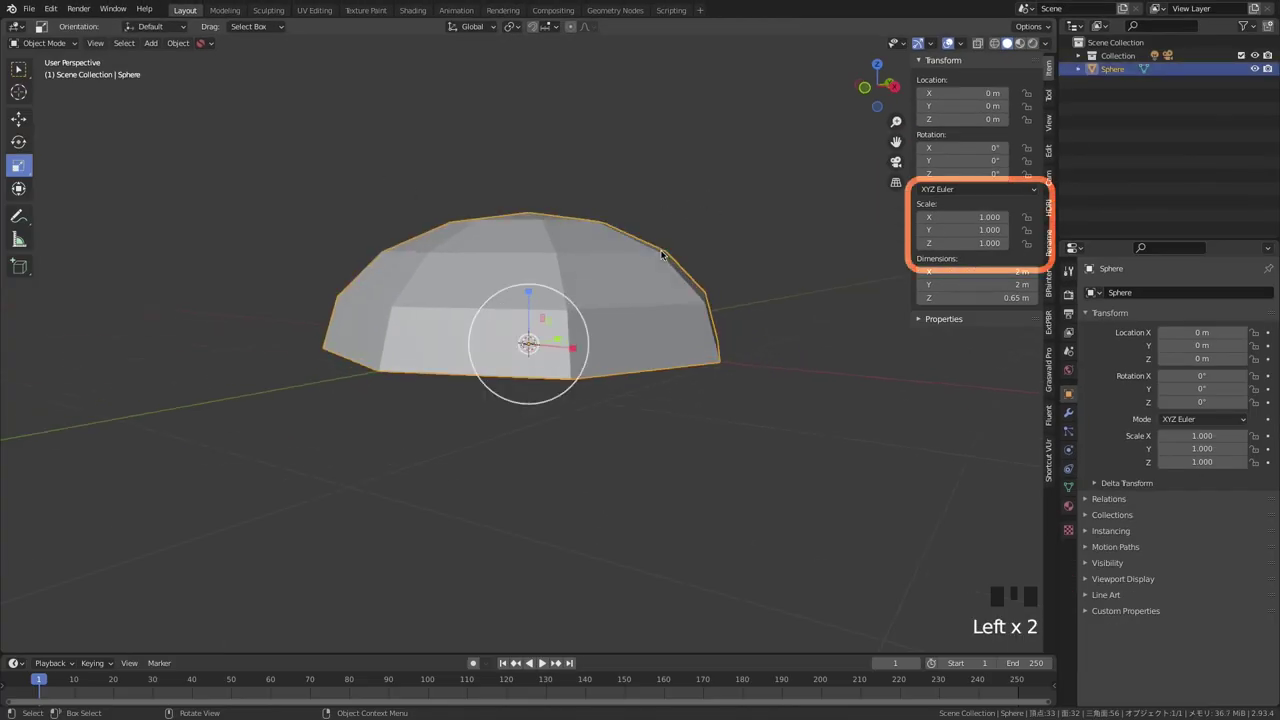
- In wireframe top view, delete all dome faces on the negative X side of the mesh
middle_click_drag(661, 254, 661, 254)
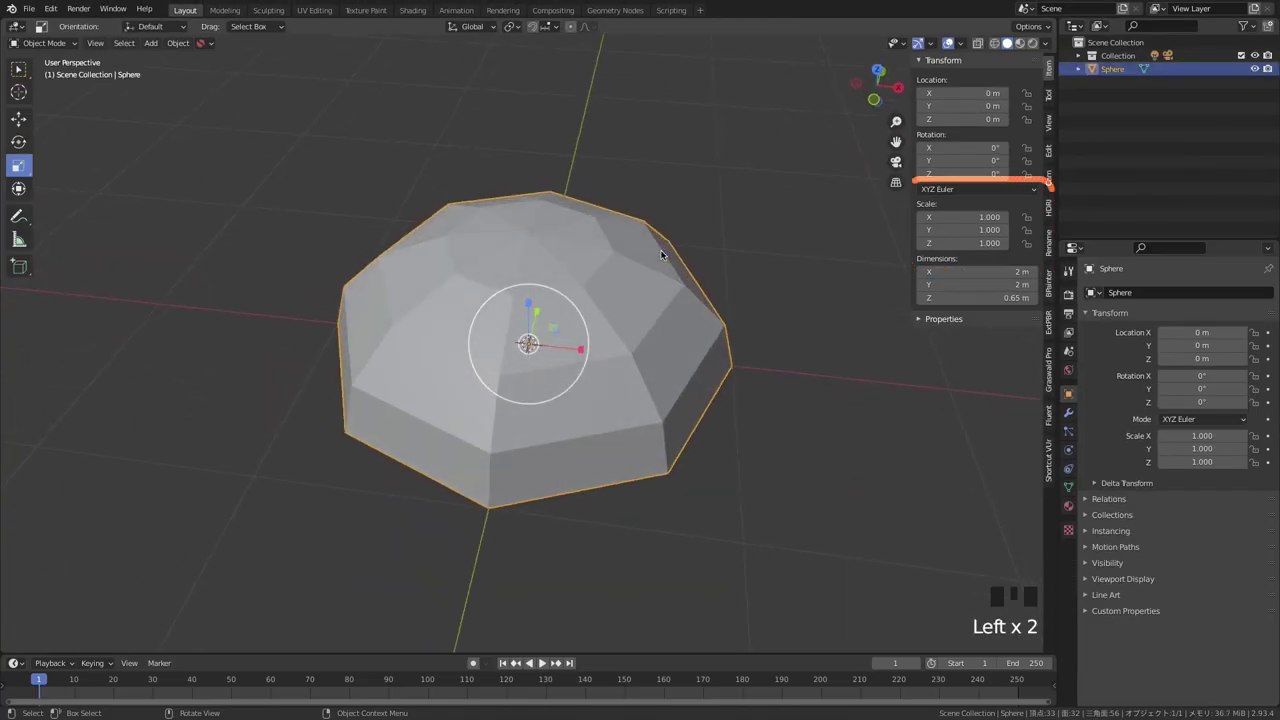
key("Tab")
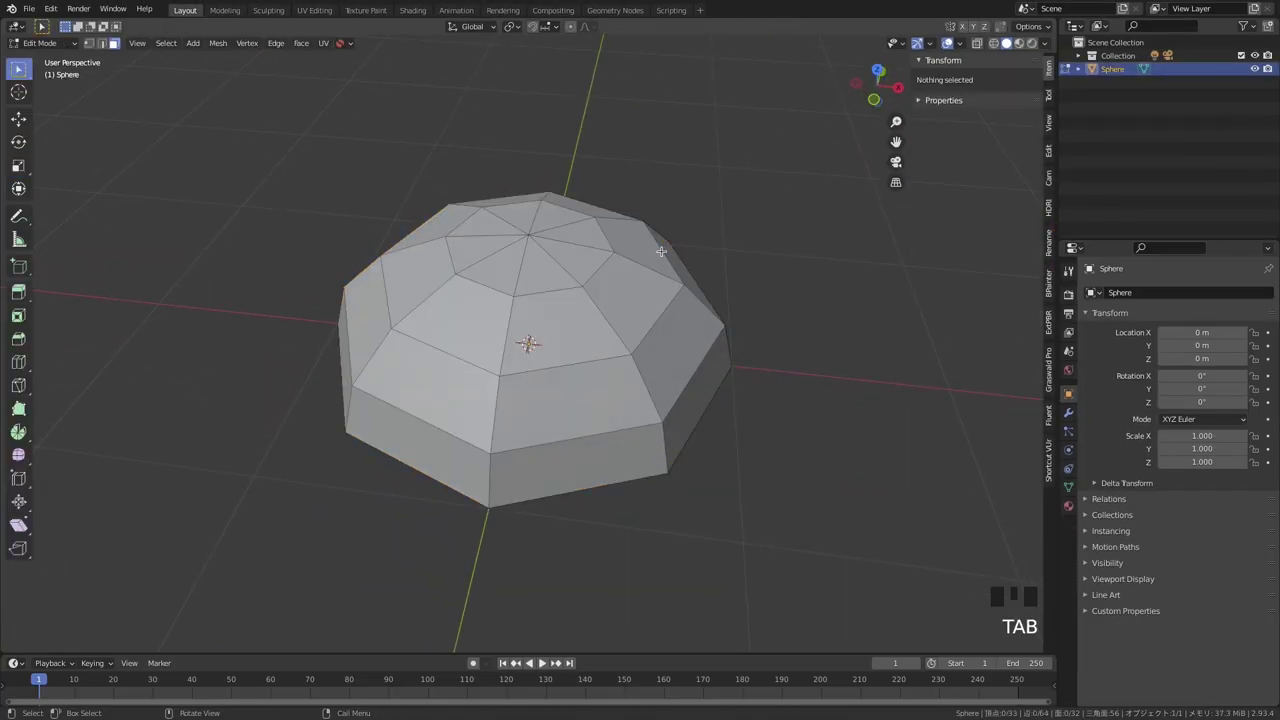
left_click(878, 73)
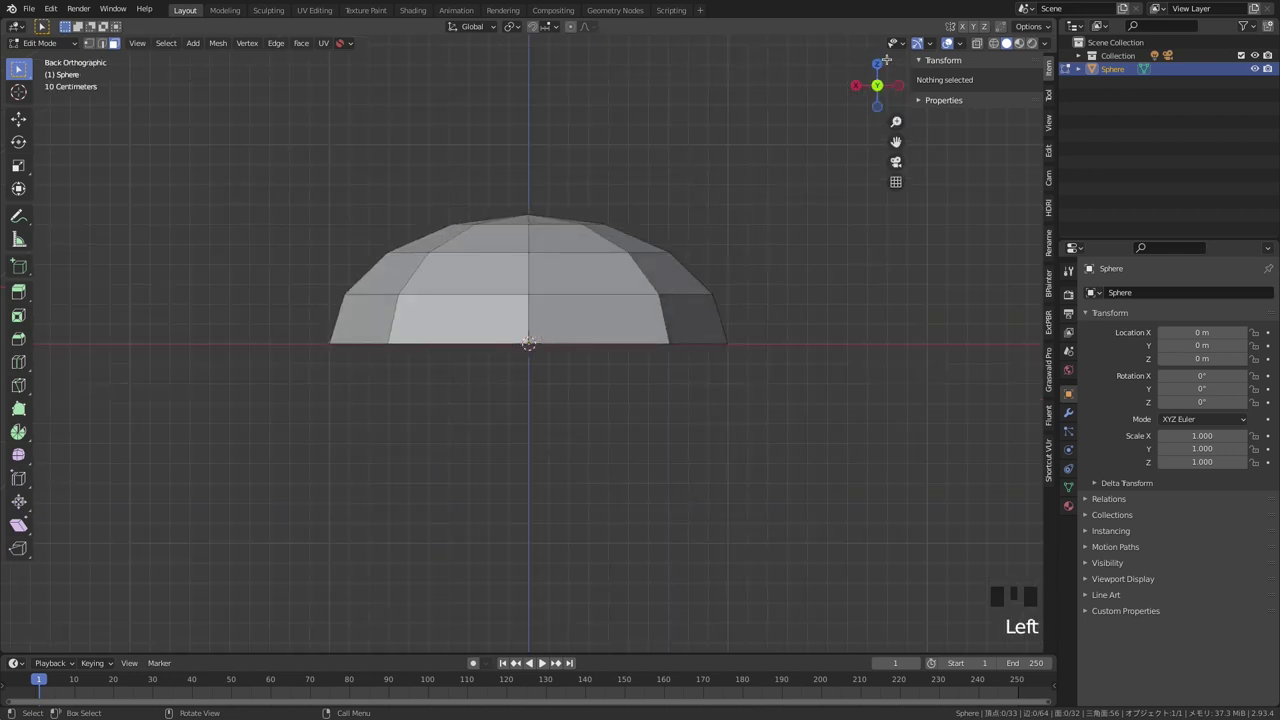
left_click(878, 63)
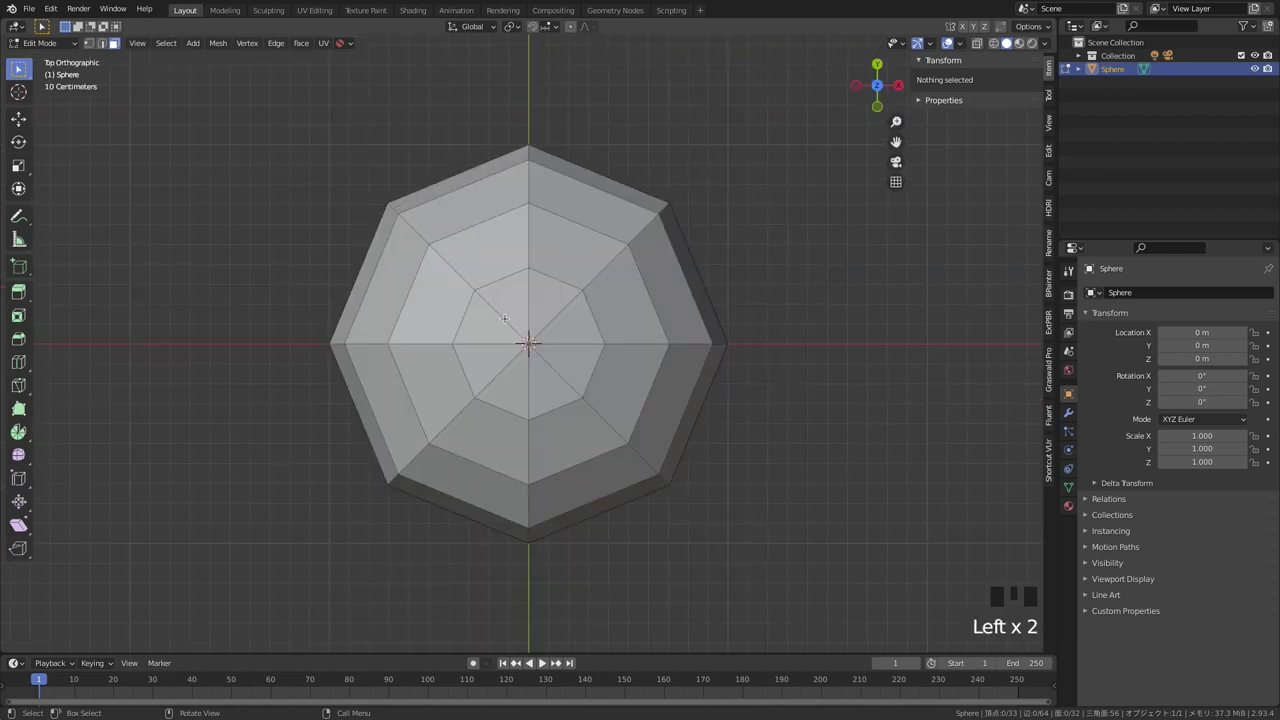
key("shift+z")
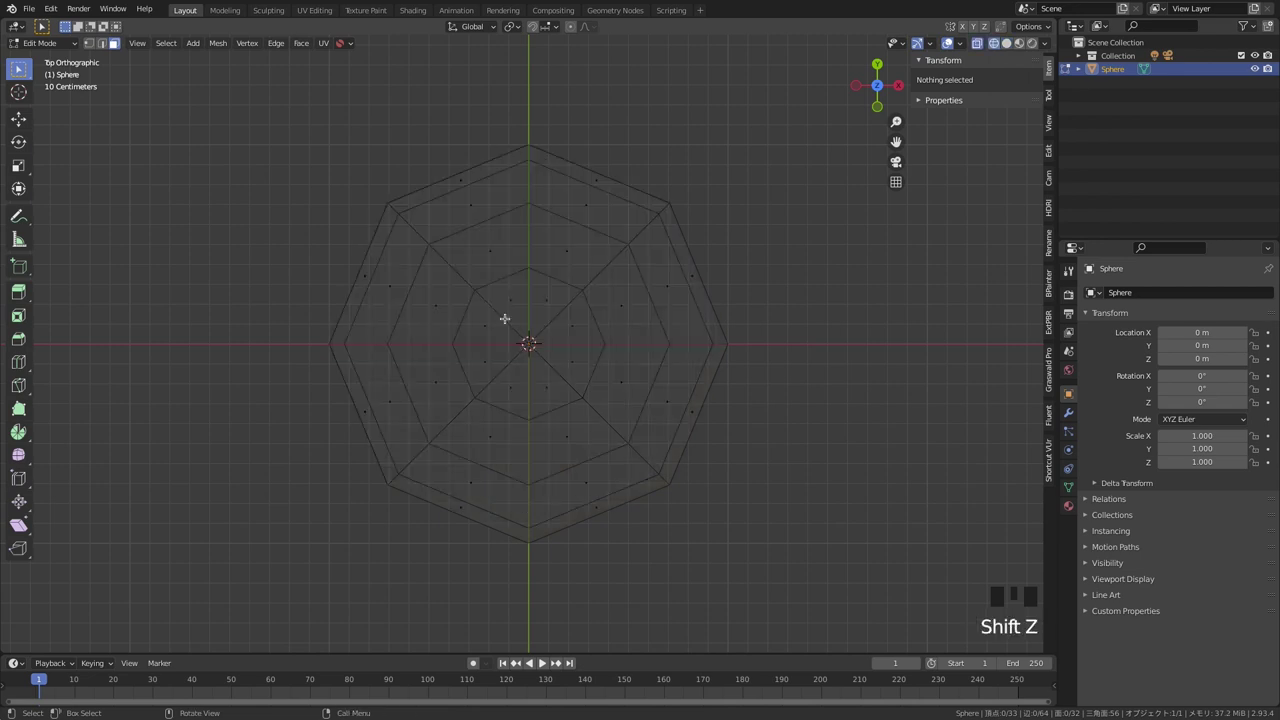
left_click_drag(292, 105, 530, 568)
key("x")
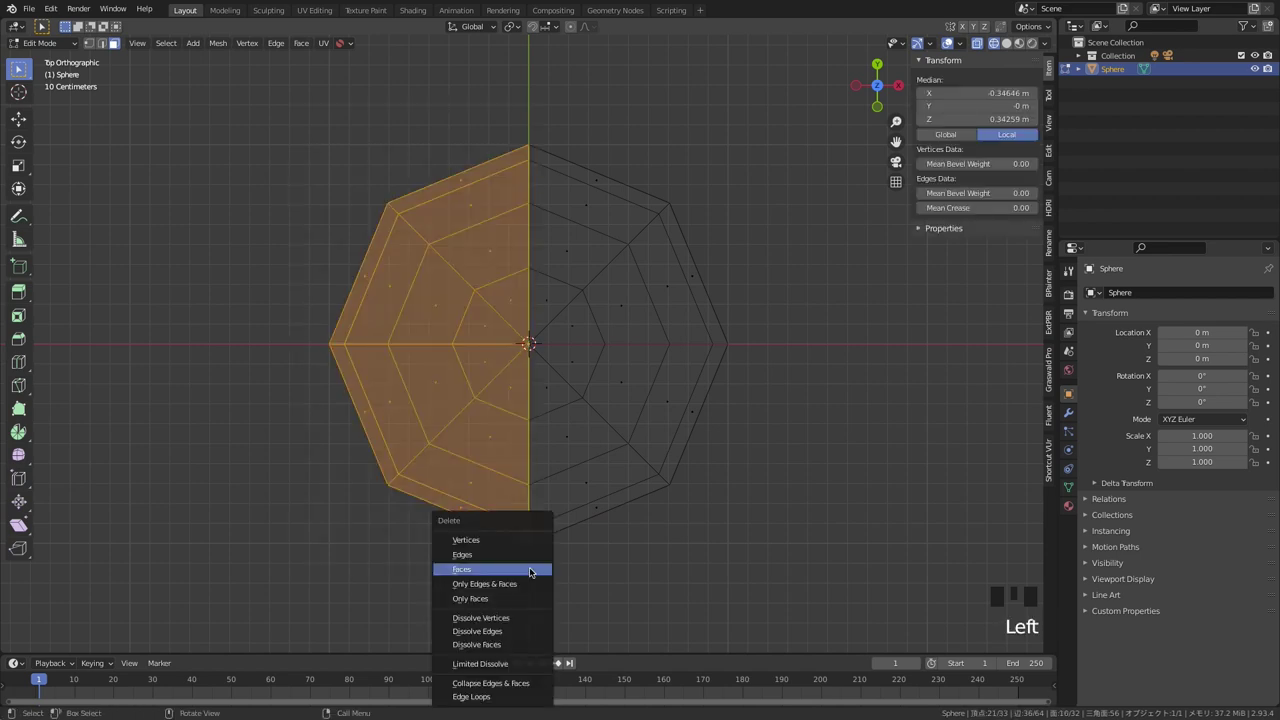
left_click(530, 571)
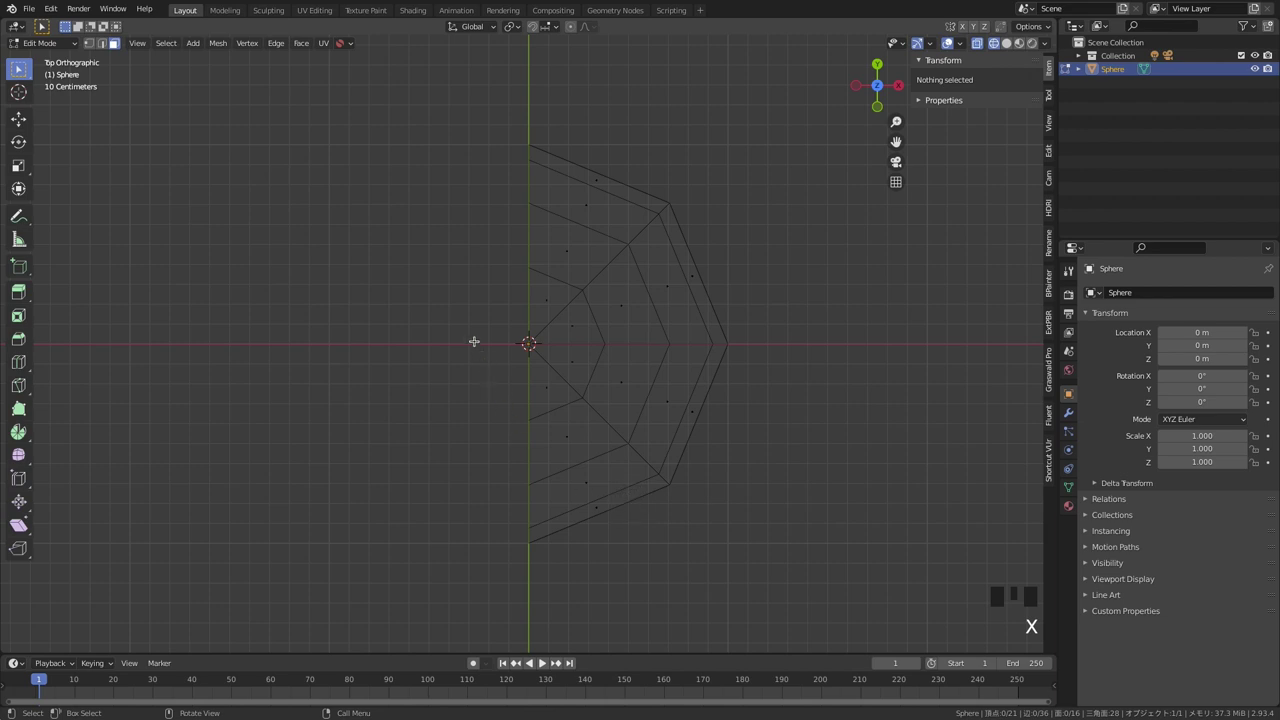
- Delete the faces of the remaining half dome on the negative Y side
left_click_drag(474, 343, 760, 571)
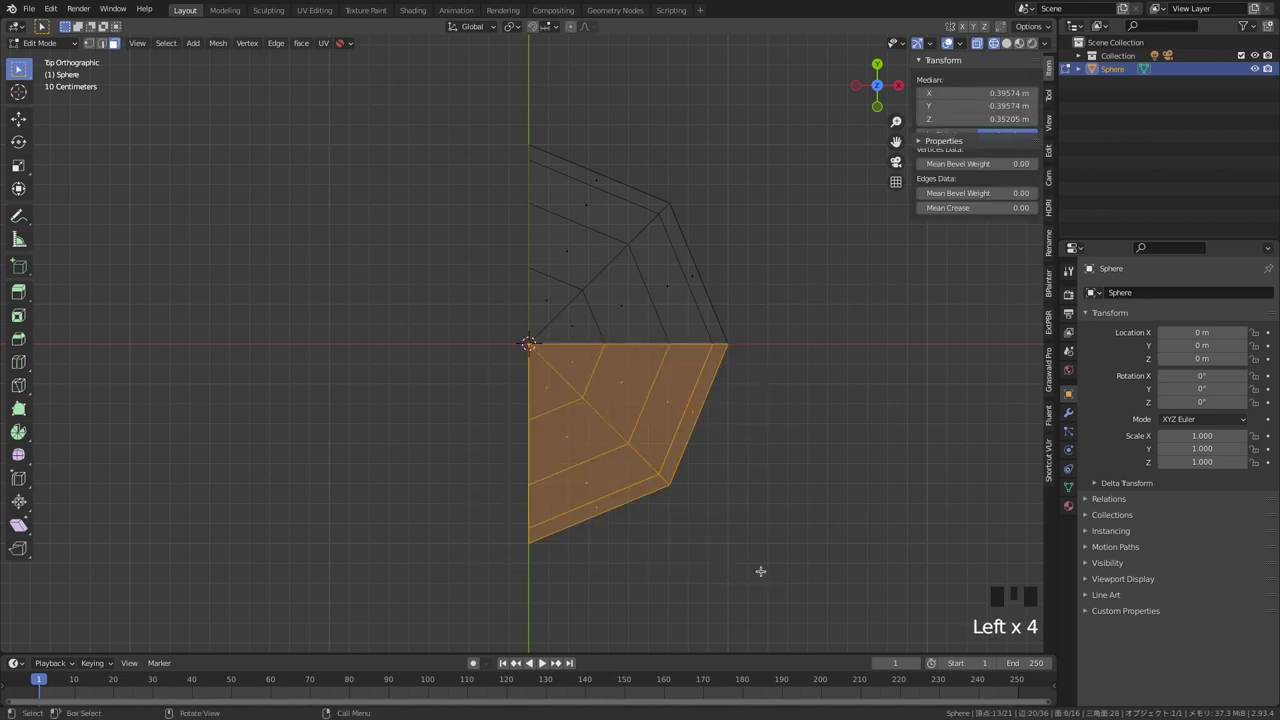
key("x")
left_click(760, 572)
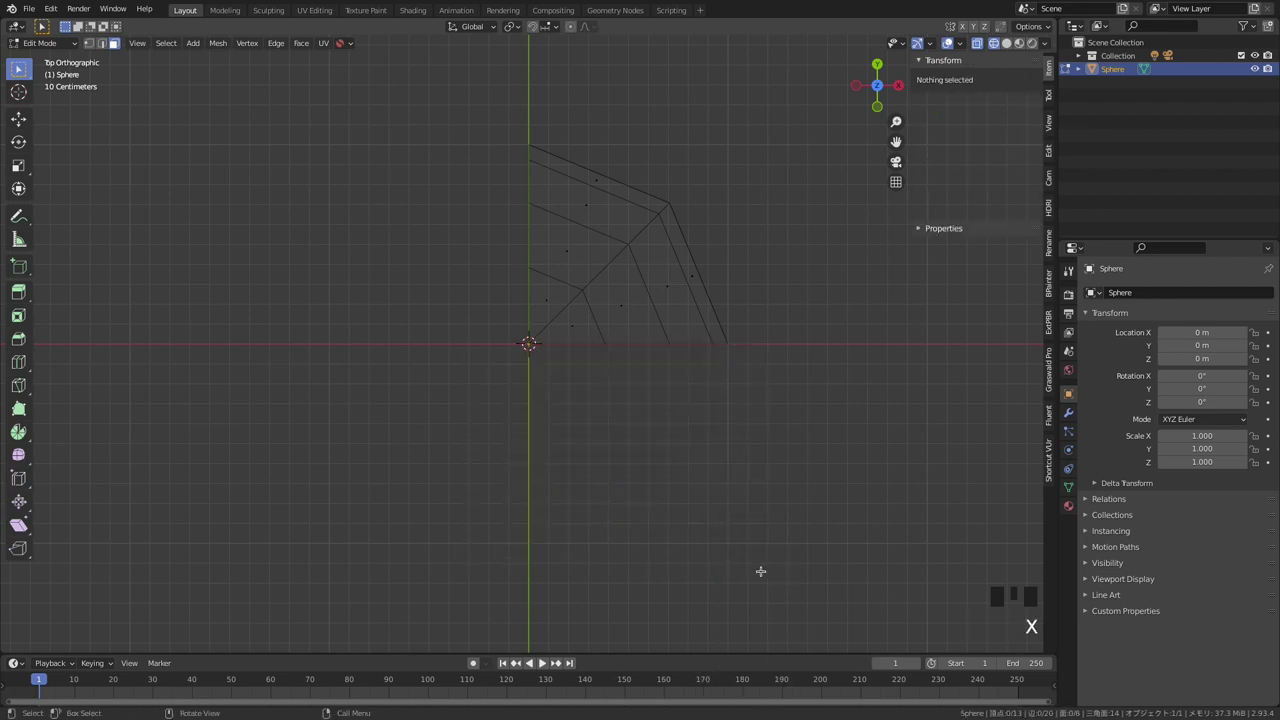
- Delete the four faces of the wedge bordering the X axis, and return to object mode with solid shading
left_click(576, 325)
left_click(620, 305, "shift")
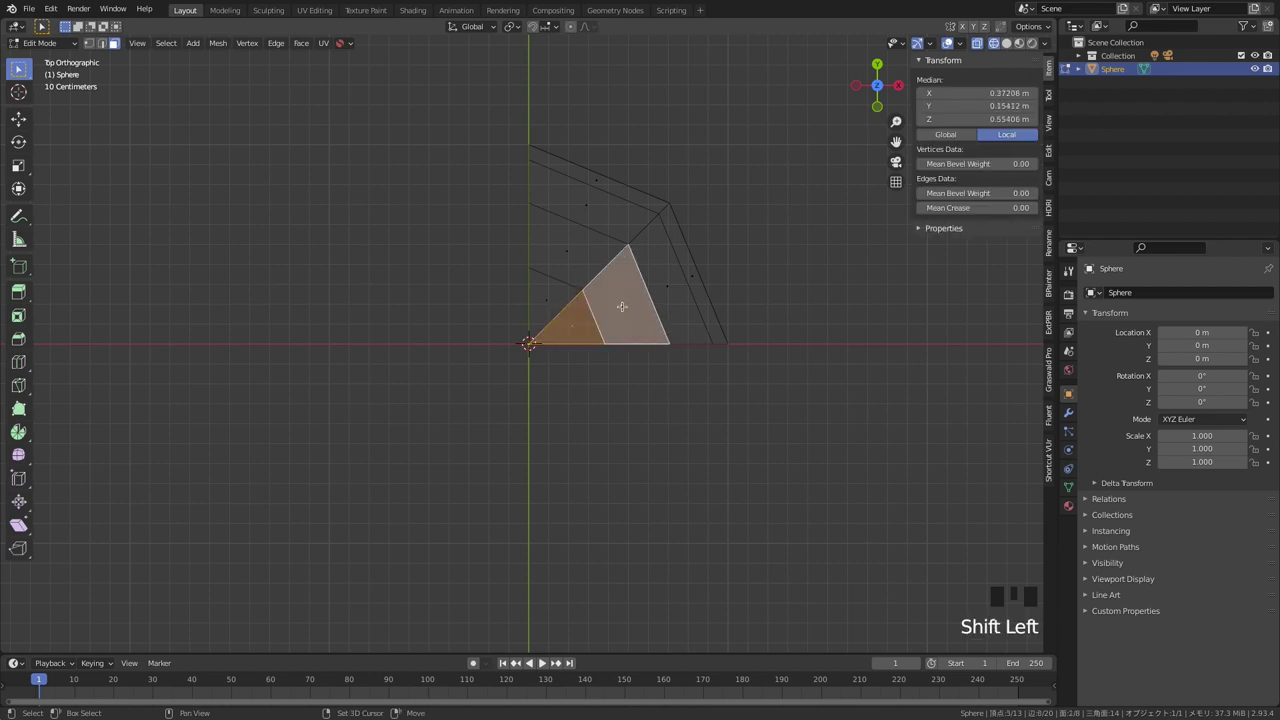
left_click(670, 288, "shift")
left_click(690, 278, "shift")
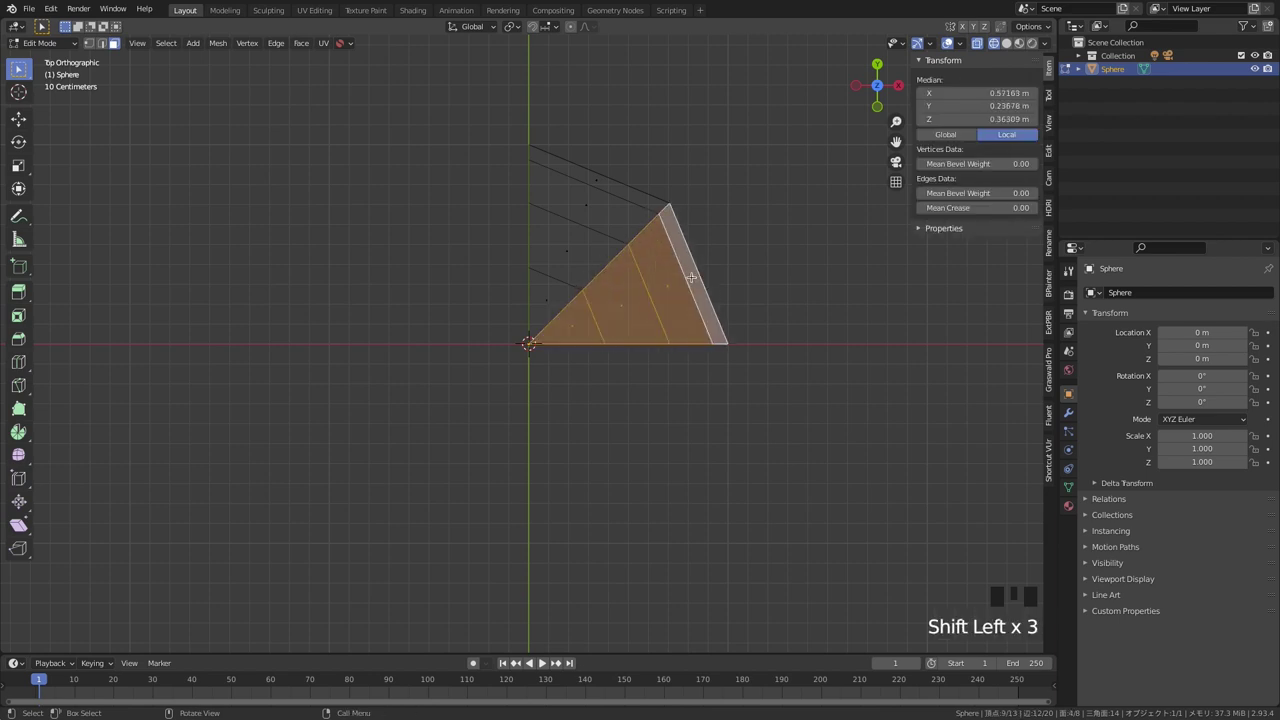
key("x")
left_click(691, 277)
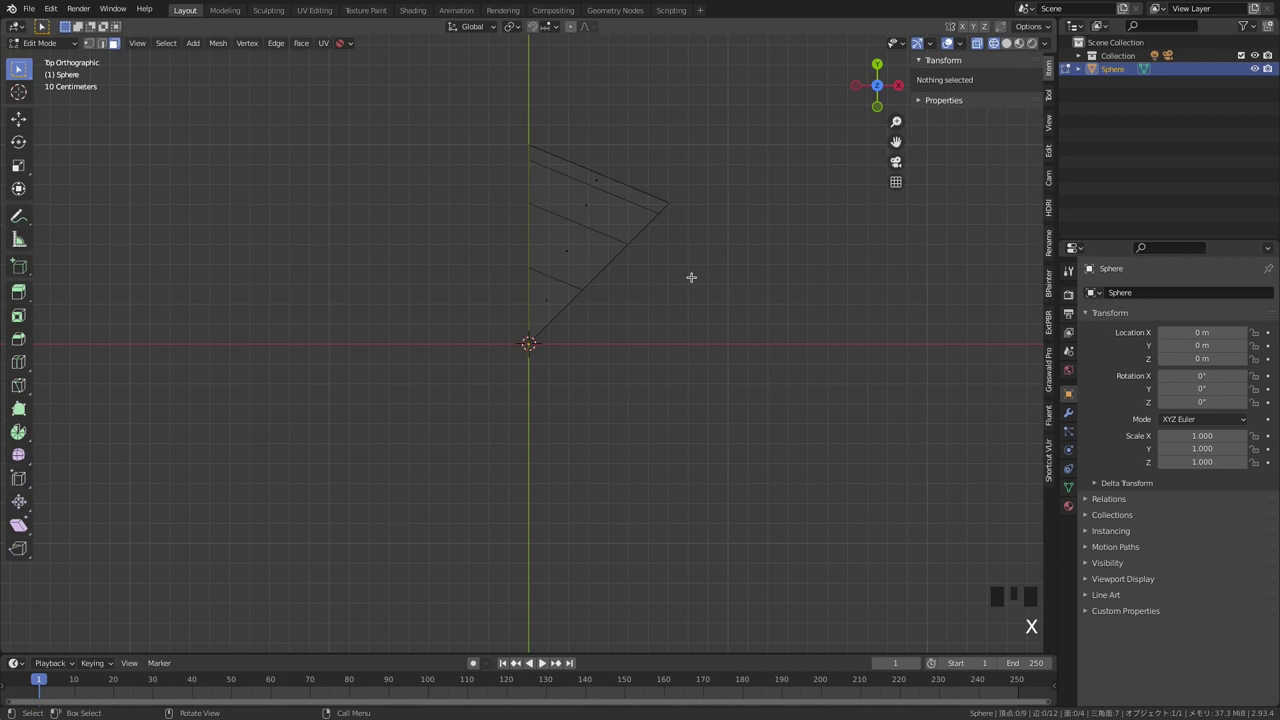
key("shift+z")
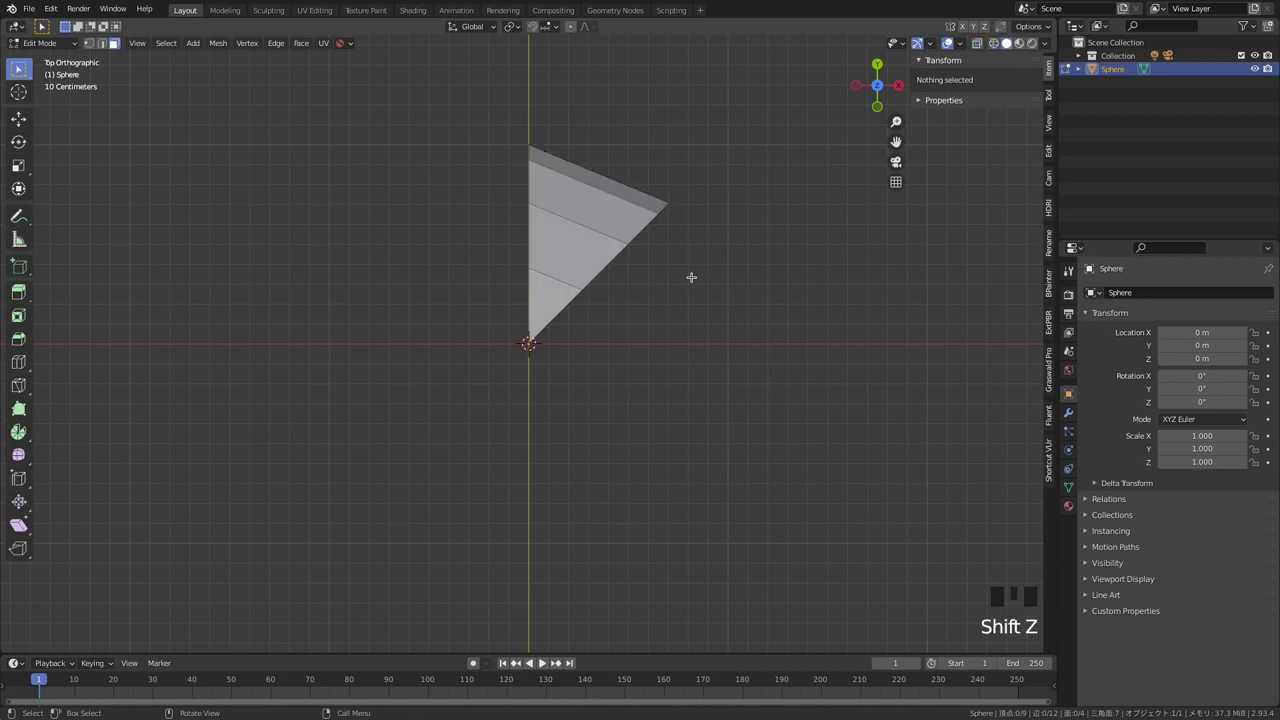
key("Tab")
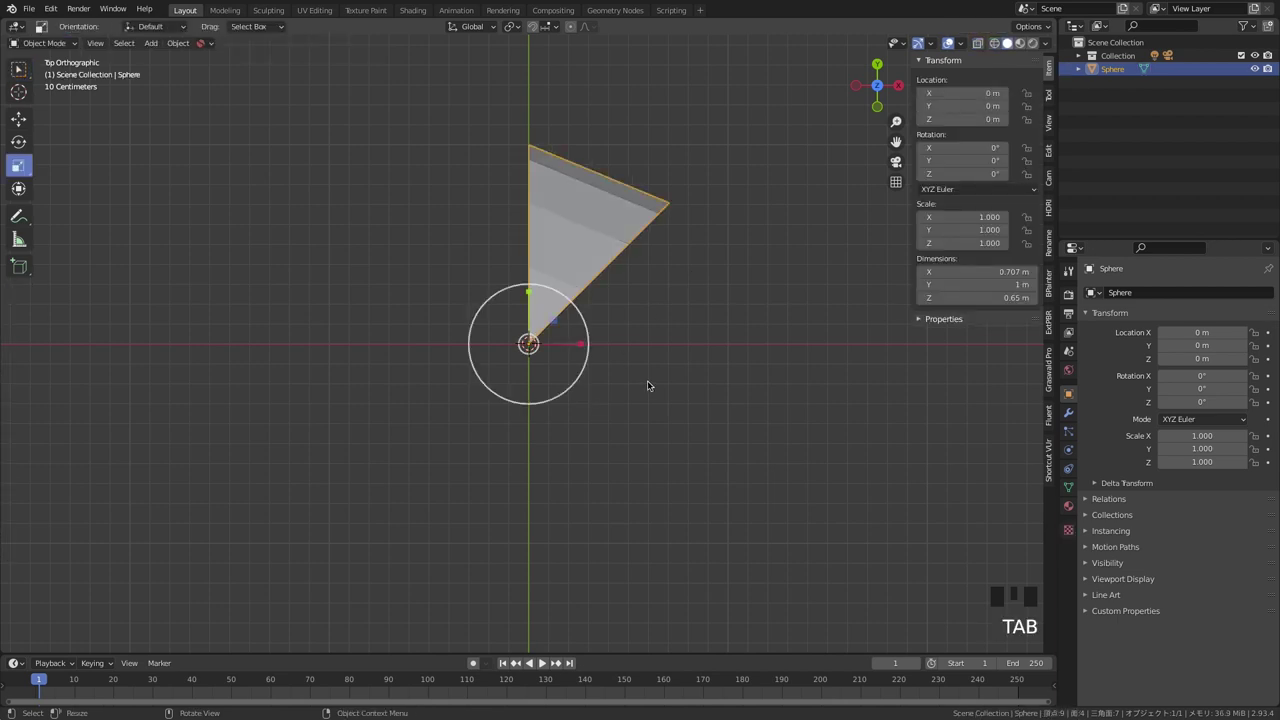
- Duplicate the dome wedge in place and hide the copy in the viewport
middle_click_drag(647, 386, 647, 386)
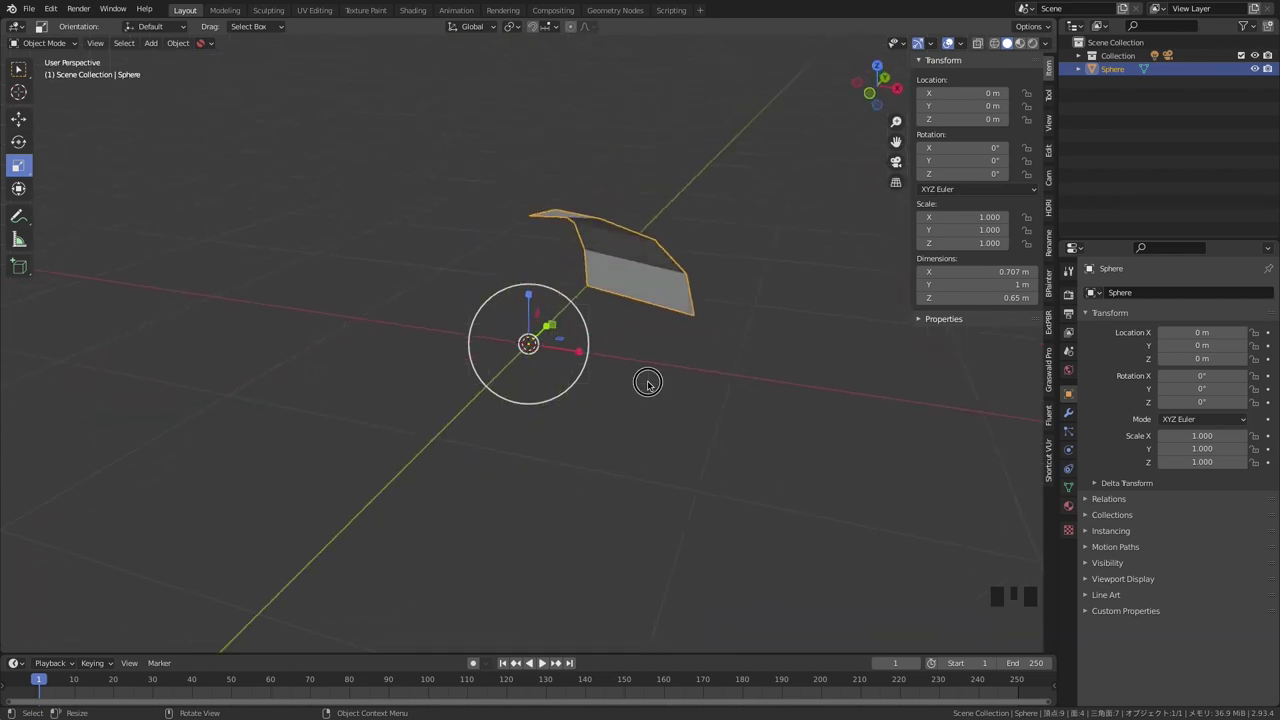
left_click(647, 384)
left_click(659, 272)
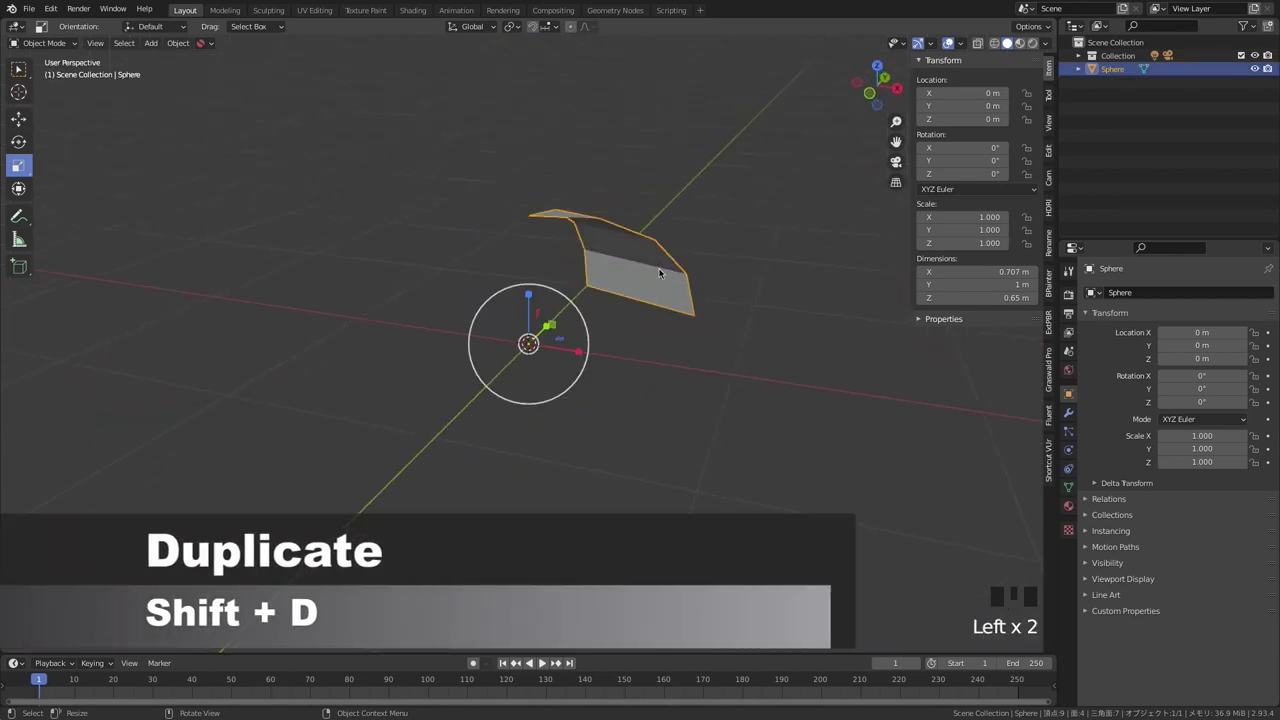
key("shift+d")
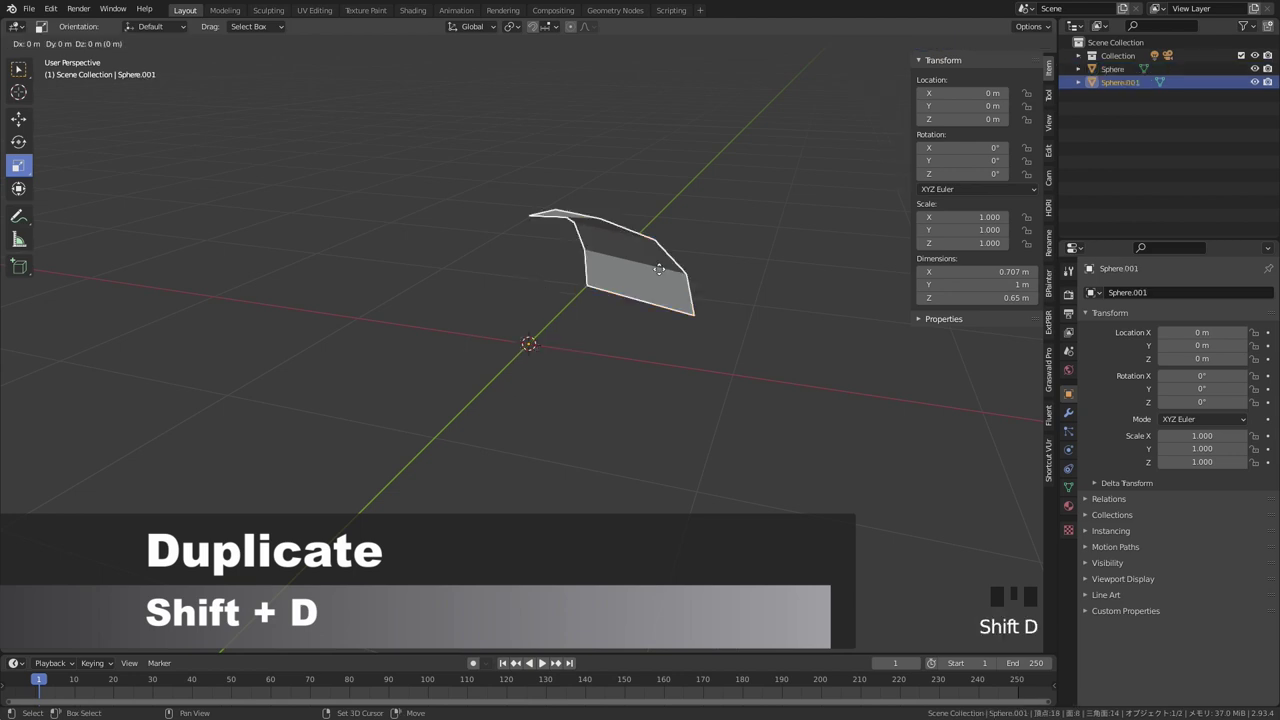
right_click(659, 269)
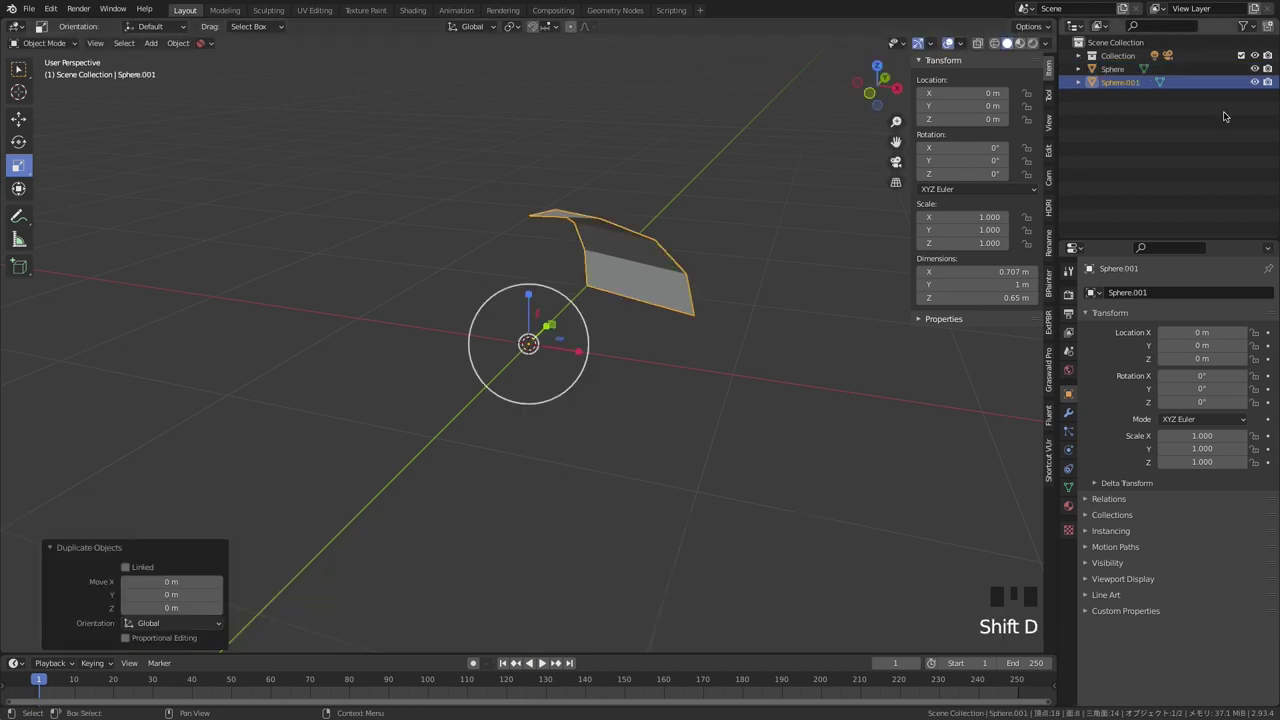
left_click(1256, 82)
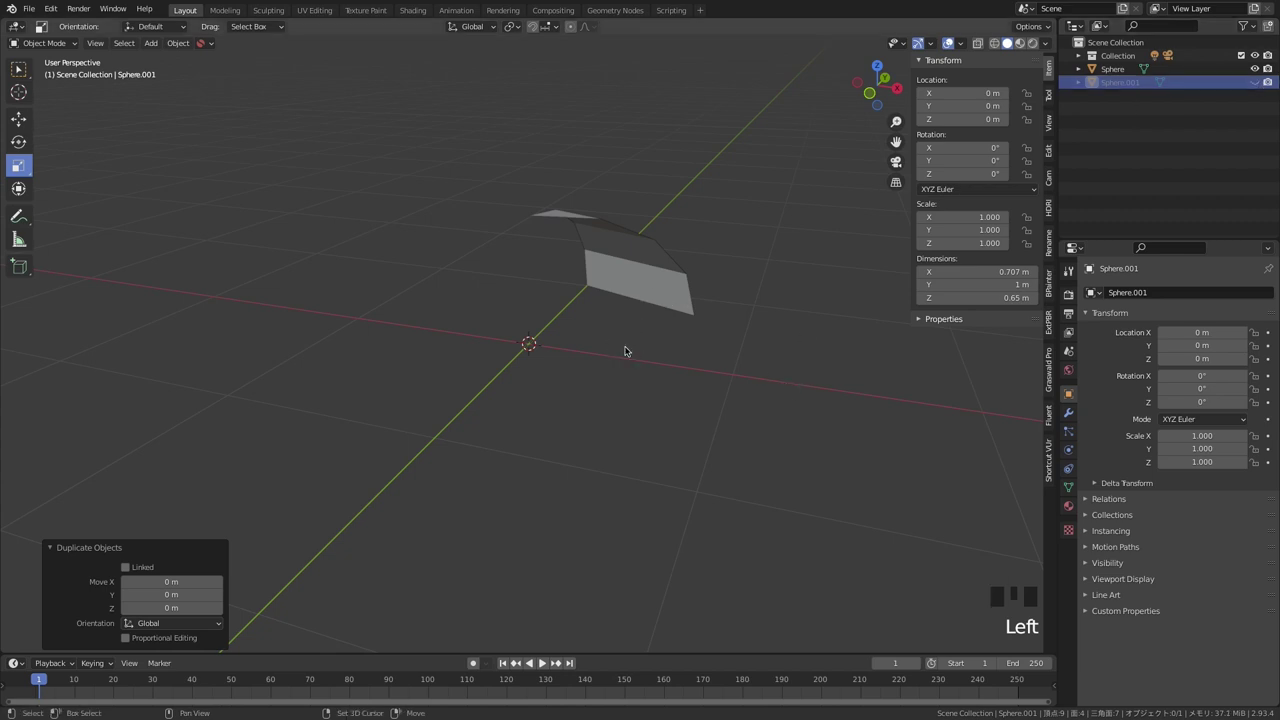
- Add a Plain Axes empty at the world origin
key("shift+a")
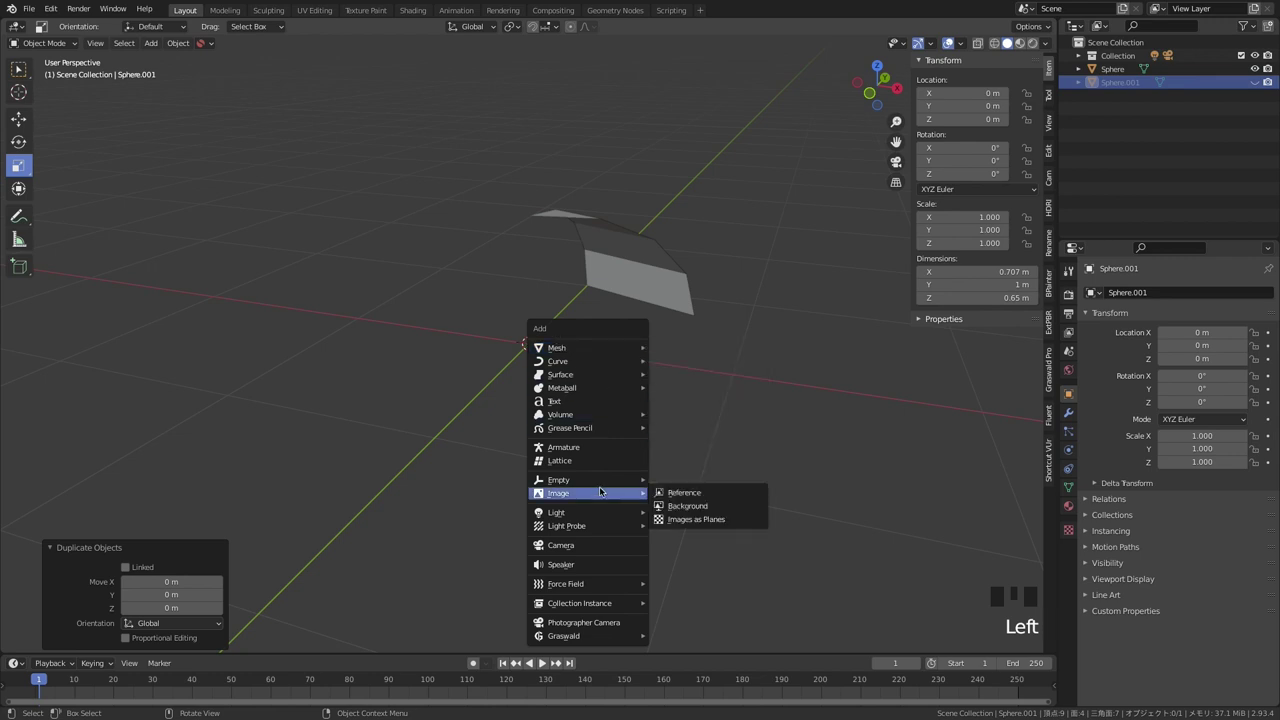
mouse_move(618, 485)
left_click(685, 479)
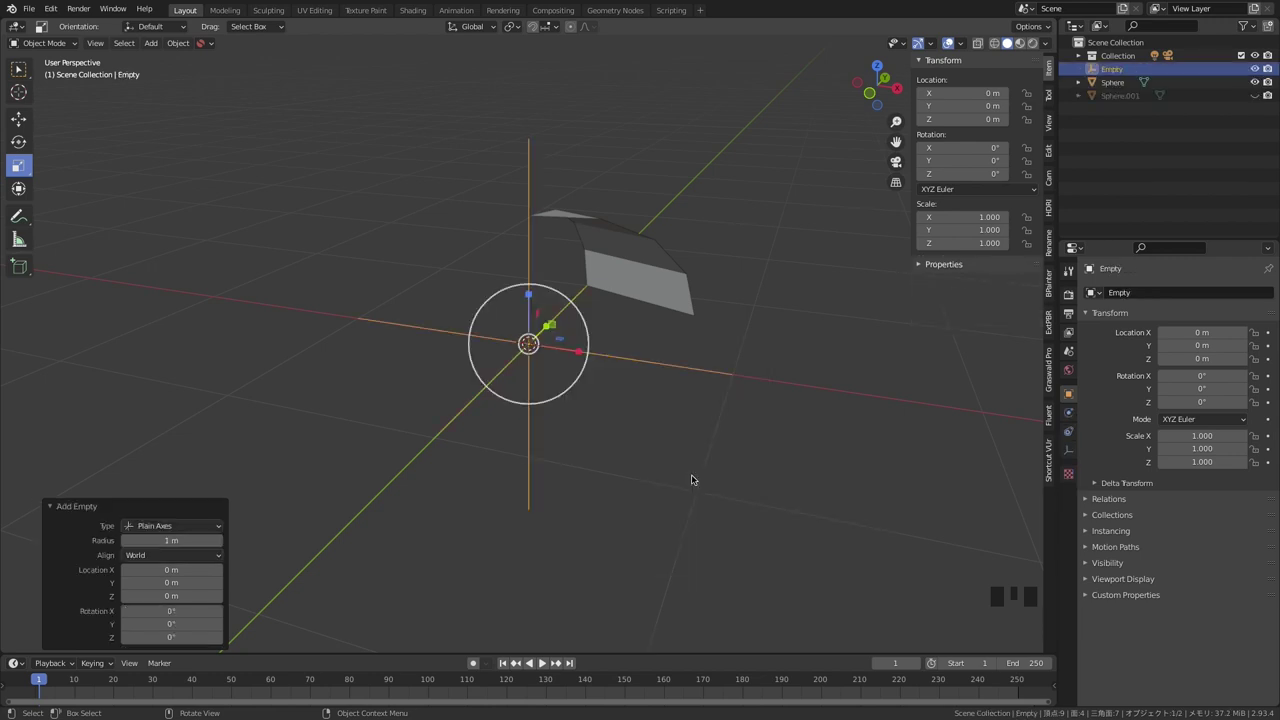
- Add an Array modifier to the visible wedge and turn off its Relative Offset
left_click(661, 302)
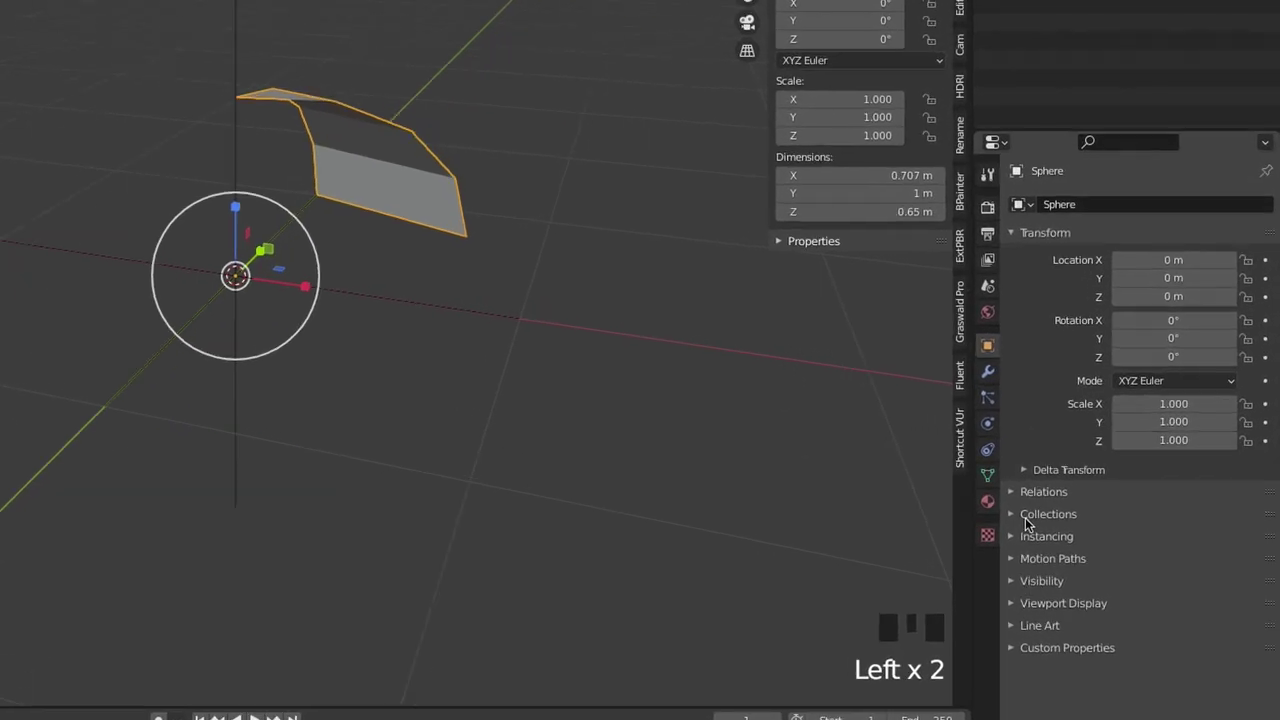
left_click(967, 362)
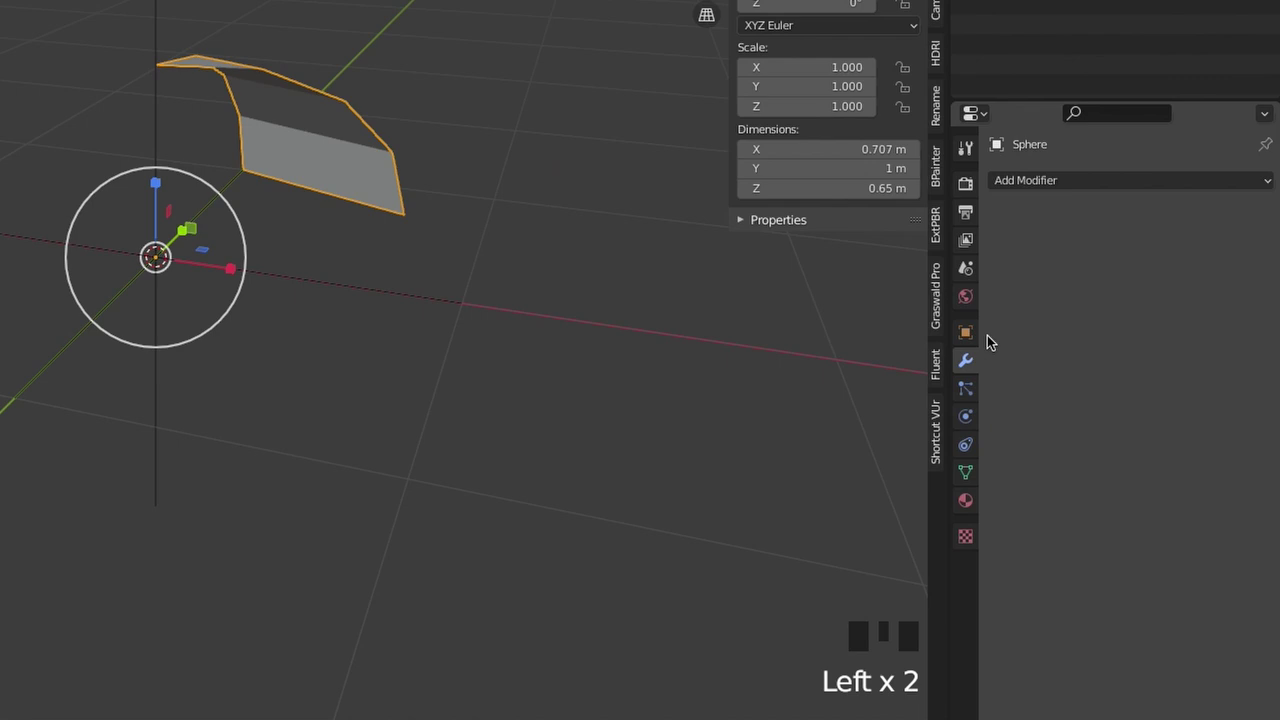
left_click(1060, 186)
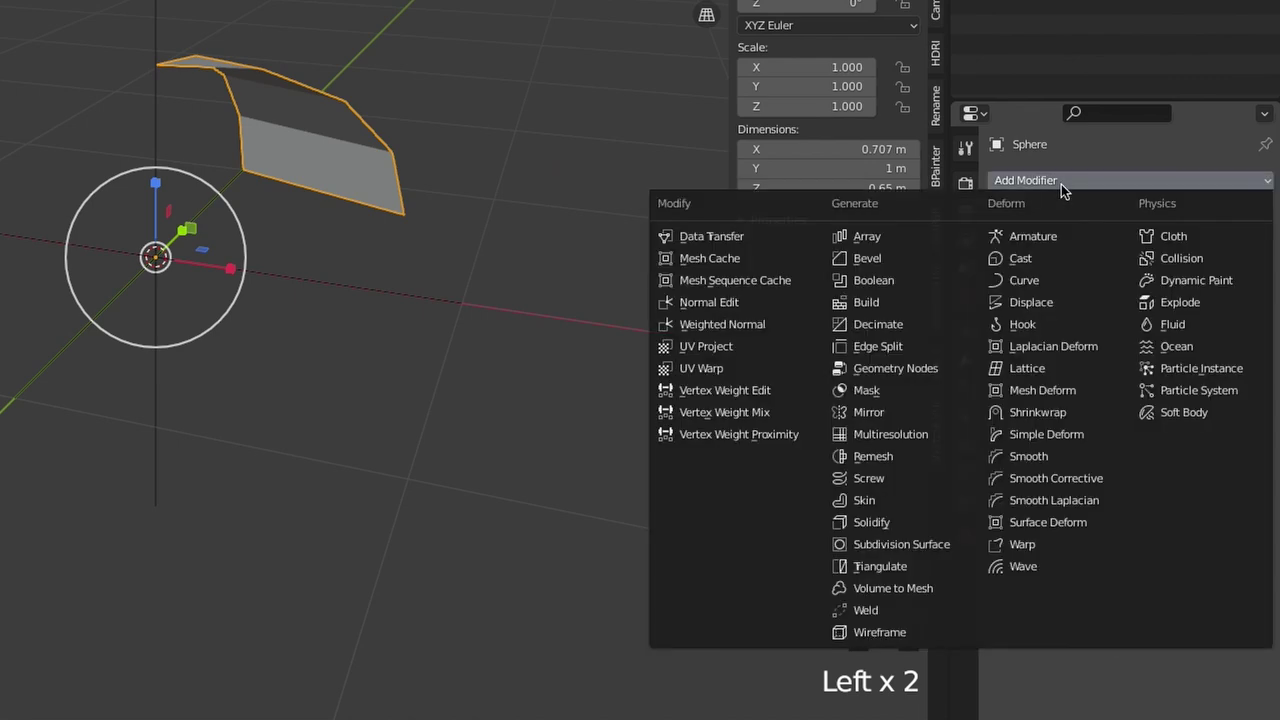
left_click(911, 230)
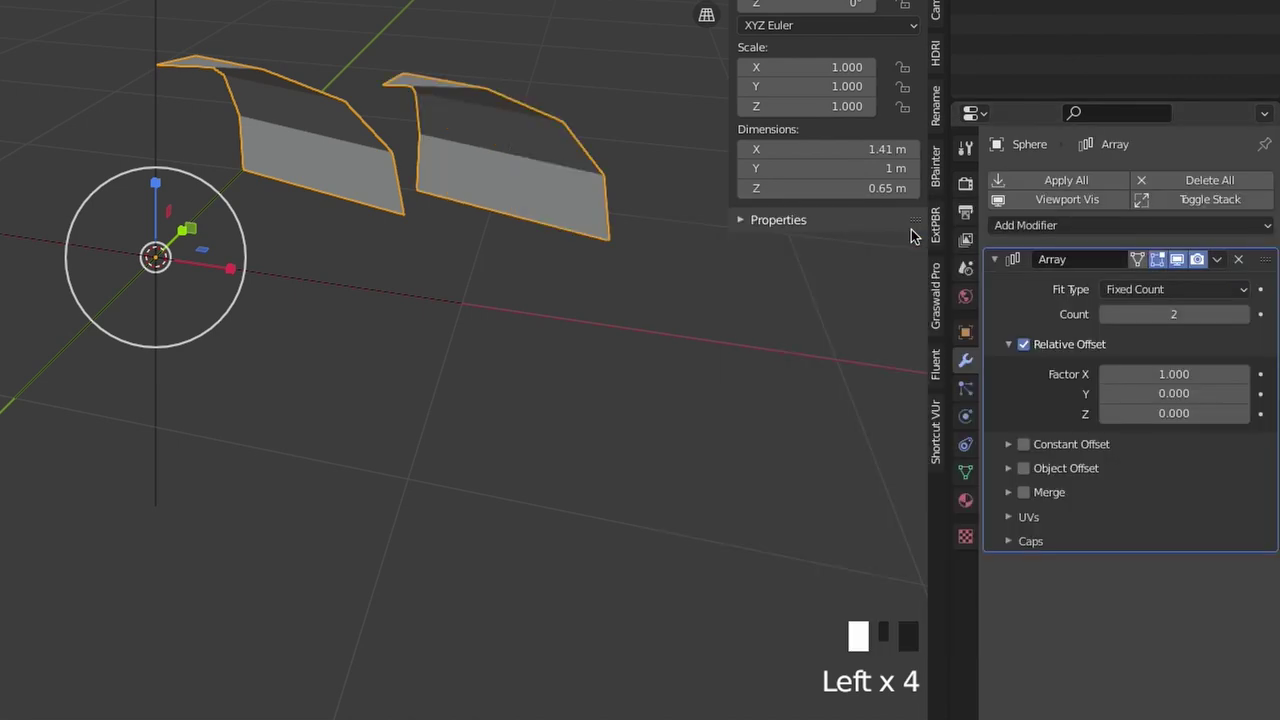
left_click(1024, 345)
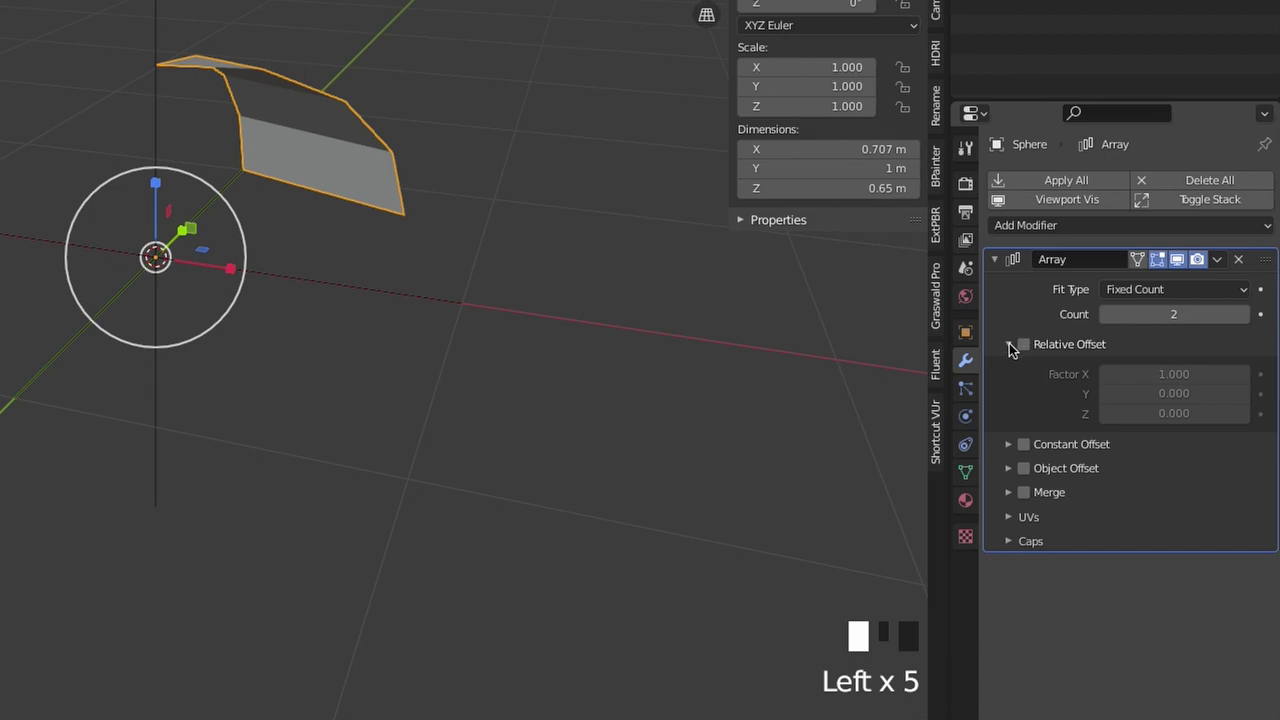
left_click(1009, 344)
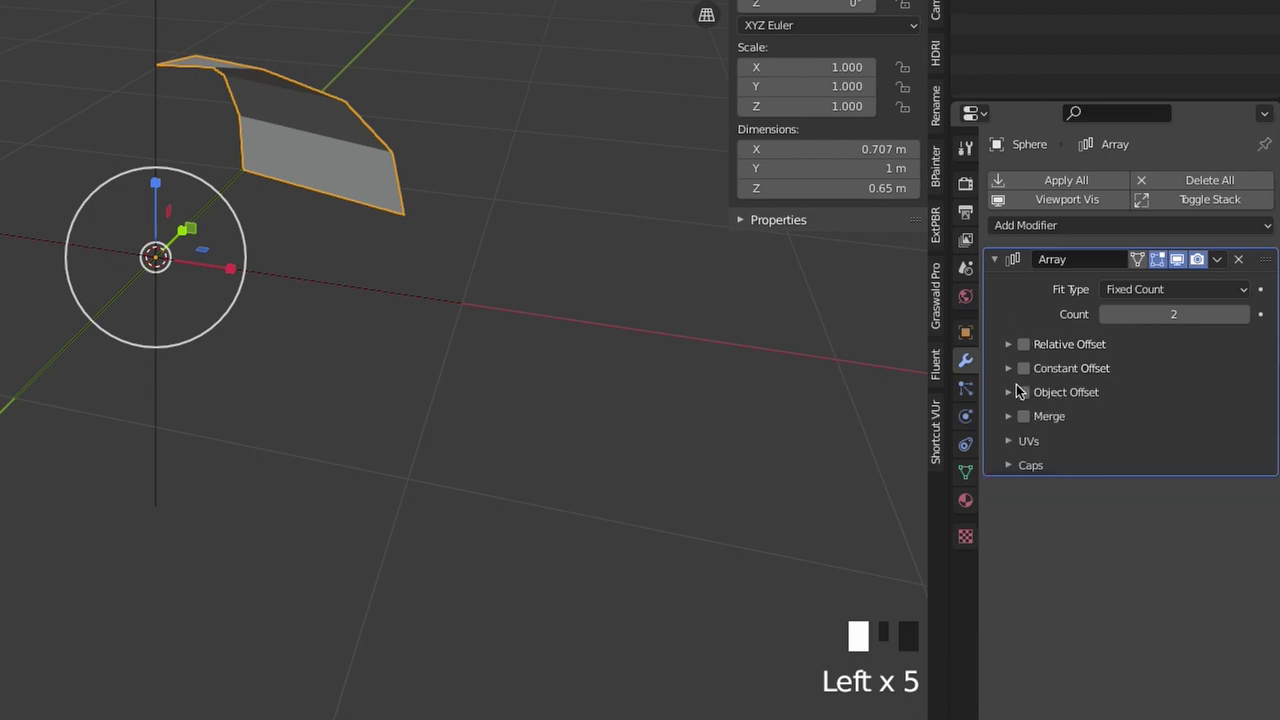
- Enable Object Offset in the wedge's Array modifier, using Empty as the offset object
left_click(1016, 392)
left_click(1023, 393)
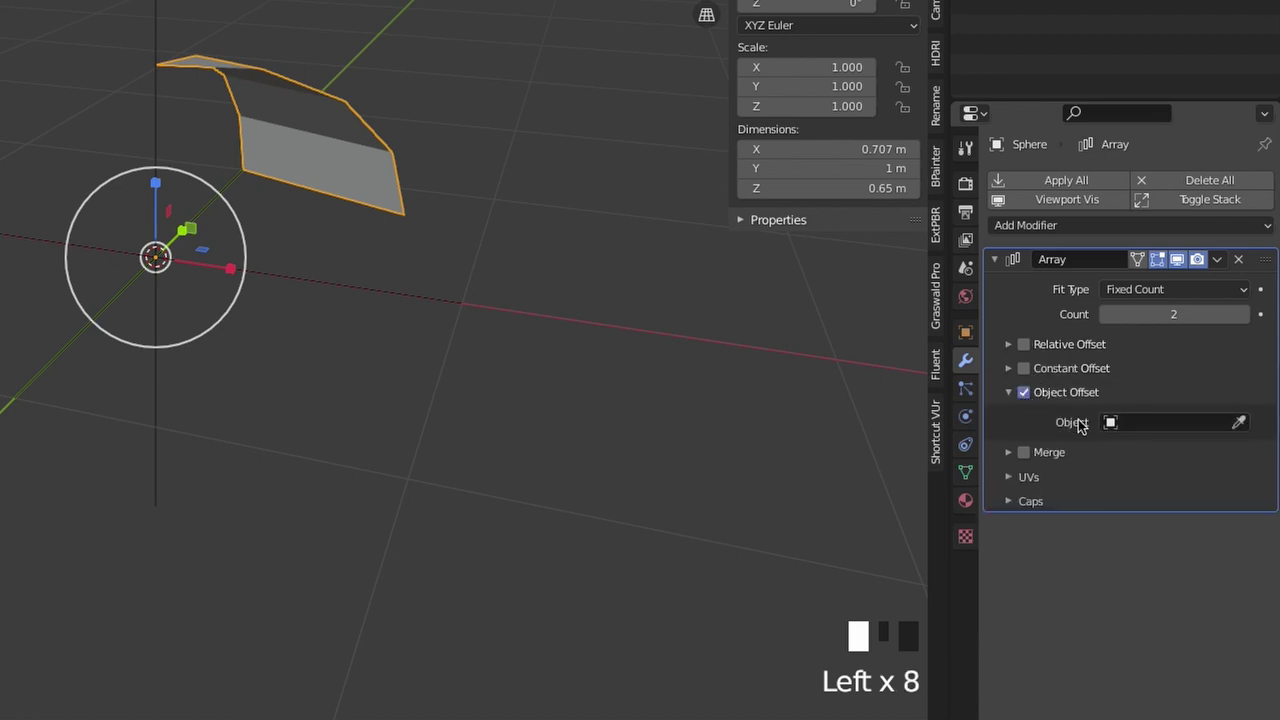
left_click(1120, 422)
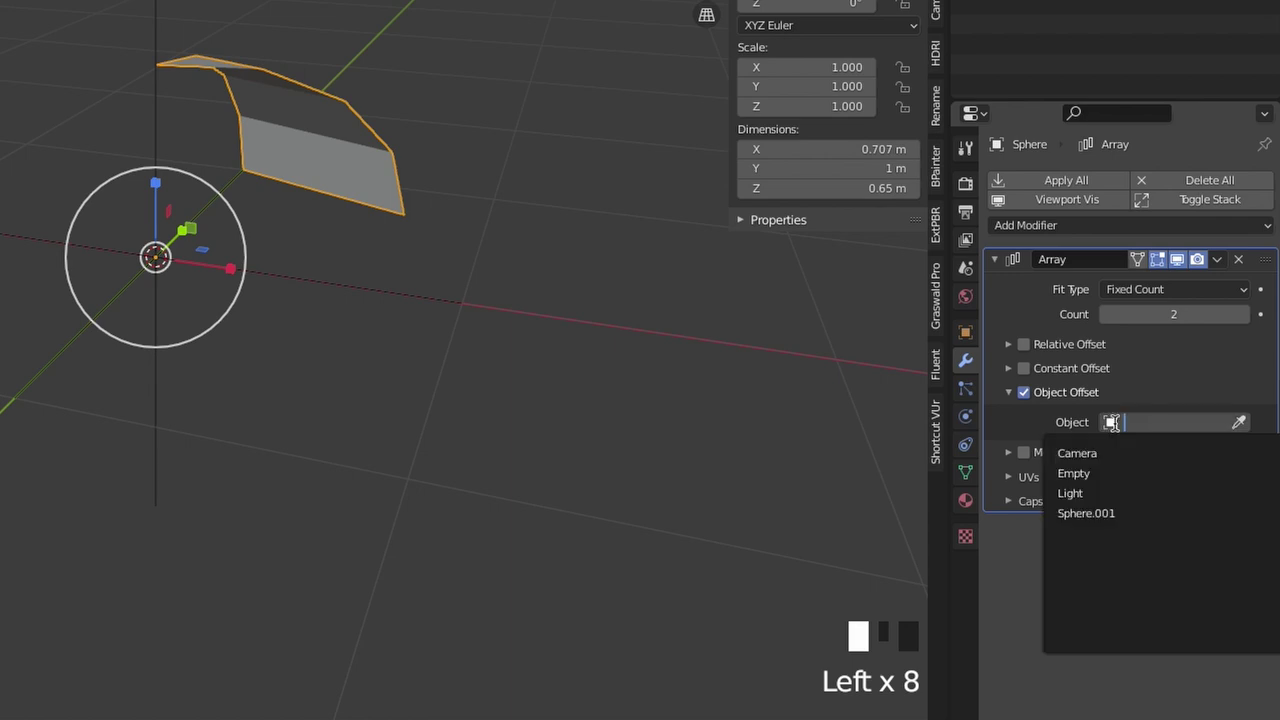
left_click(1084, 470)
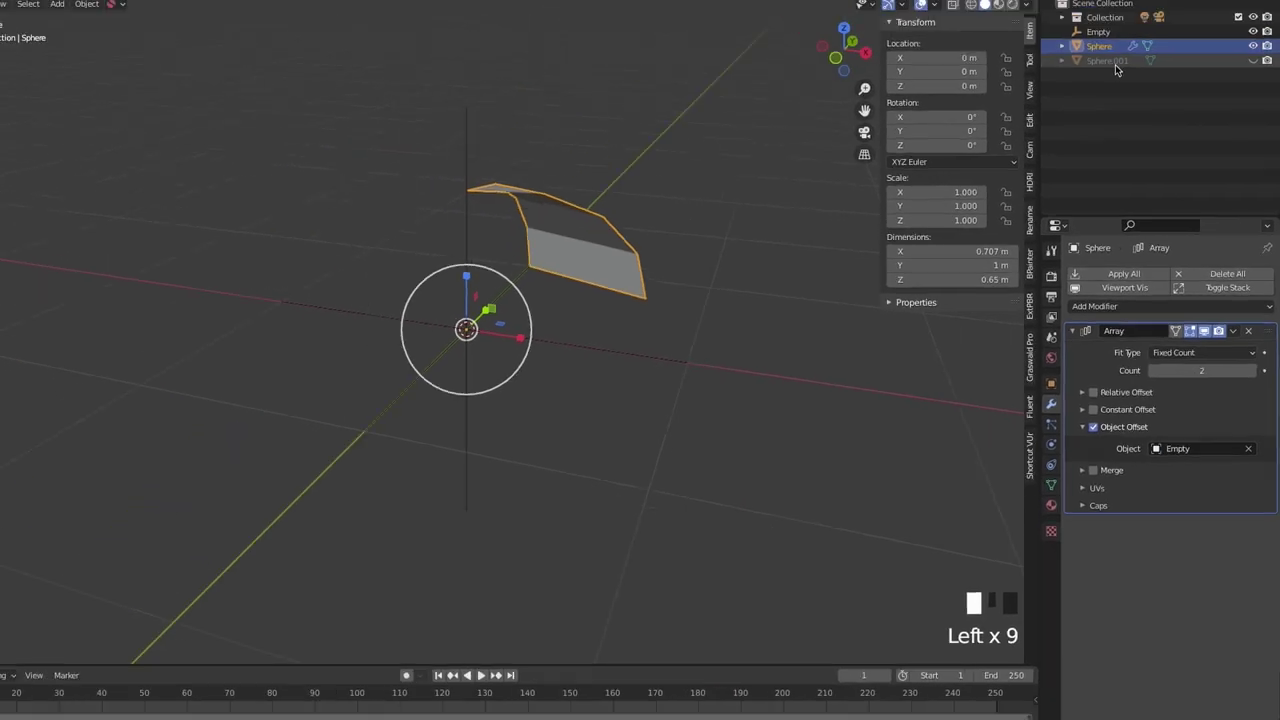
- Set the Z rotation of the empty to 45°
left_click(1107, 70)
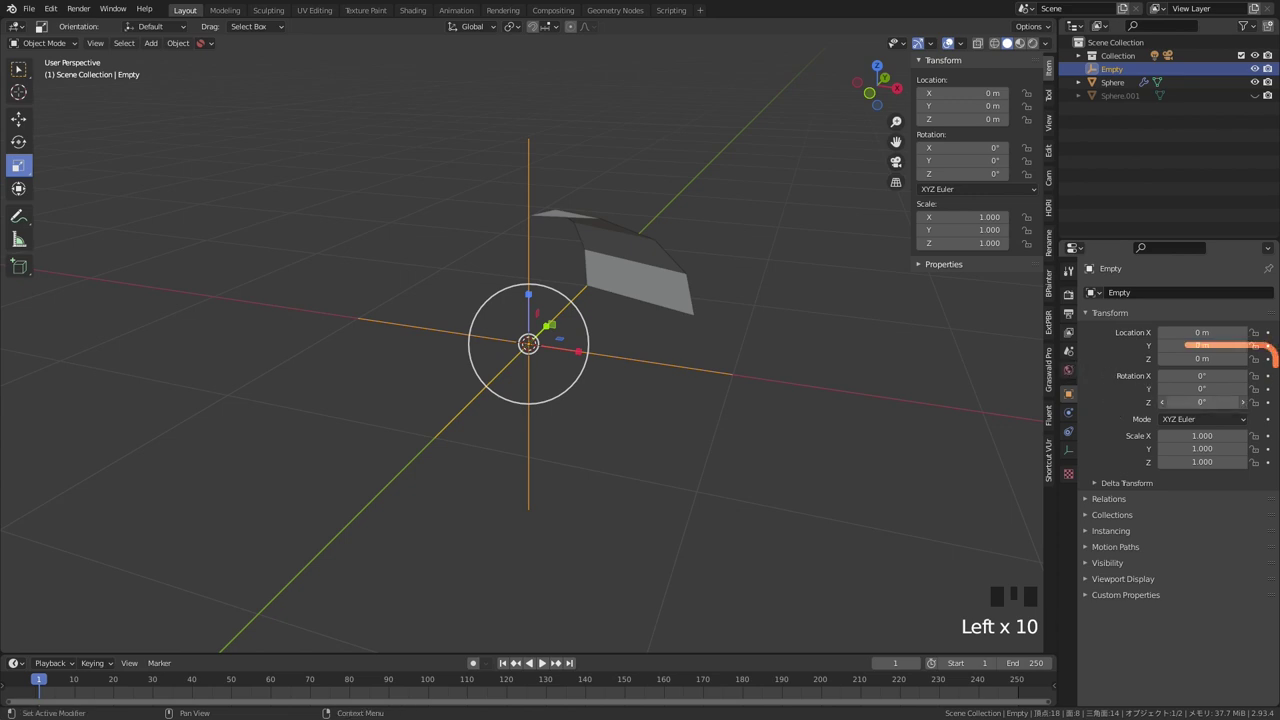
left_click_drag(1201, 402, 1258, 402)
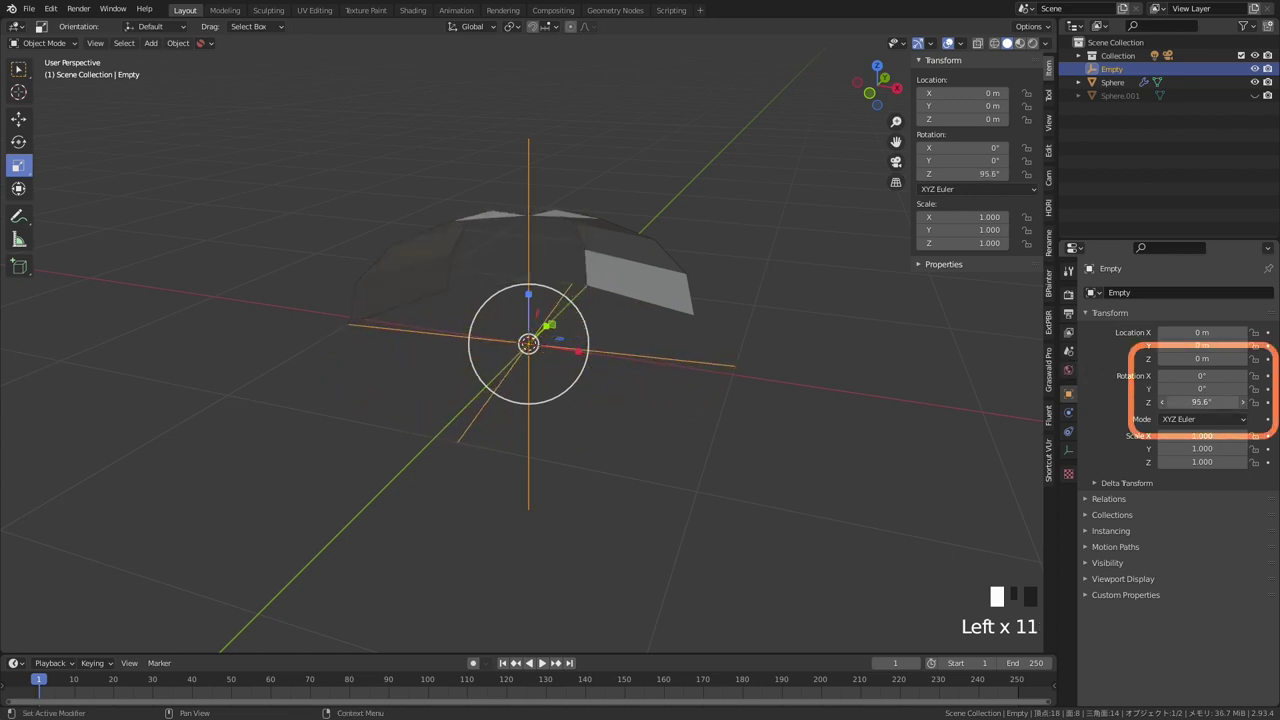
left_click(1200, 402)
type("45")
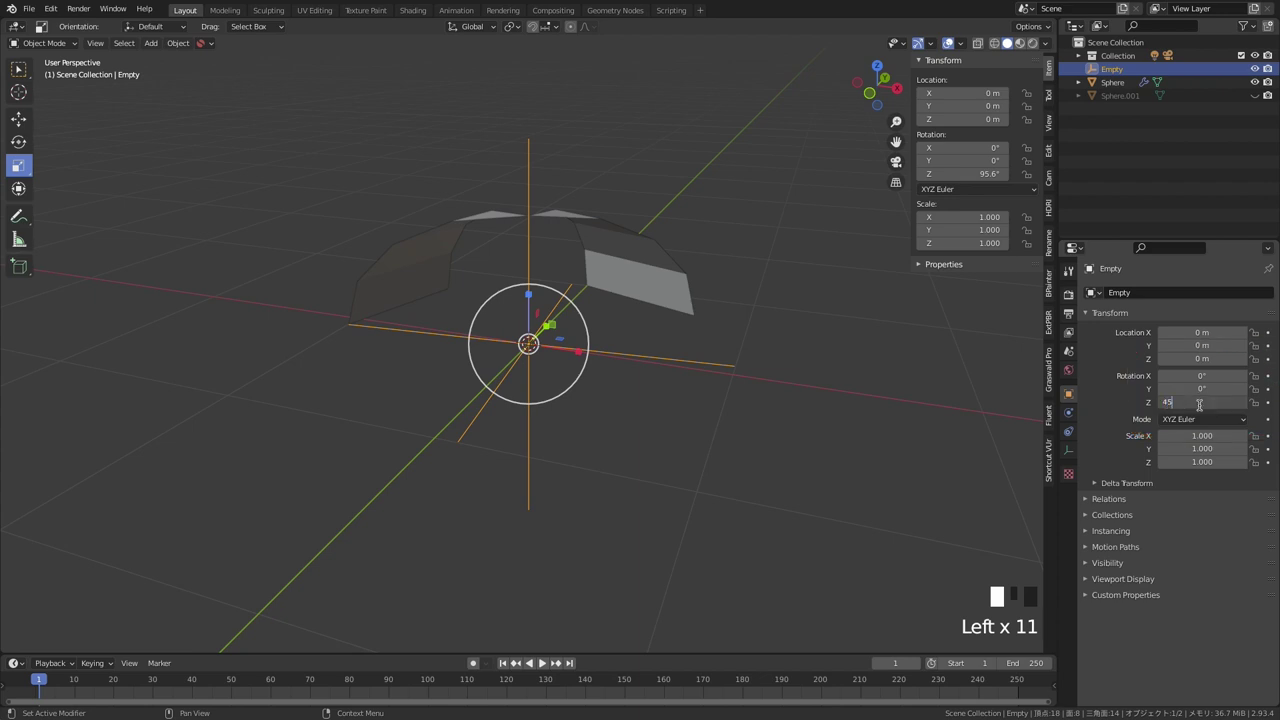
left_click(1200, 403)
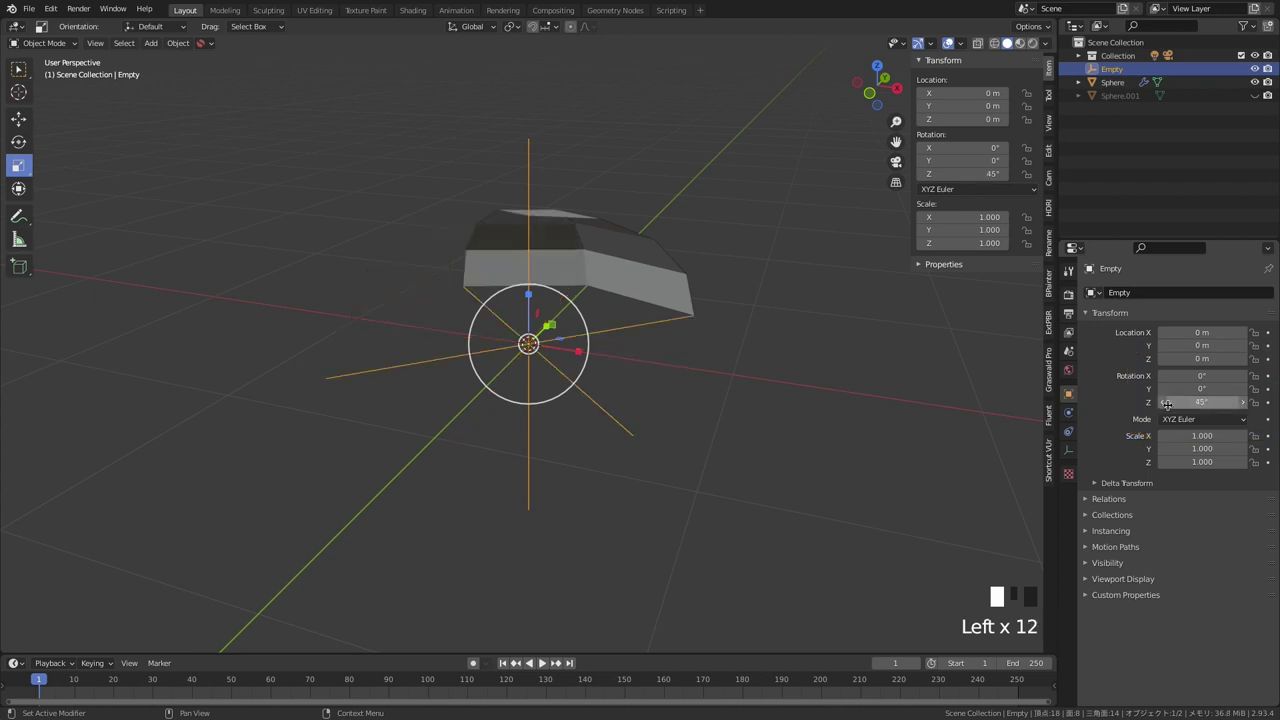
- Raise the Array modifier's count on the wedge to 8
left_click(657, 293)
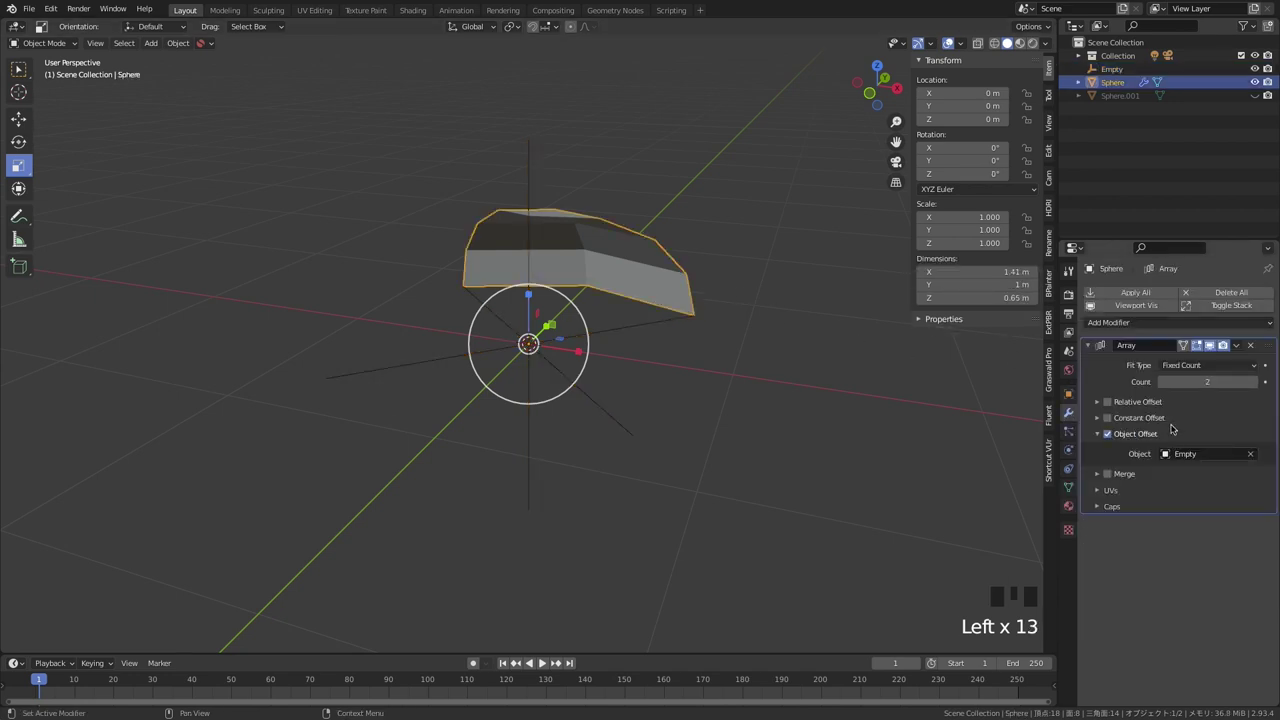
left_click(1254, 382)
left_click(1254, 382)
left_click(1254, 382)
left_click(1254, 382)
left_click(1254, 382)
left_click(1254, 382)
left_click(1254, 382)
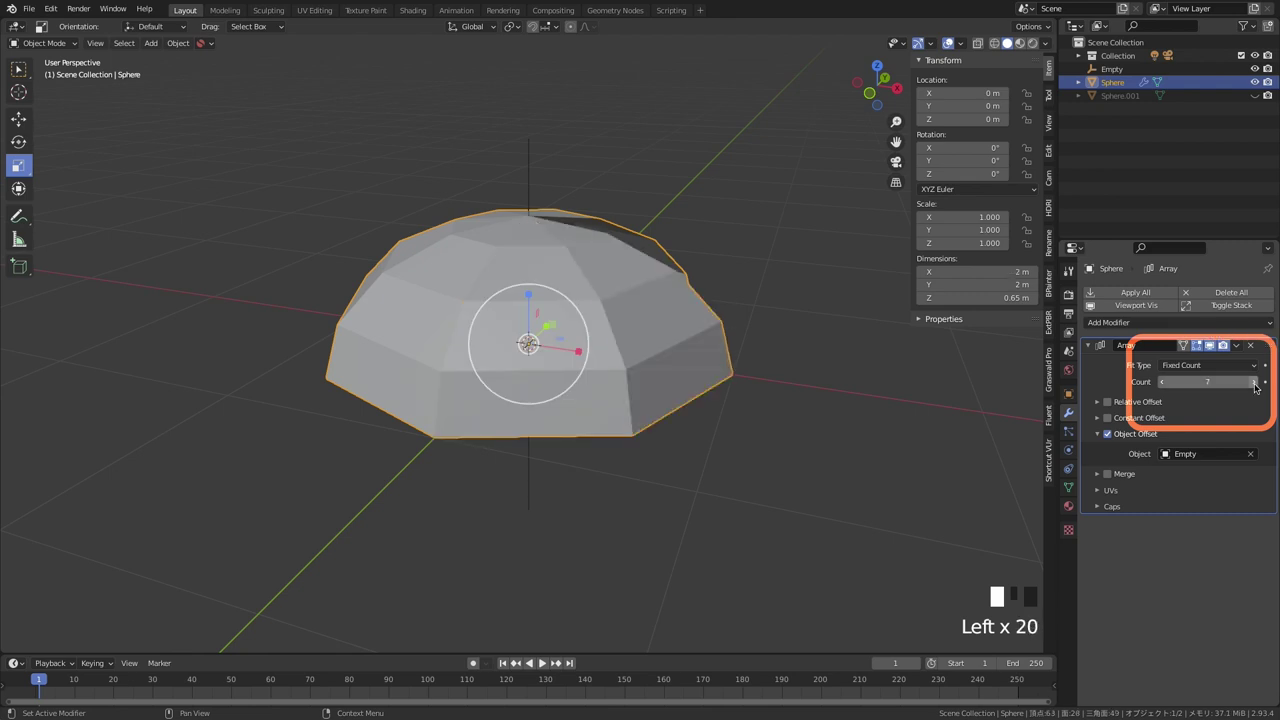
left_click(1254, 382)
- Enable Merge in the wedge's Array modifier and deselect the dome
mouse_move(714, 357)
middle_mouse_down()
mouse_move(716, 400)
mouse_move(714, 353)
middle_mouse_up()
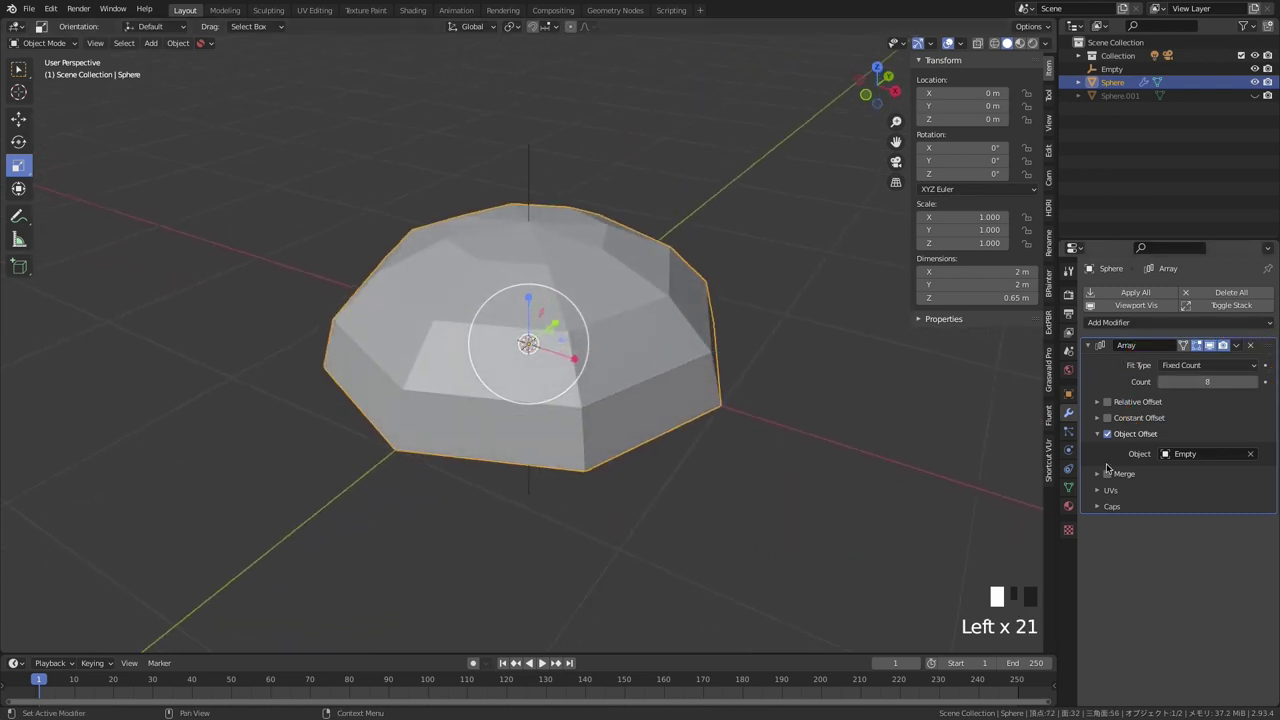
left_click(1107, 474)
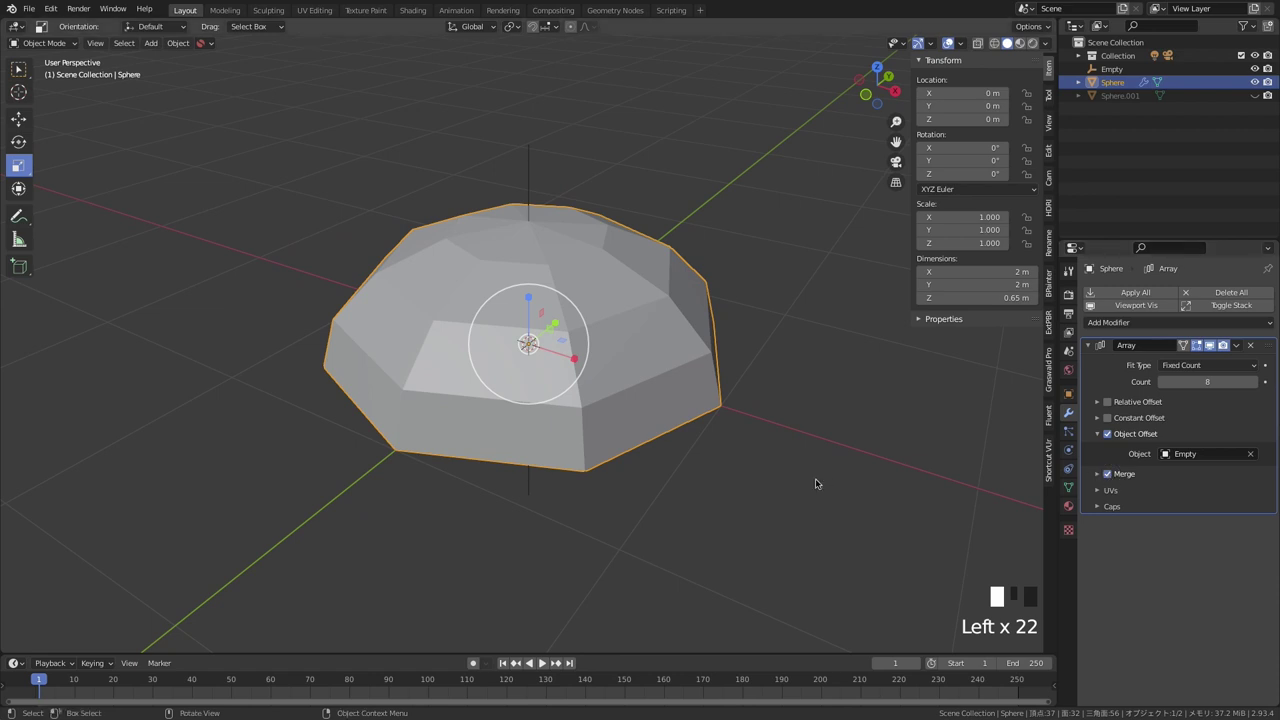
left_click(772, 487)
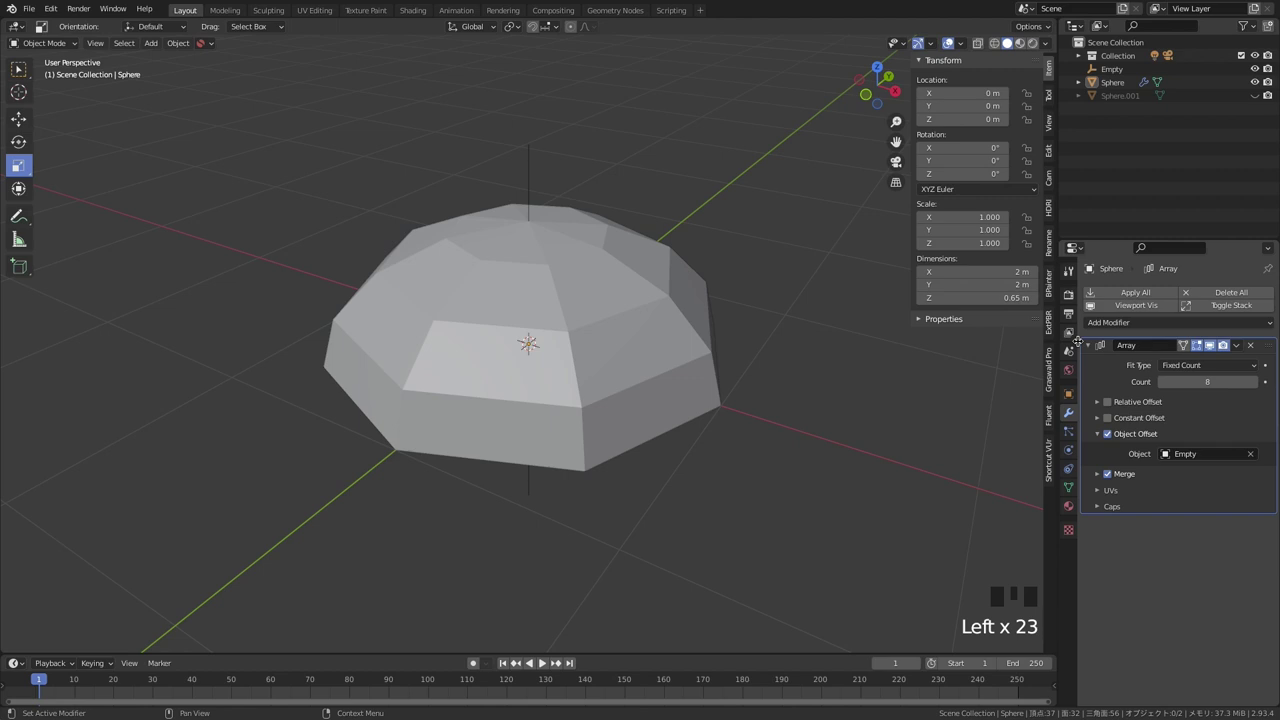
- Add a Subdivision Surface modifier to the arrayed dome
left_click_drag(1077, 343, 1090, 347)
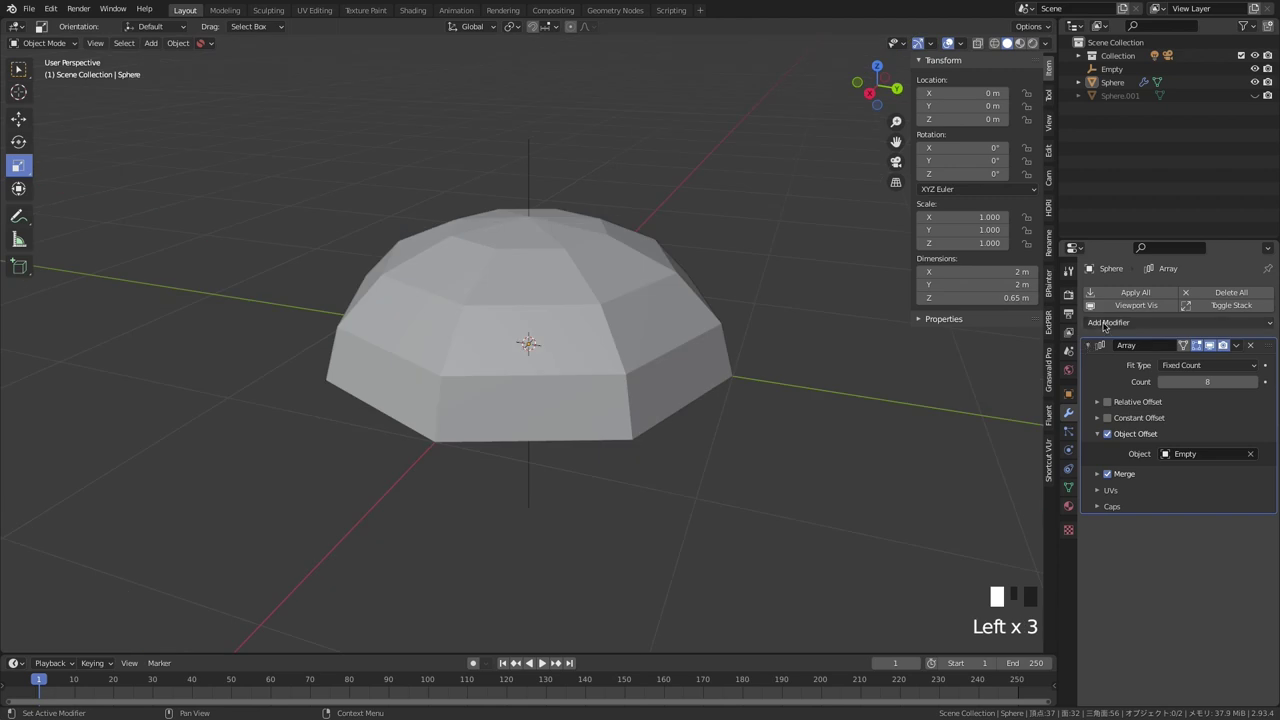
left_click(1104, 323)
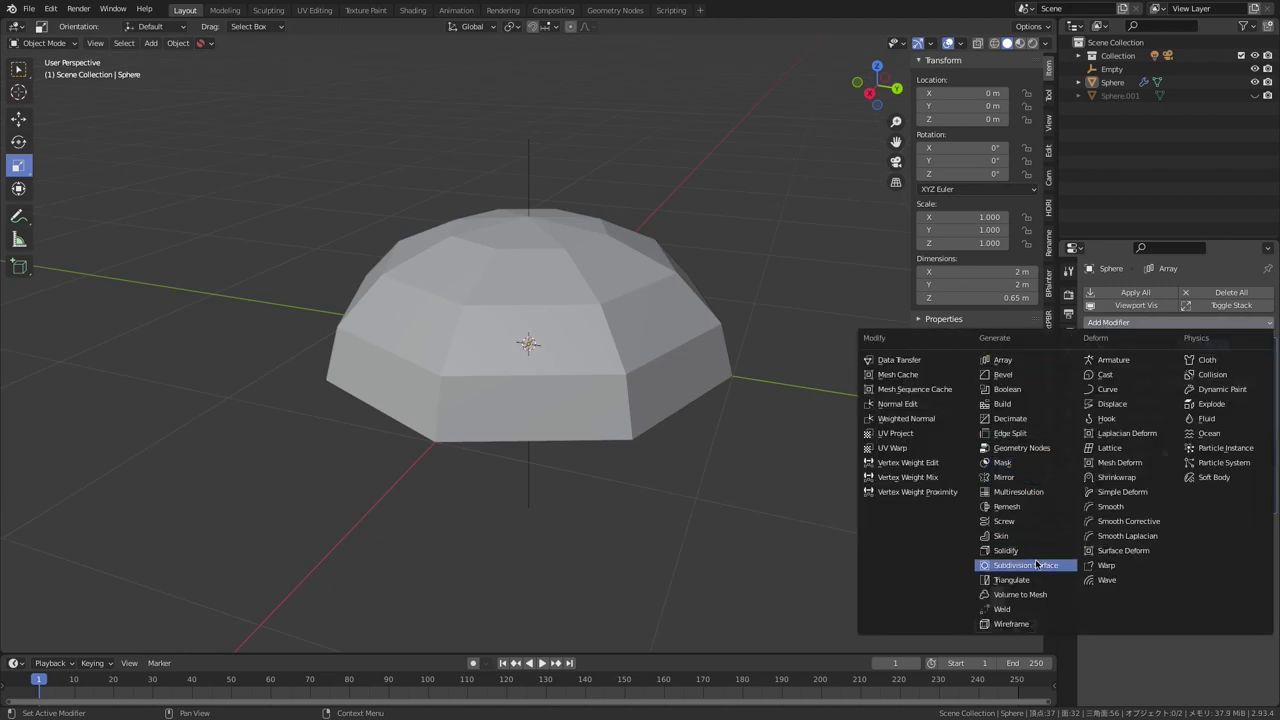
left_click(1065, 567)
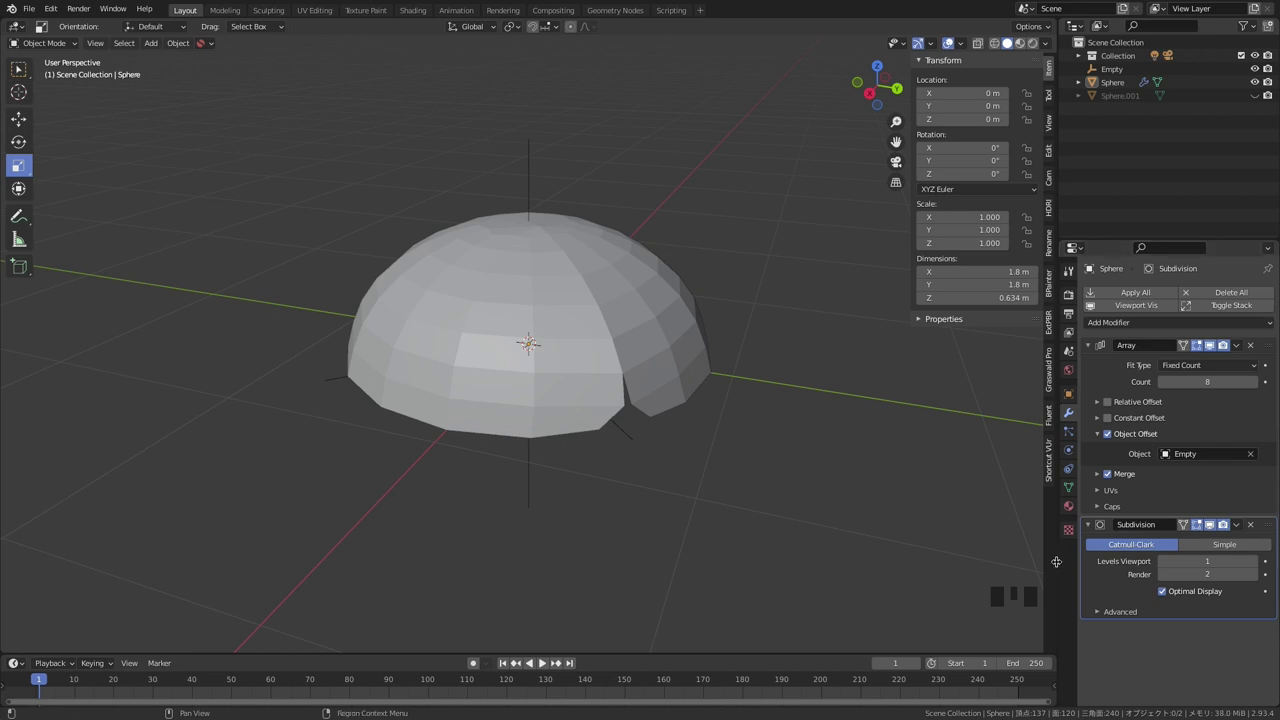
- Enable merging of First and Last Copies in the Array modifier
left_click(1097, 475)
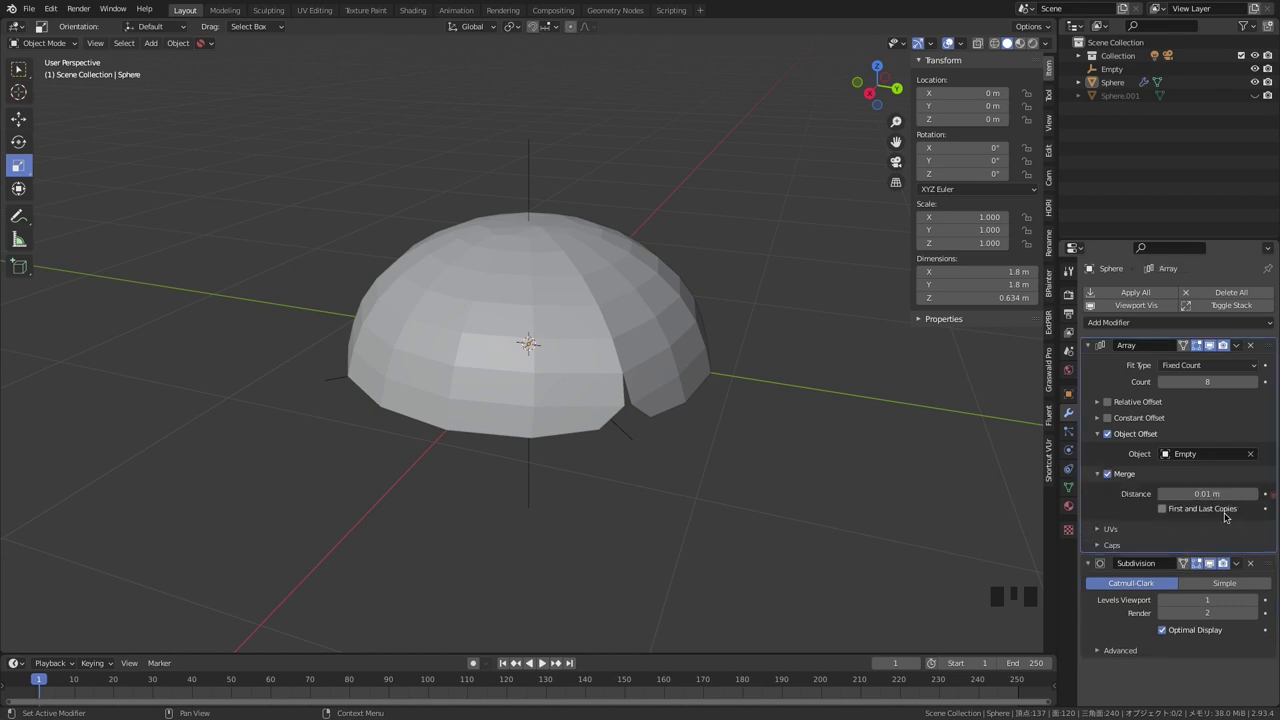
left_click(1161, 510)
middle_click_drag(766, 474, 765, 475)
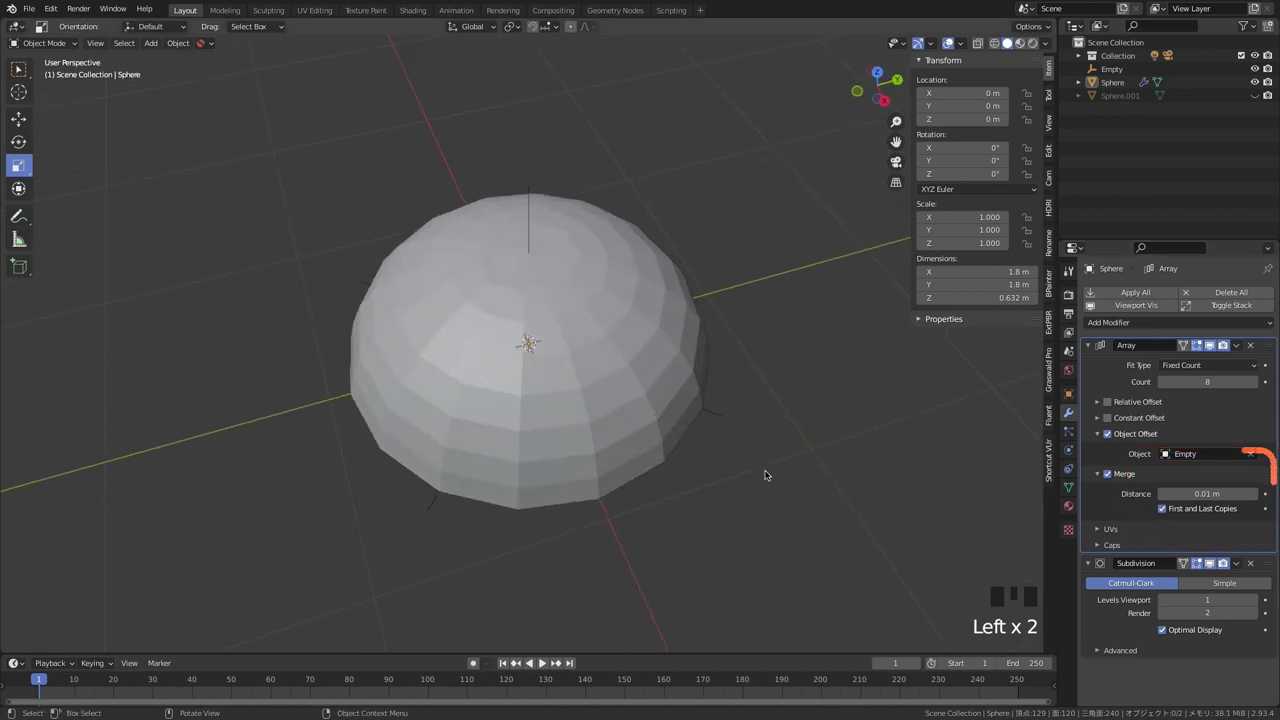
- Apply Shade Smooth to the dome and deselect it
left_click(599, 329)
right_click(599, 330)
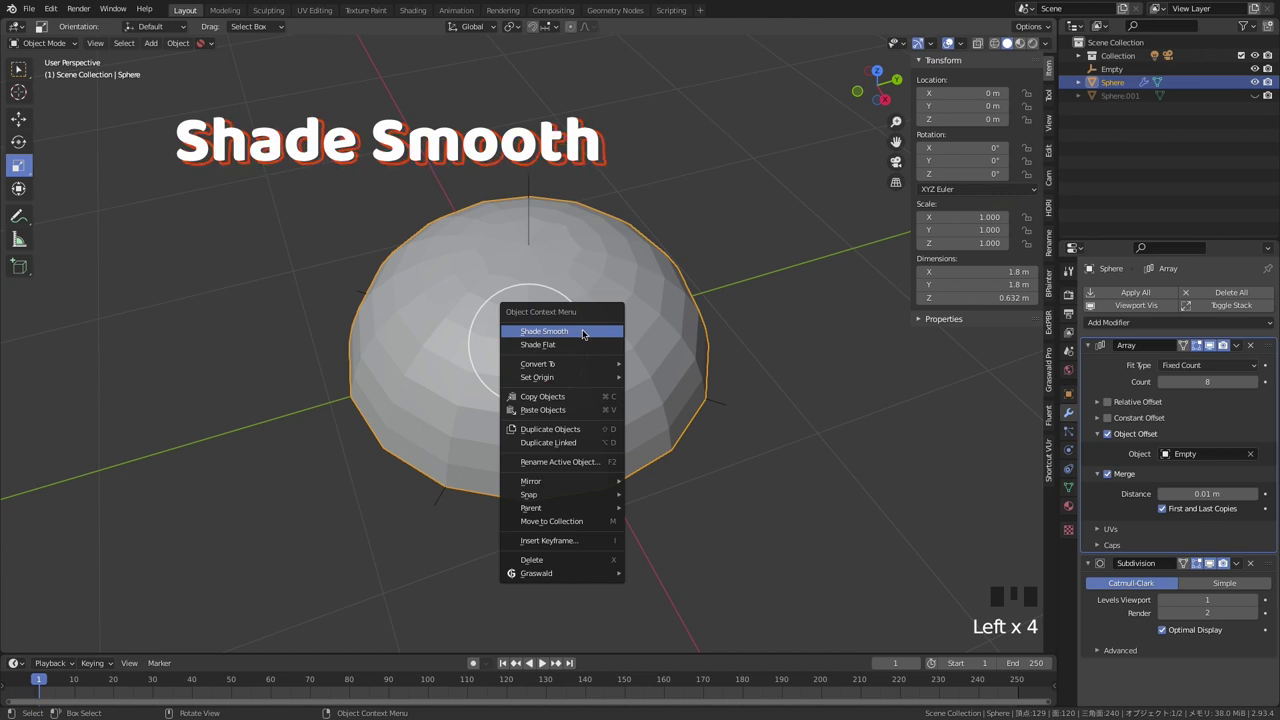
right_click(583, 332)
left_click(796, 427)
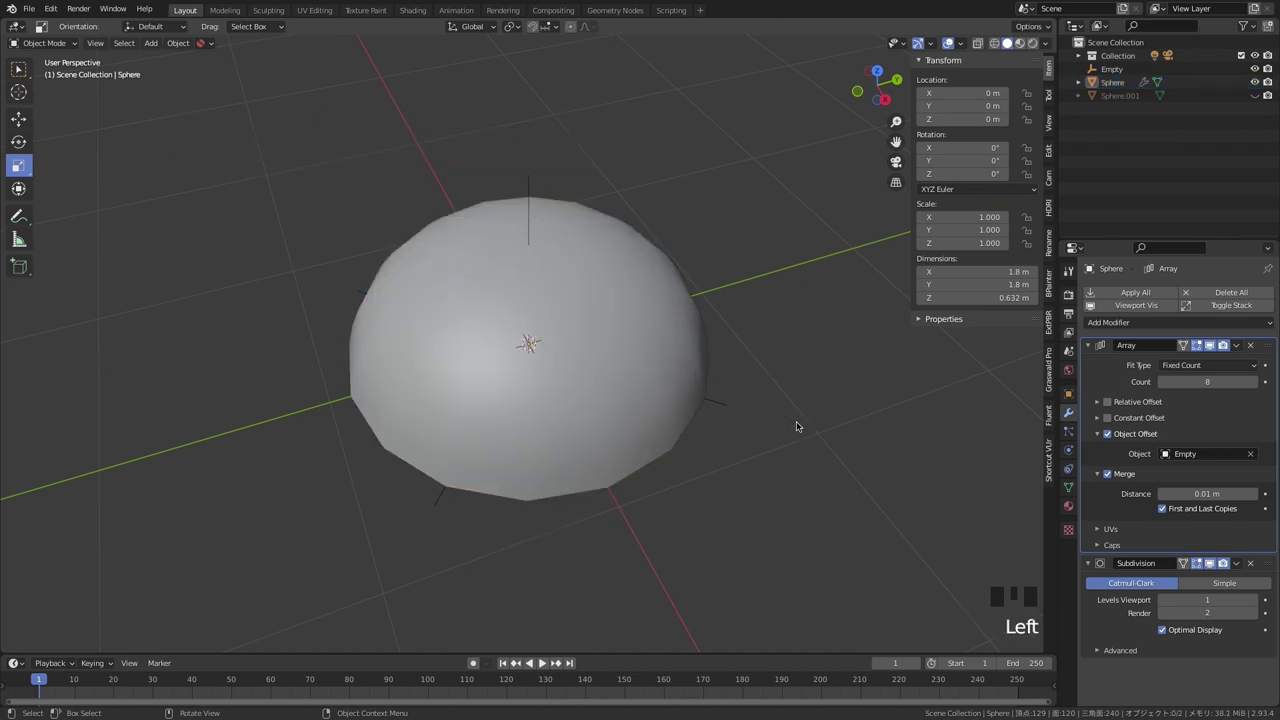
- Set the Subdivision modifier's viewport level to 2 and collapse the Array modifier's settings
middle_click_drag(796, 427, 796, 427)
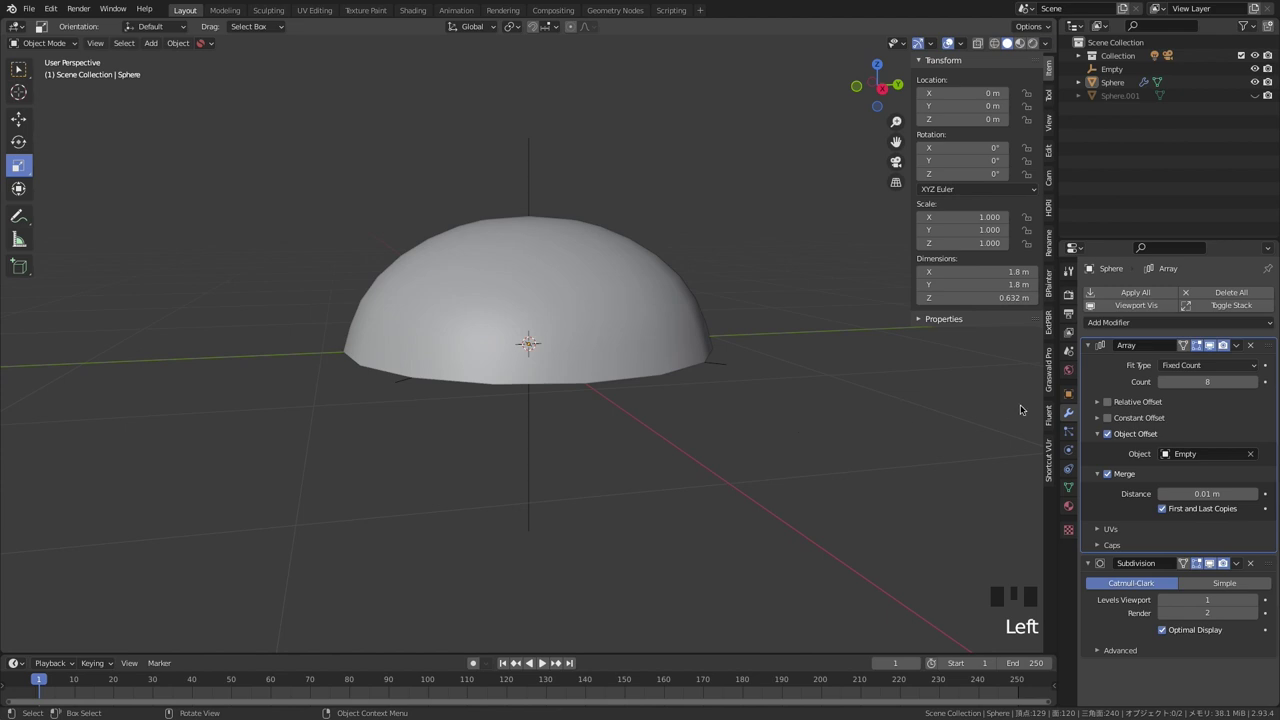
right_click(1250, 600)
left_click(1080, 604)
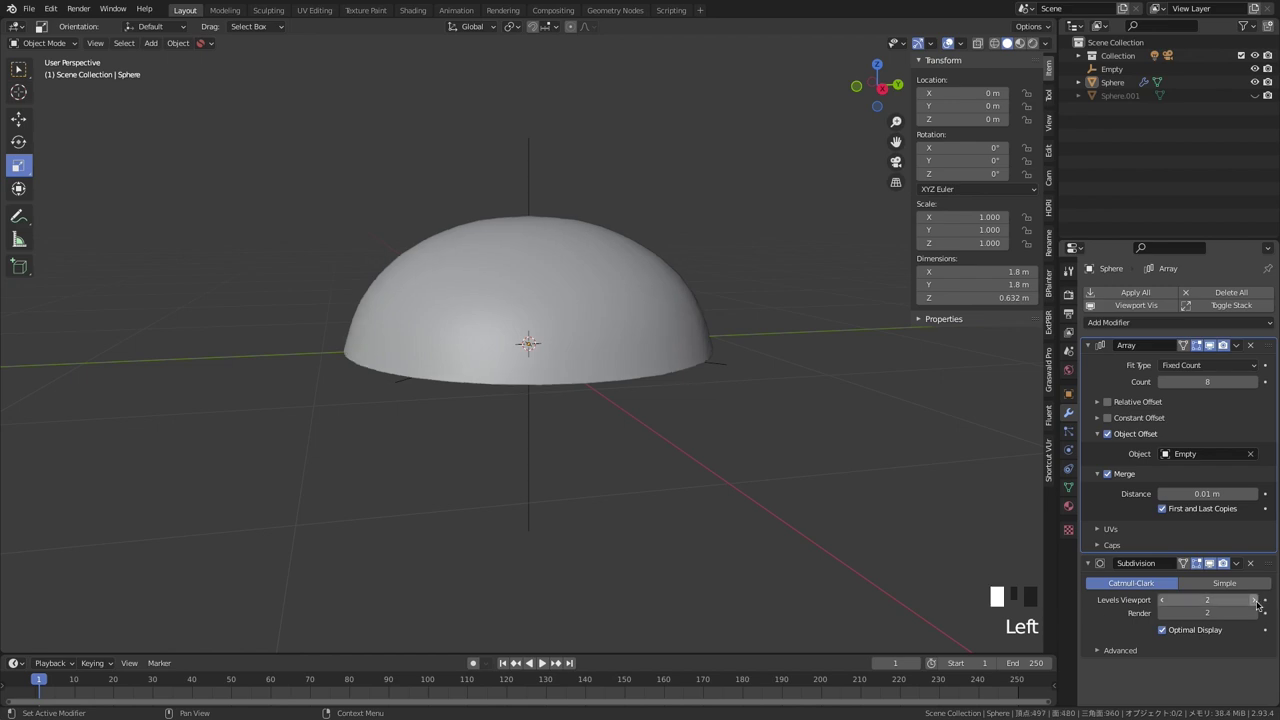
left_click(1088, 346)
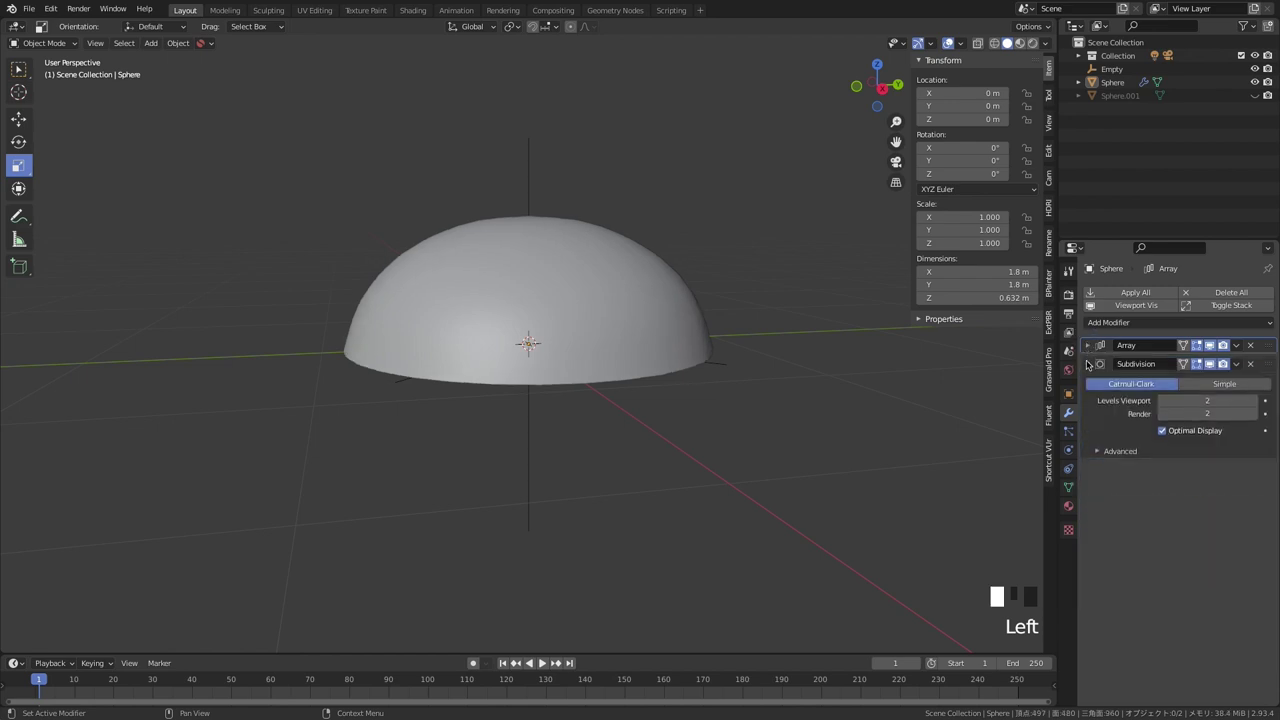
- Add a Bevel modifier to the dome and place it between the Array and Subdivision modifiers, with the Subdivision settings collapsed
left_click(1088, 365)
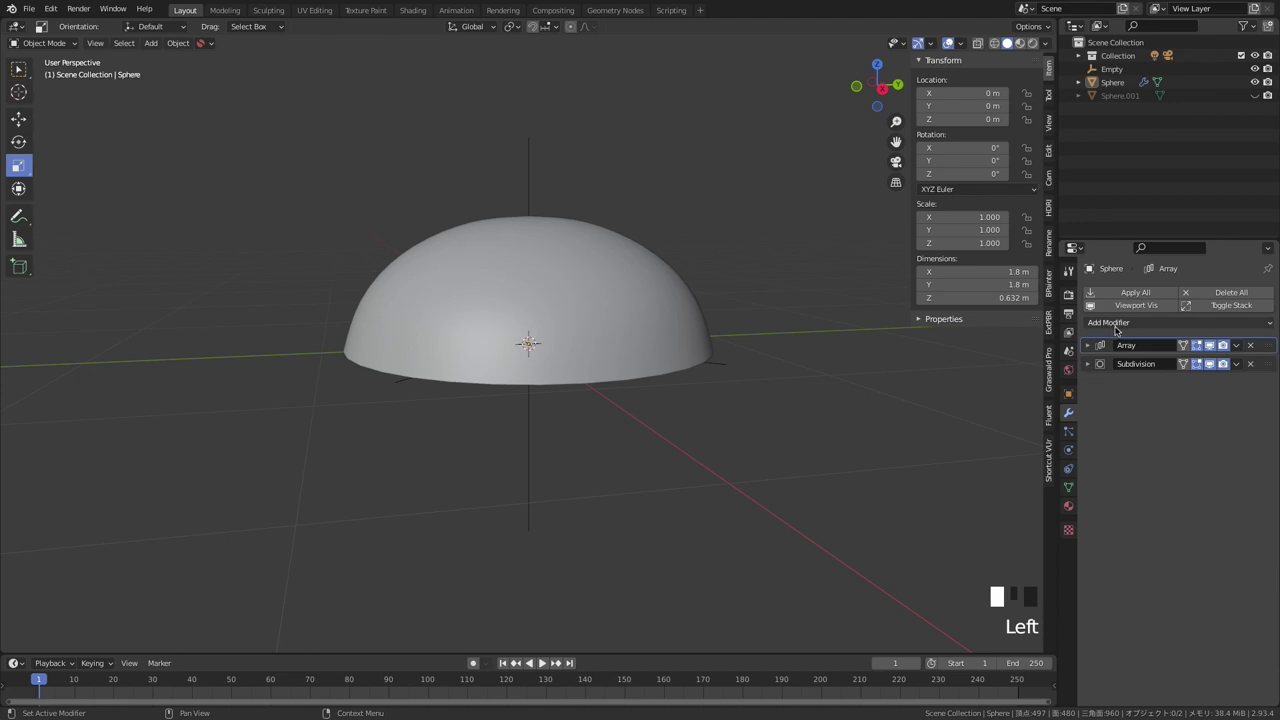
left_click(1115, 323)
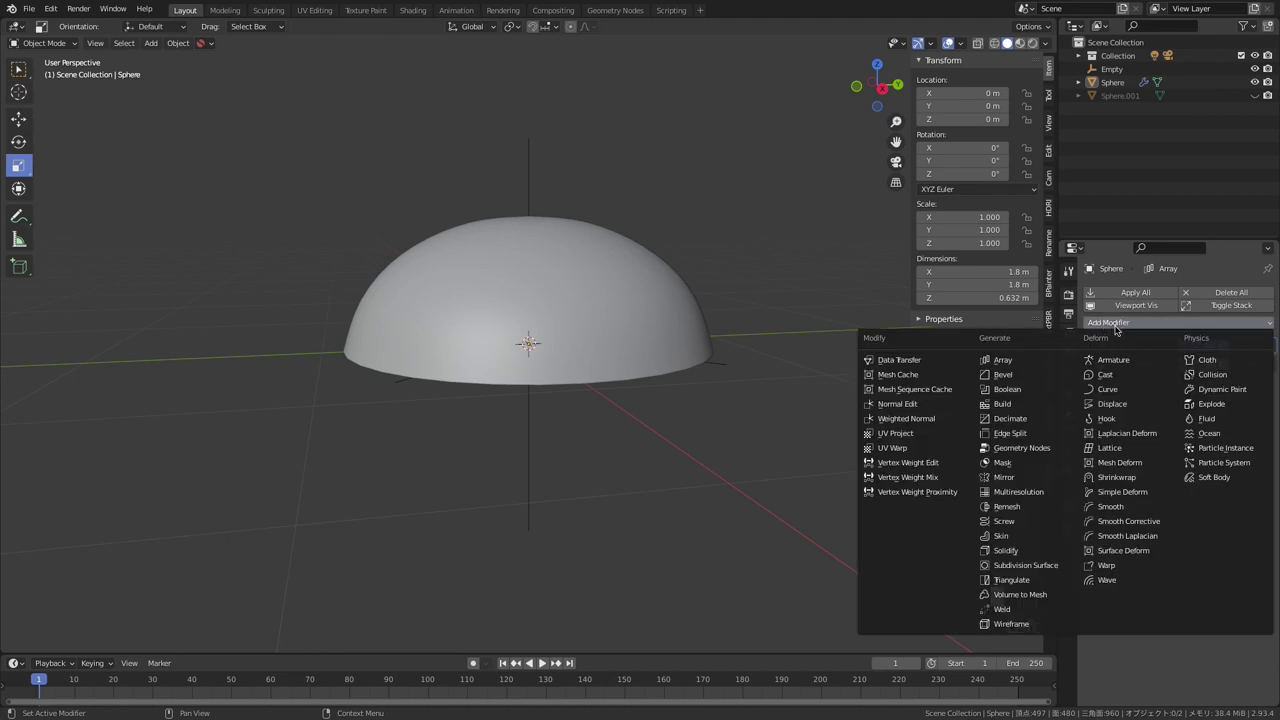
left_click(1025, 375)
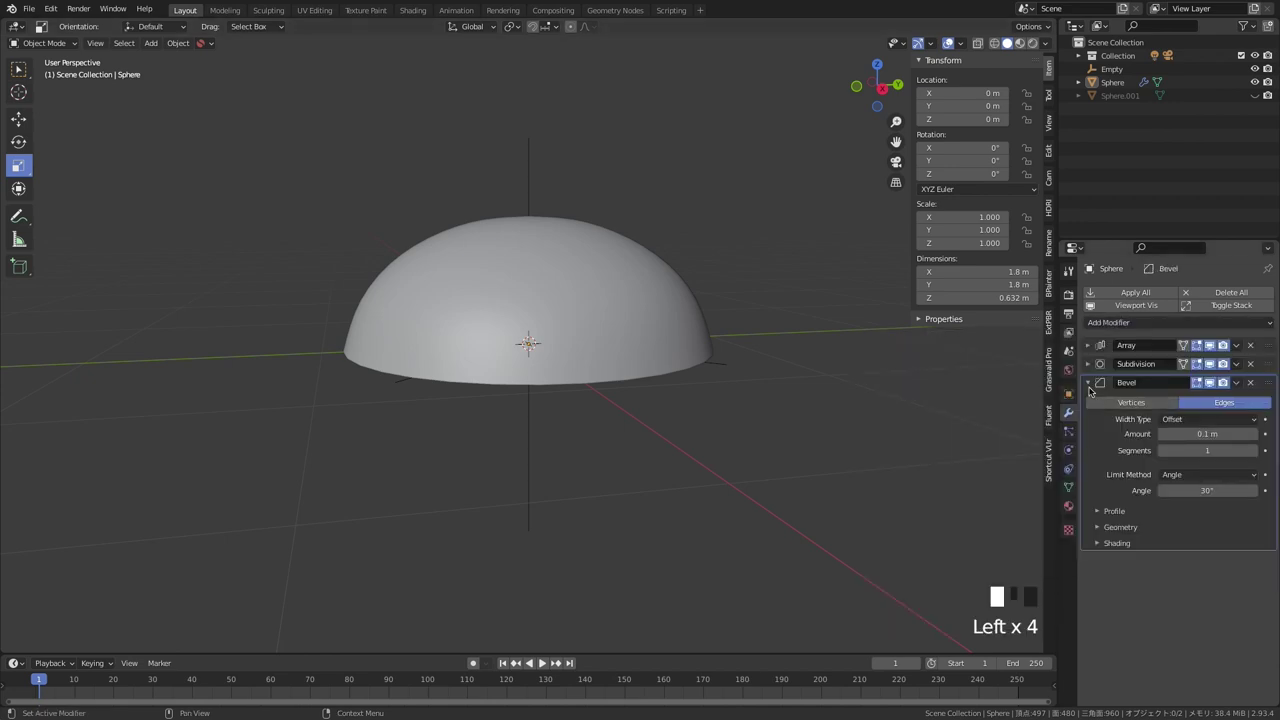
left_click_drag(1268, 387, 1268, 355)
middle_click_drag(843, 354, 843, 352)
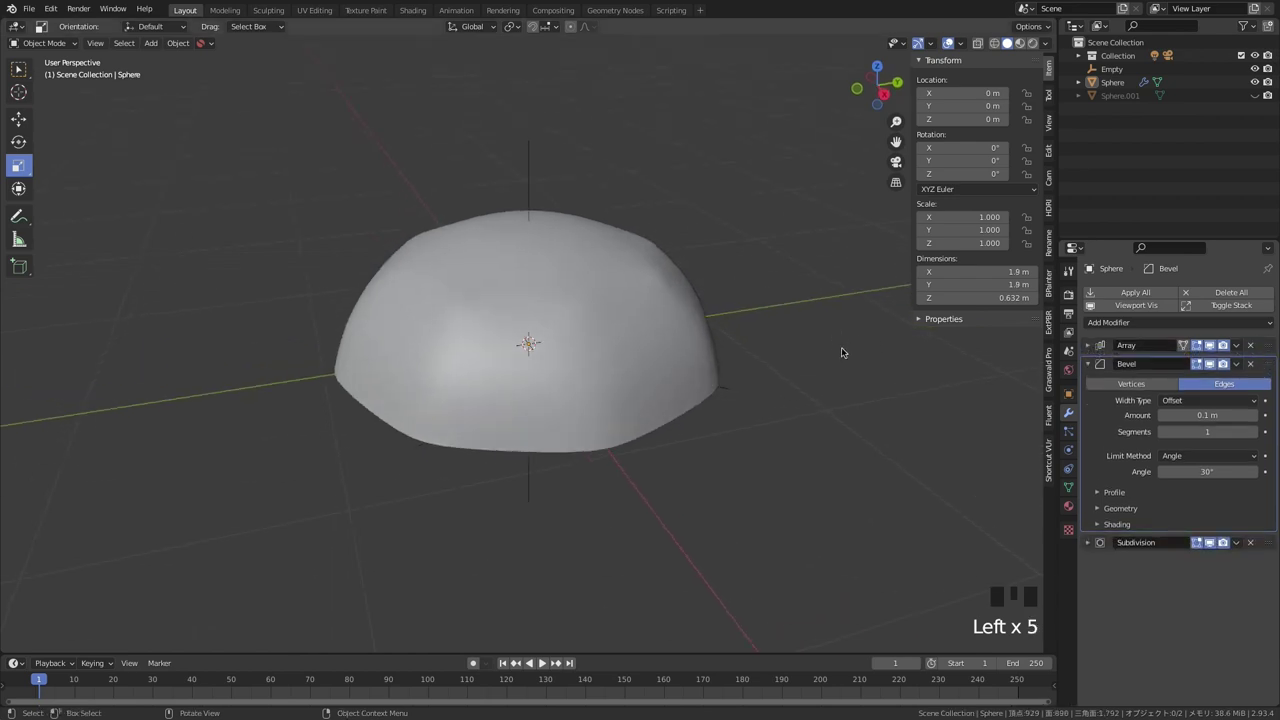
key("super")
scroll(842, 352, "up", 3)
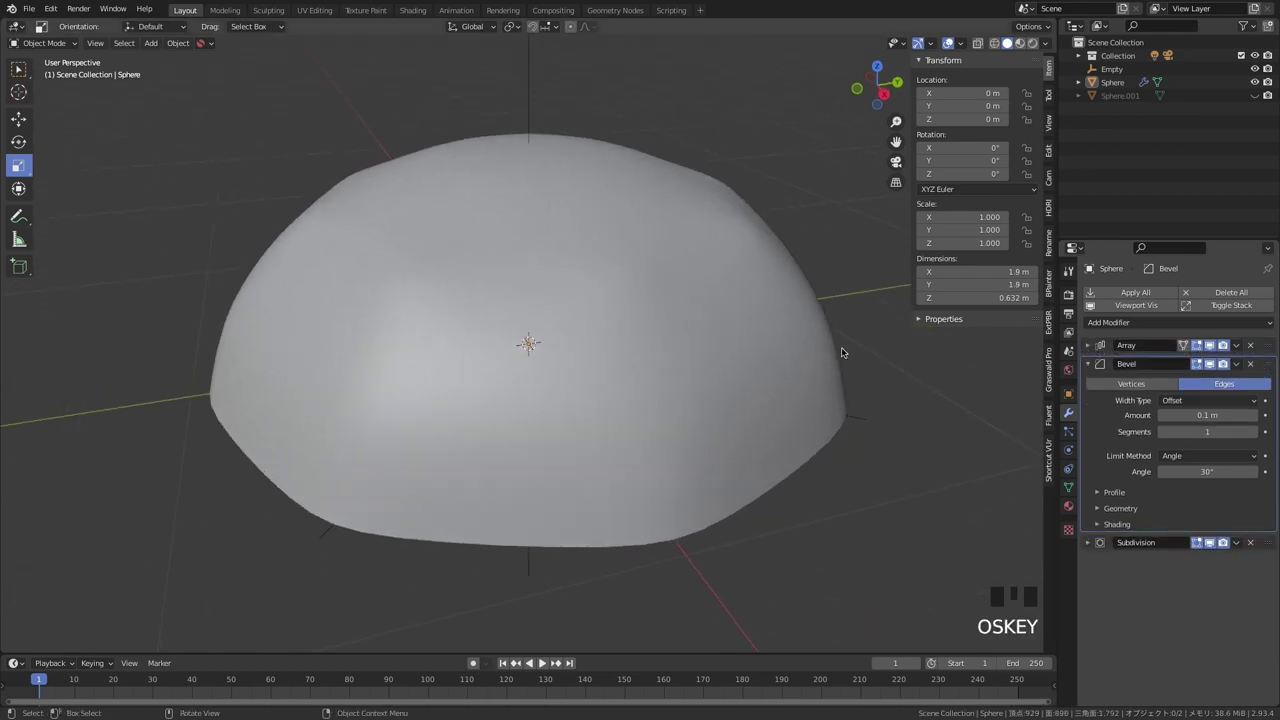
- Enter Edit Mode on the dome and set the Bevel modifier's Limit Method to Weight
left_click(760, 371)
key("Tab")
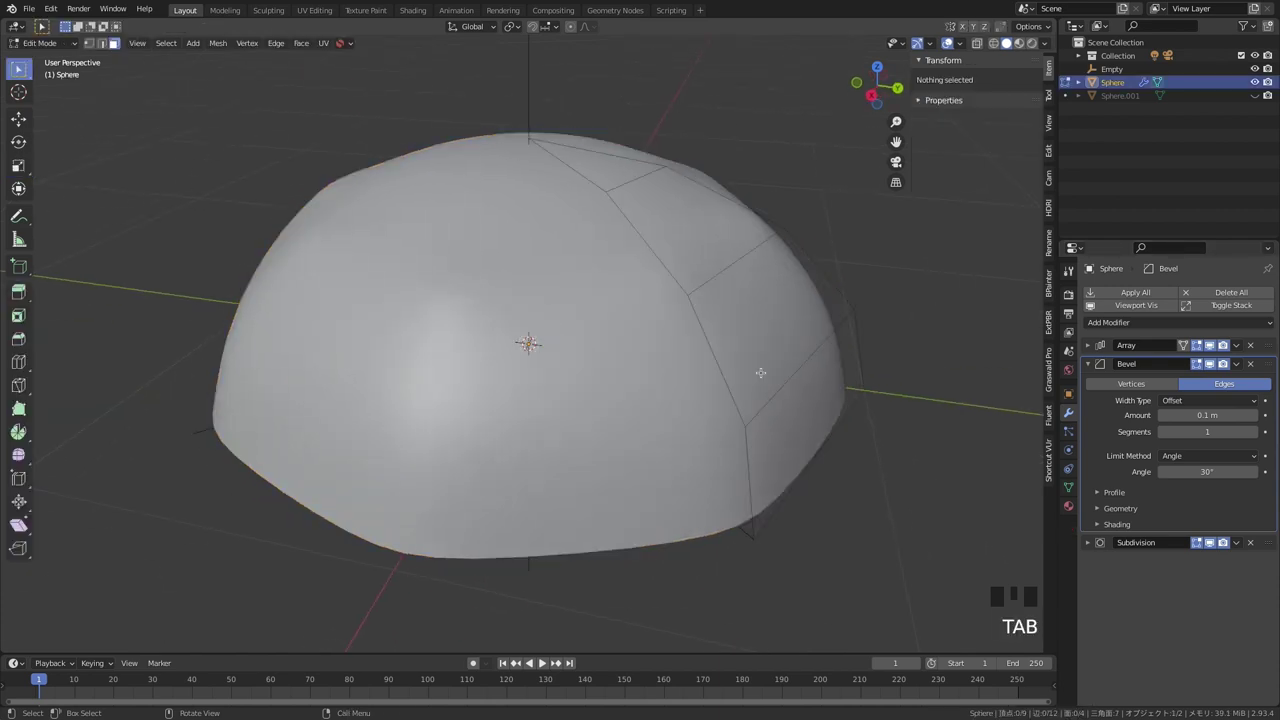
middle_click_drag(760, 371, 760, 372)
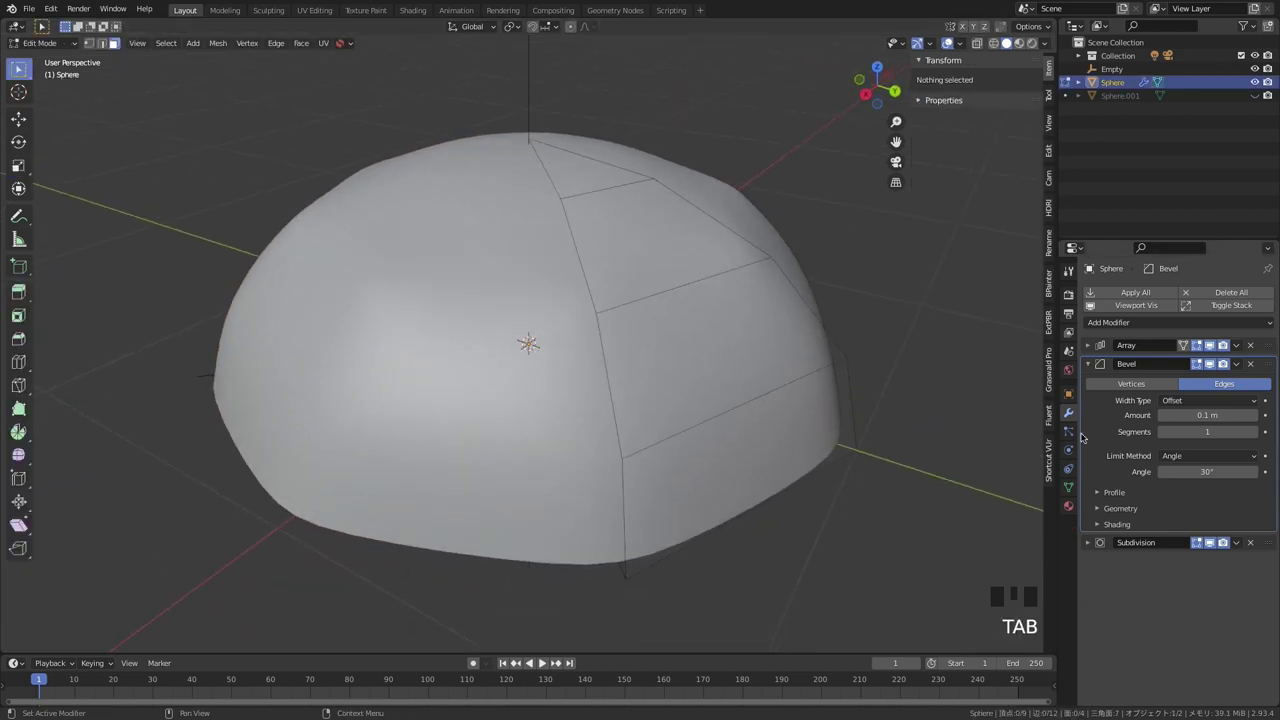
left_click(1193, 455)
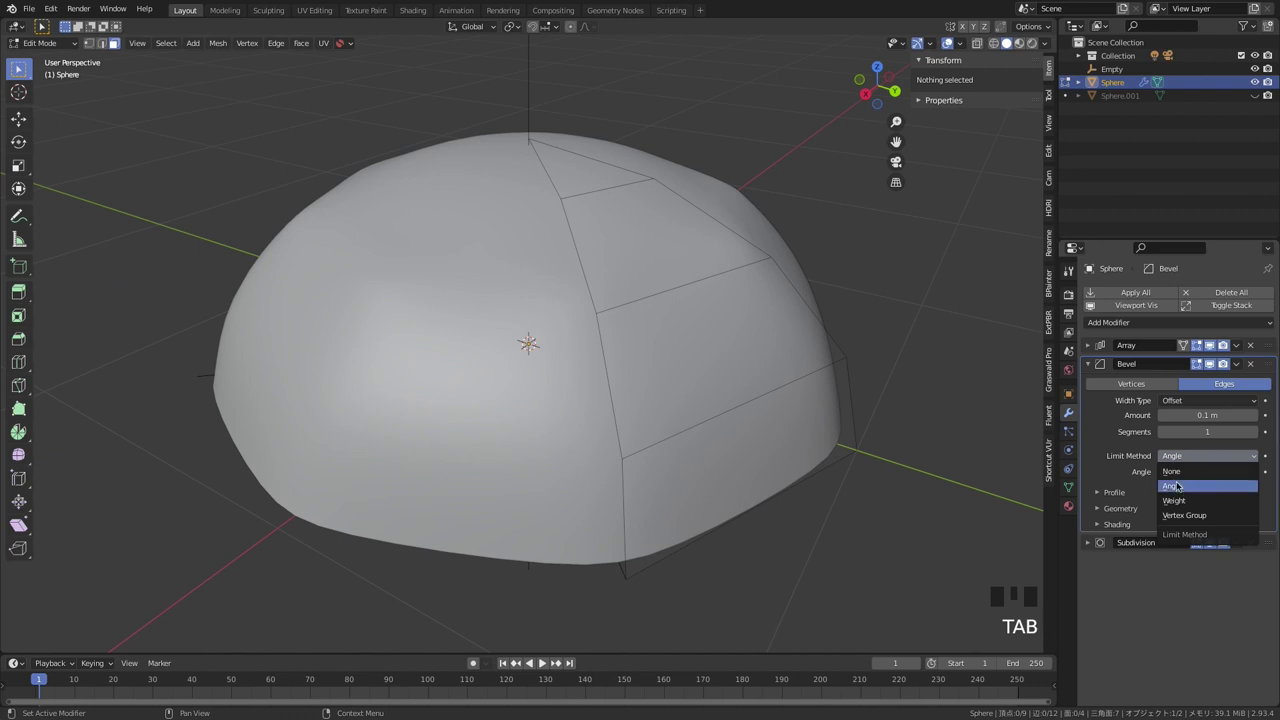
left_click(1181, 501)
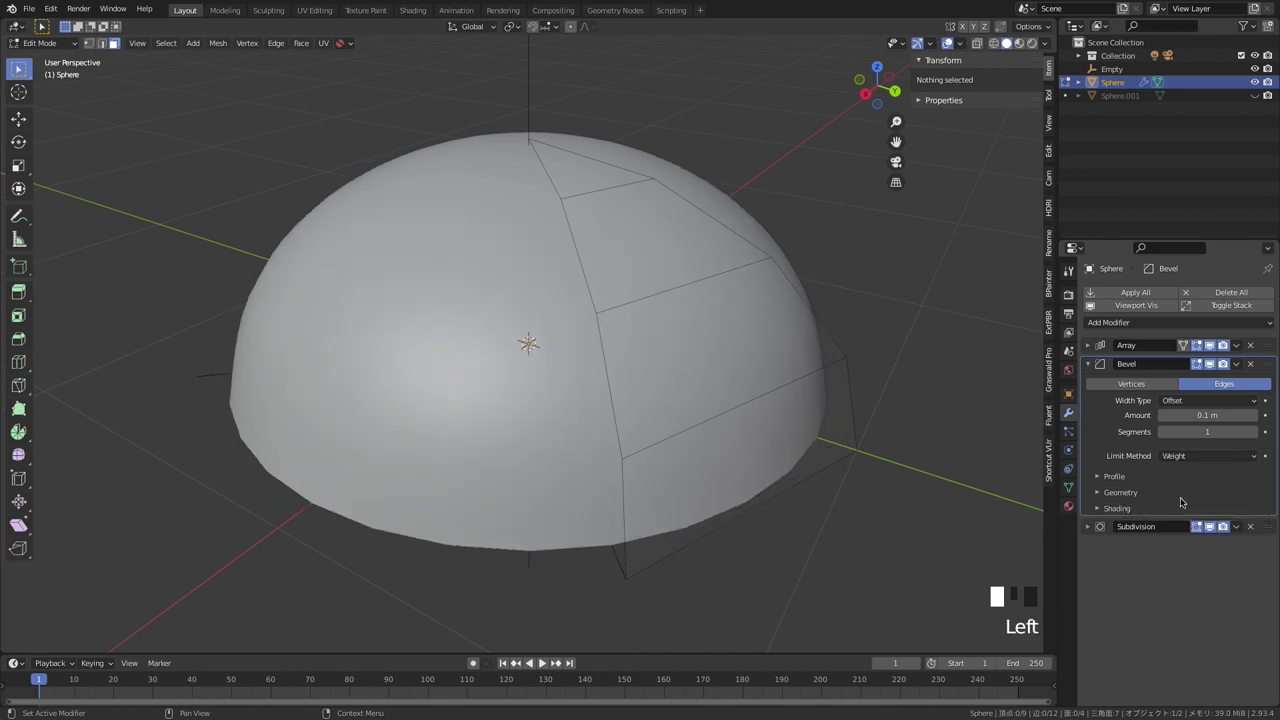
- Set the edge Mean Bevel Weight to 1 for all eight edges along the wedge's two curved sides, from rim to apex
middle_click_drag(646, 497, 586, 492)
left_click(586, 492)
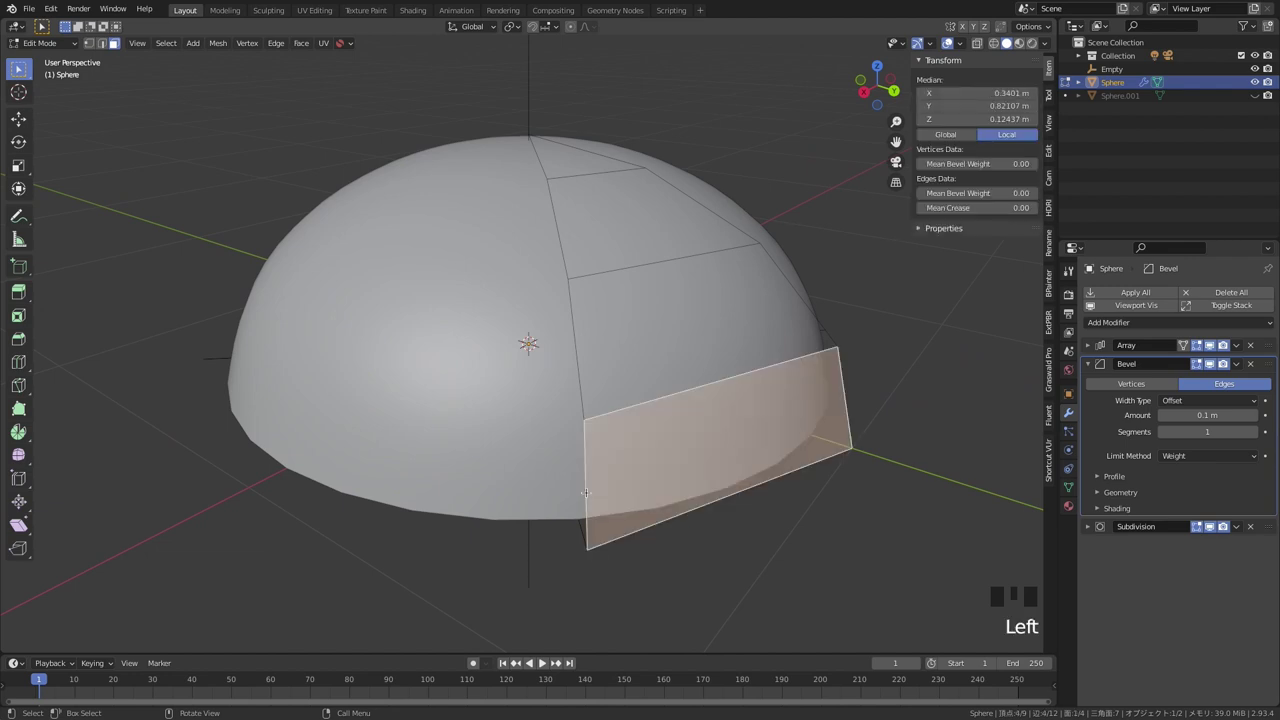
key("2")
left_click(586, 492)
left_click(581, 387, "shift")
left_click(566, 253, "shift")
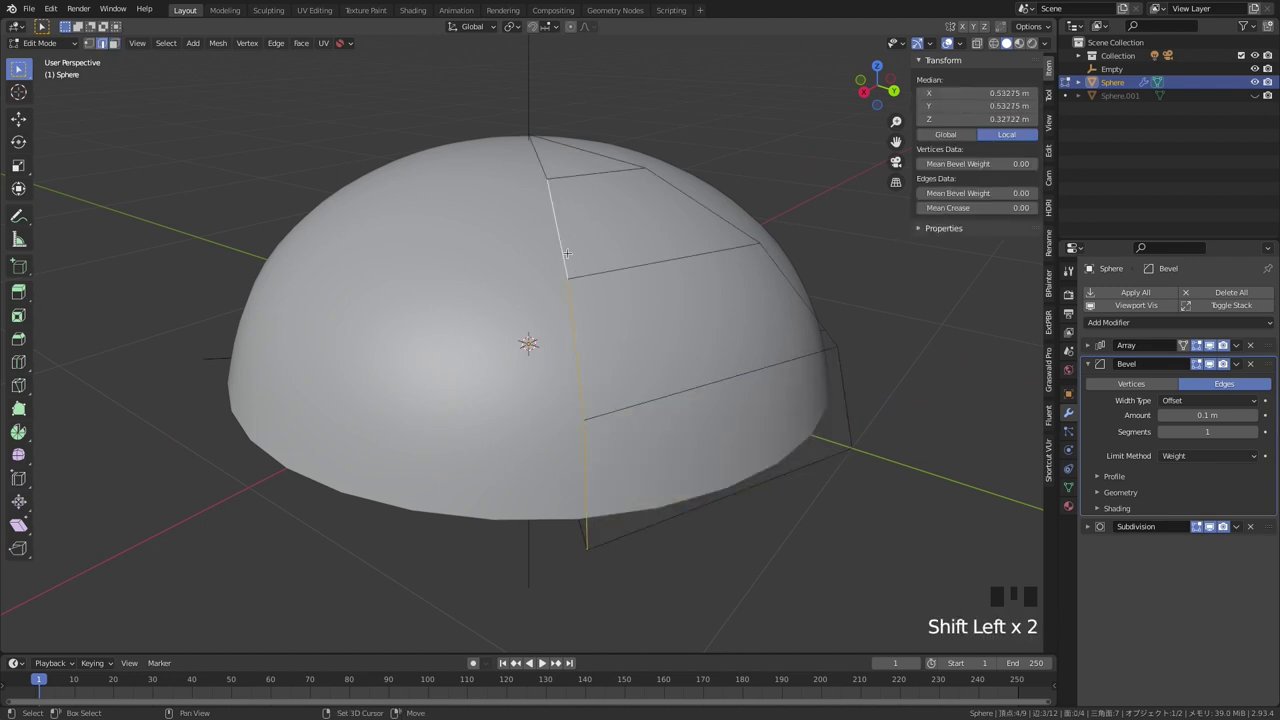
left_click(543, 174, "shift")
left_click(582, 154, "shift")
left_click(698, 206, "shift")
left_click(800, 297, "shift")
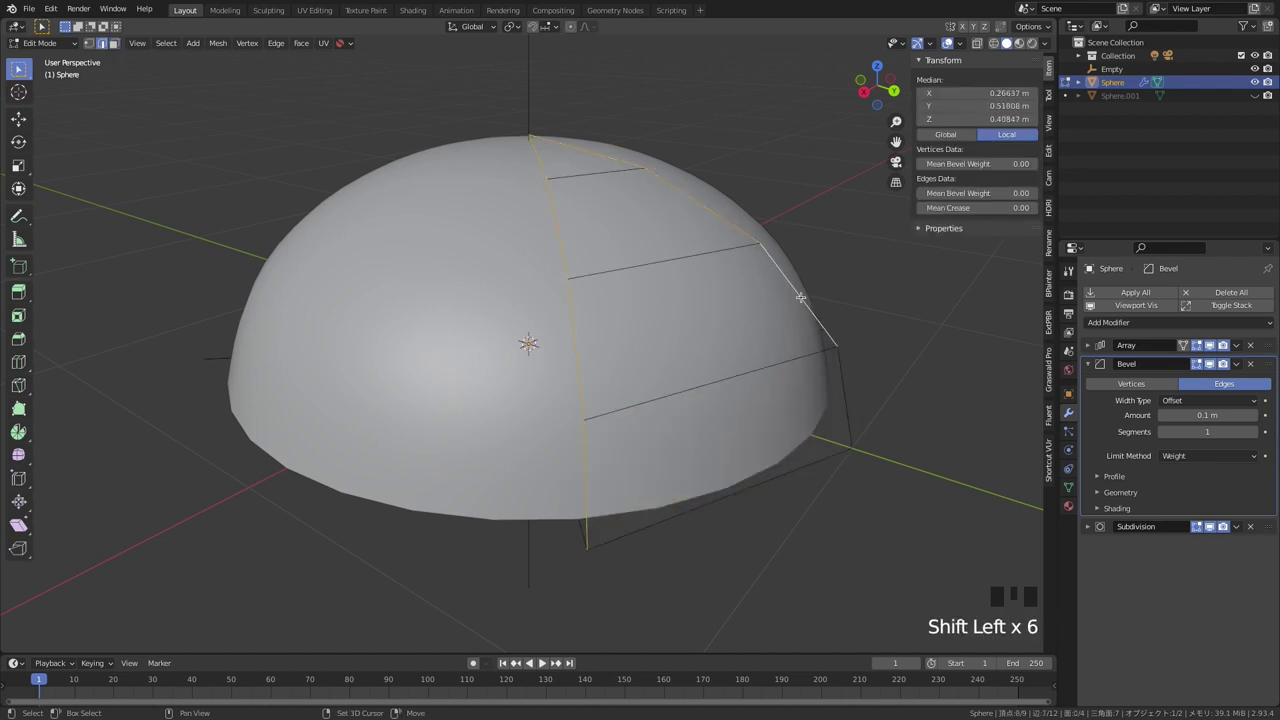
left_click(843, 388, "shift")
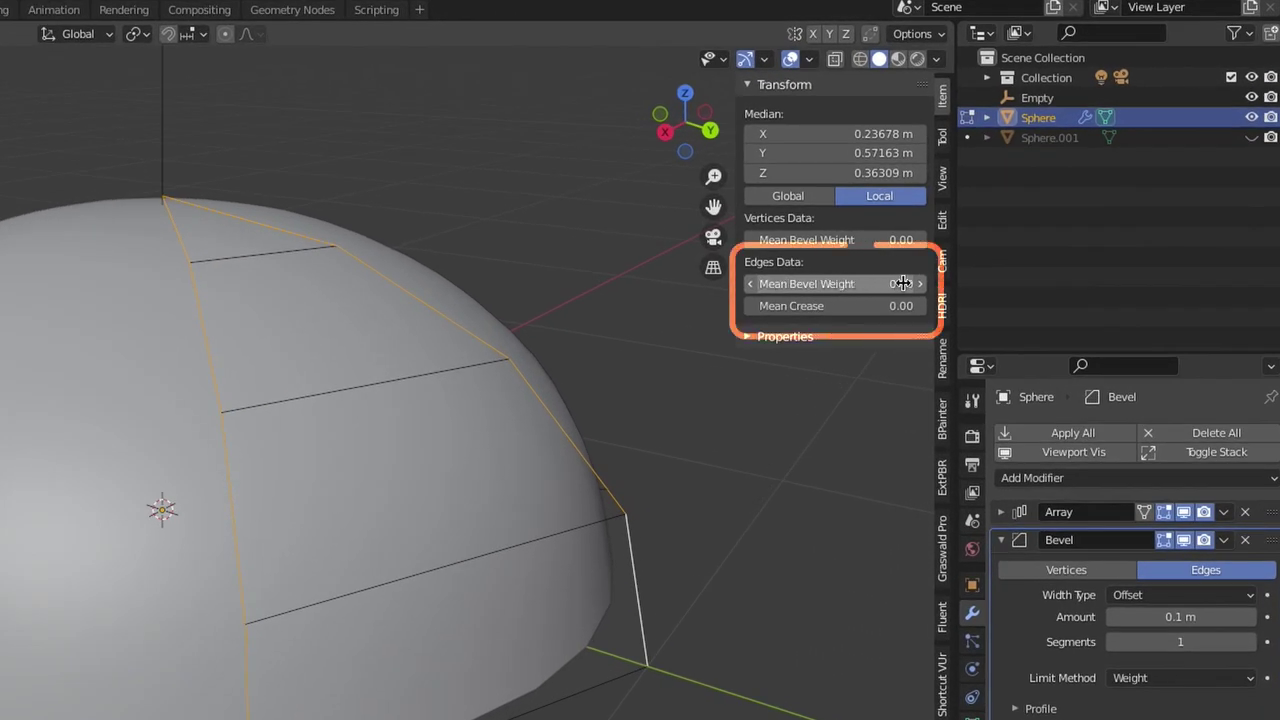
left_click(905, 284)
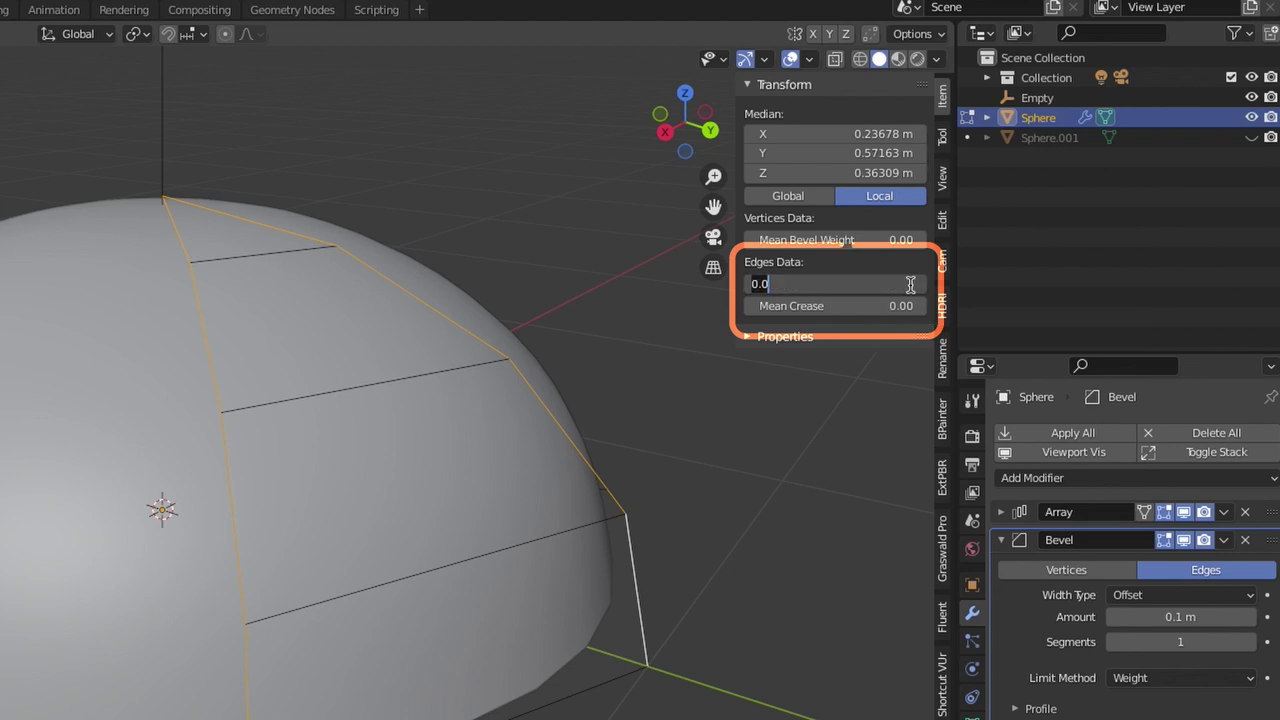
type("1")
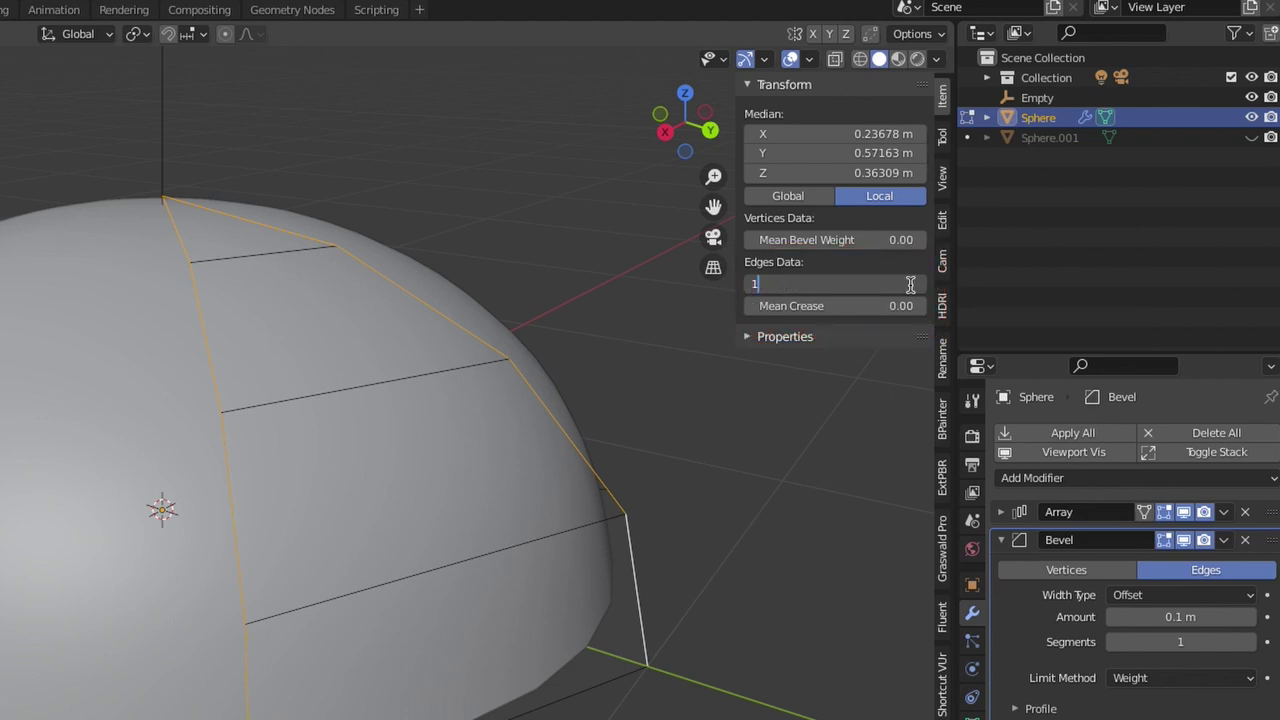
left_click(586, 571)
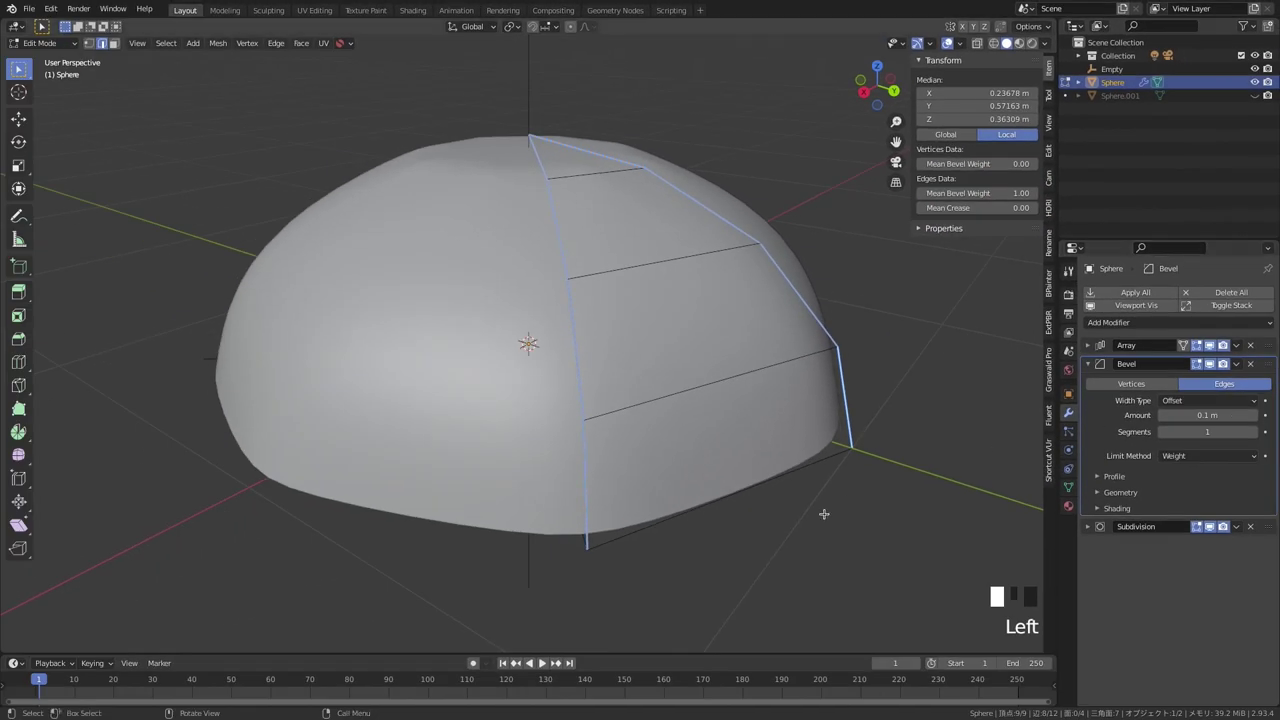
left_click(825, 515)
middle_click_drag(825, 515, 825, 515)
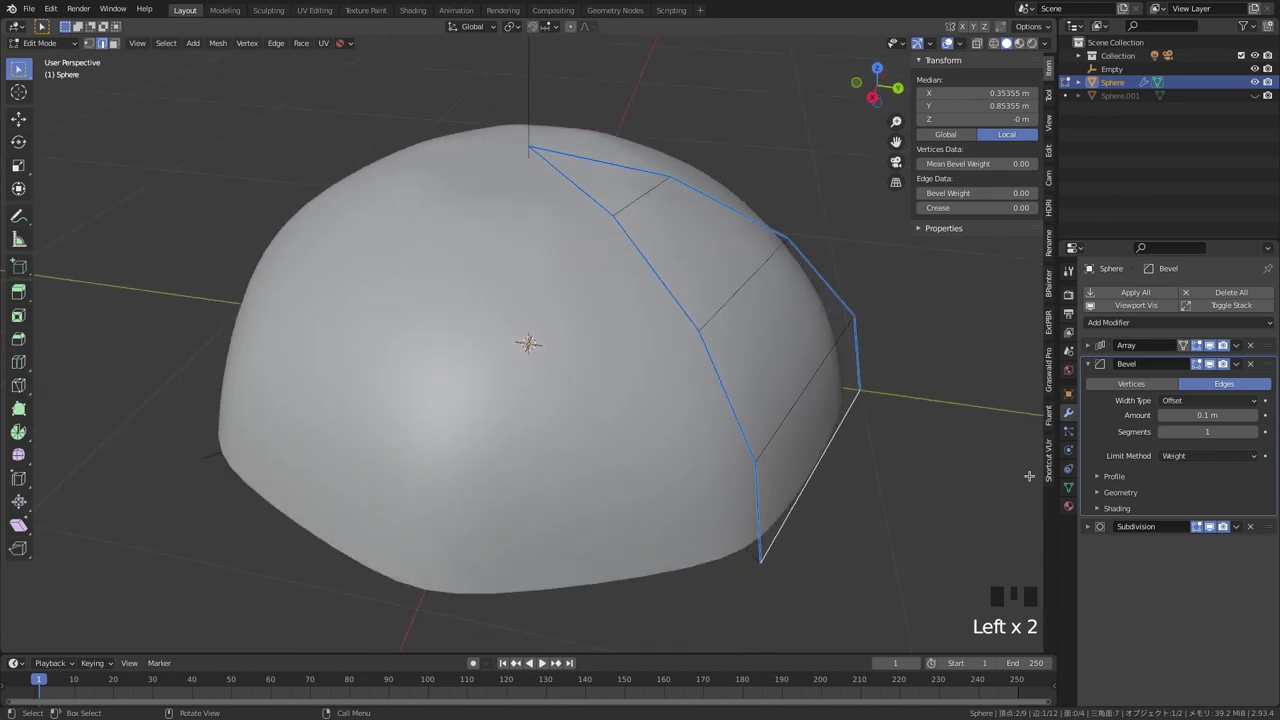
- Set the Bevel modifier to 2 segments with an amount of 0.01 m
left_click(1253, 432)
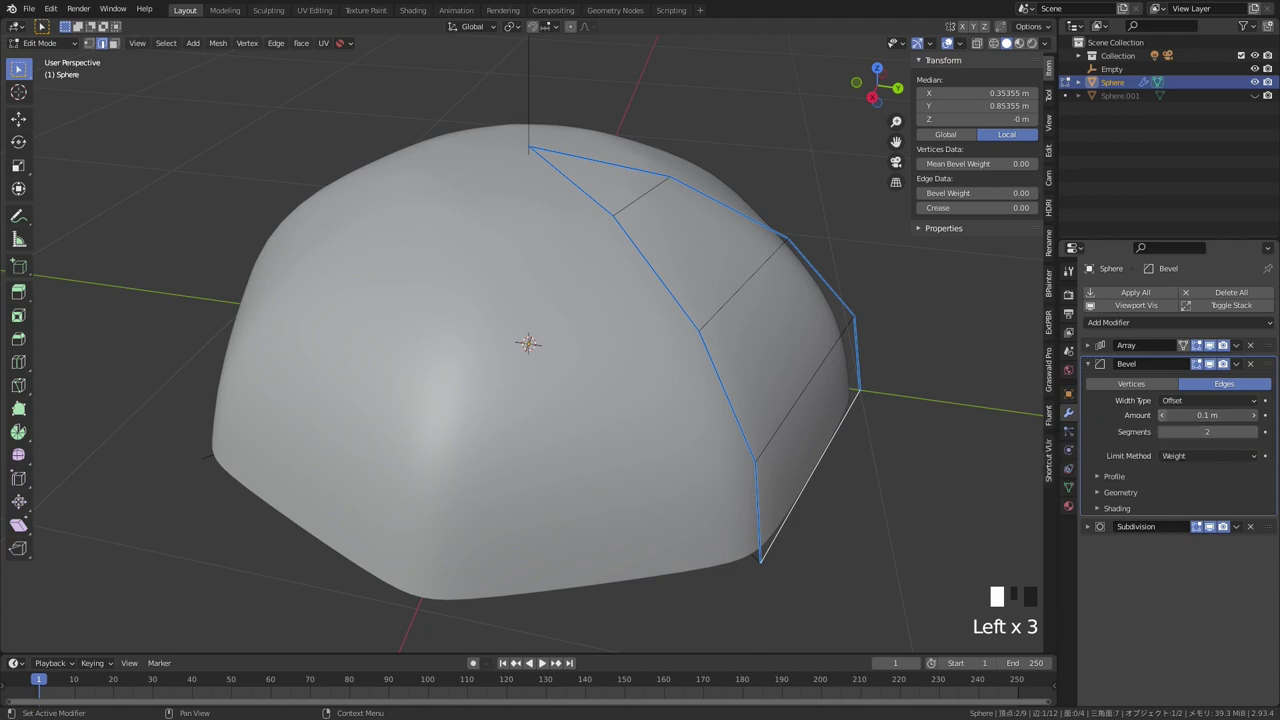
left_click(1162, 416)
left_click(1162, 416)
double_click(1162, 416)
triple_click(1162, 416)
triple_click(1162, 416)
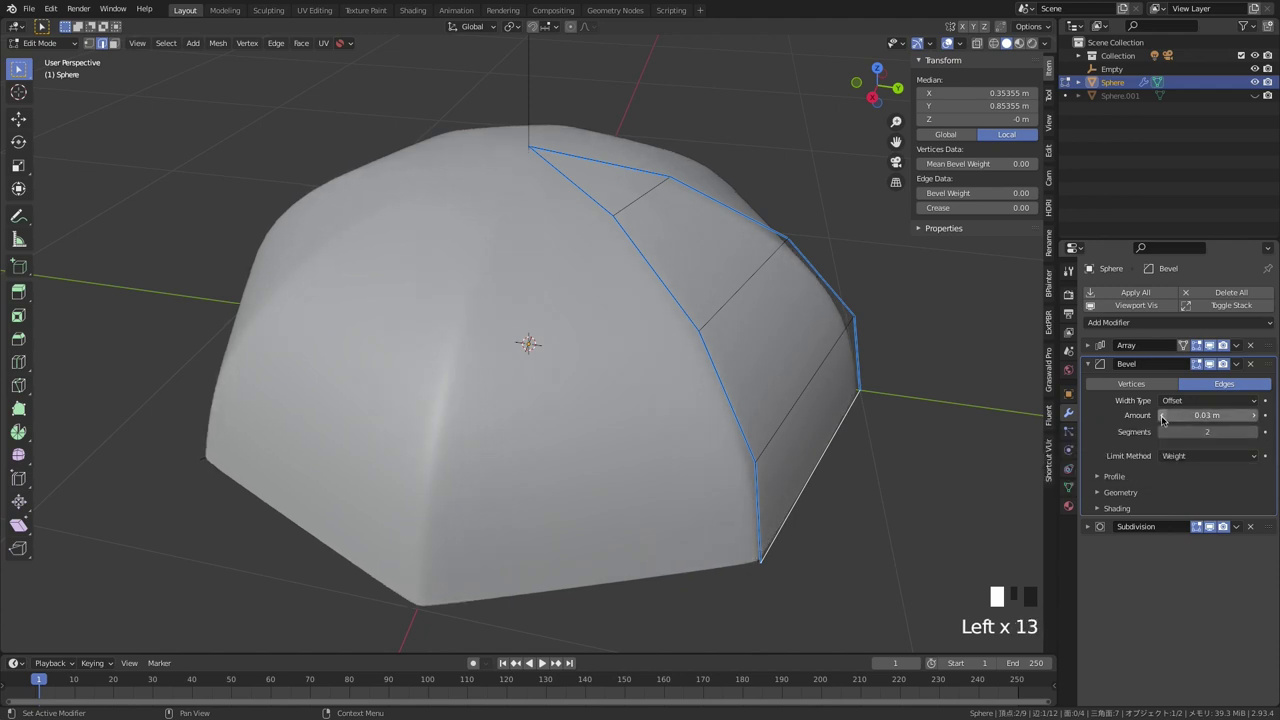
left_click(1162, 416)
left_click(1162, 416)
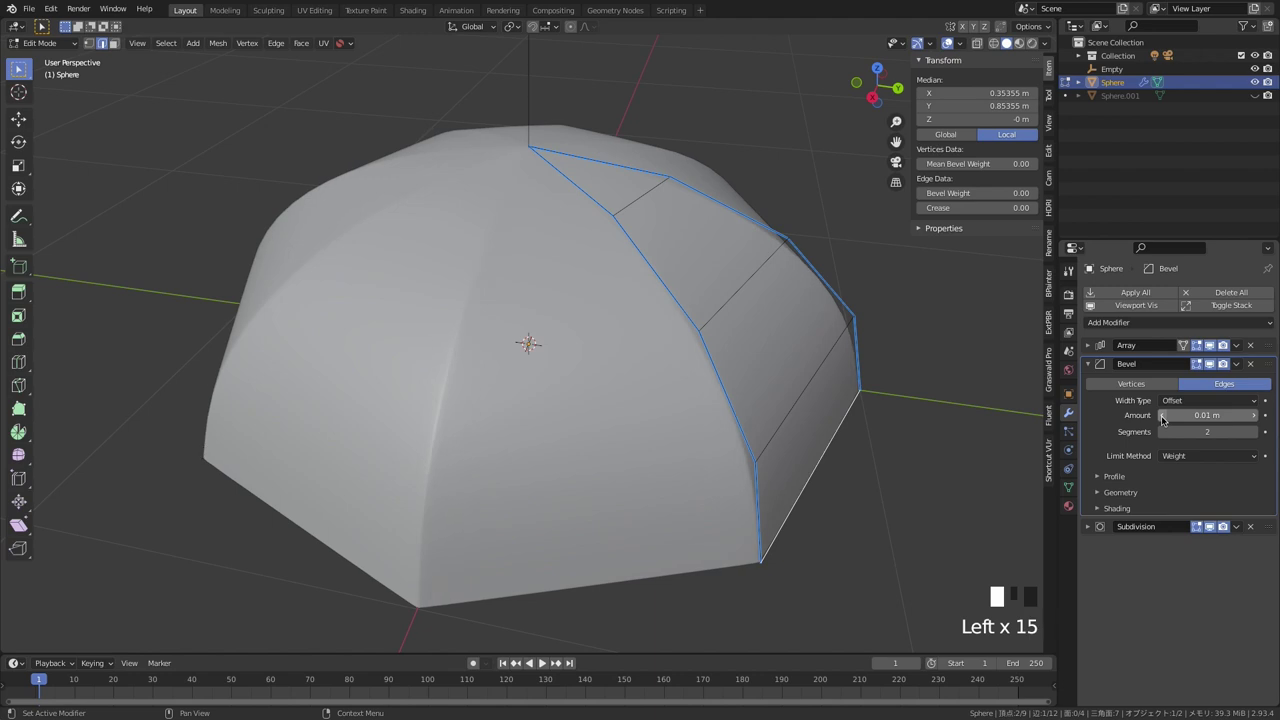
- Return to Object Mode with the dome deselected and collapse the Bevel modifier's settings
middle_click_drag(811, 449, 810, 453)
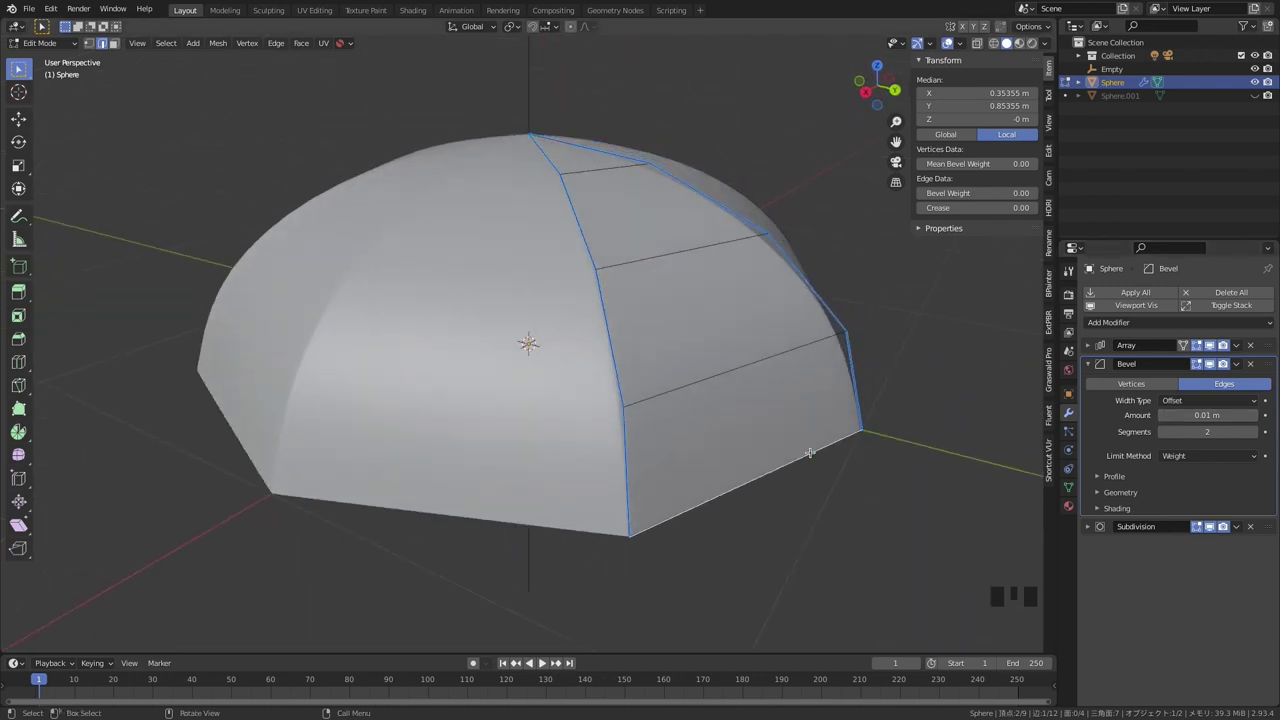
key("Tab")
left_click(864, 543)
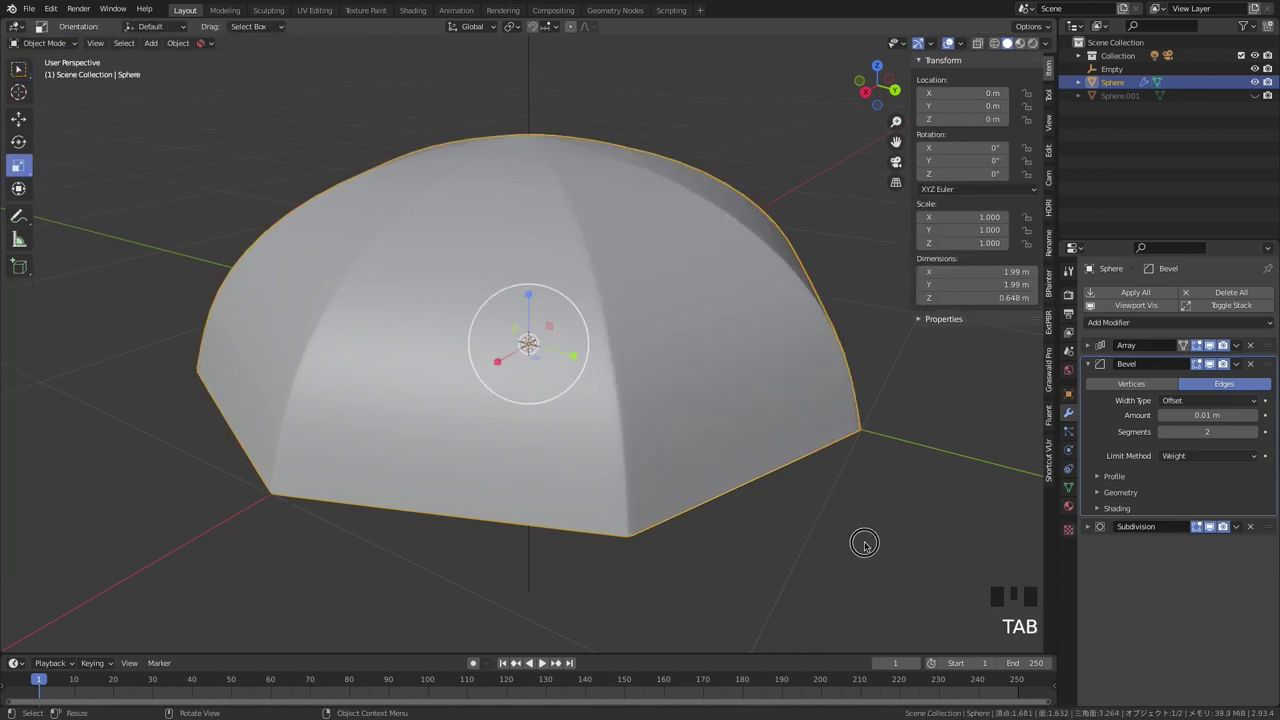
middle_click_drag(864, 543, 866, 543)
left_click(1088, 364)
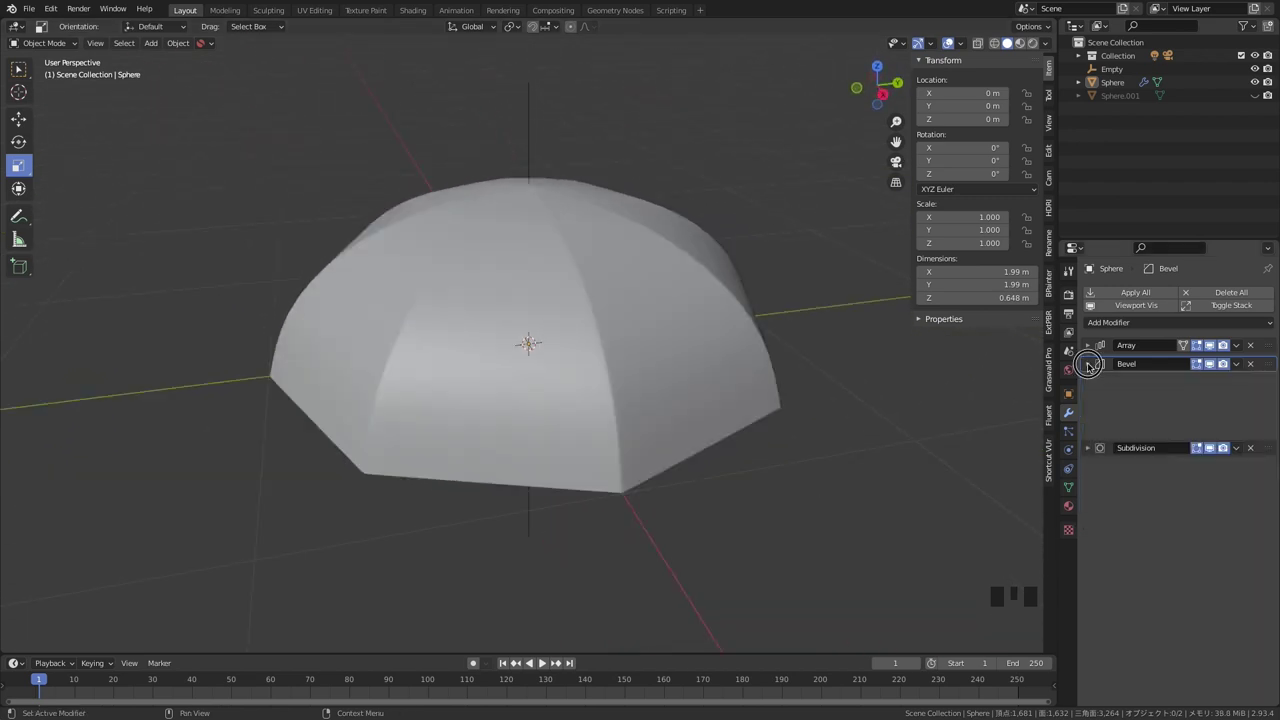
- Add one centred vertical loop cut down the middle of the wedge in Edit Mode, without sliding it
left_click(666, 427)
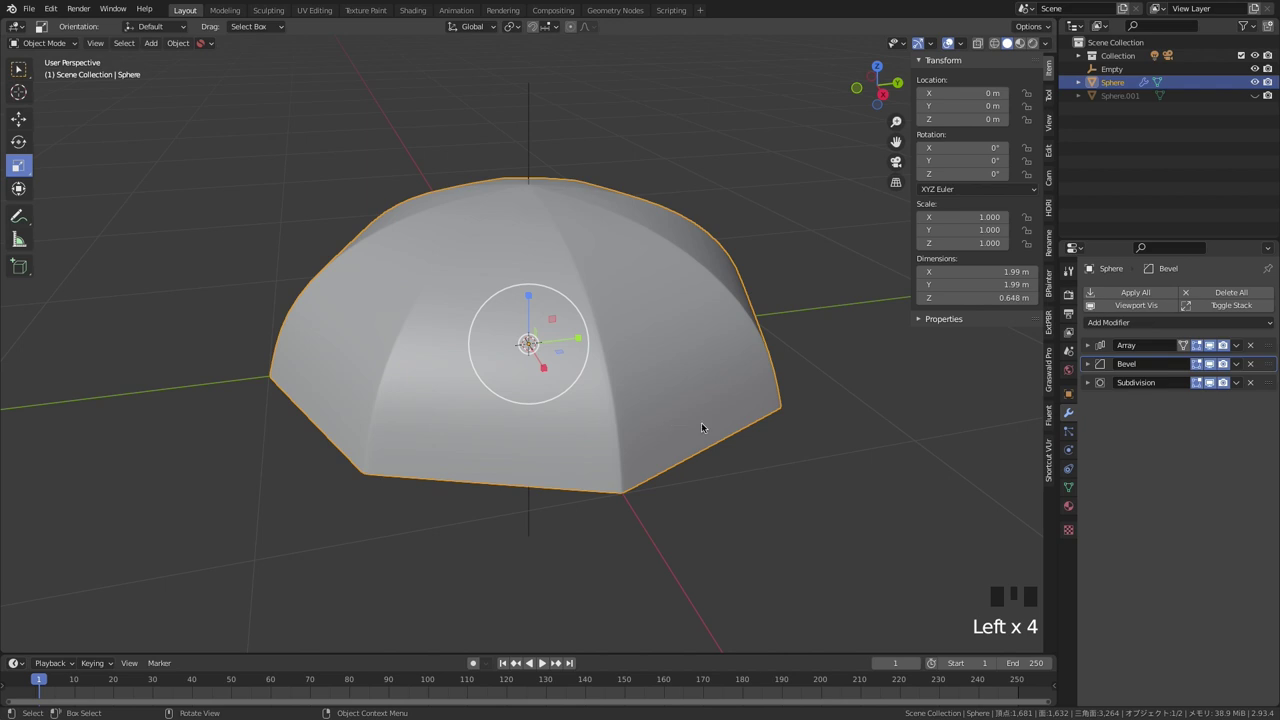
key("Tab")
middle_click_drag(754, 422, 638, 418)
middle_click_drag(557, 417, 576, 407)
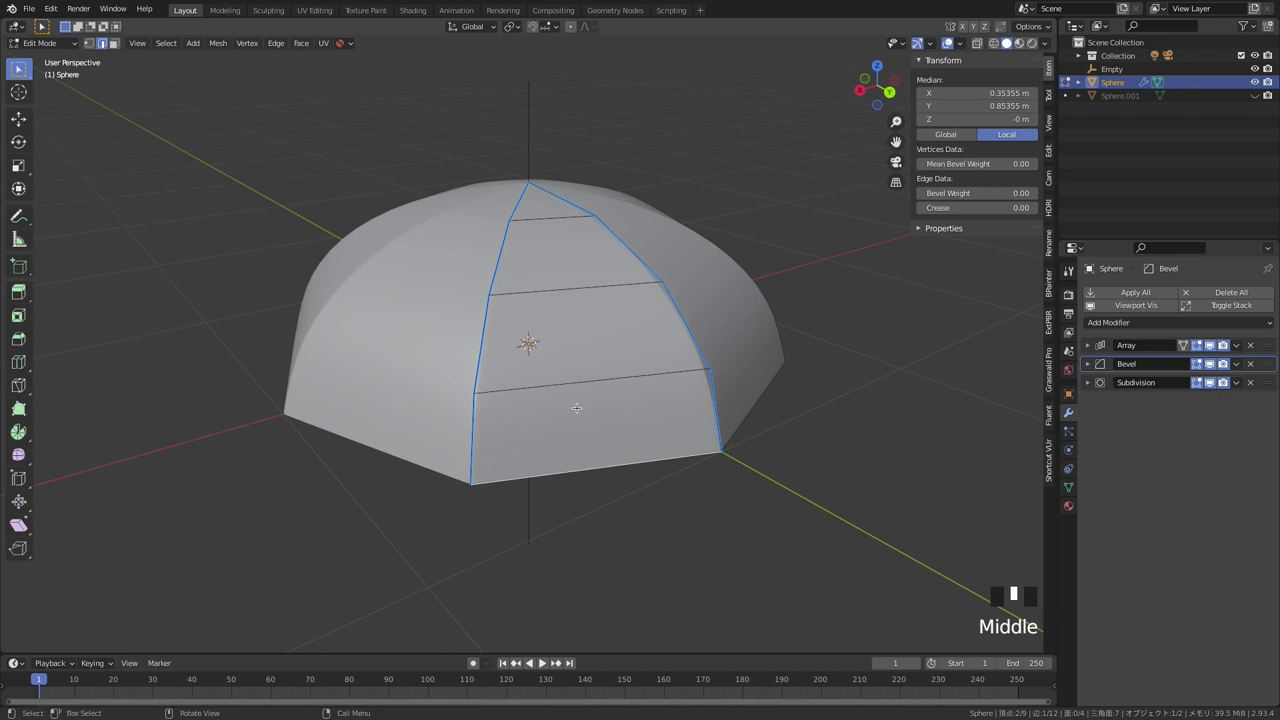
key("ctrl+r")
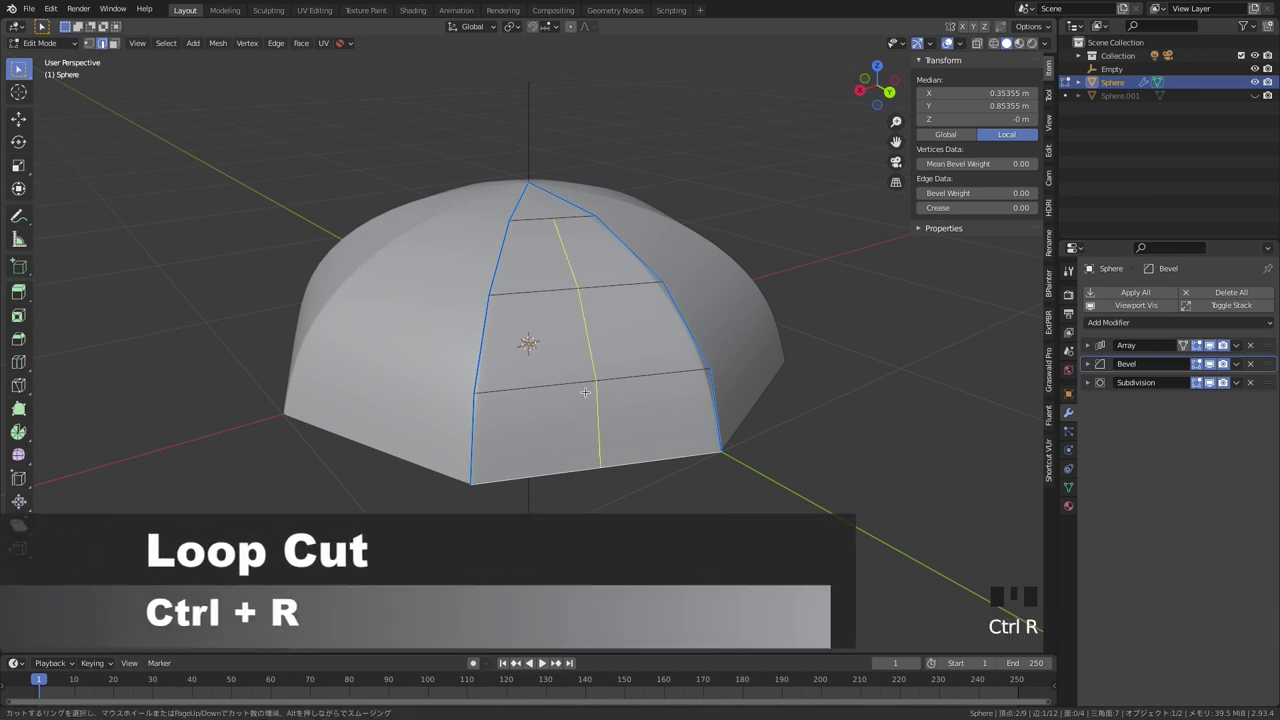
left_click(588, 387)
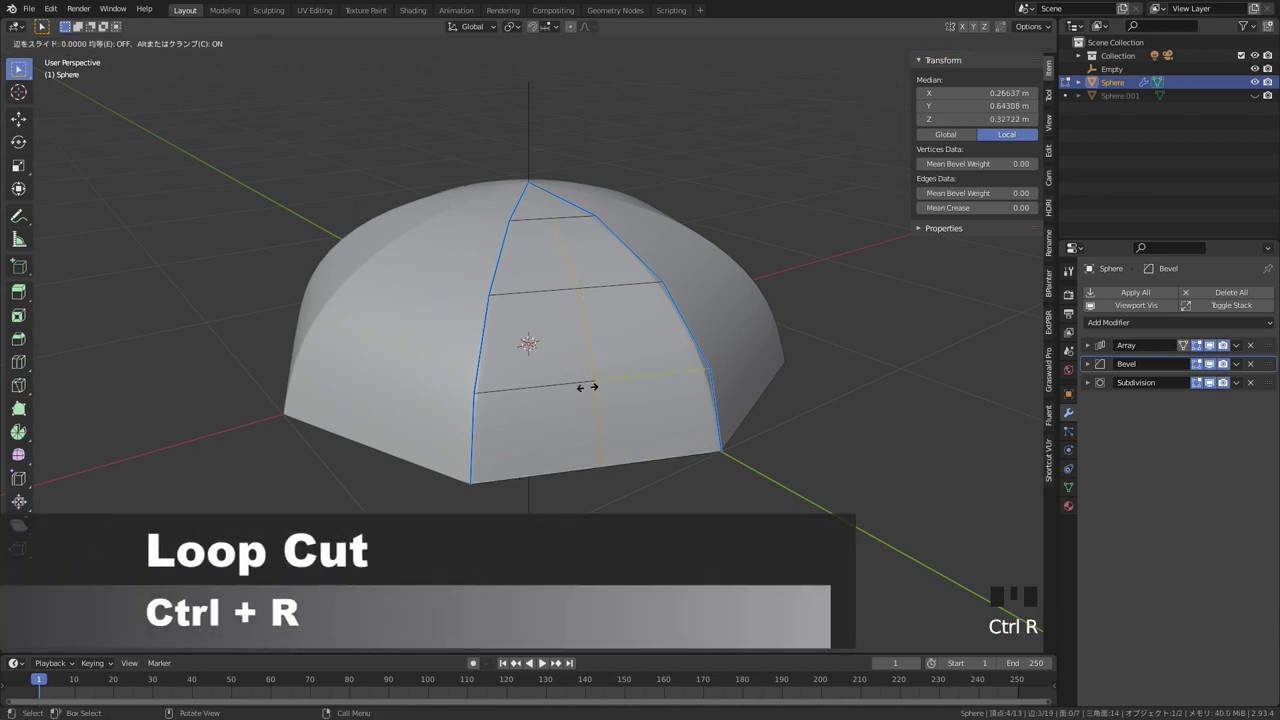
right_click(588, 387)
- Move the middle vertex of the wedge's bottom edge upward about 0.089 m along Y in Normal orientation
mouse_move(616, 437)
middle_mouse_down()
mouse_move(615, 470)
mouse_move(614, 421)
middle_mouse_up()
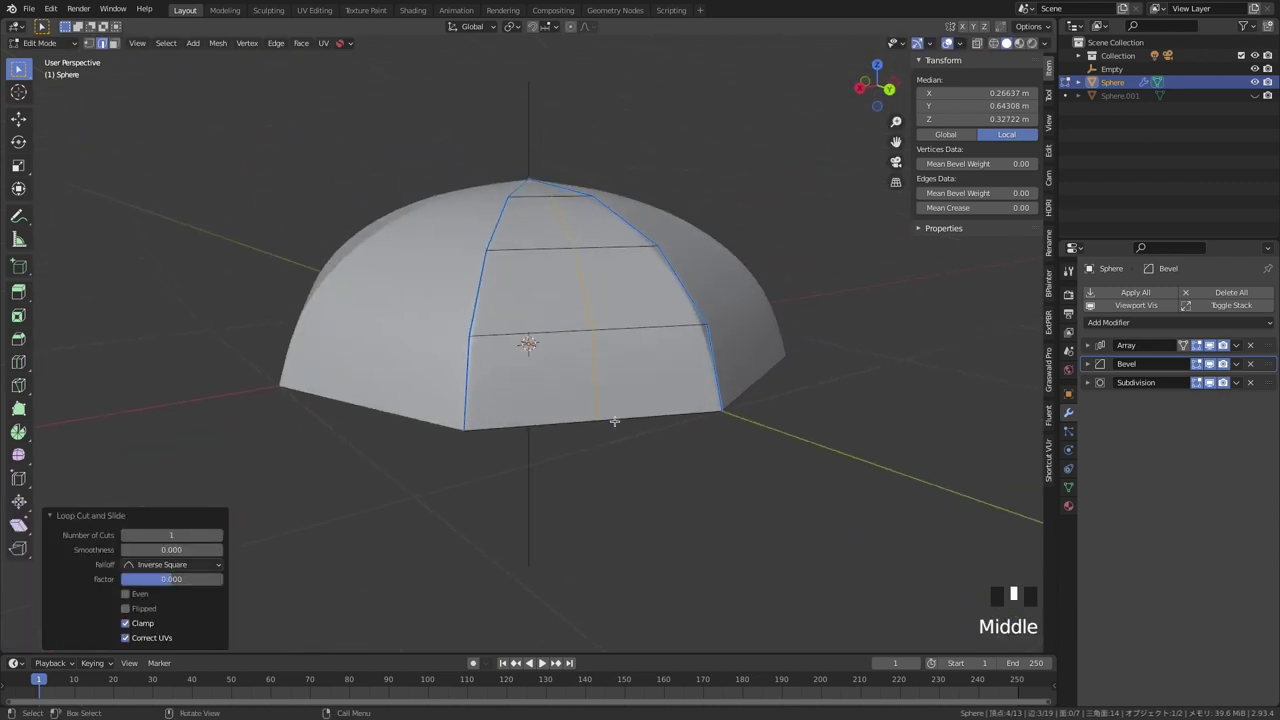
key("1")
left_click(599, 421)
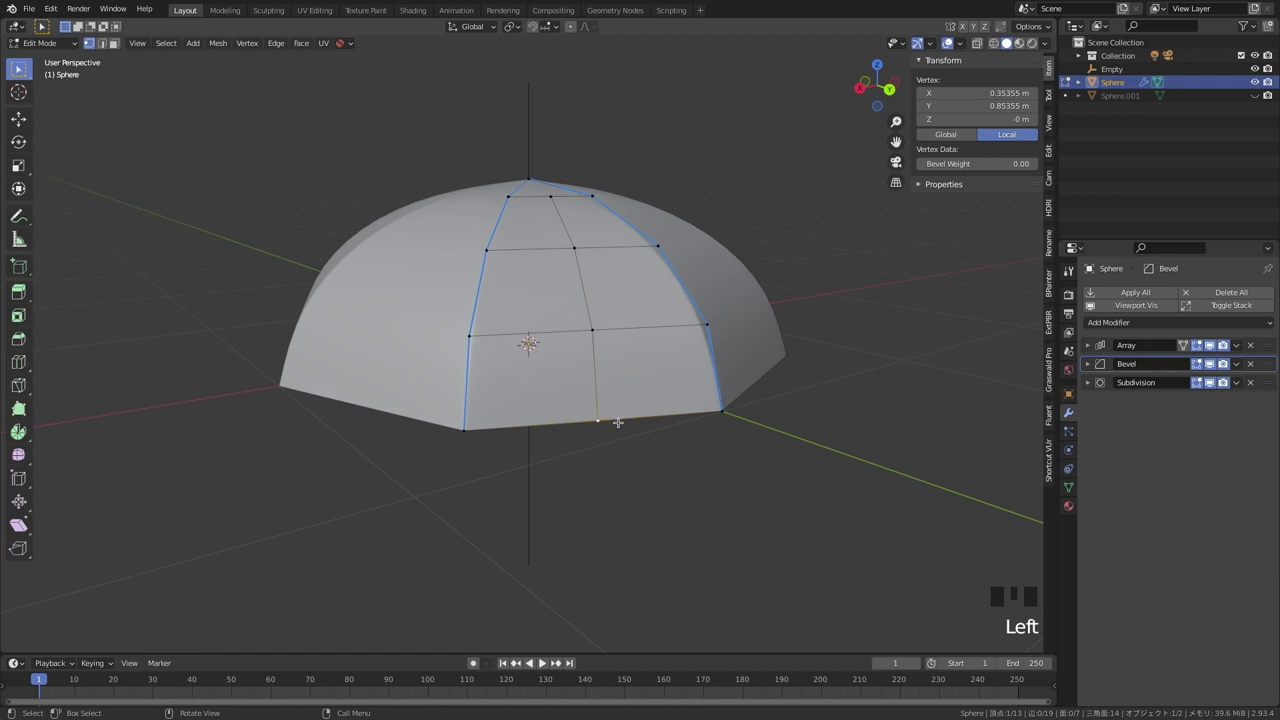
key("space")
middle_click_drag(618, 422, 780, 447)
key("comma")
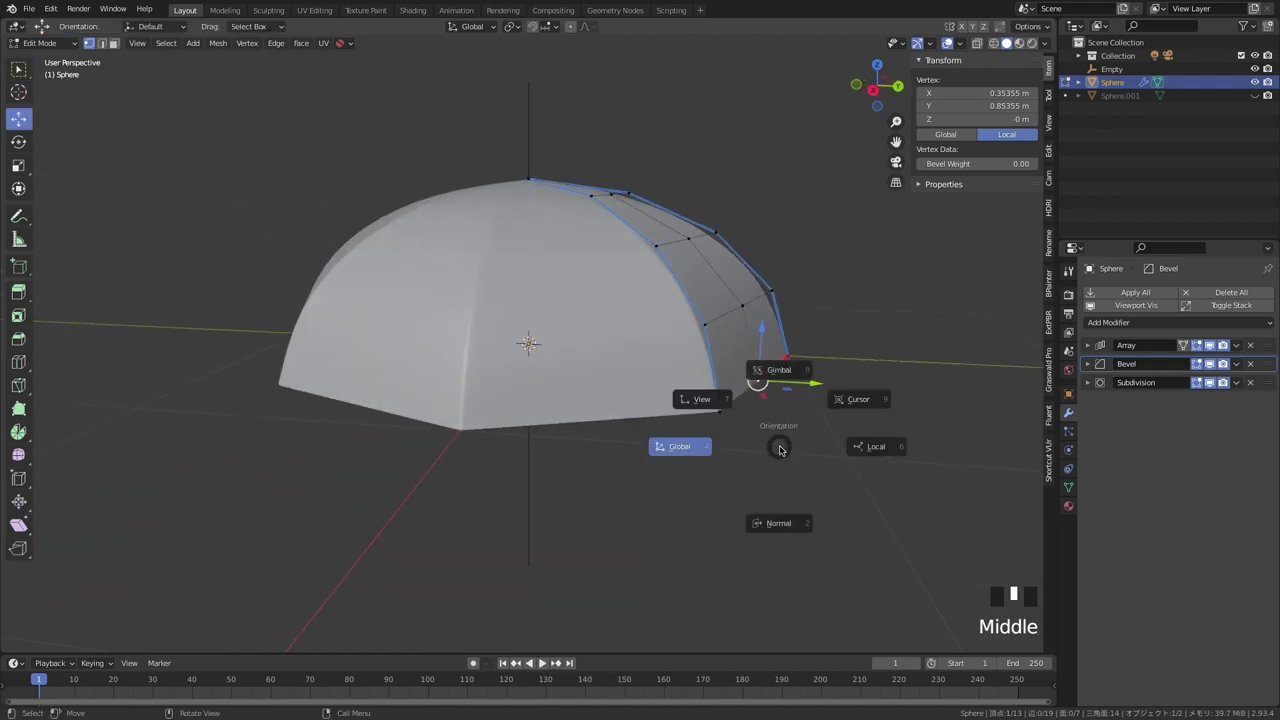
key("comma")
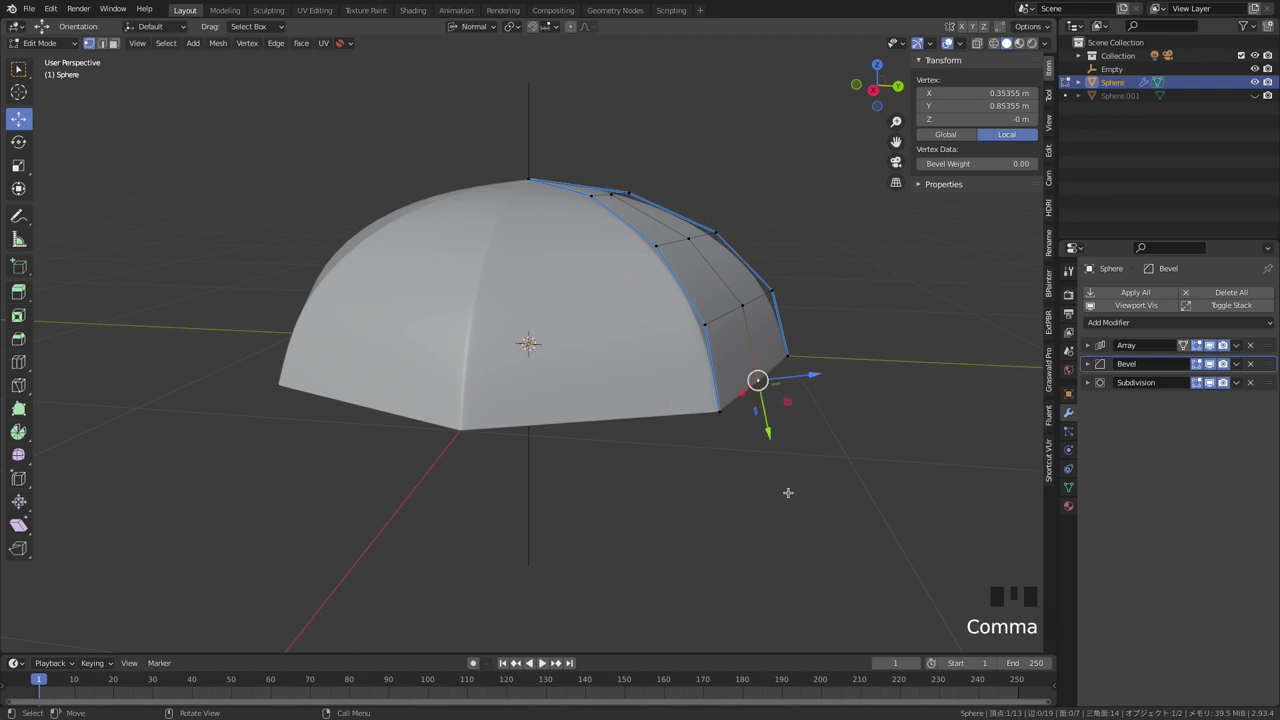
left_click_drag(769, 432, 767, 405)
middle_click_drag(819, 436, 762, 460)
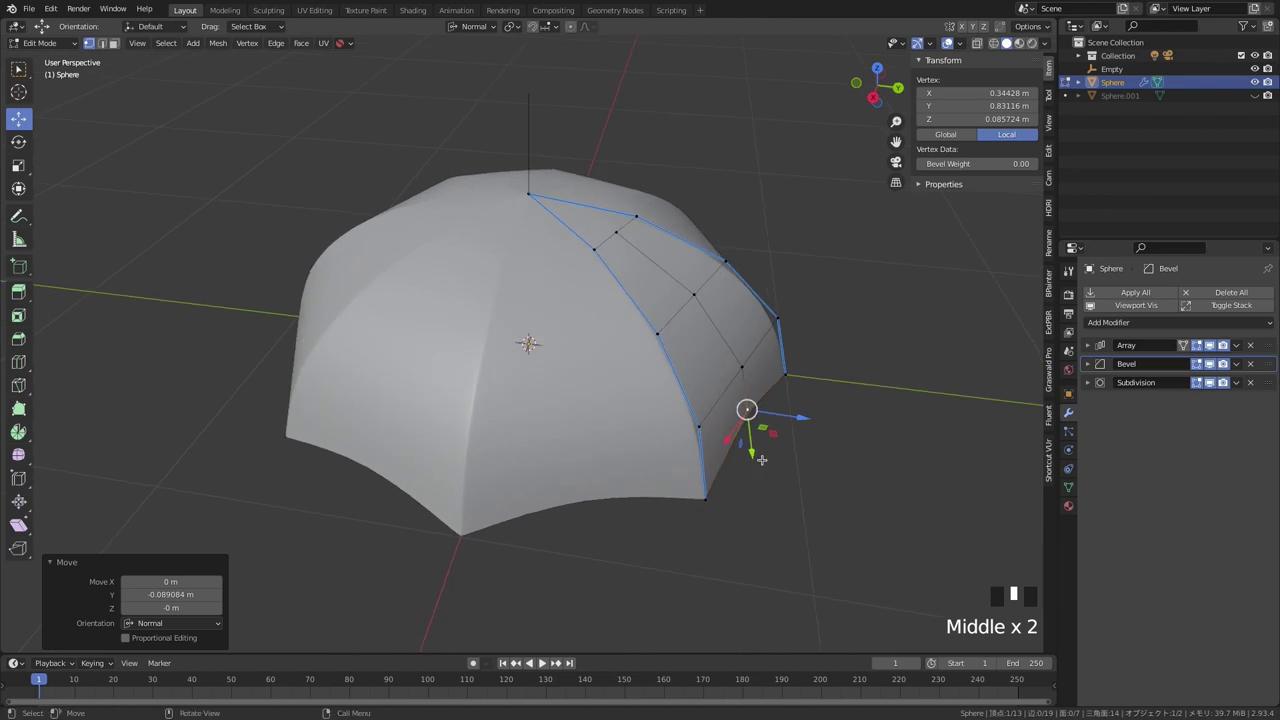
- Move the three remaining vertices of the wedge's centre loop inward about 0.018 m along X in Normal orientation
left_click(615, 233)
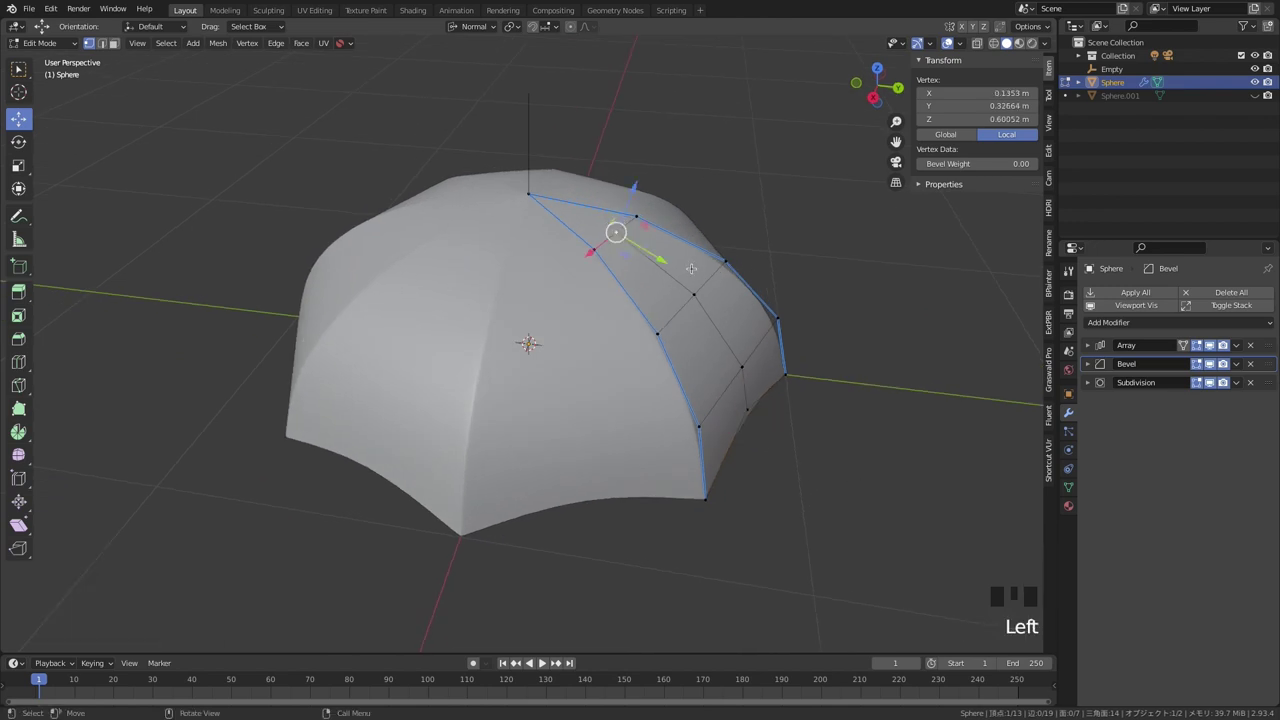
left_click(697, 292, "shift")
left_click(746, 368, "shift")
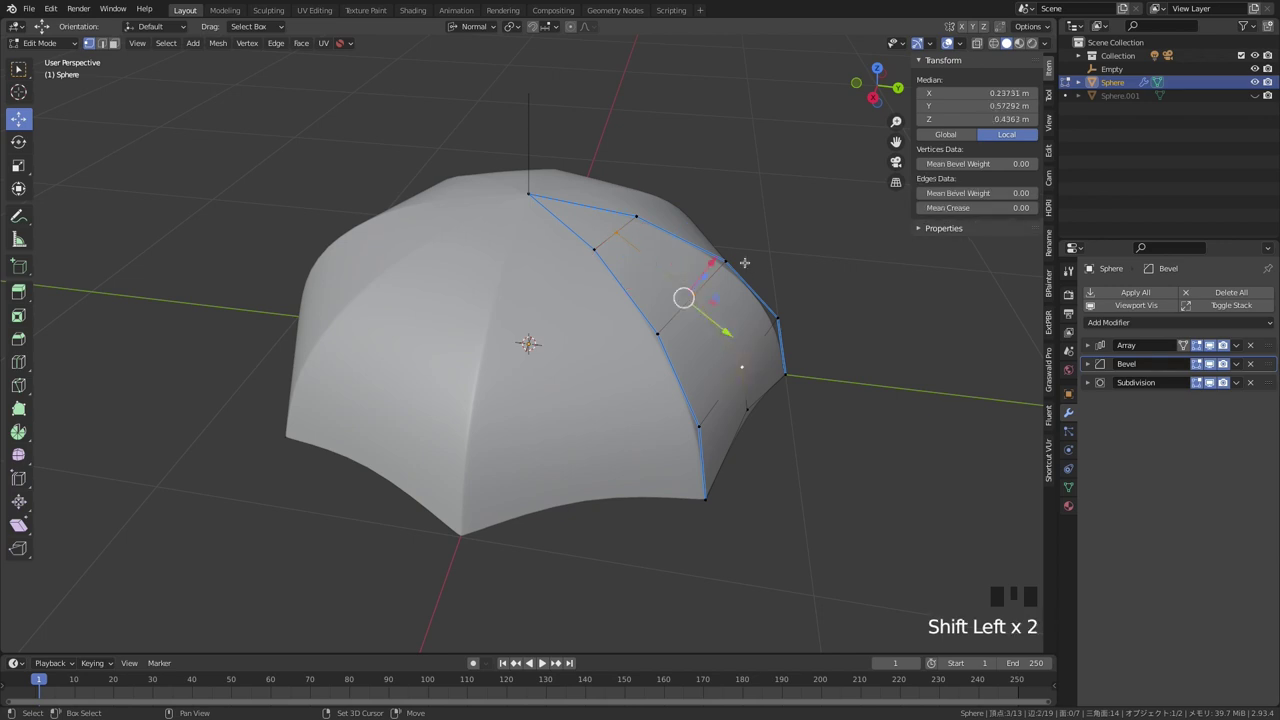
left_click_drag(714, 266, 710, 270)
middle_click_drag(830, 299, 834, 250)
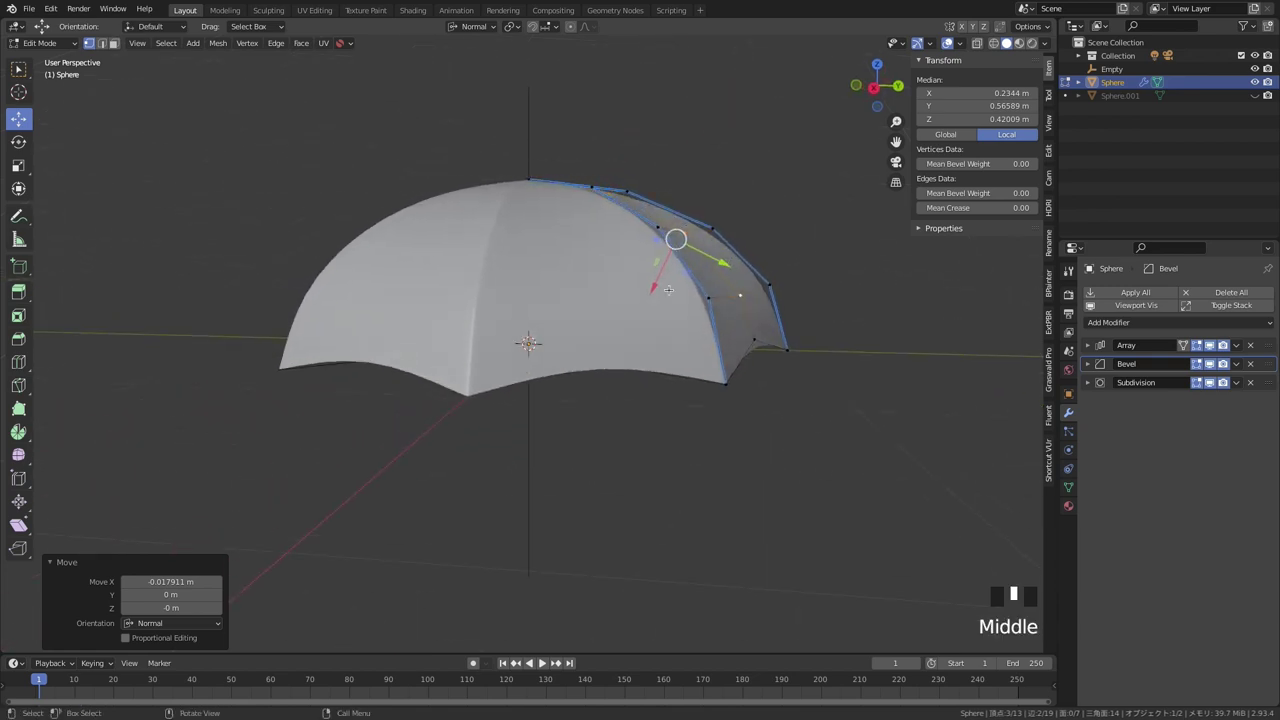
- Nudge the wedge's centre-loop vertices slightly along X, then return to Object Mode with the dome deselected
left_click_drag(651, 286, 656, 285)
left_click(886, 323)
middle_click_drag(886, 323, 817, 309)
key("Tab")
left_click(800, 408)
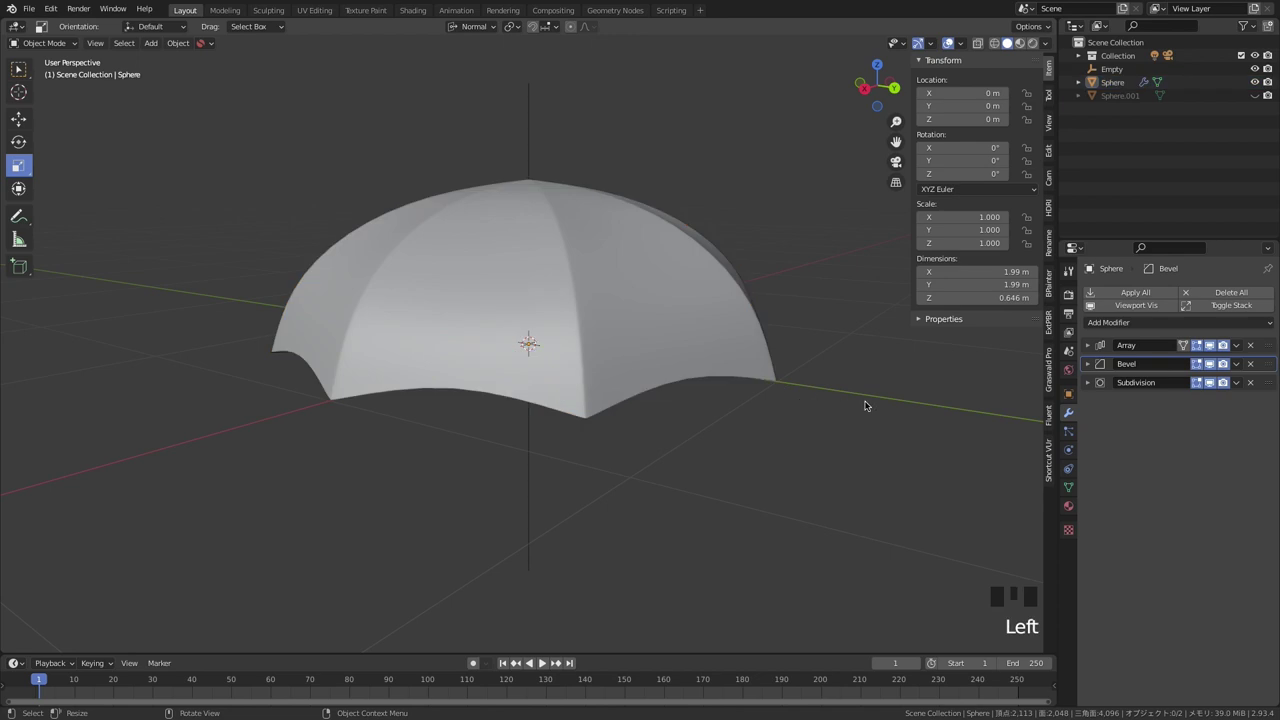
- Add a Solidify modifier to the canopy and inspect its thickness from underneath
left_click(1106, 324)
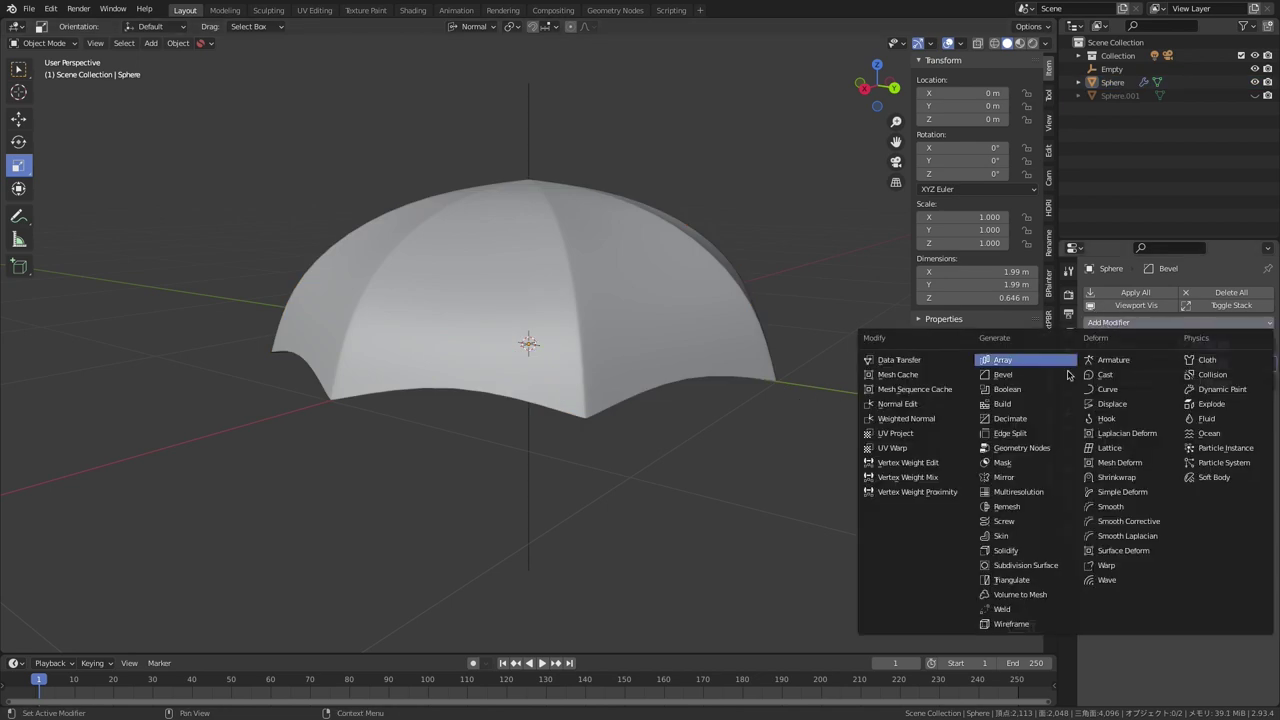
left_click(1030, 552)
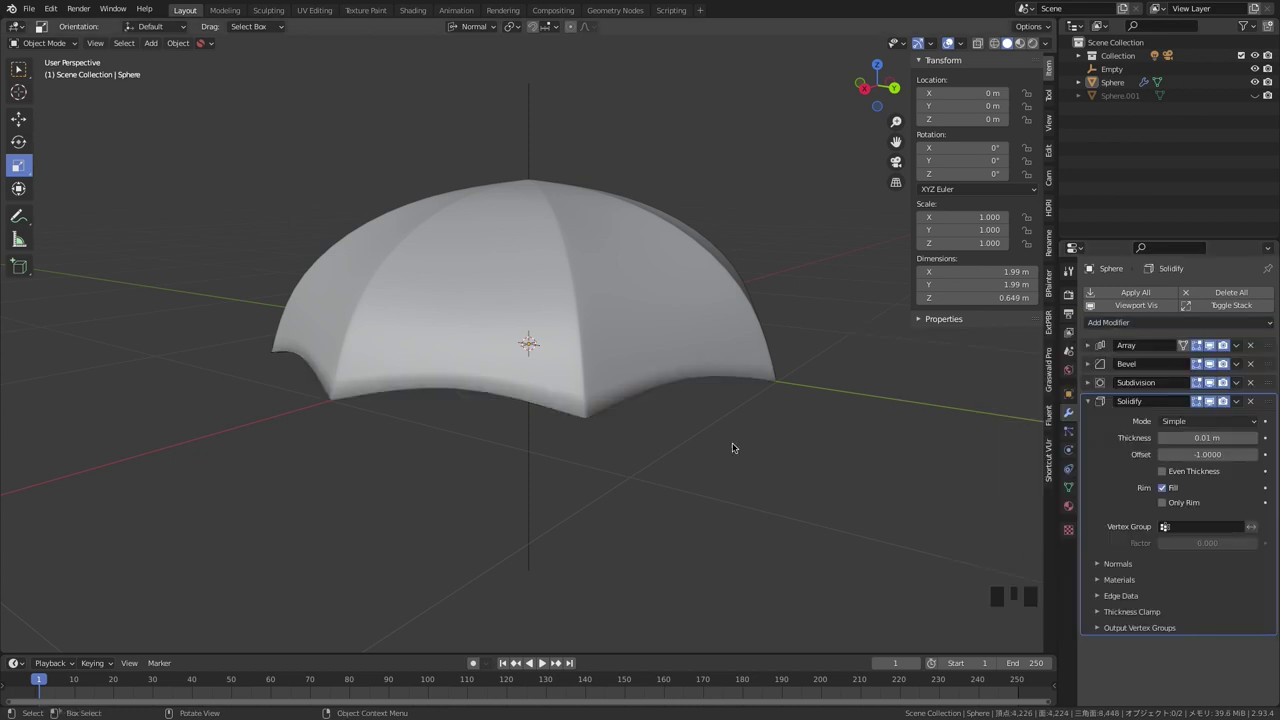
middle_click_drag(741, 405, 741, 371)
middle_click_drag(719, 283, 651, 314, "ctrl")
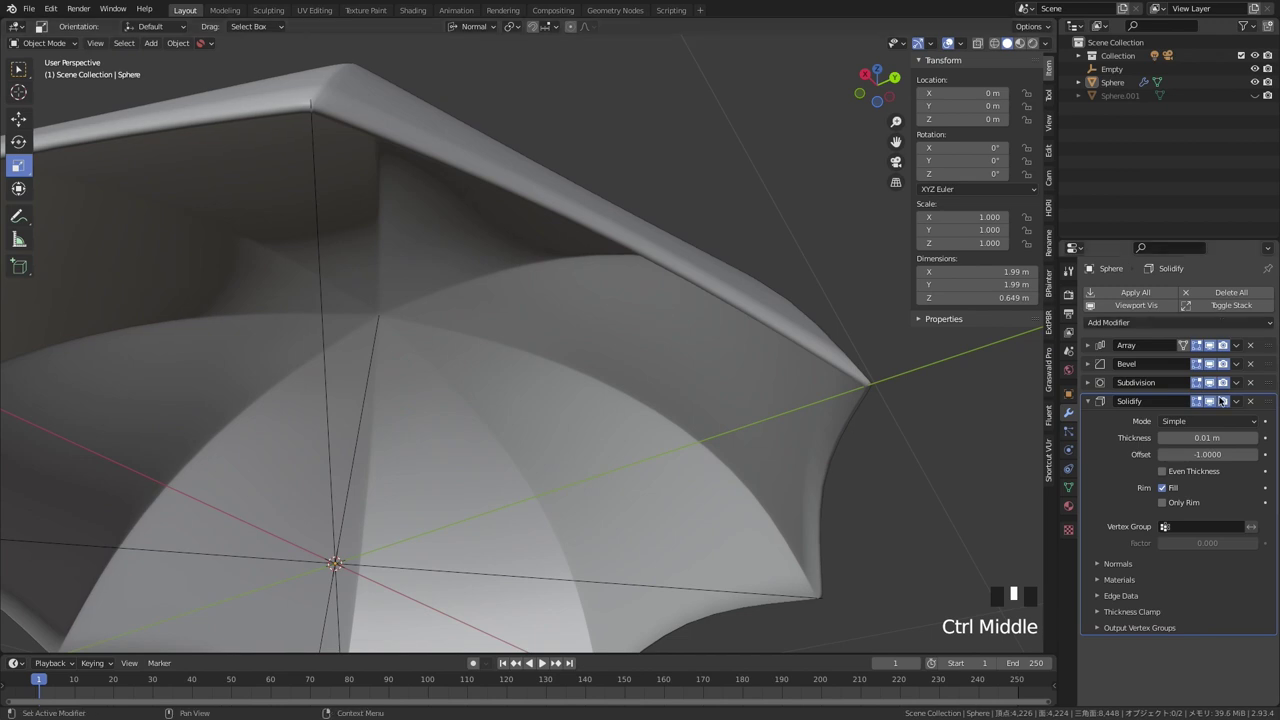
- Reorder the canopy's modifier stack so Solidify sits between Bevel and Subdivision
left_click_drag(1270, 405, 1270, 364)
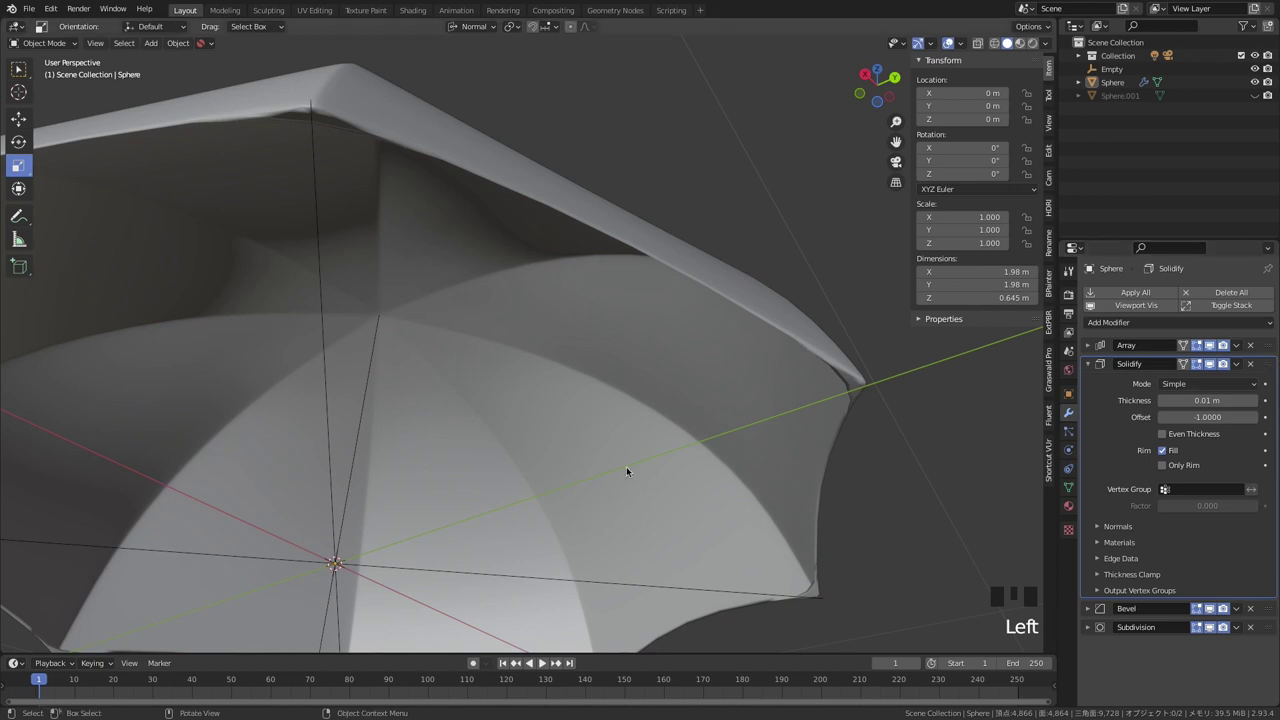
middle_click_drag(626, 466, 660, 470)
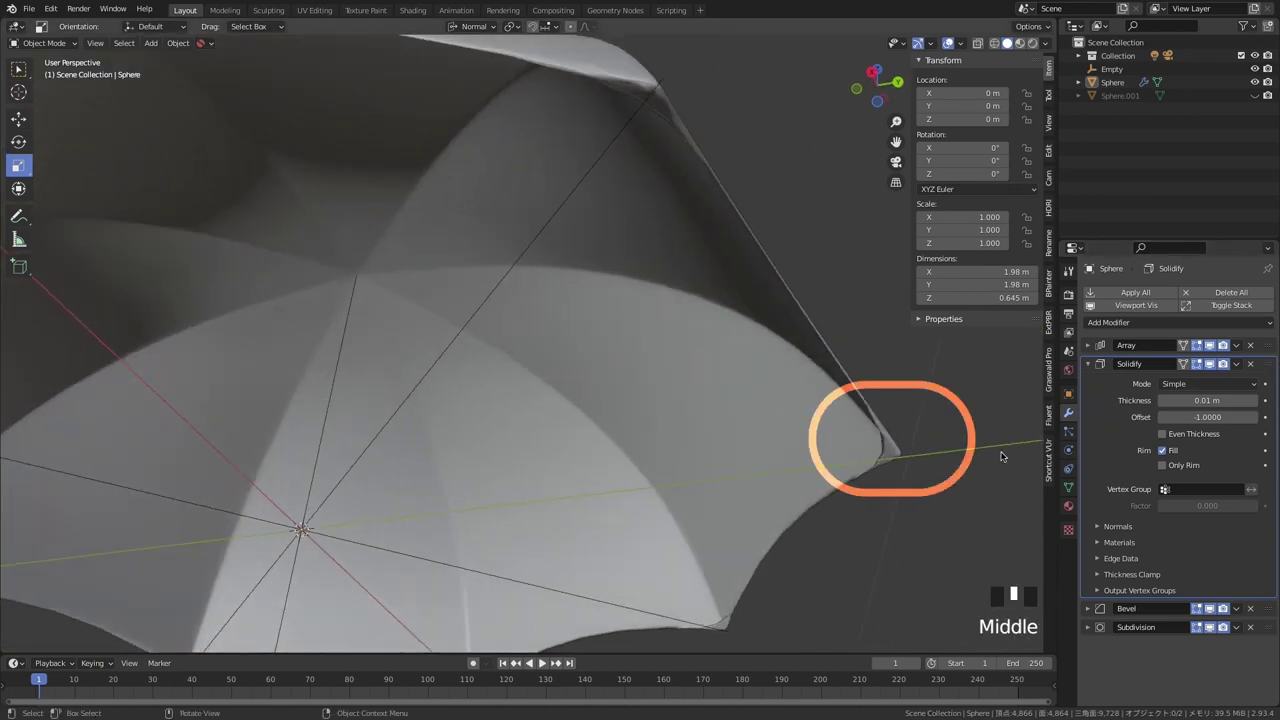
left_click_drag(1274, 370, 1256, 500)
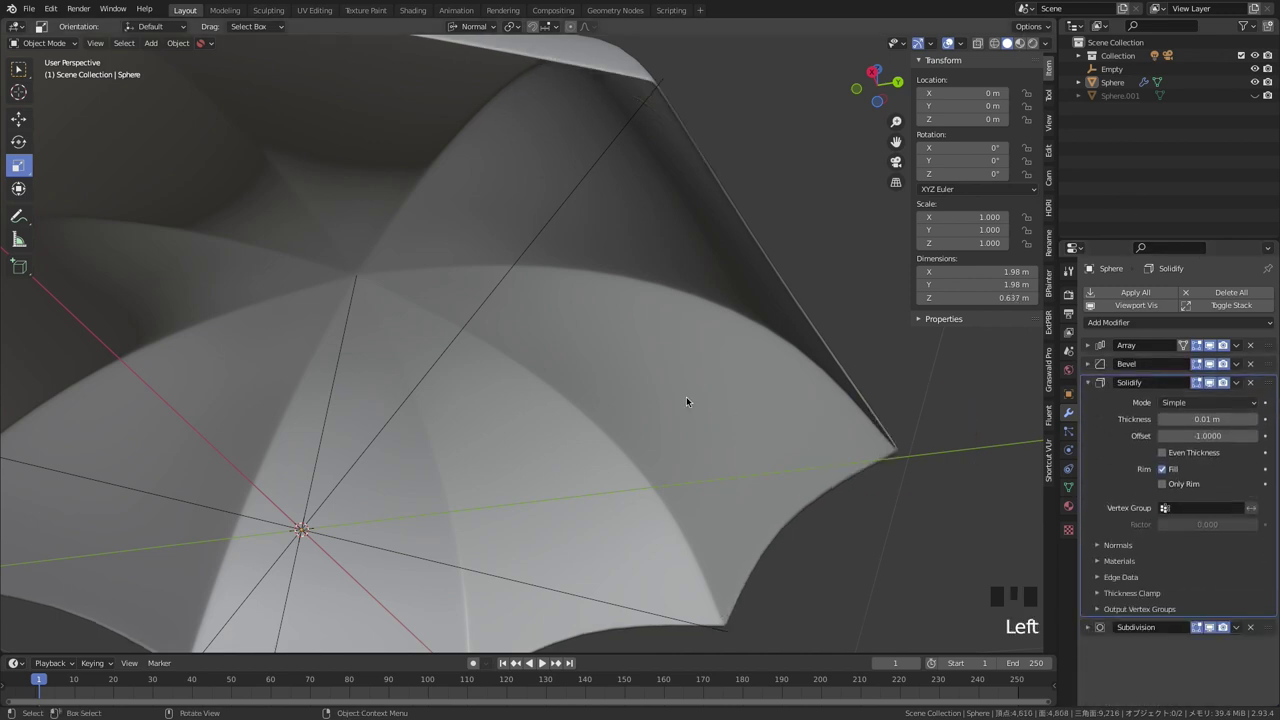
middle_click_drag(686, 402, 739, 391)
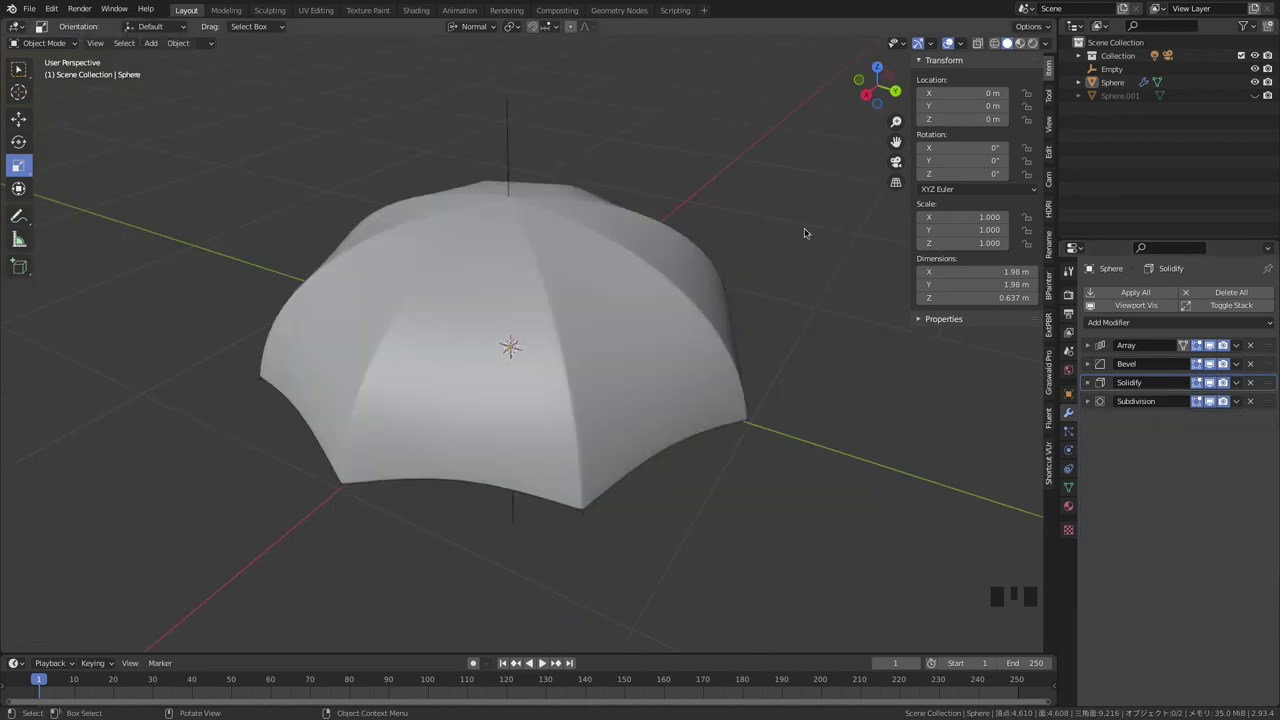
- Hide the Sphere canopy and the Empty, then unhide and select the Sphere.001 wedge copy
left_click(1256, 83)
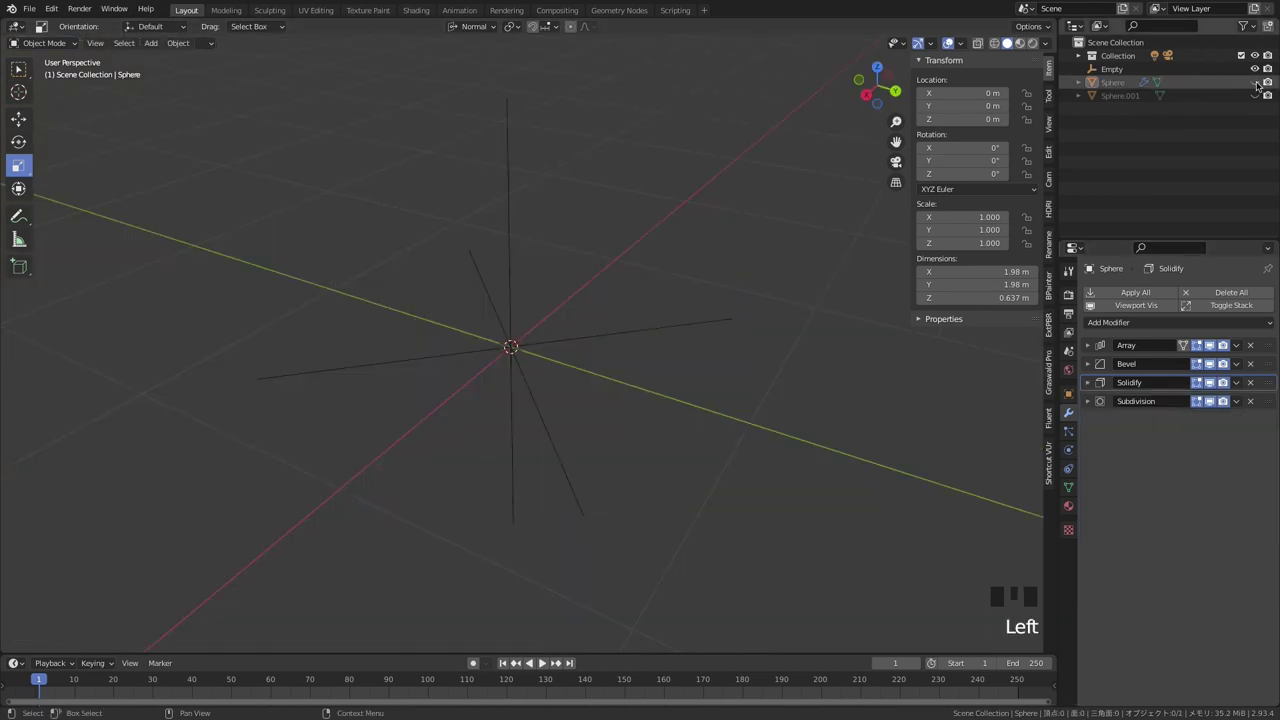
left_click(1255, 68)
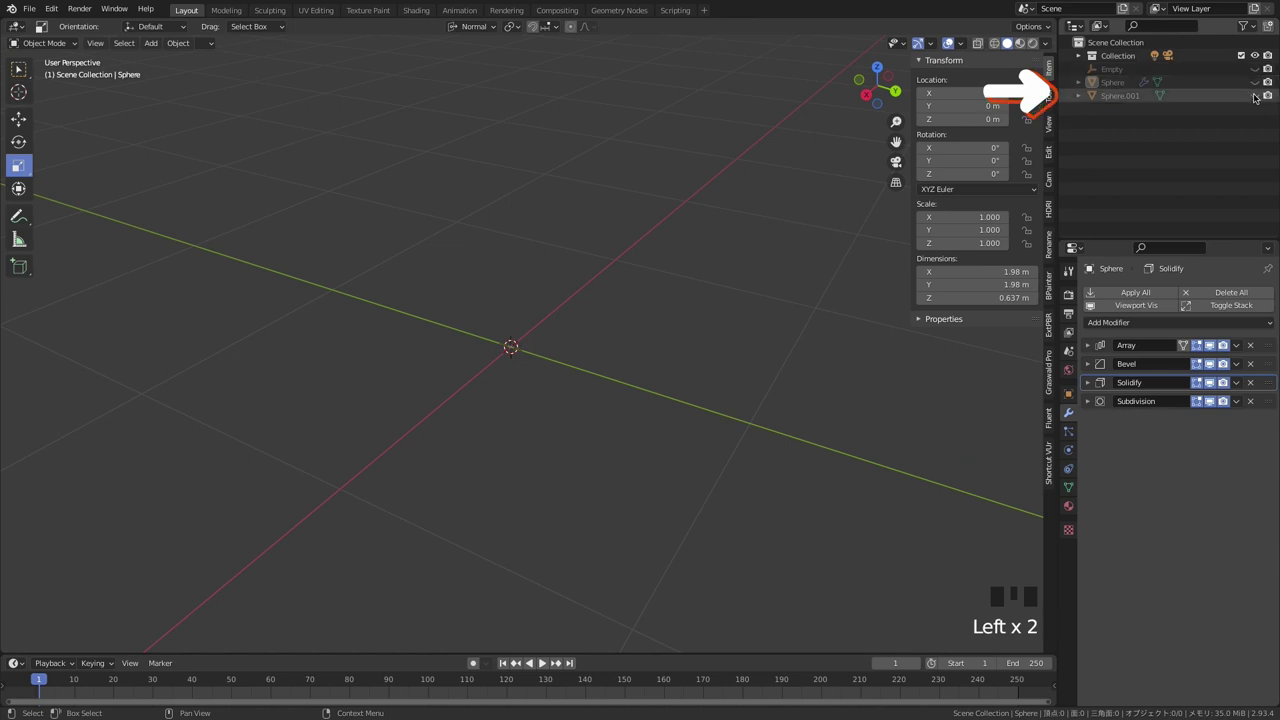
left_click(1254, 95)
left_click(657, 299)
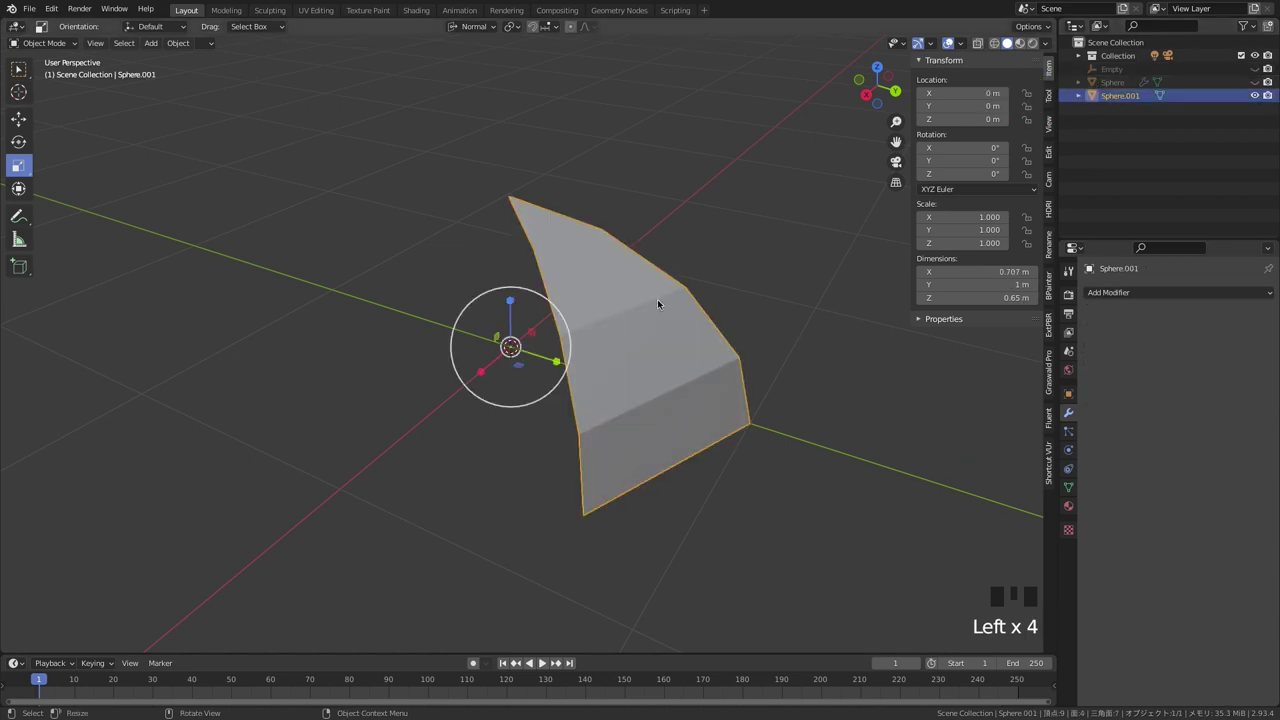
- Delete only the four faces of the Sphere.001 wedge in Edit Mode, keeping all its edges
key("Tab")
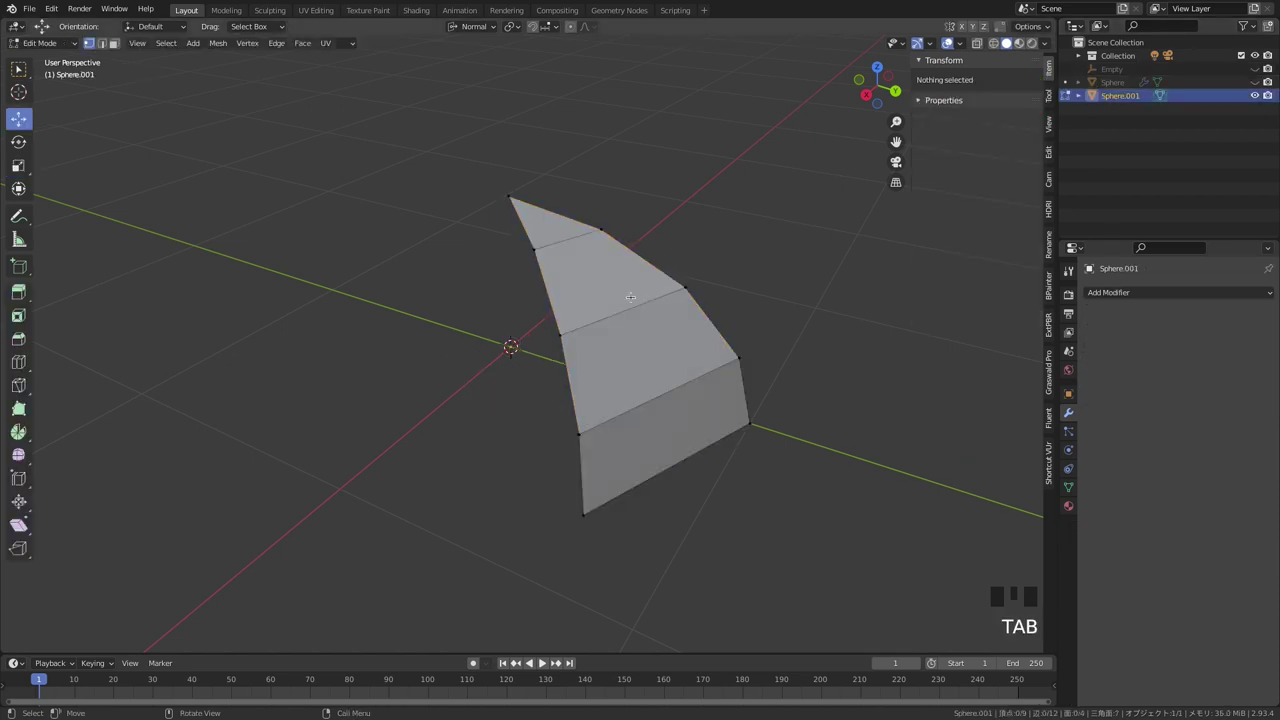
left_click(554, 226)
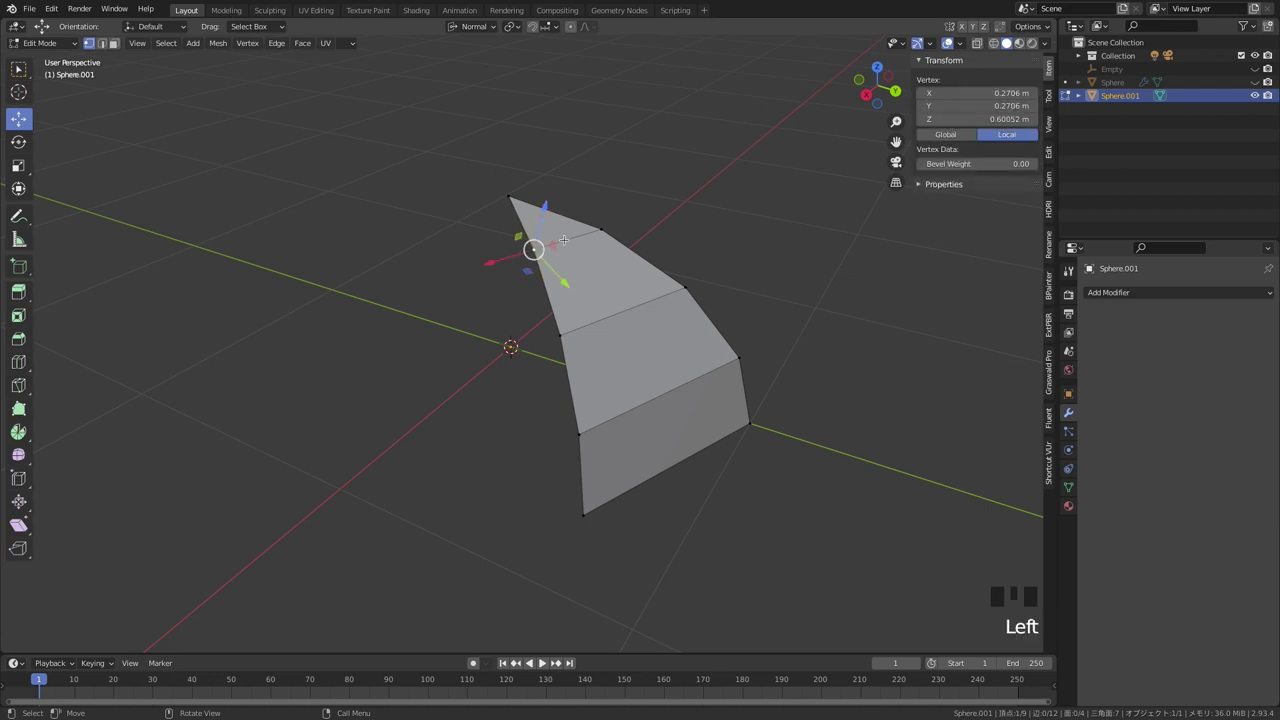
left_click(531, 248)
key("3")
left_click(543, 219)
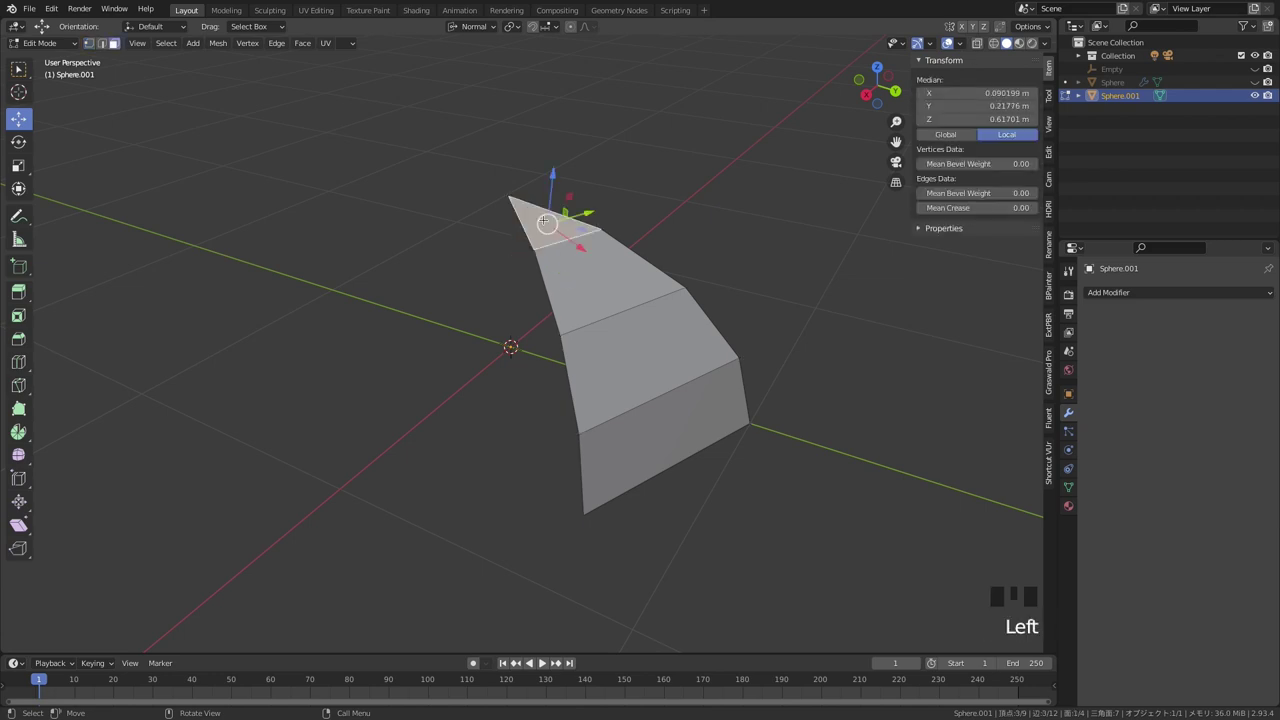
left_click(590, 280)
left_click(560, 230)
left_click(598, 288, "shift")
left_click(628, 350, "shift")
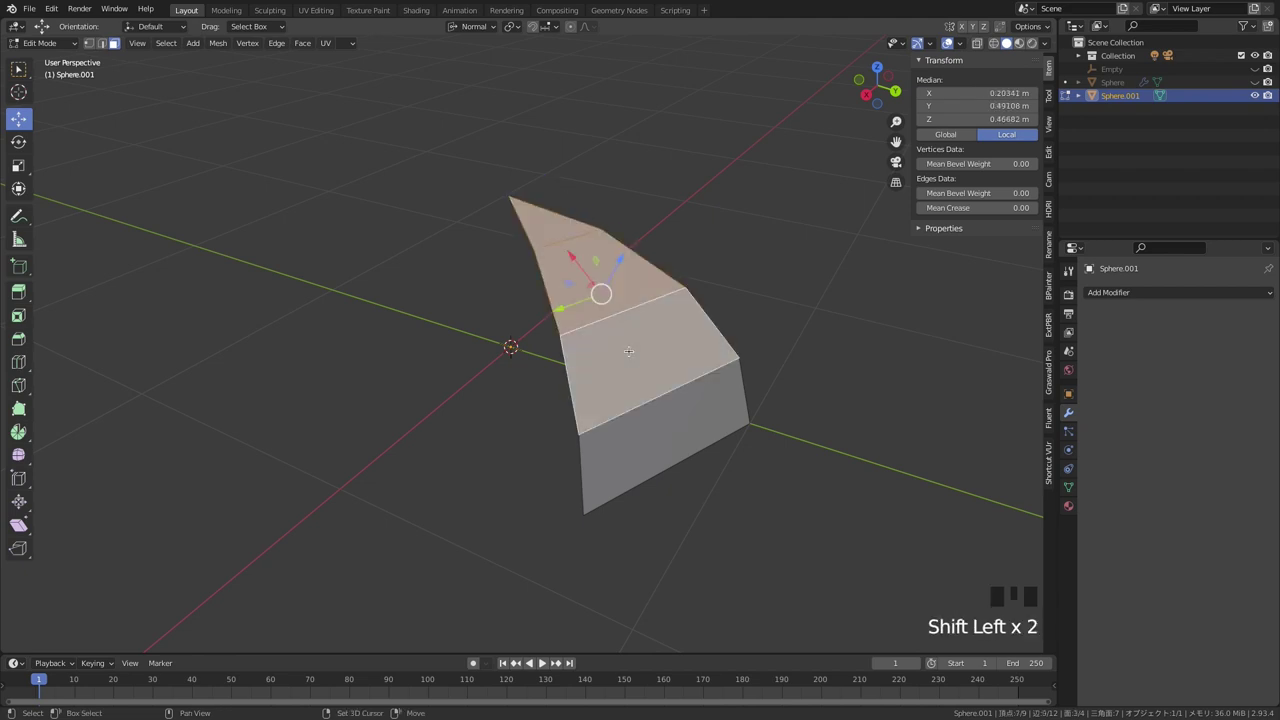
left_click(633, 440, "shift")
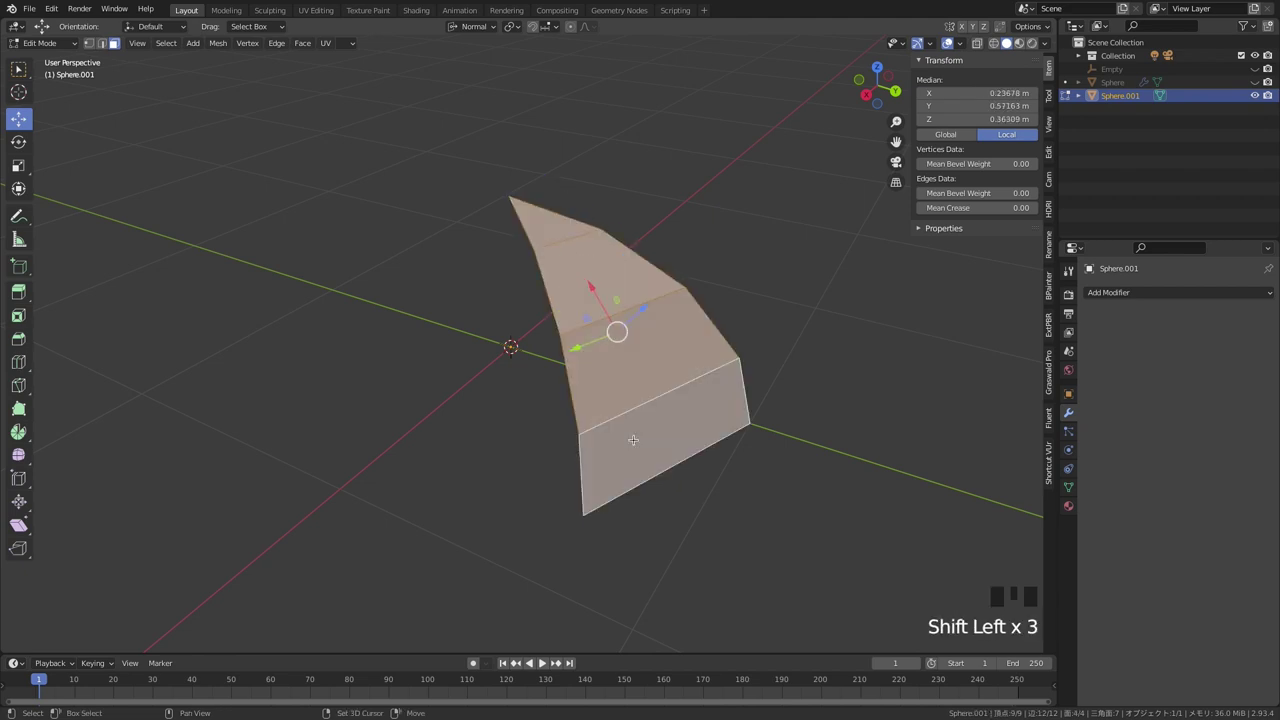
key("x")
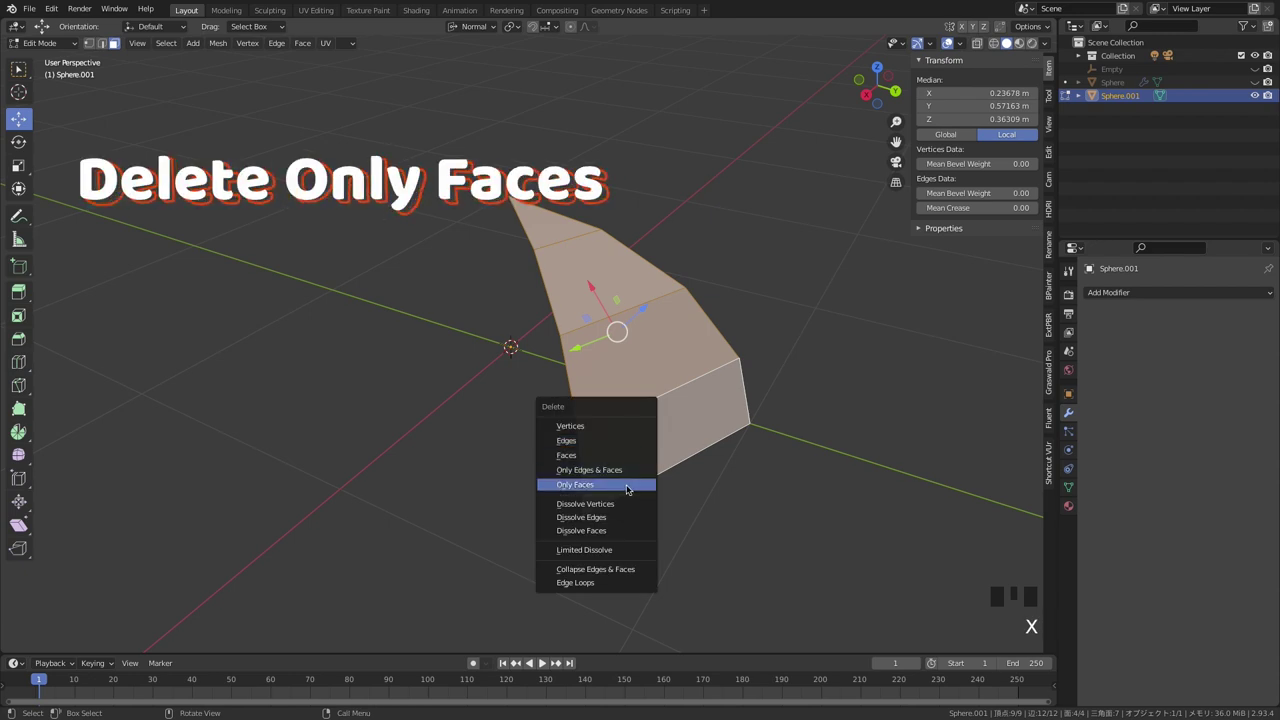
left_click(626, 485)
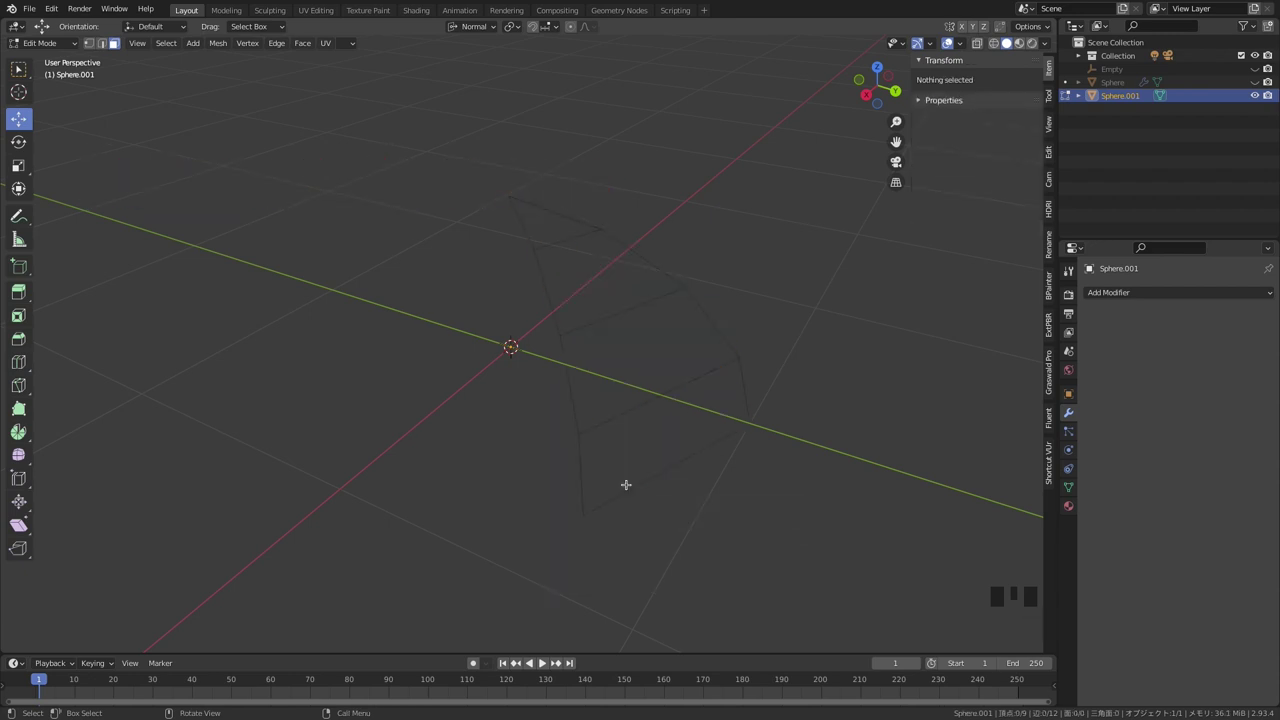
- Delete the wedge's horizontal edges and one curved side, keeping only the arc that ends on the Y axis, and return to Object Mode
key("2")
left_click(528, 231)
left_click(556, 302, "shift")
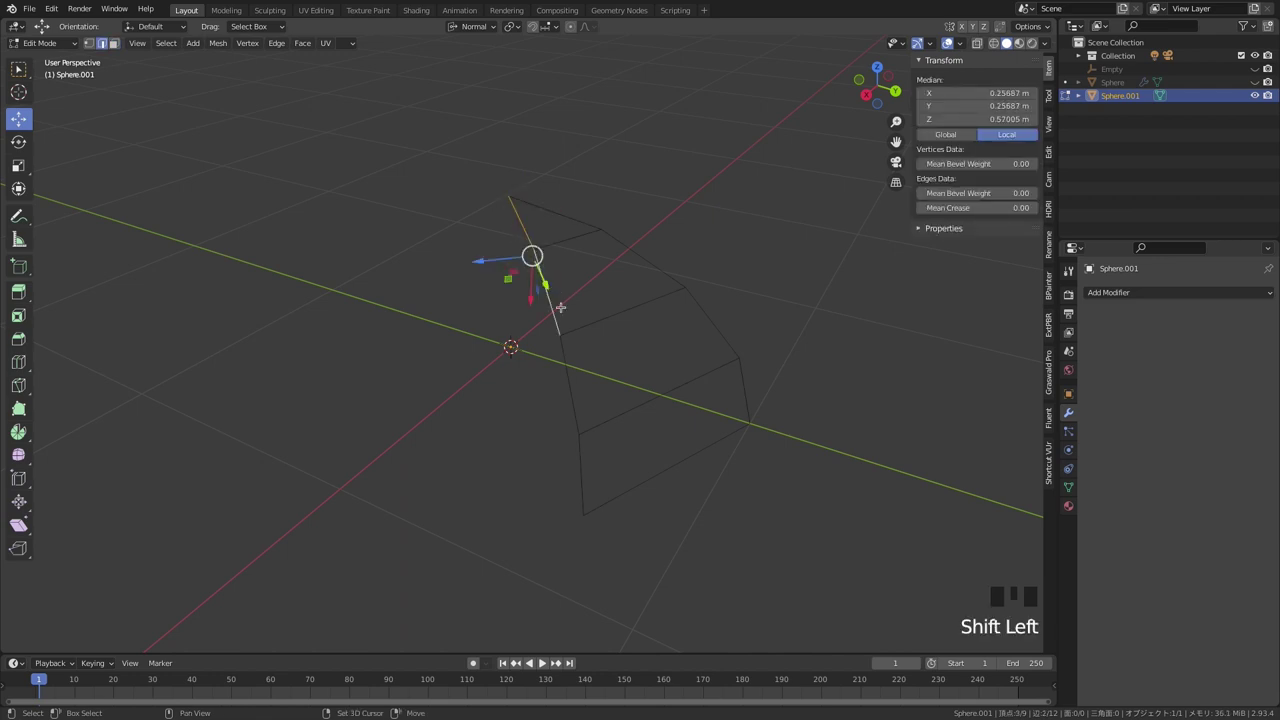
left_click(565, 372, "shift")
left_click(580, 463, "shift")
left_click(630, 483, "shift")
left_click(613, 420, "shift")
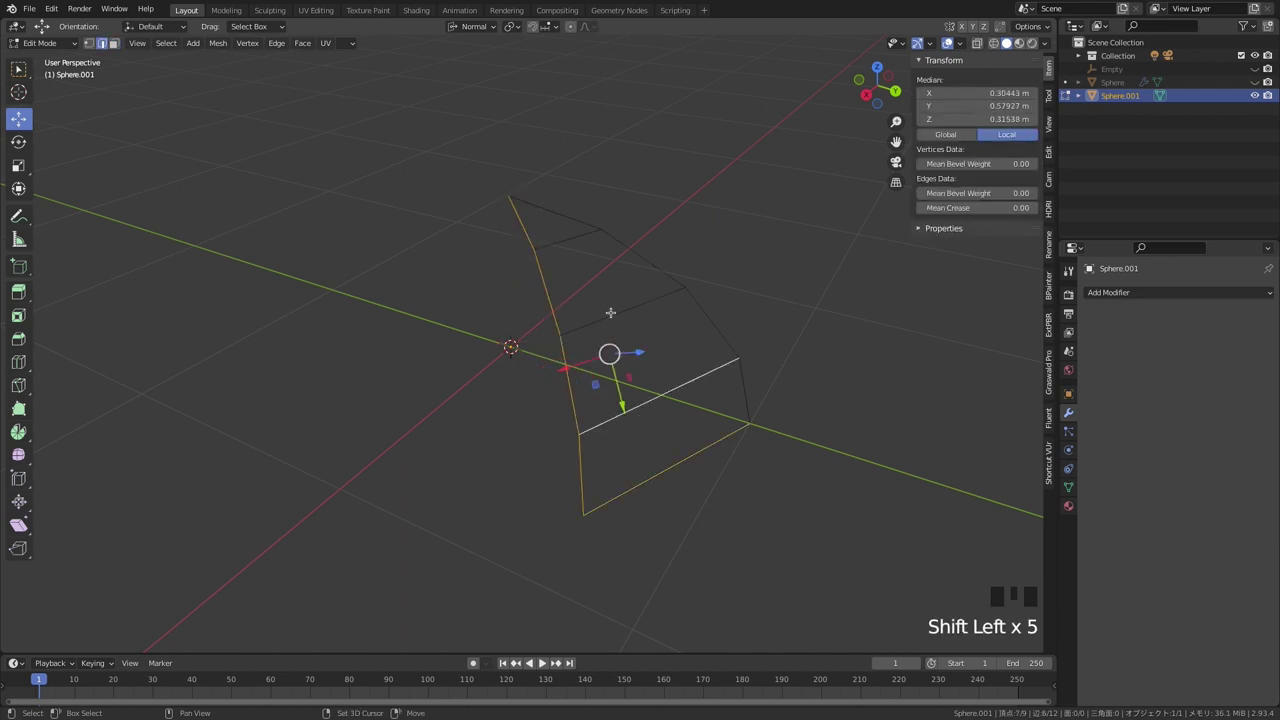
left_click(611, 314, "shift")
left_click(562, 242, "shift")
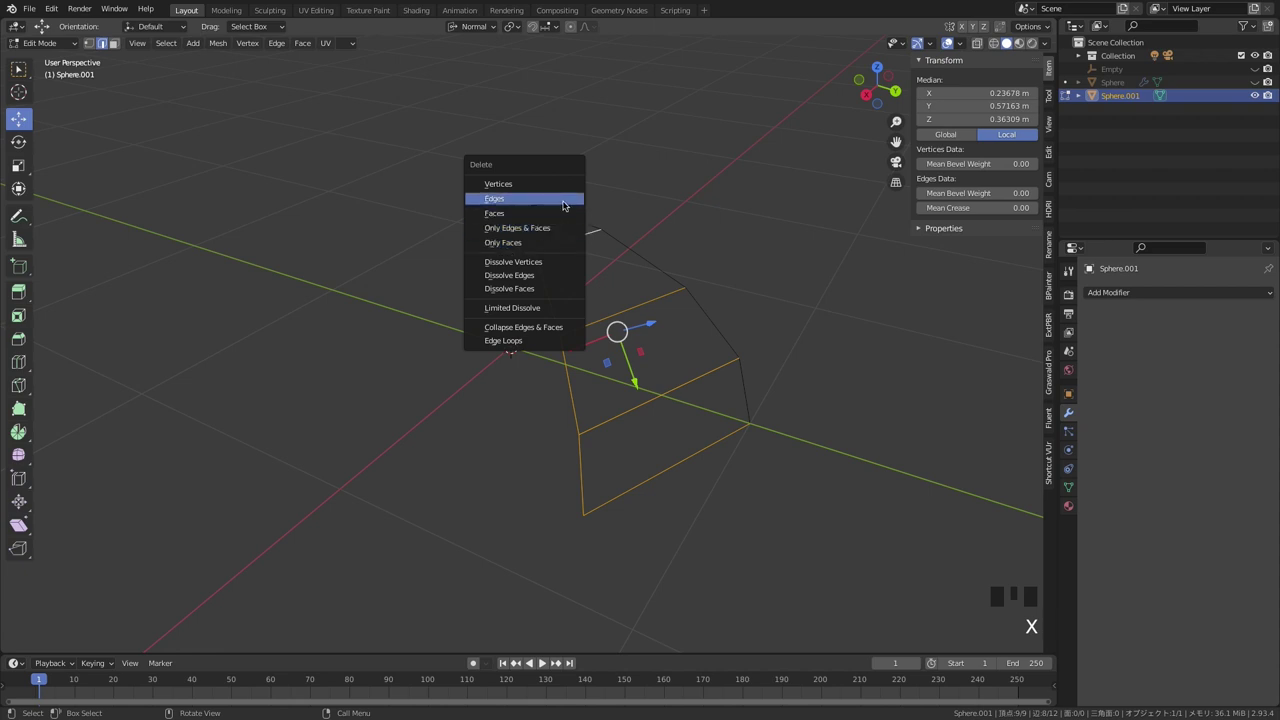
left_click(563, 203)
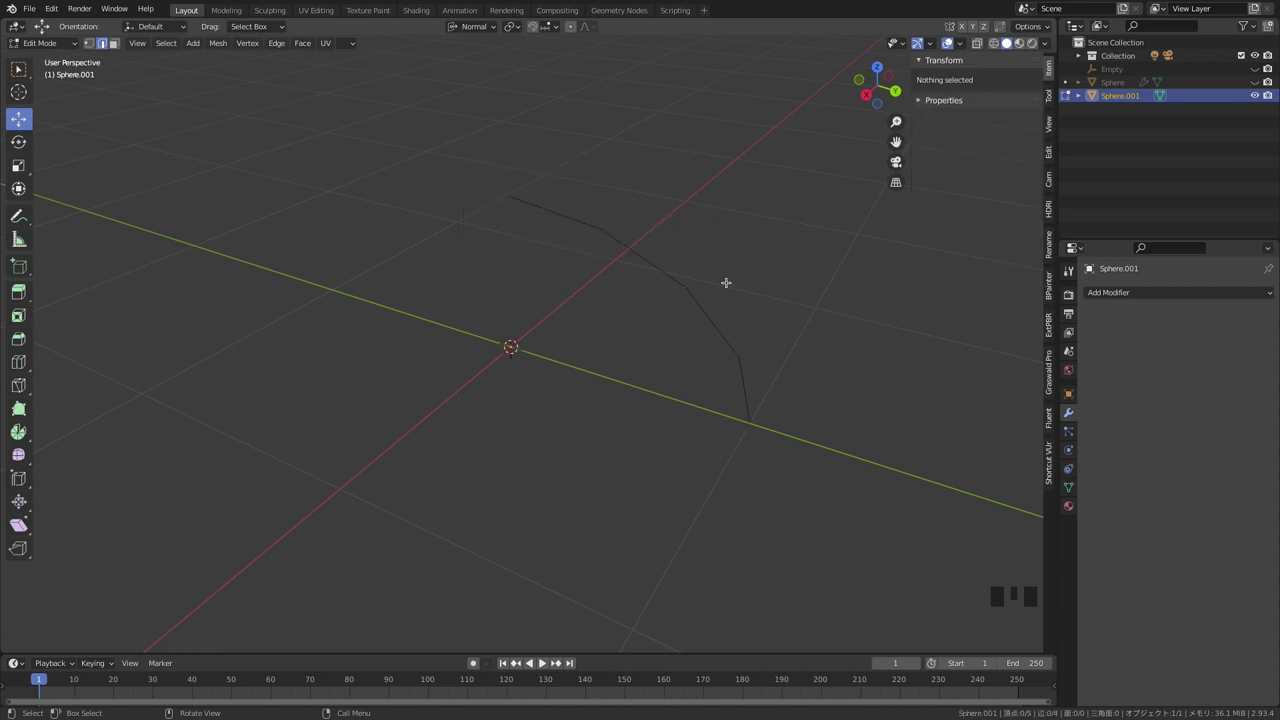
key("Tab")
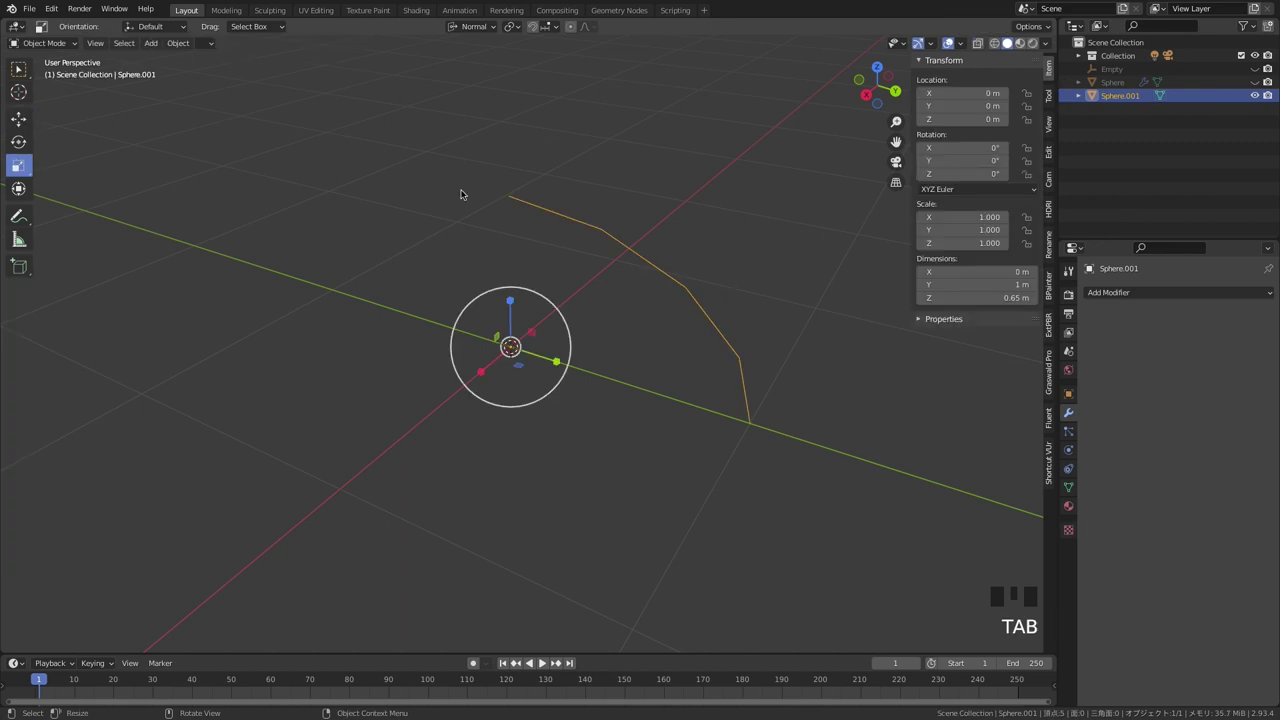
- Convert the remaining Sphere.001 arc from a mesh to a curve and keep it selected
left_click(179, 43)
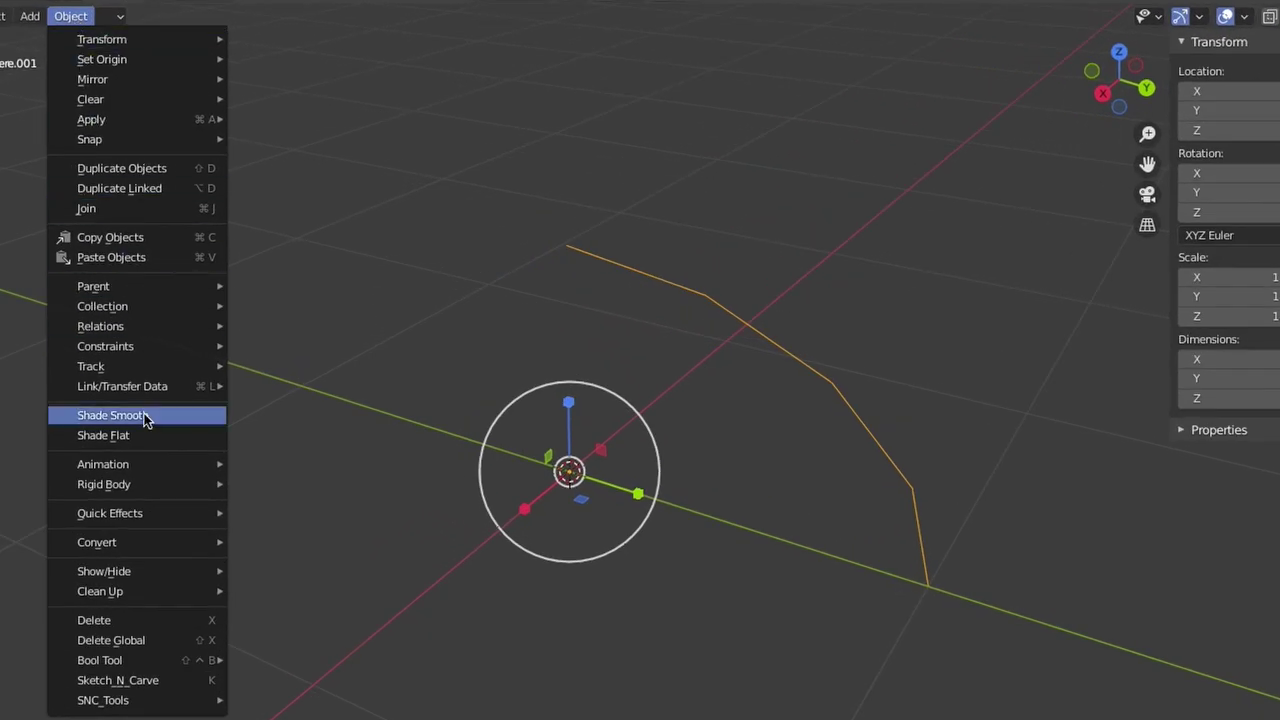
mouse_move(165, 546)
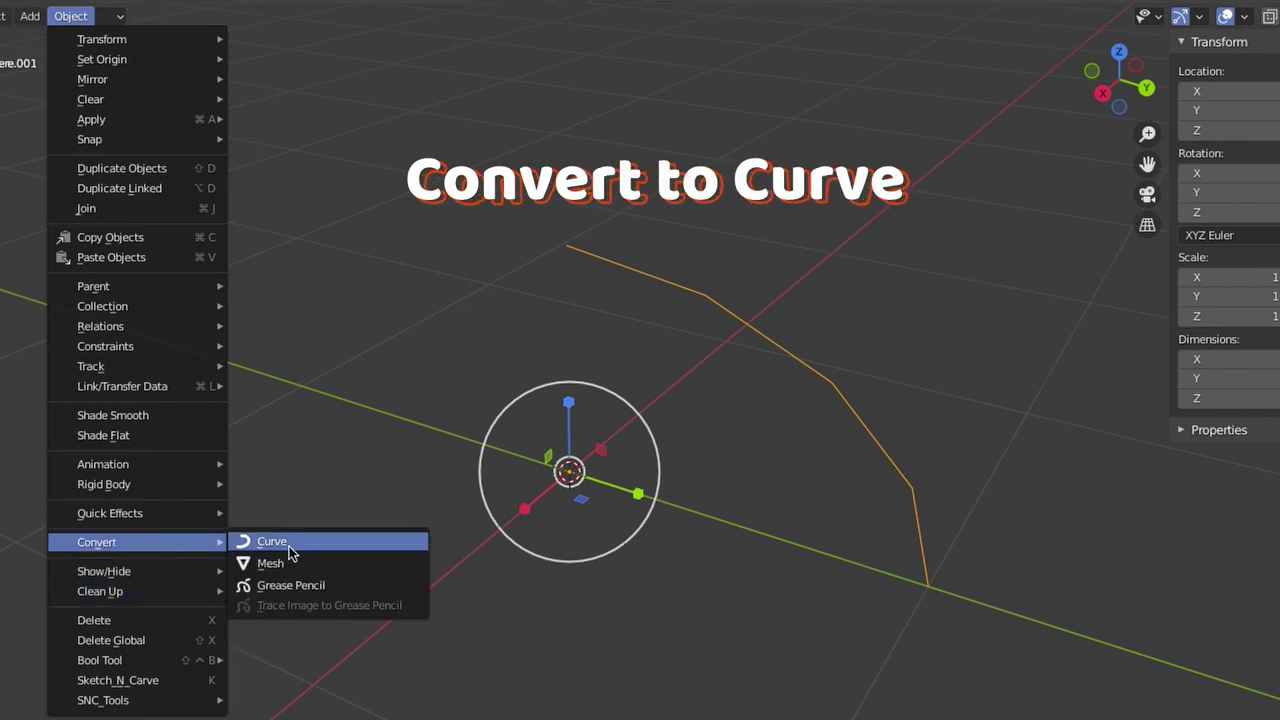
left_click(335, 545)
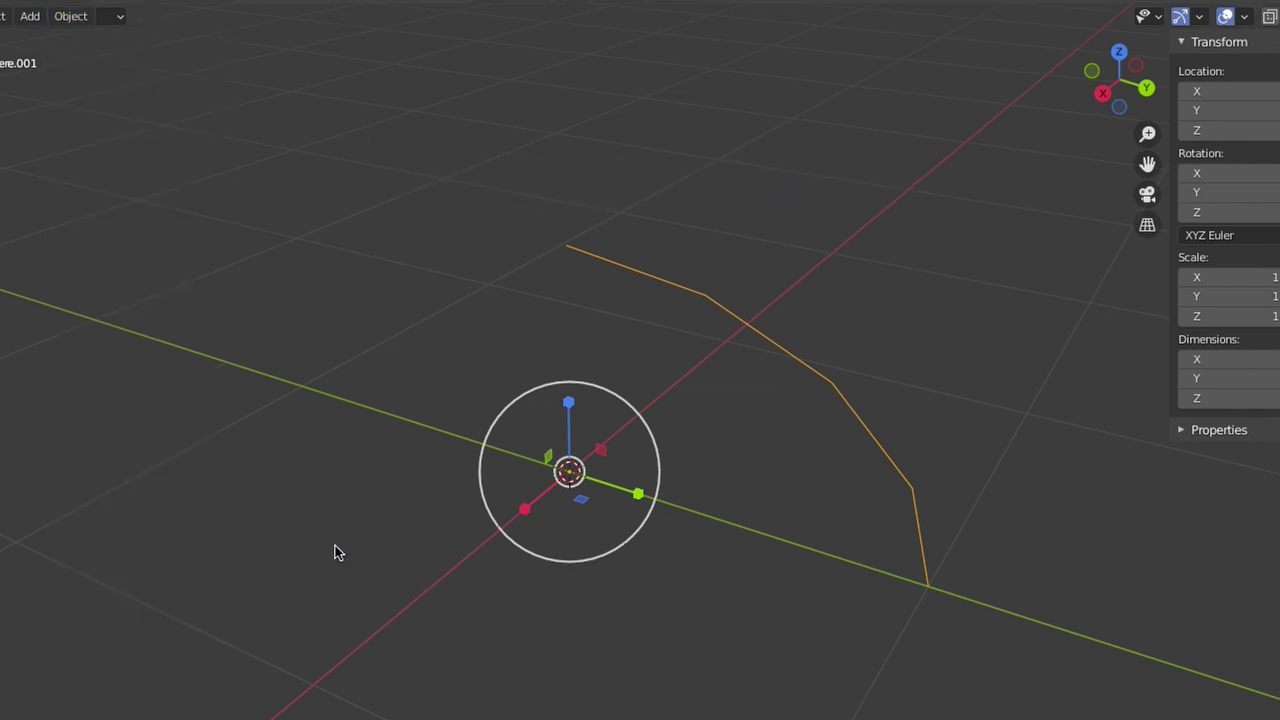
left_click(738, 528)
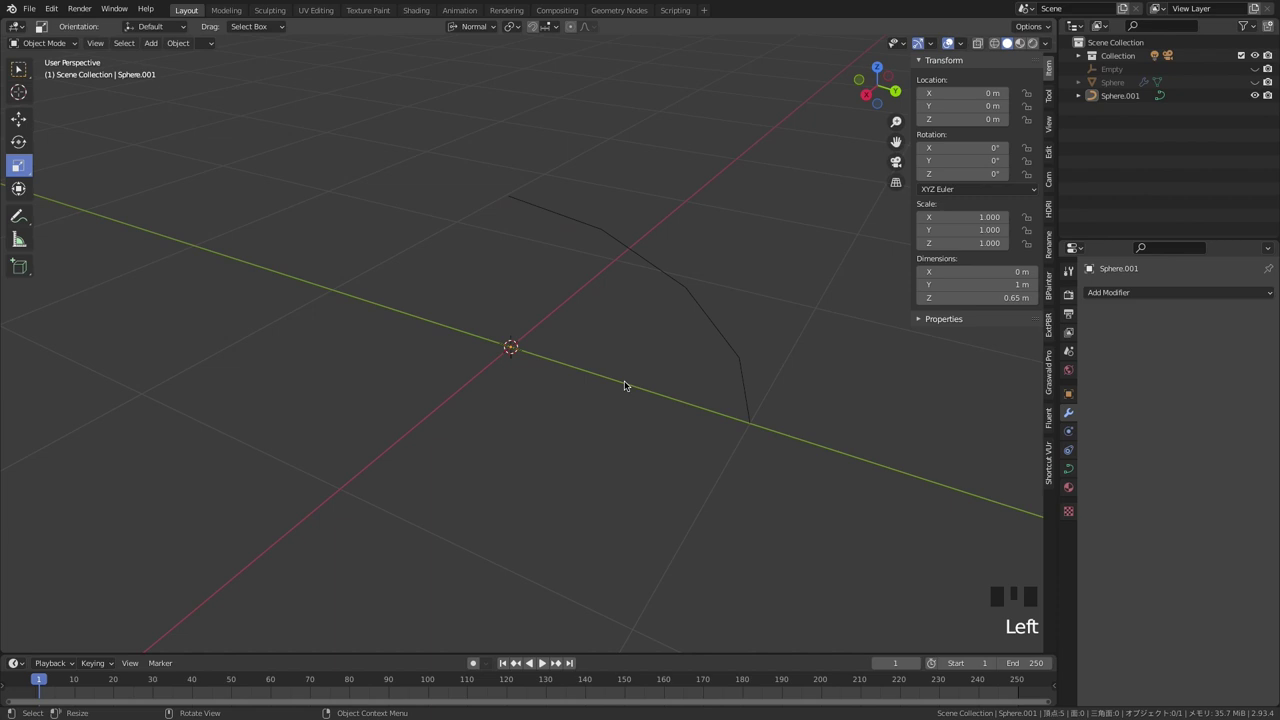
left_click(701, 326)
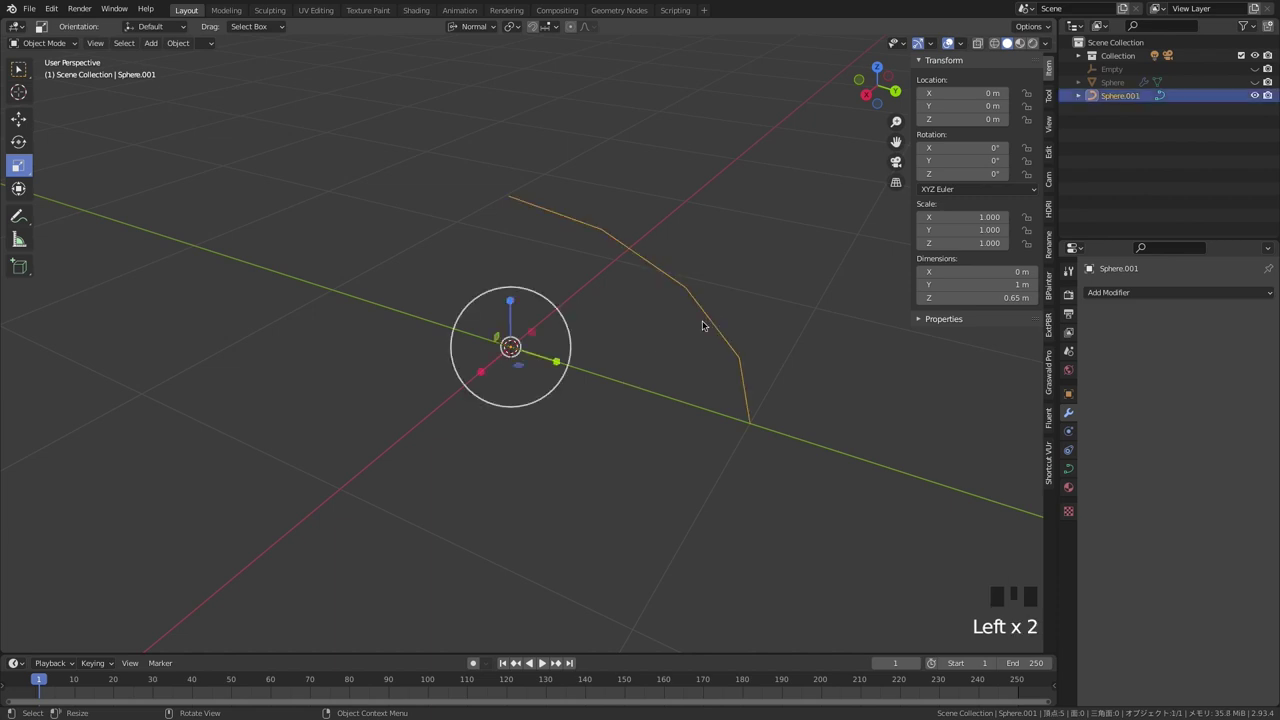
- Give the arc curve a round bevel with a depth of 0.03 m in its geometry settings
left_click(1069, 469)
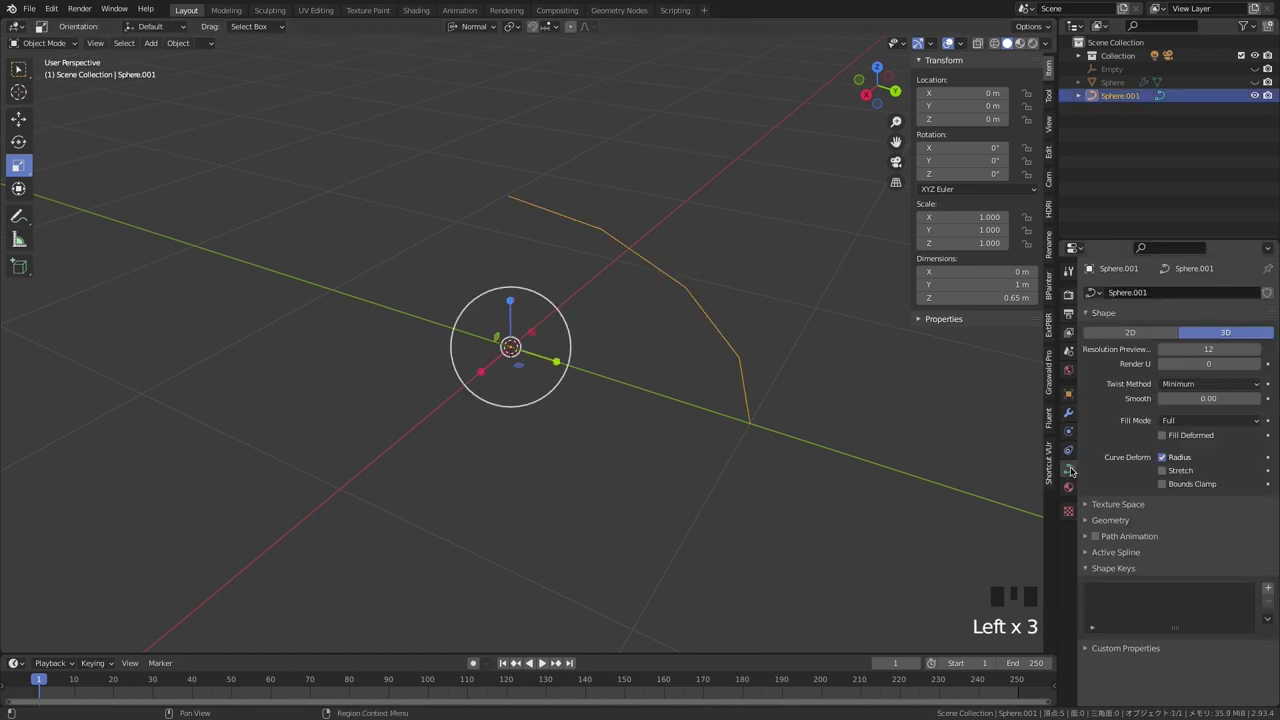
left_click(1093, 521)
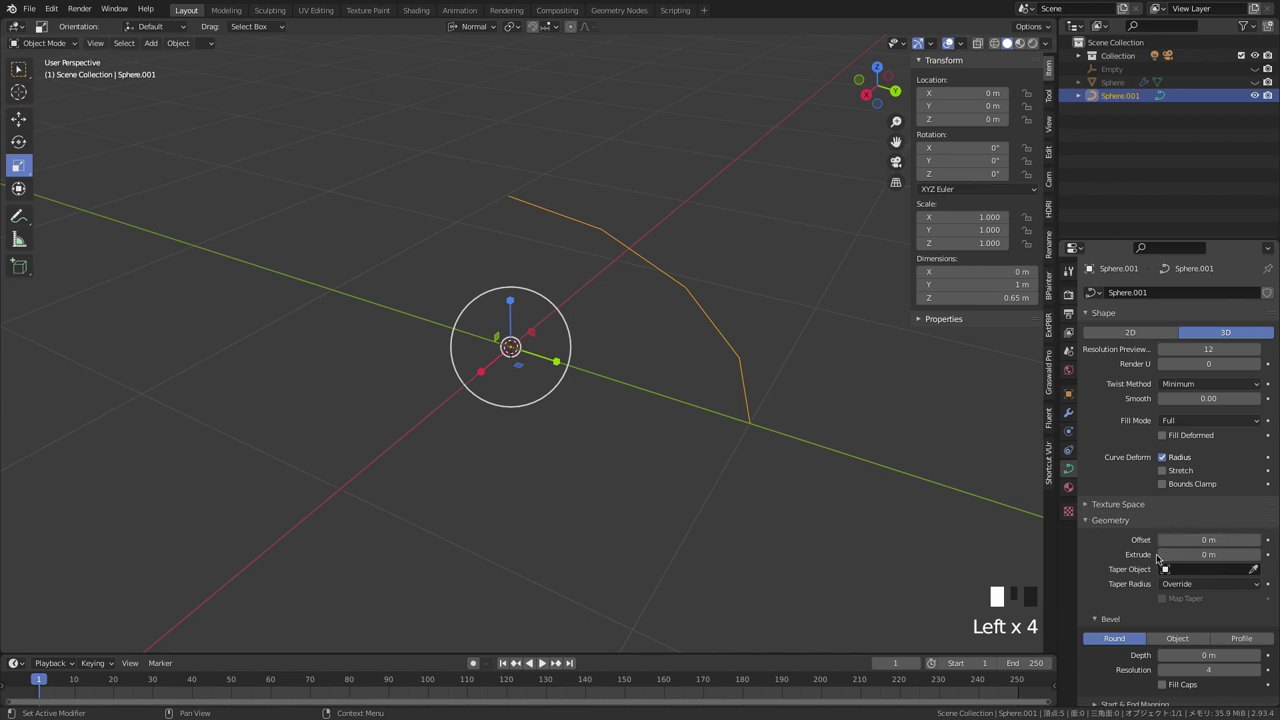
scroll(1130, 540, "down", 3)
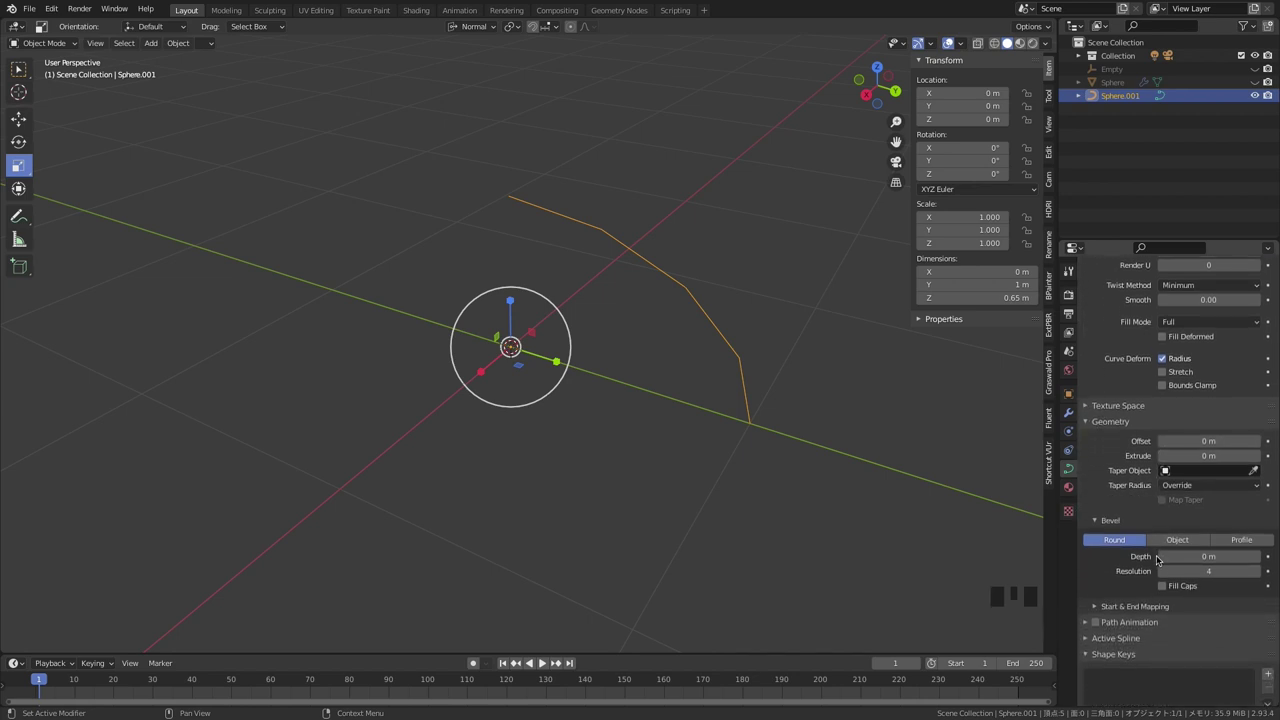
left_click(1215, 556)
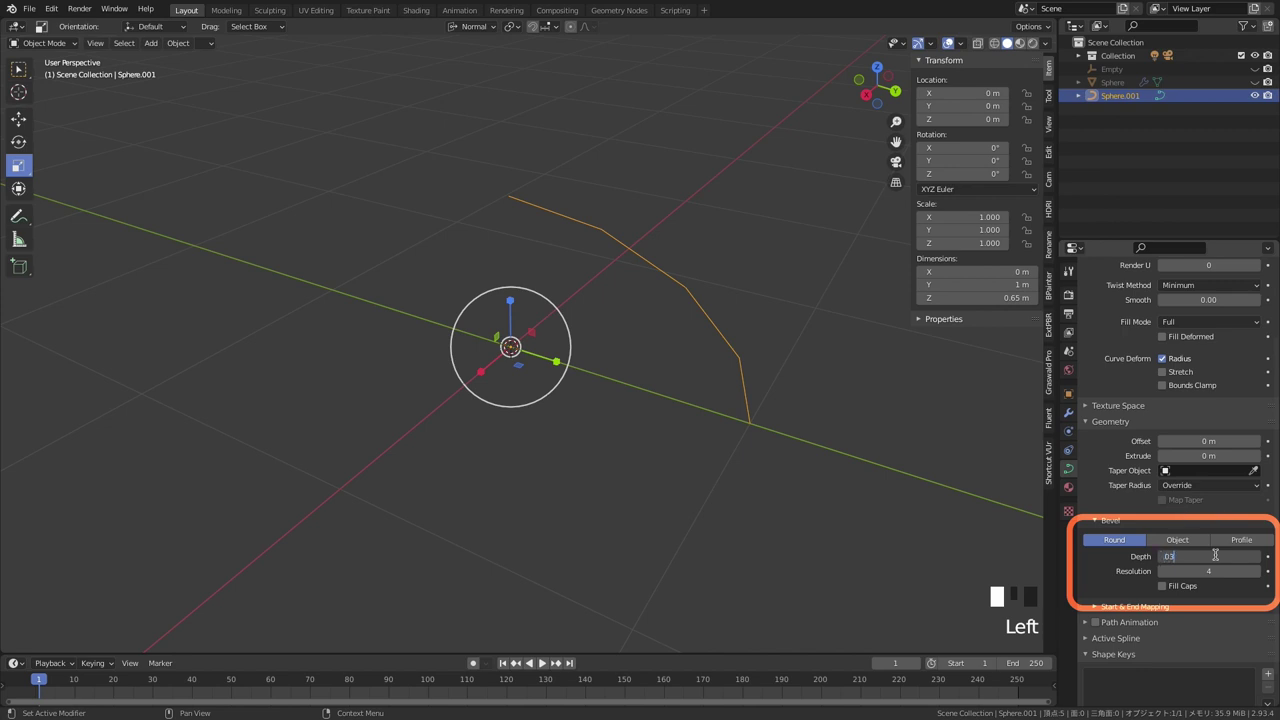
type(".03")
key("Return")
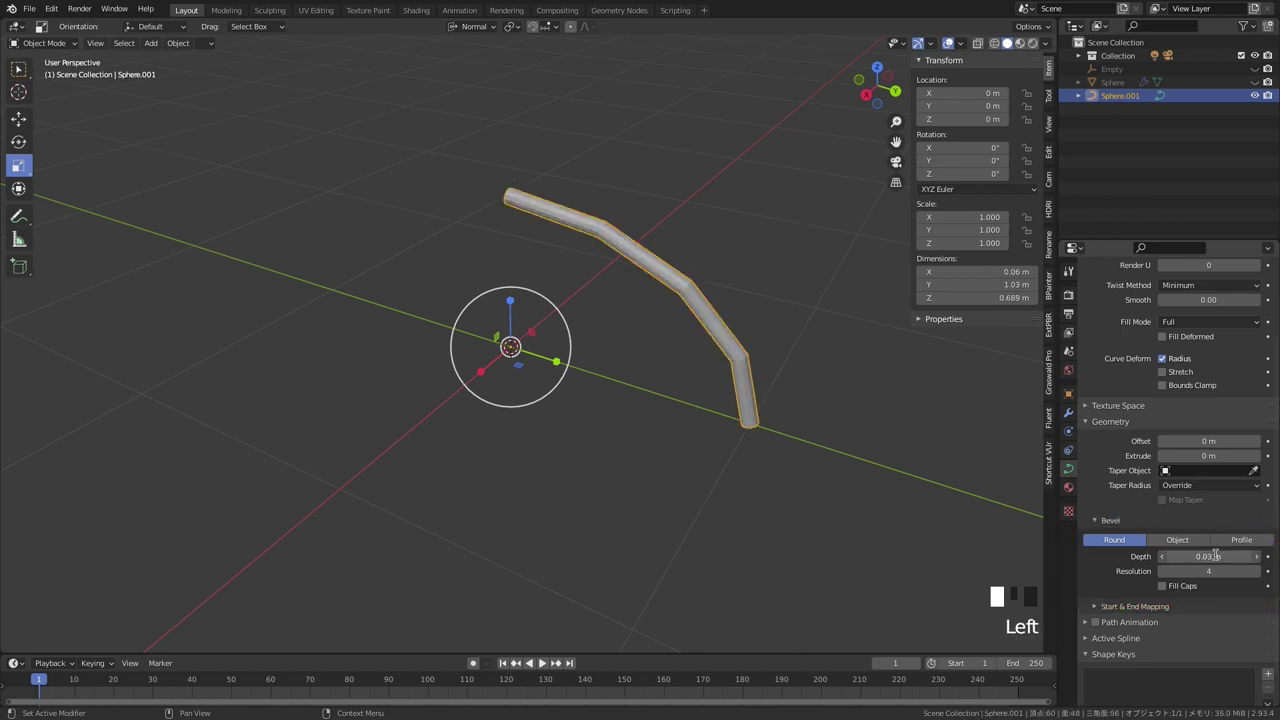
- Reduce the arc curve's bevel depth to 0.003 m
left_click(1215, 556)
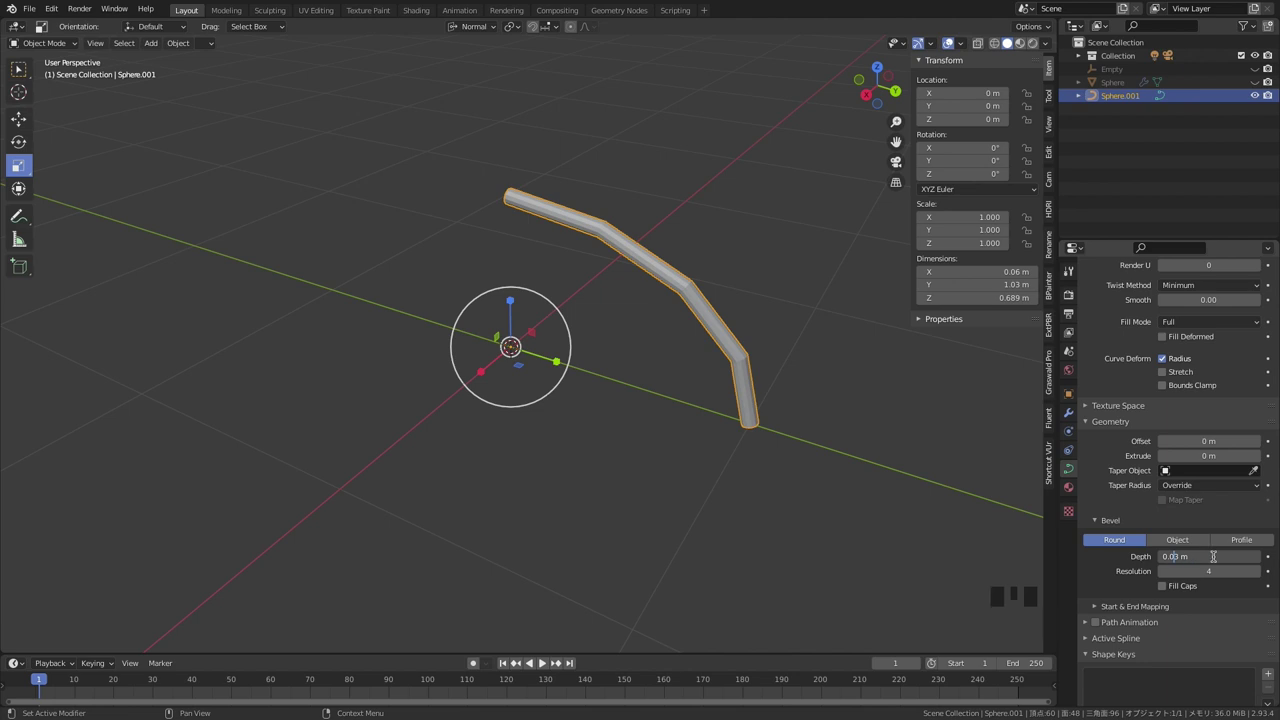
type("0.003")
key("Return")
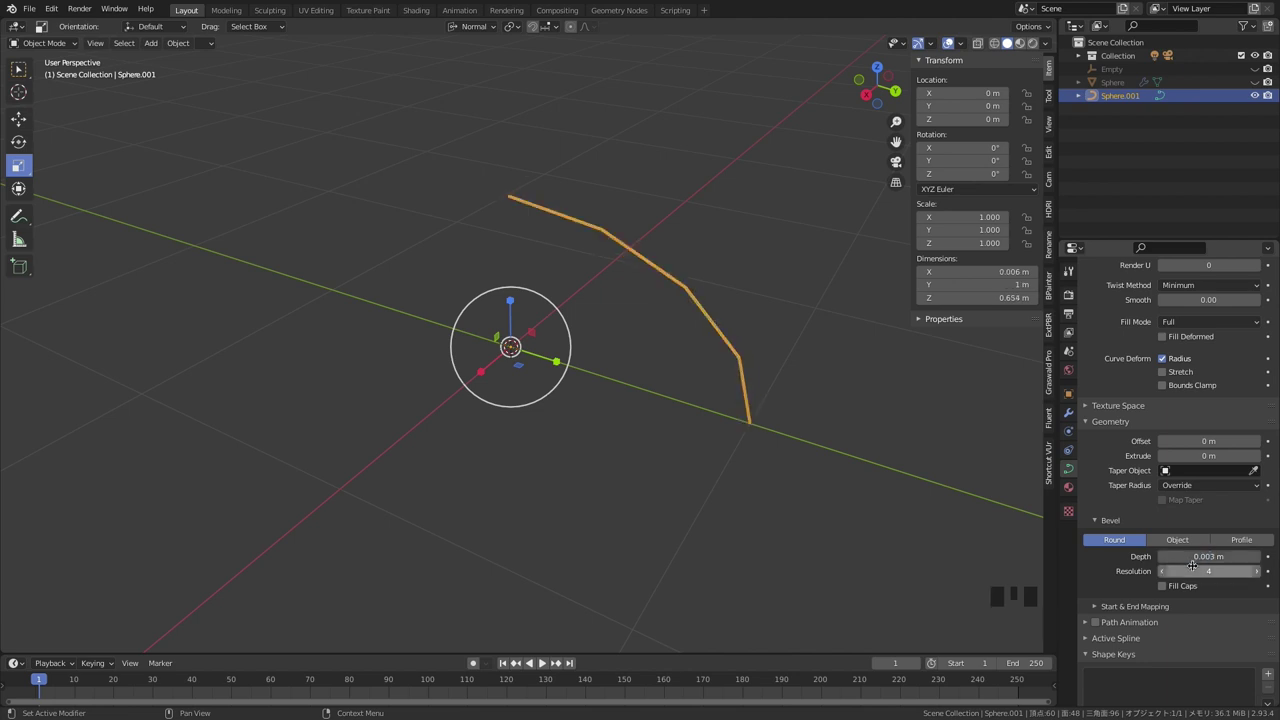
- Compare the Sphere.001 rib against the Sphere canopy by toggling both objects' visibility, leaving only the rib shown
left_click(1256, 82)
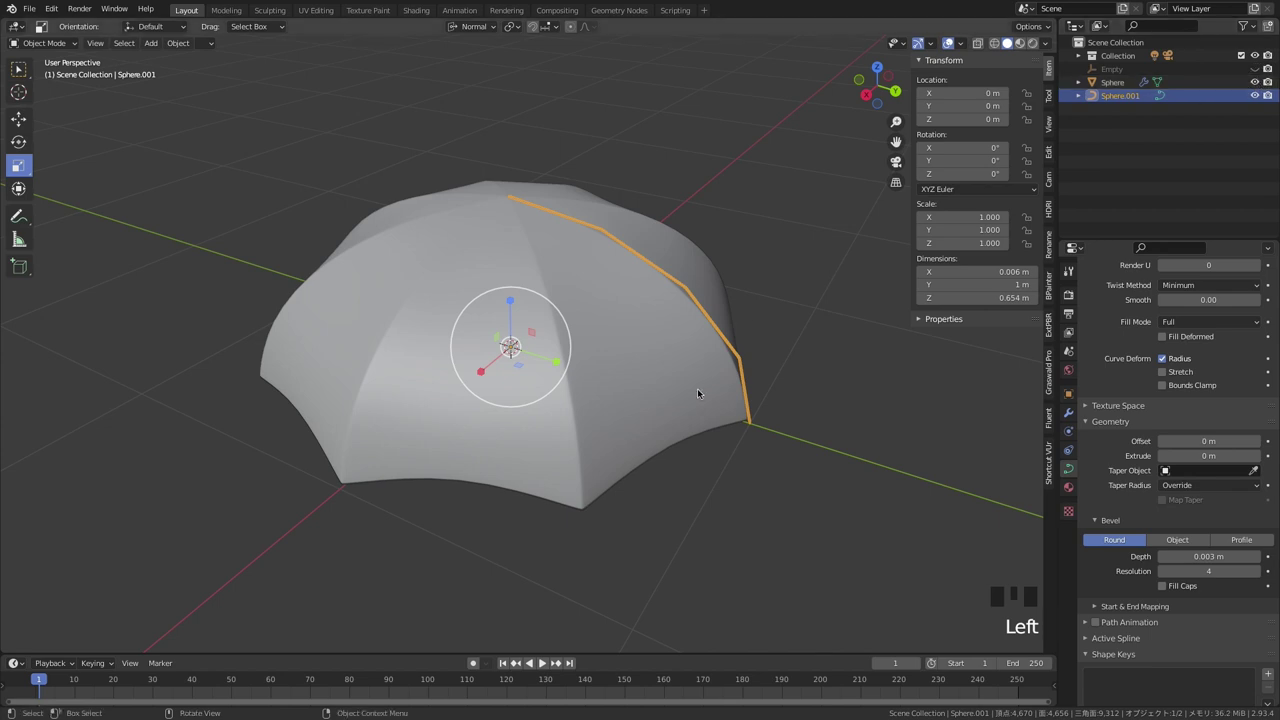
middle_click_drag(697, 388, 700, 391)
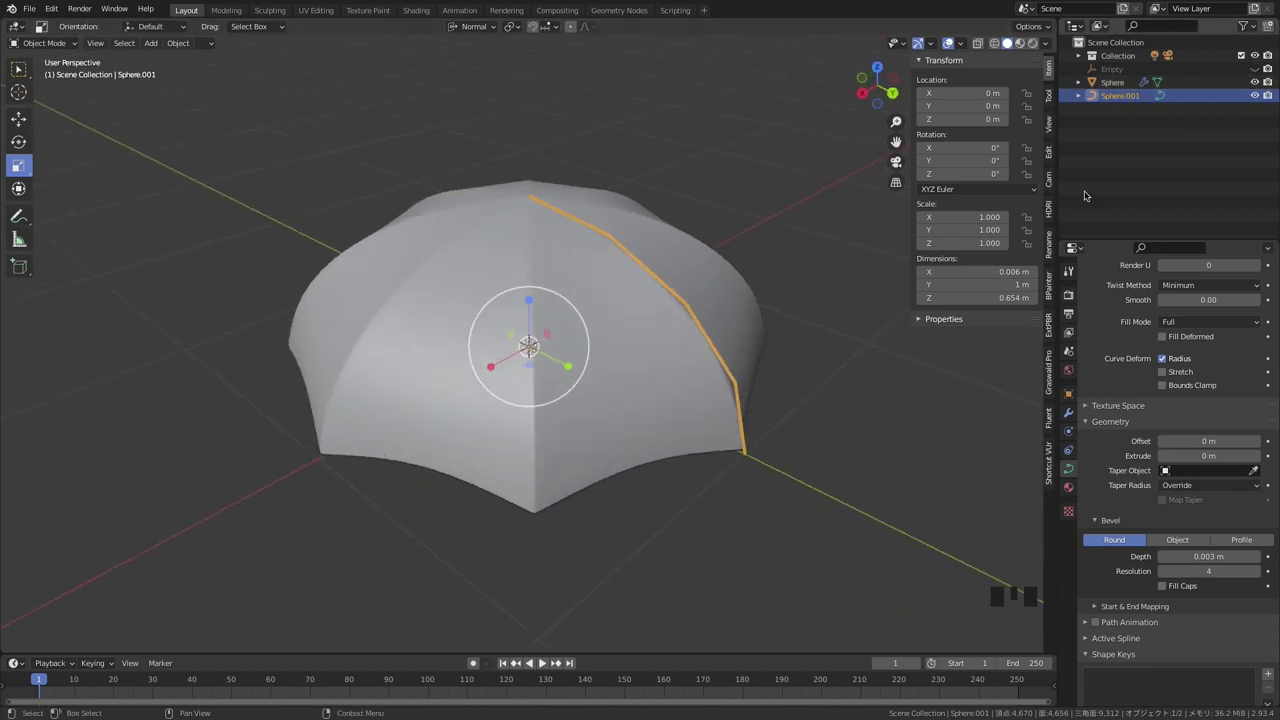
left_click(1256, 95)
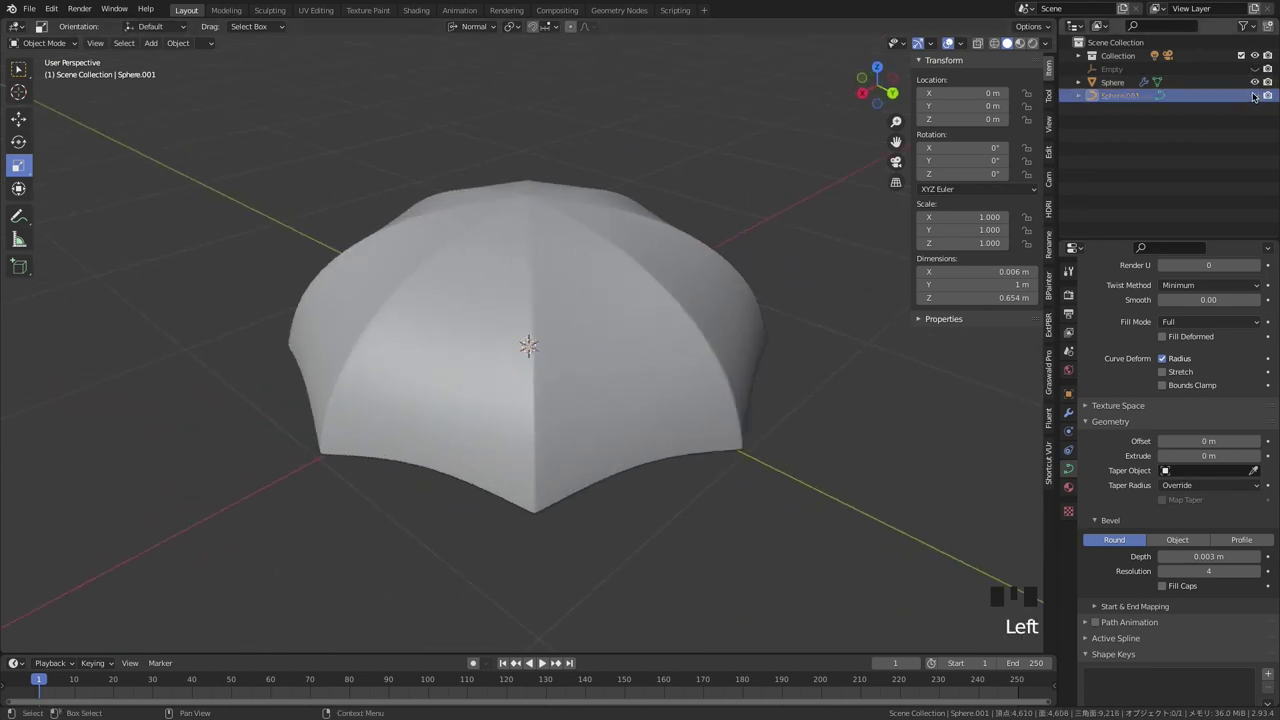
left_click(1256, 95)
left_click(1256, 82)
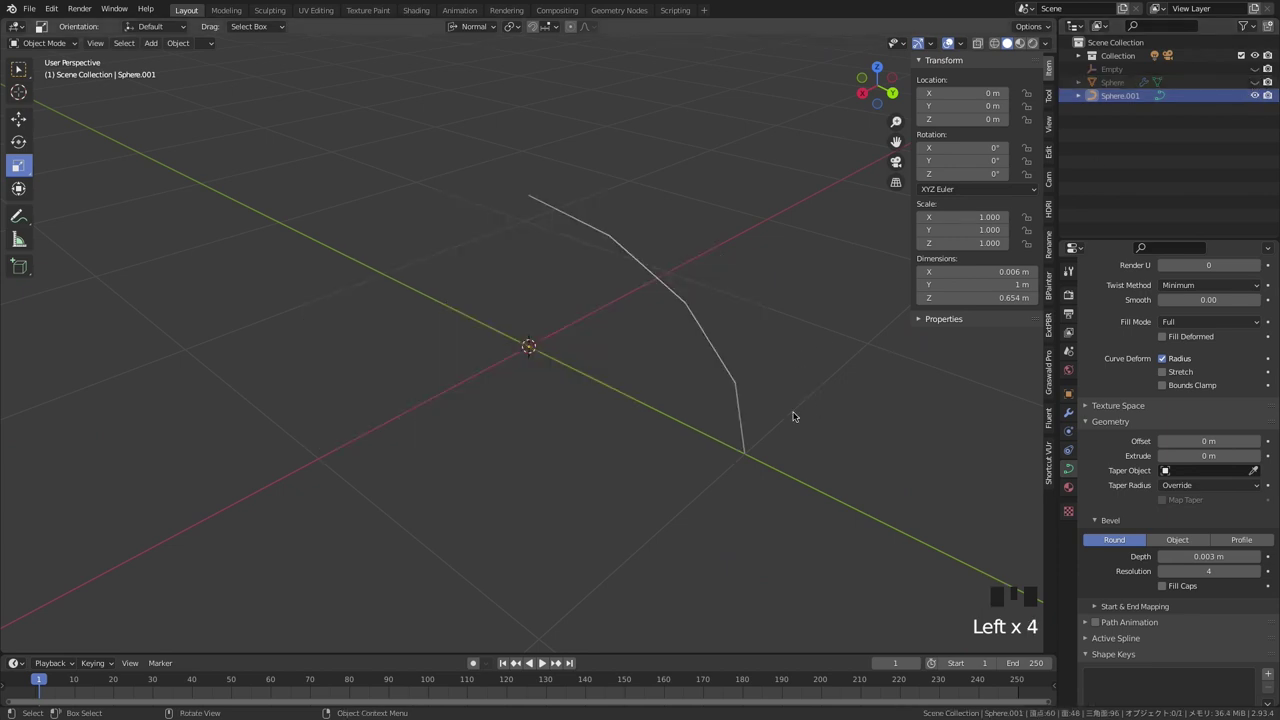
- Select the bevelled arc curve Sphere.001 and convert it to a mesh, keeping it selected
middle_click_drag(793, 416, 786, 421)
left_click(725, 387)
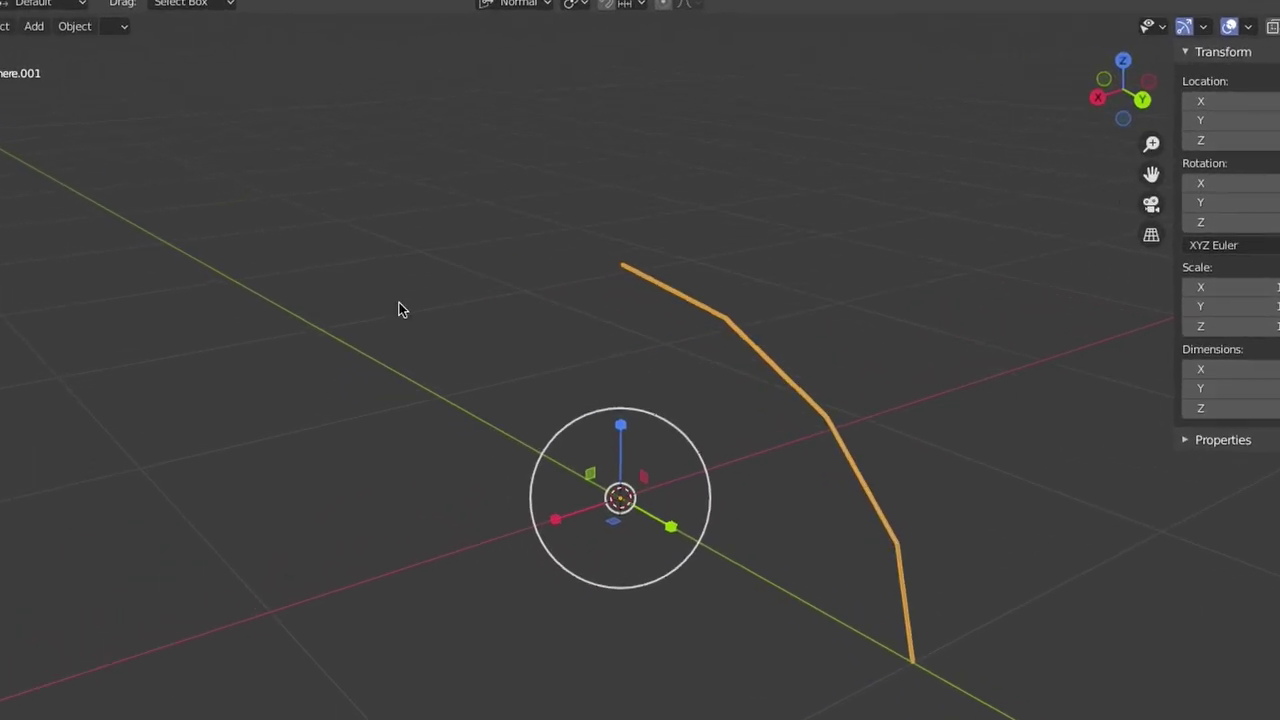
left_click(74, 26)
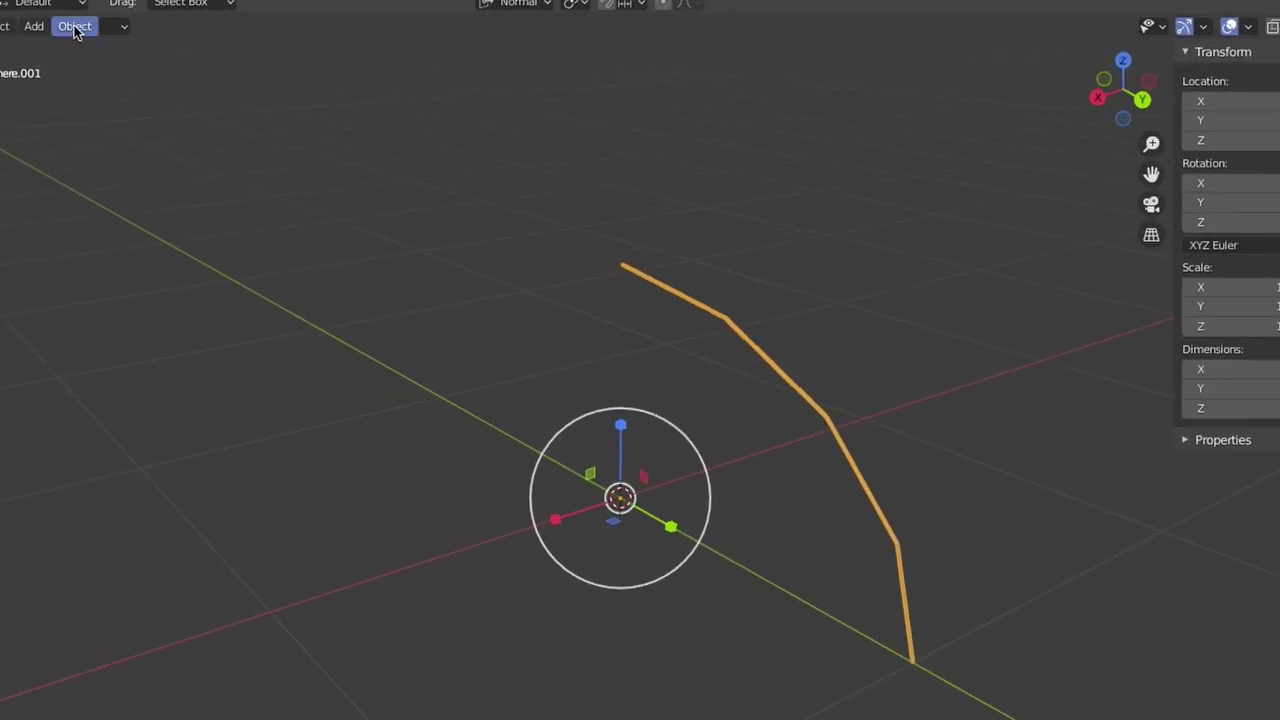
mouse_move(115, 552)
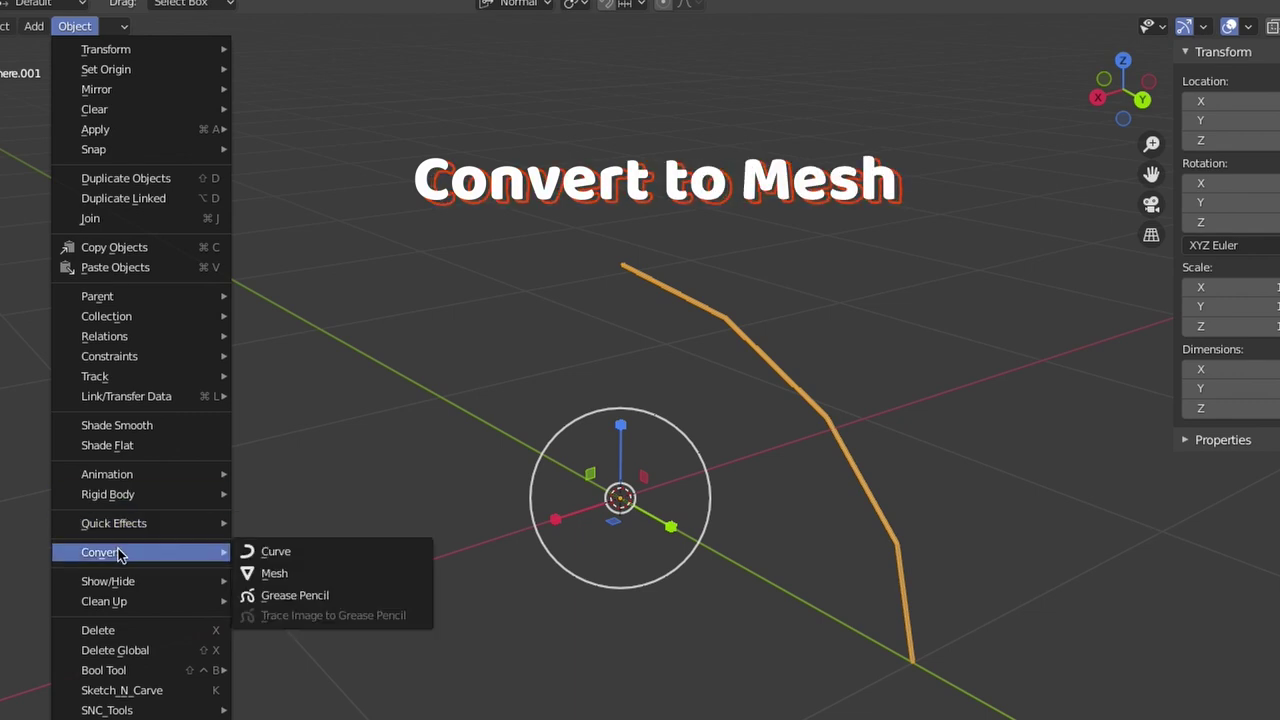
left_click(349, 576)
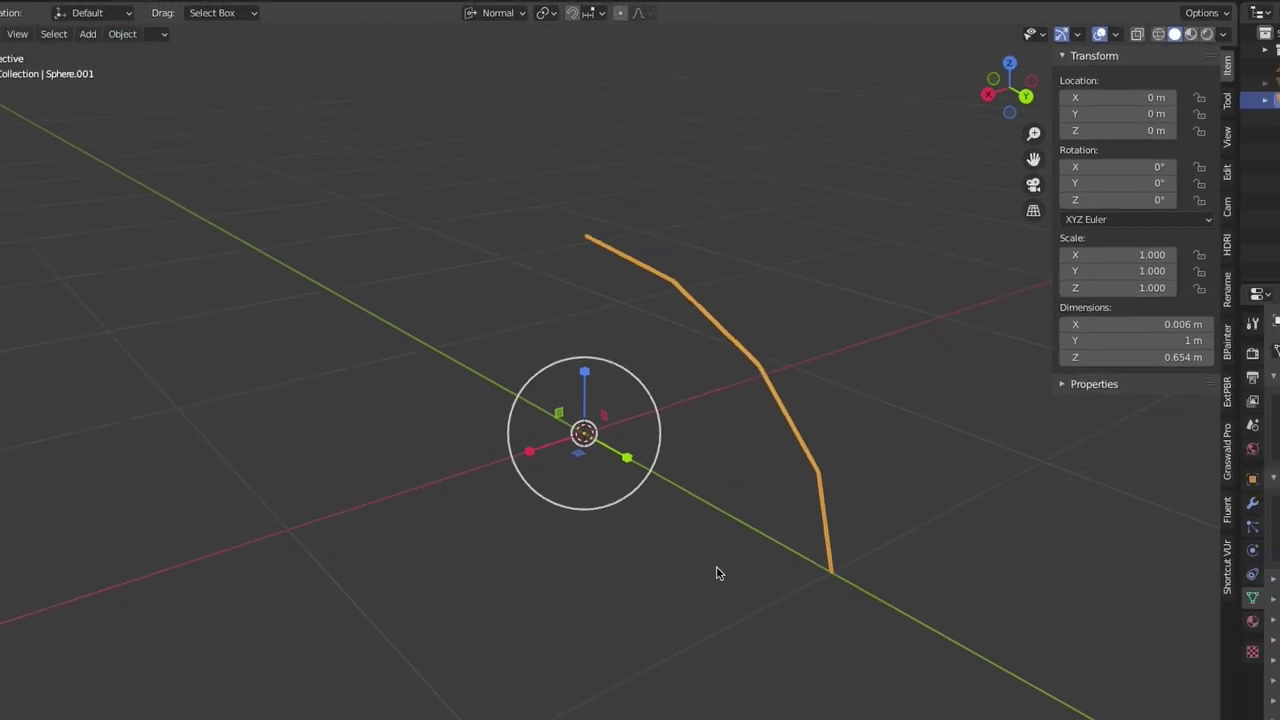
left_click(776, 661)
left_click(731, 427)
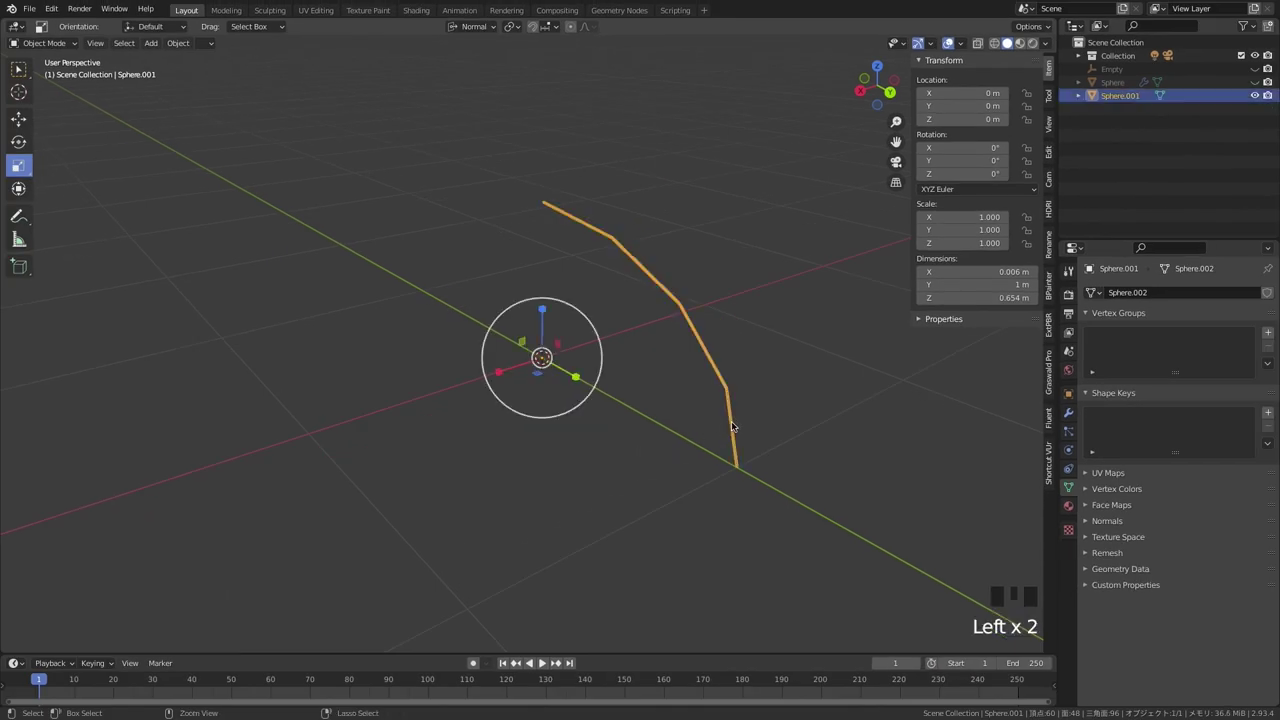
- Show the Sphere canopy again and select the Sphere.001 rib, focusing on its lower end at the canopy's tip
scroll(733, 428, "up", 5)
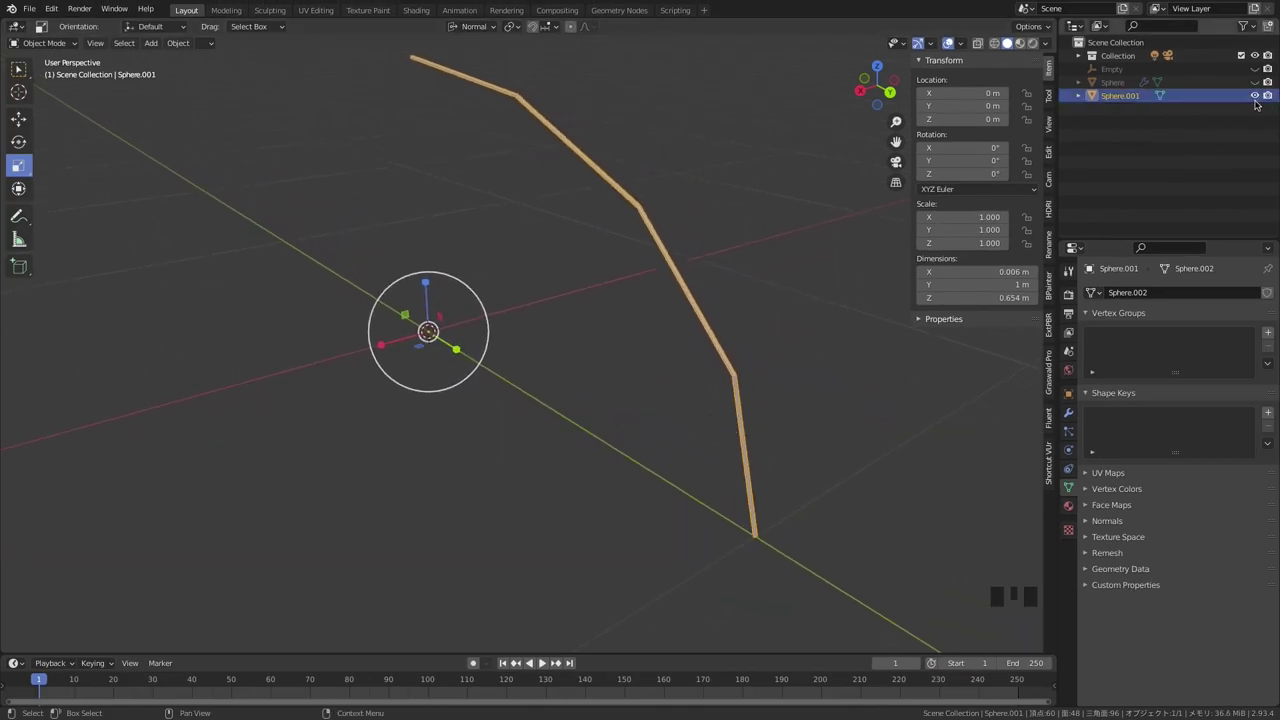
left_click(1255, 82)
scroll(760, 485, "up", 5)
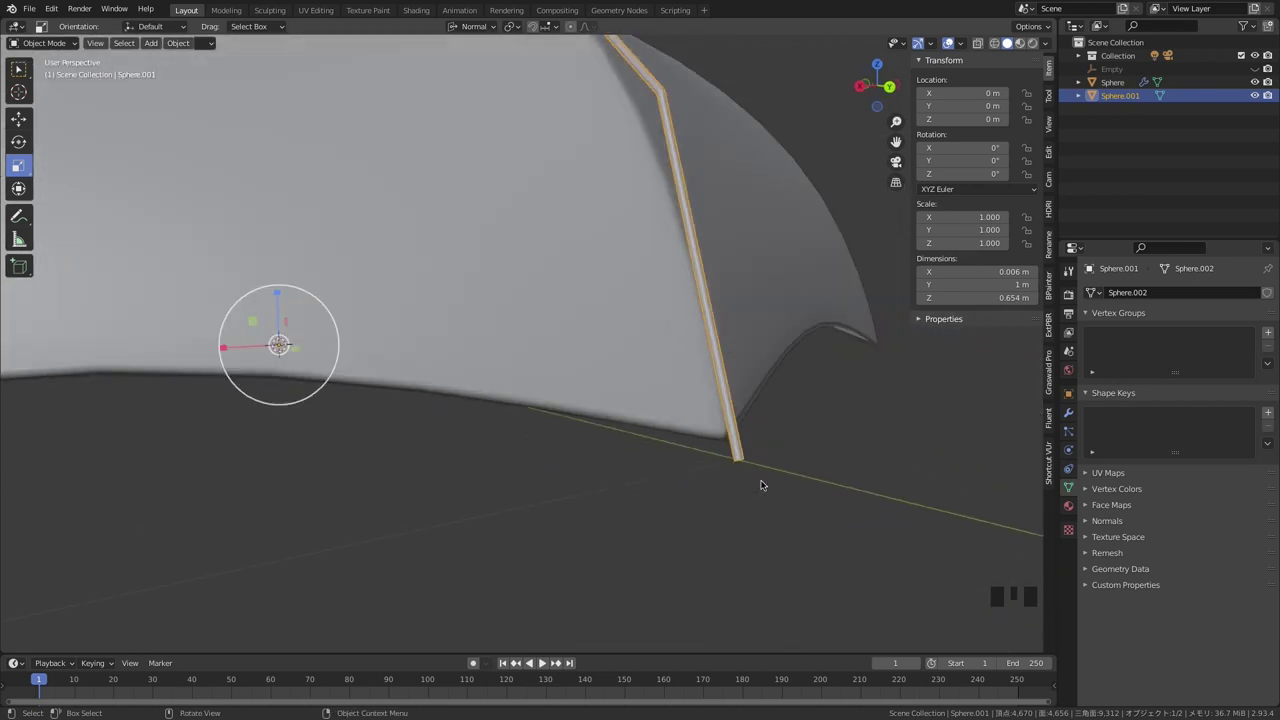
left_click(821, 472)
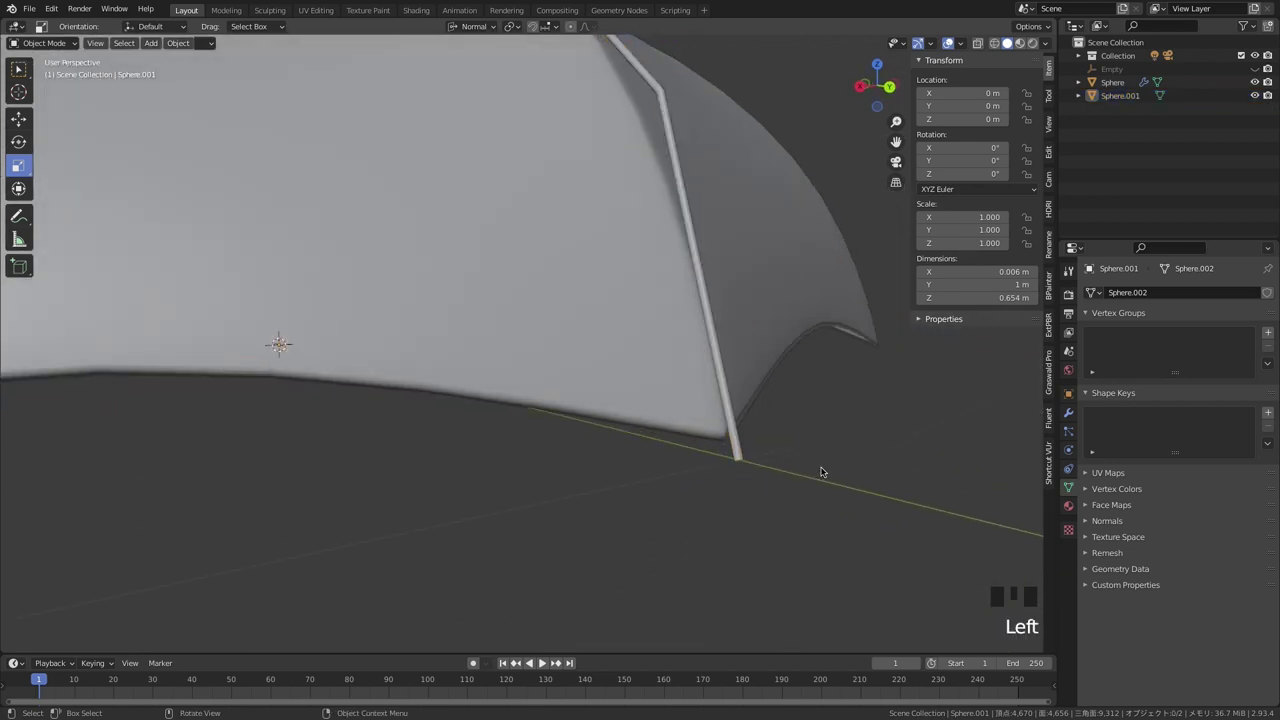
left_click(745, 454)
scroll(745, 456, "up", 5)
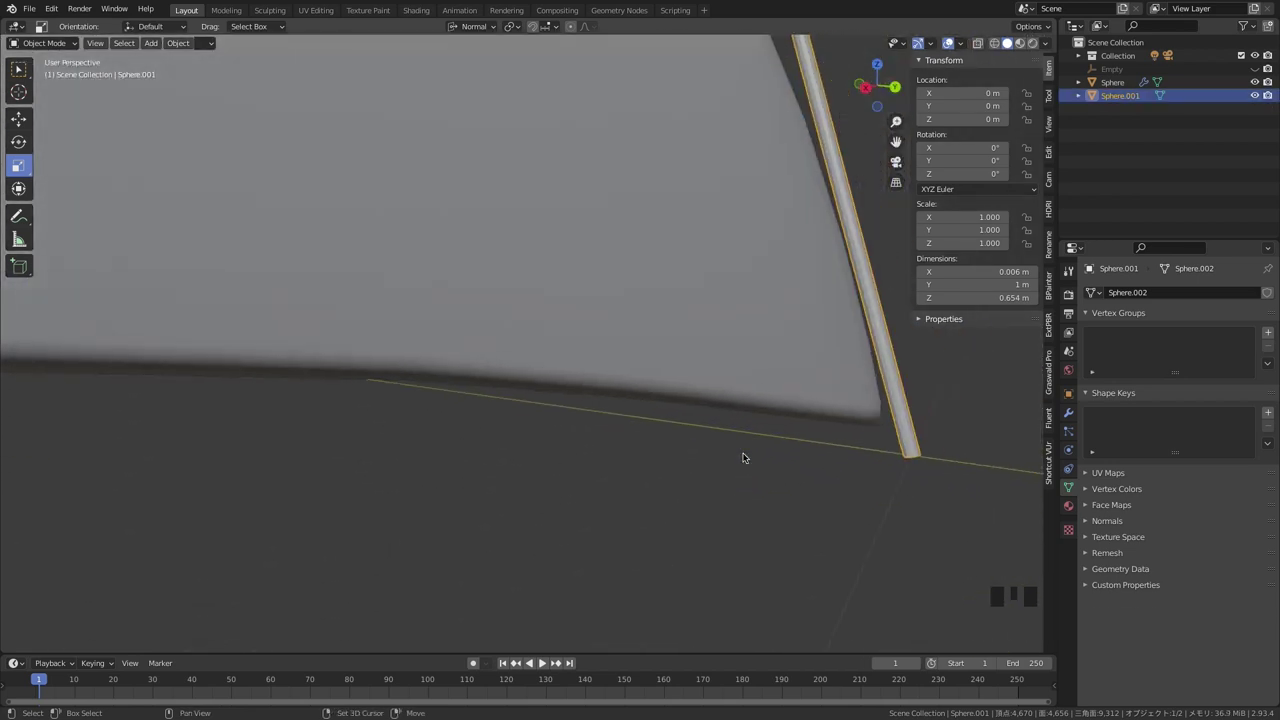
middle_click_drag(743, 458, 798, 459, "shift")
- In Edit Mode, add one loop cut around the rib's lowest segment and slide it close to the bottom end, factor about -0.90
key("Tab")
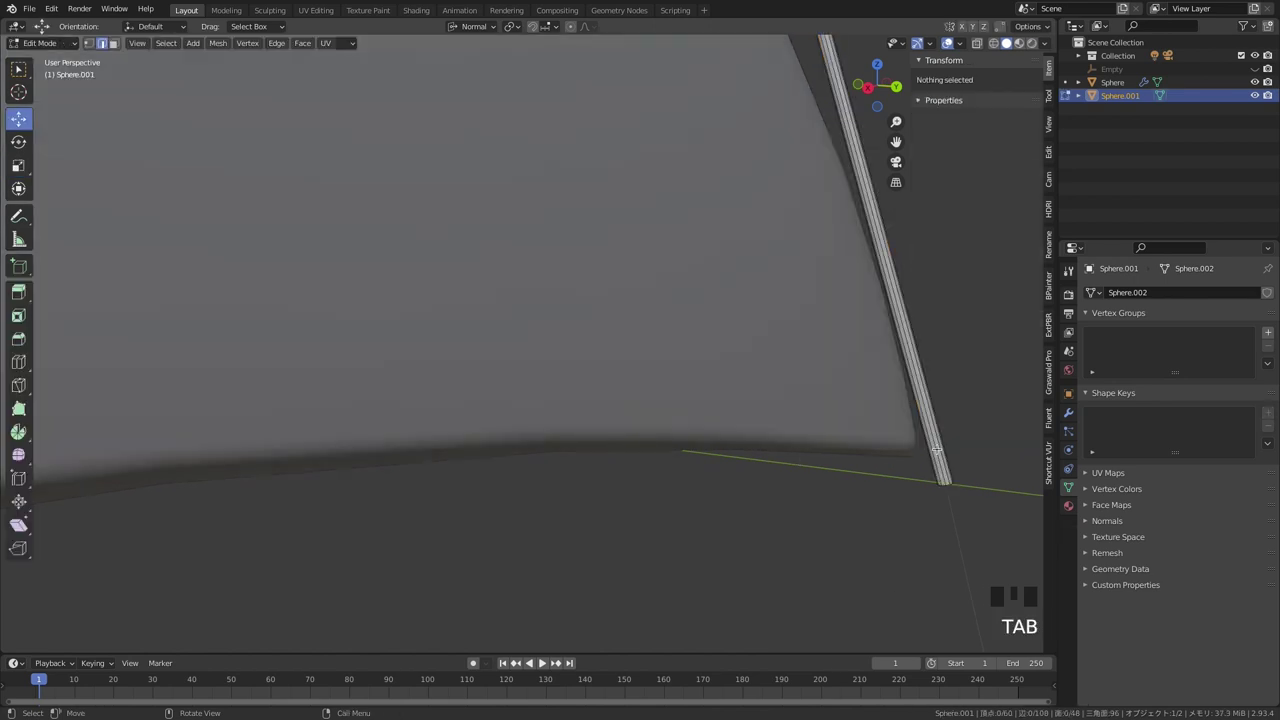
key("ctrl+r")
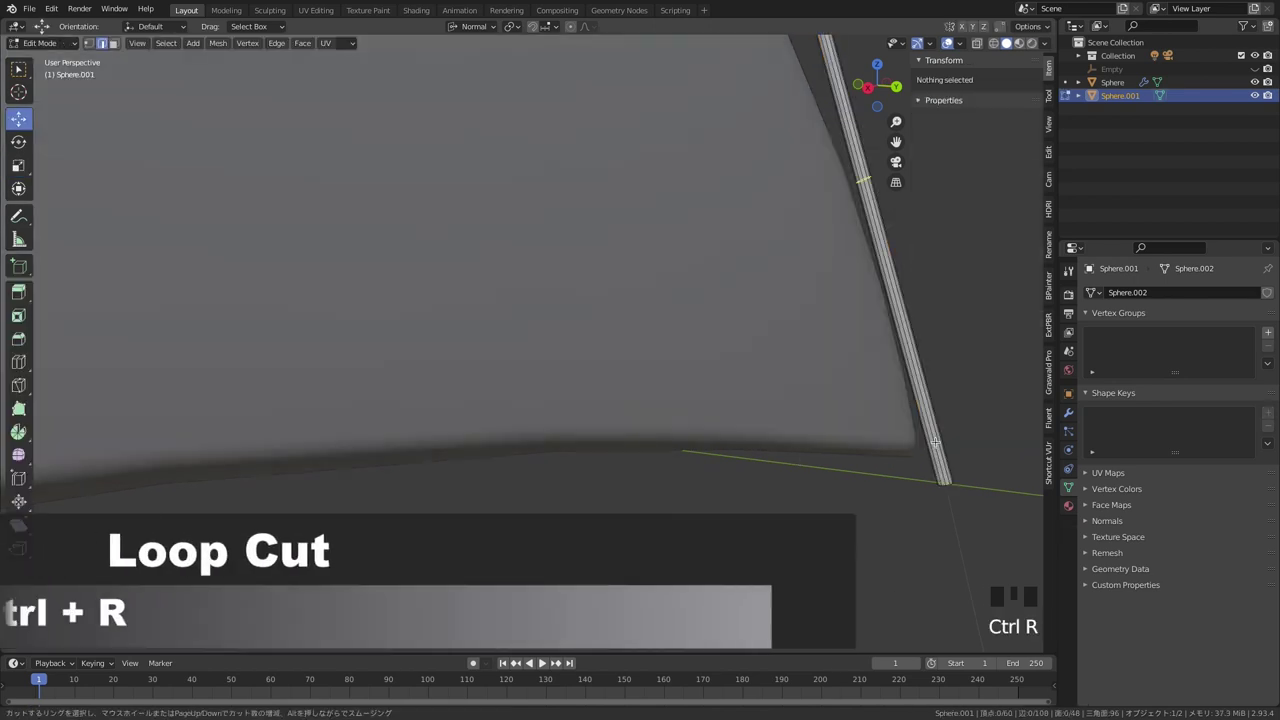
left_click(935, 443)
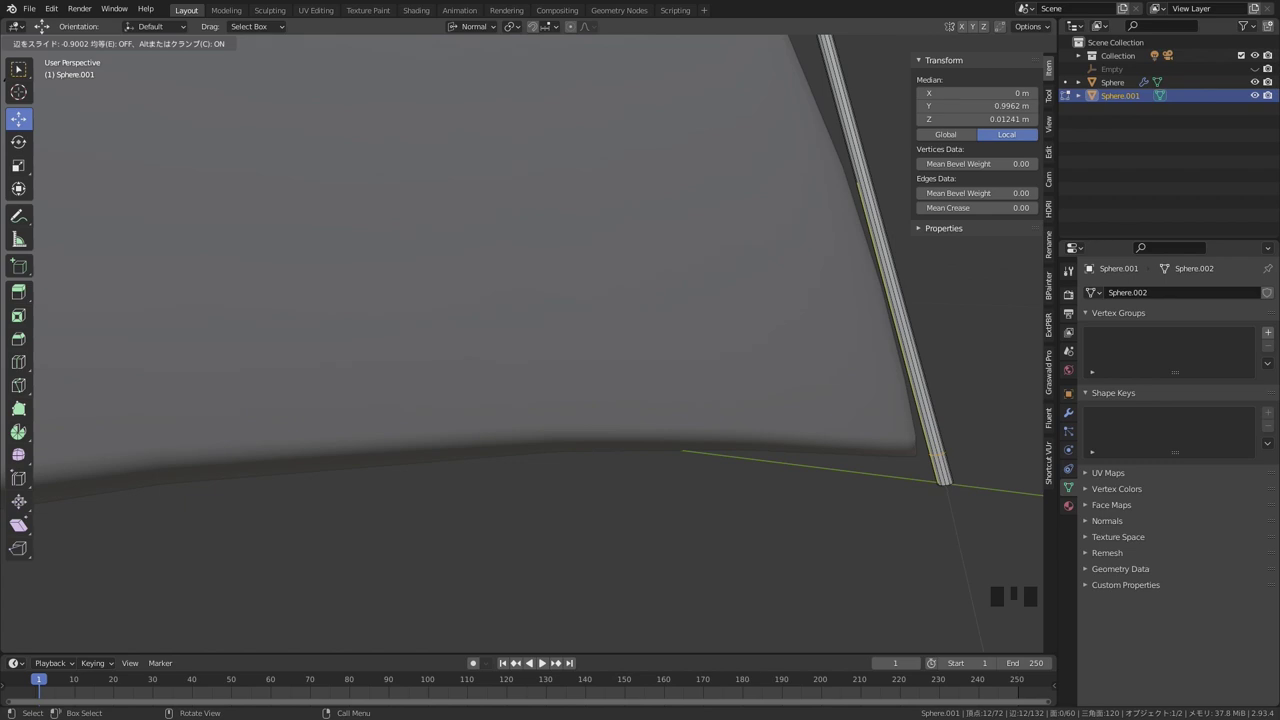
key("Return")
- Select every face around the short section between the new loop and the rib's bottom end, using face selection in wireframe display
middle_click_drag(534, 400, 543, 403)
key("KP_Decimal")
key("3")
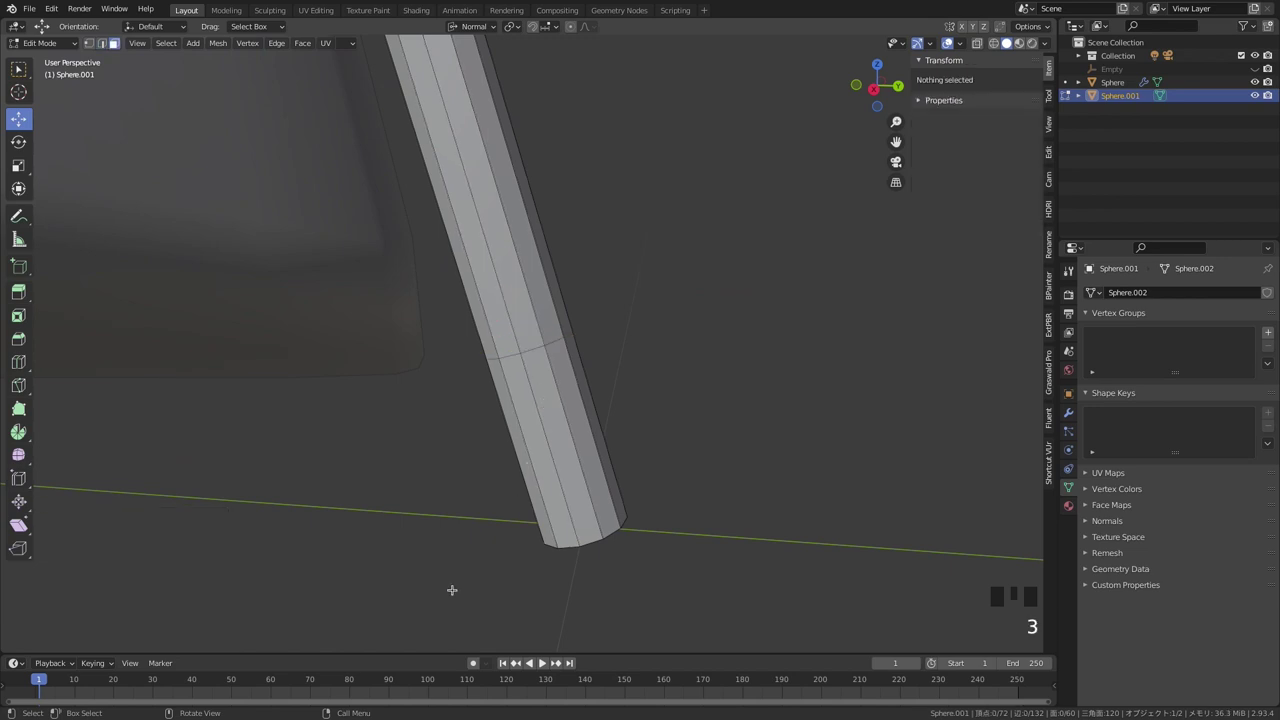
left_click_drag(452, 590, 734, 405)
middle_click_drag(734, 405, 737, 405)
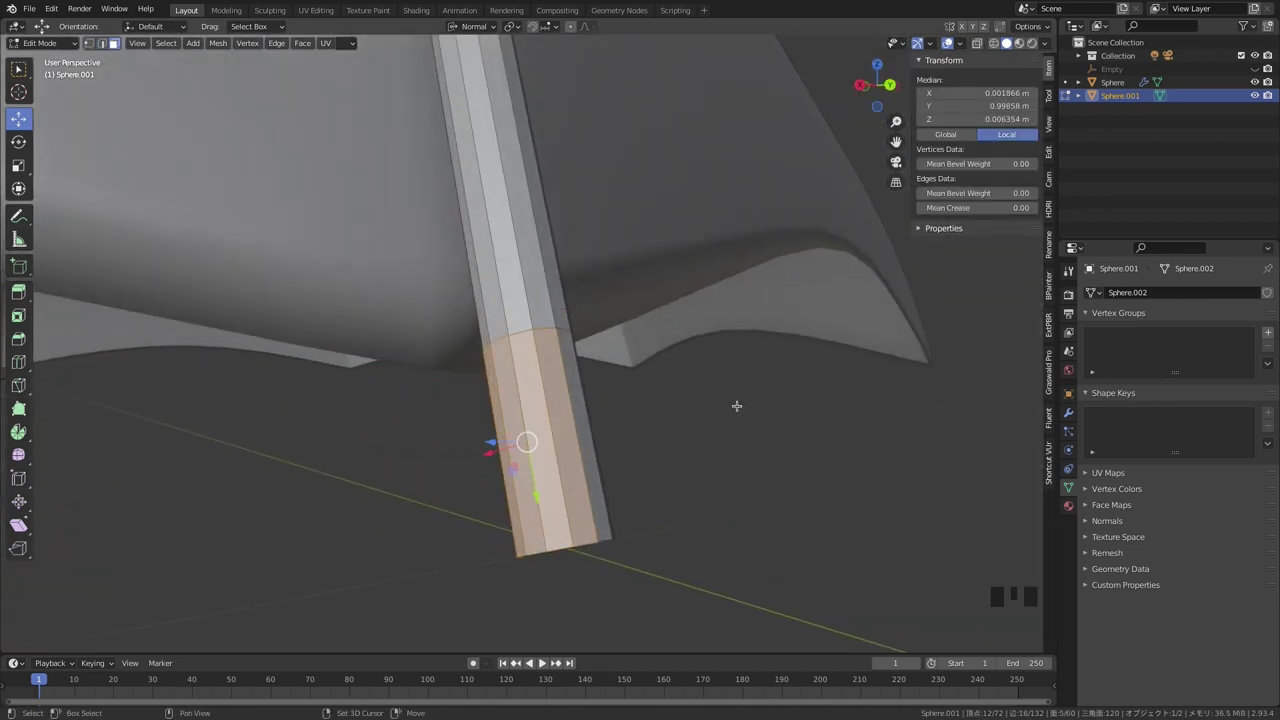
key("shift+z")
key("shift+z")
key("shift+z")
left_click_drag(408, 610, 725, 405)
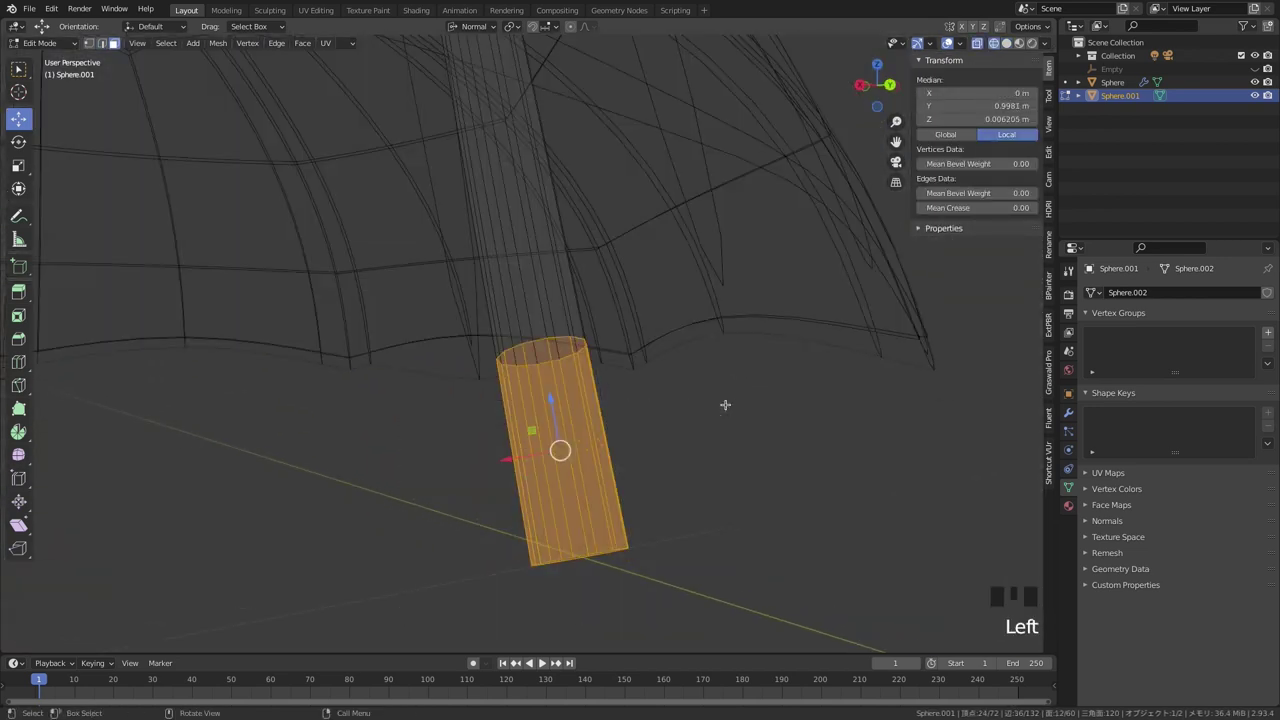
middle_click_drag(725, 405, 725, 405)
- Duplicate the selected end section, keep the copy in place around the rib and scale it up to about 1.269
key("shift+d")
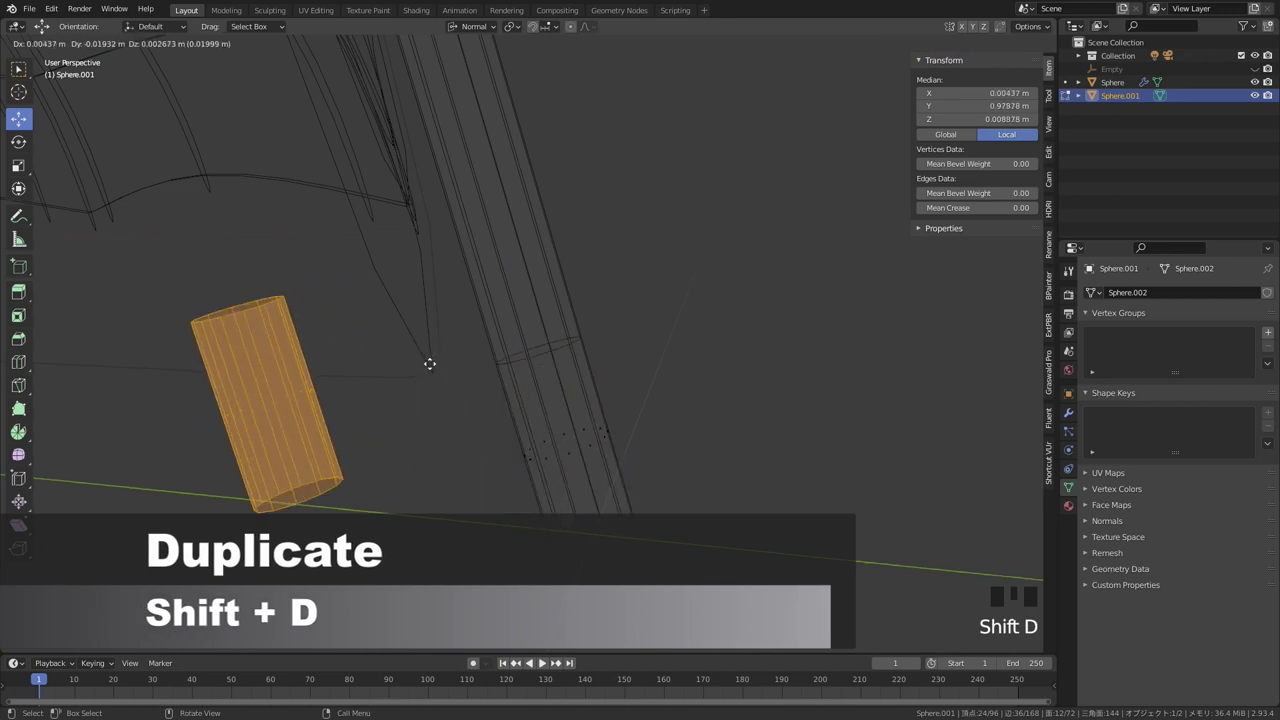
left_click(599, 379)
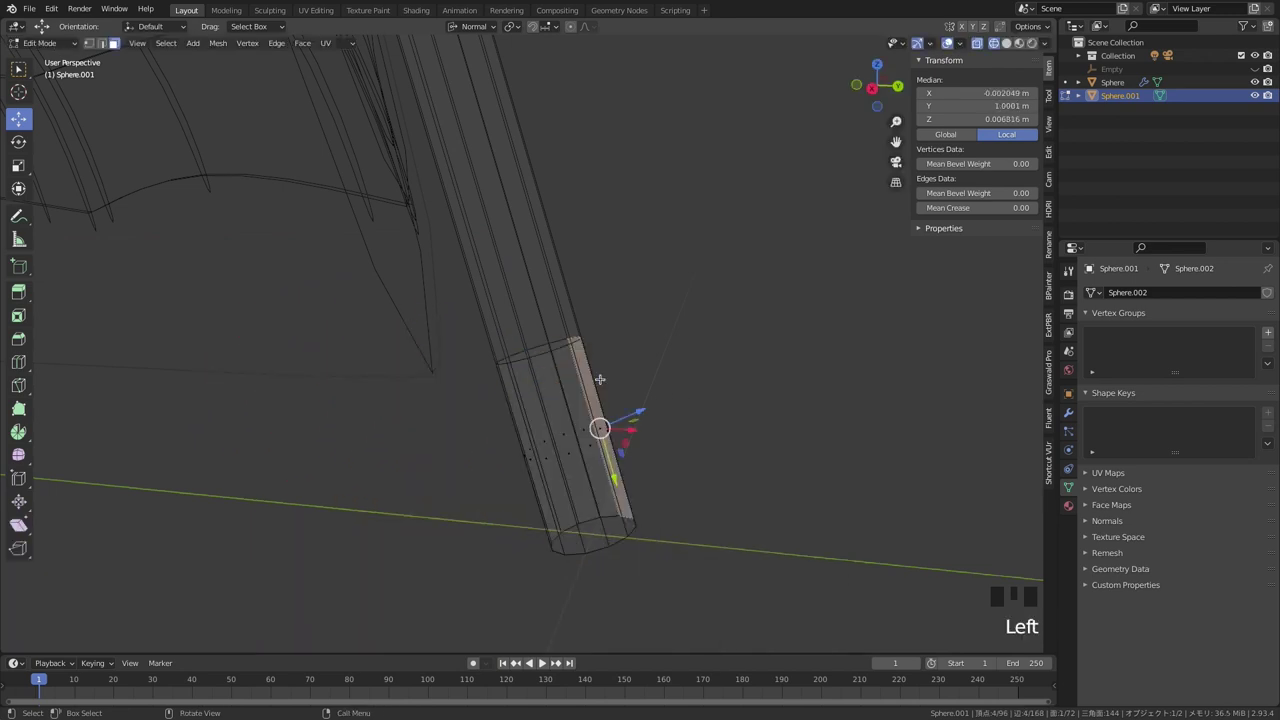
key("ctrl+z")
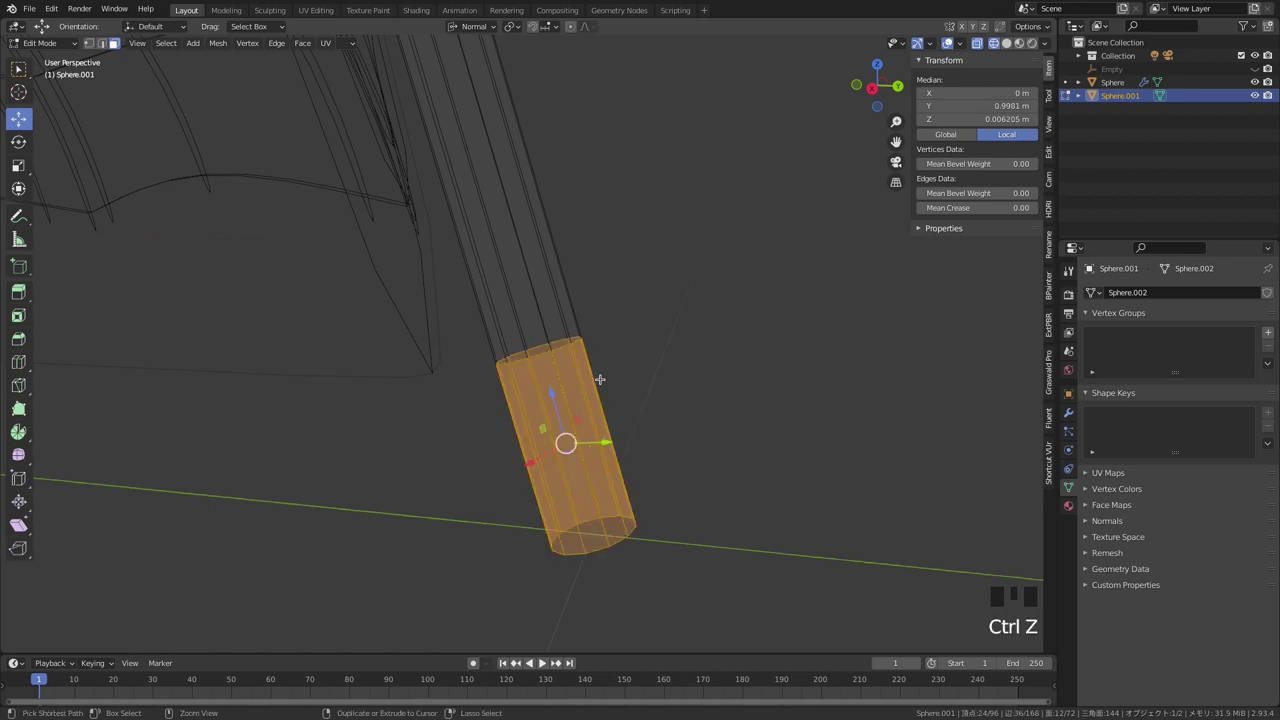
key("s")
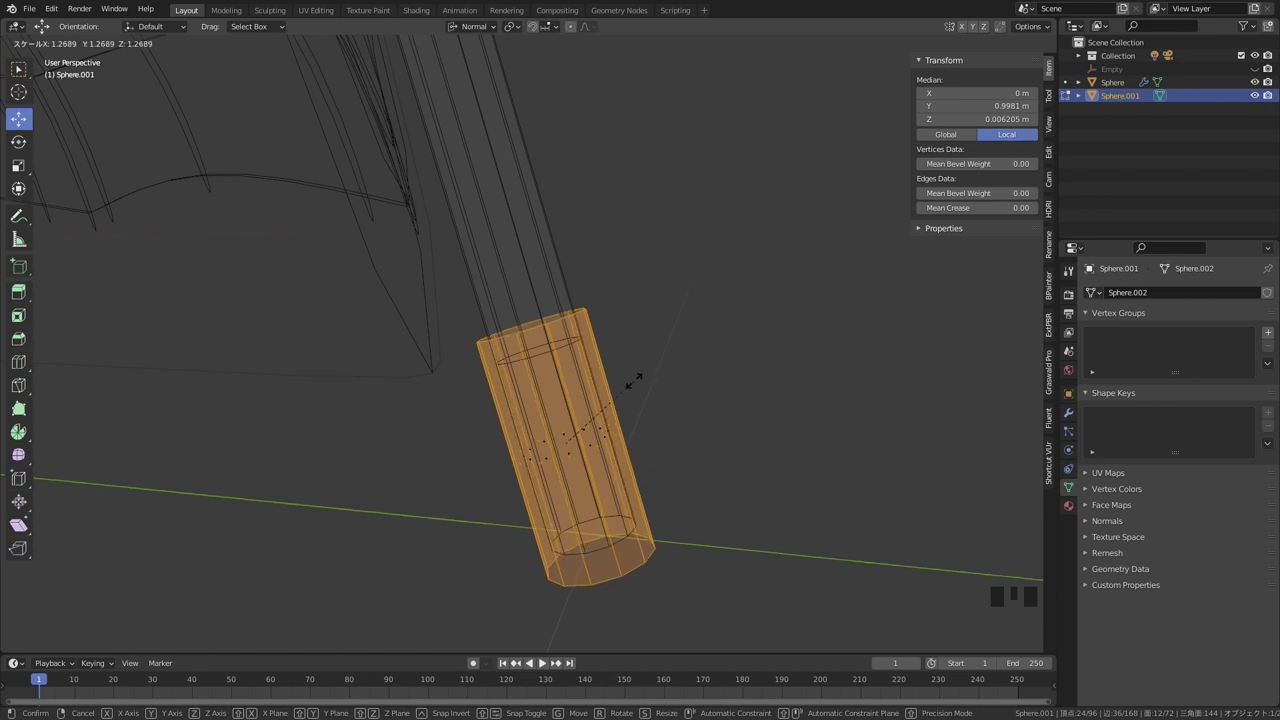
left_click(633, 381)
middle_click_drag(633, 381, 633, 381)
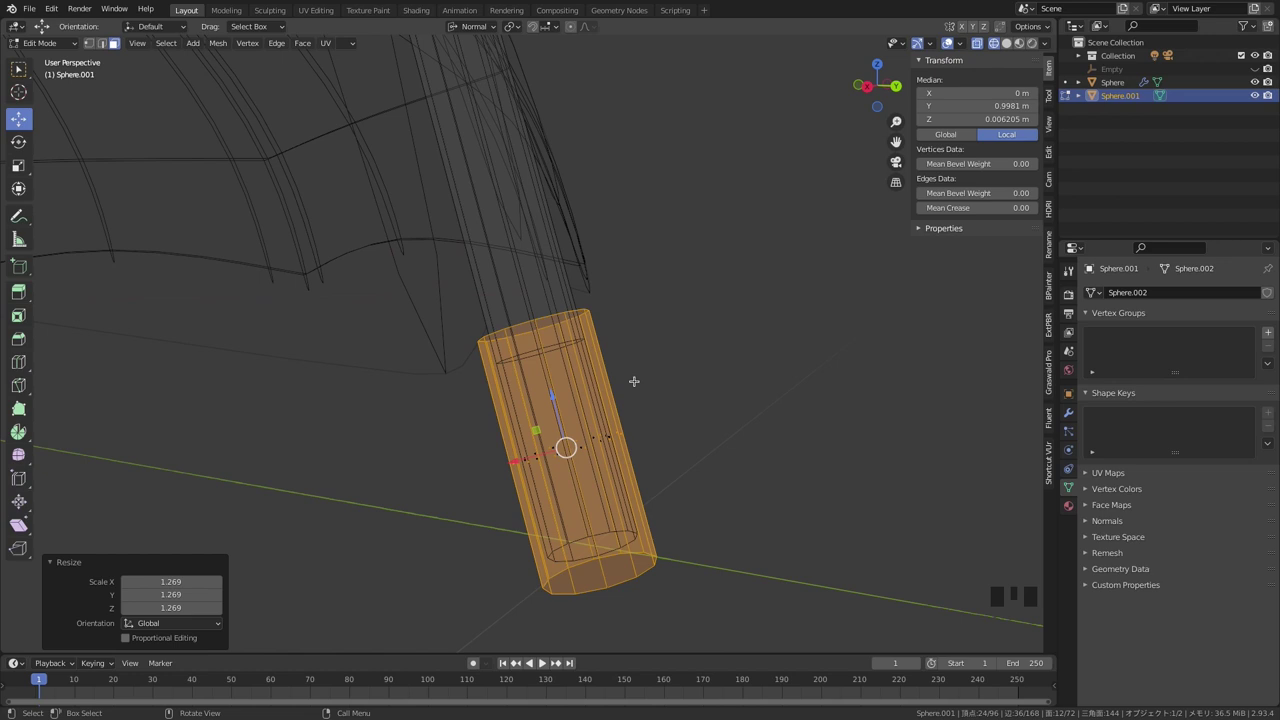
- Return to solid display and enlarge the duplicated end cap uniformly by a further factor of about 1.049
key("shift+z")
middle_click_drag(633, 381, 634, 380)
key("s")
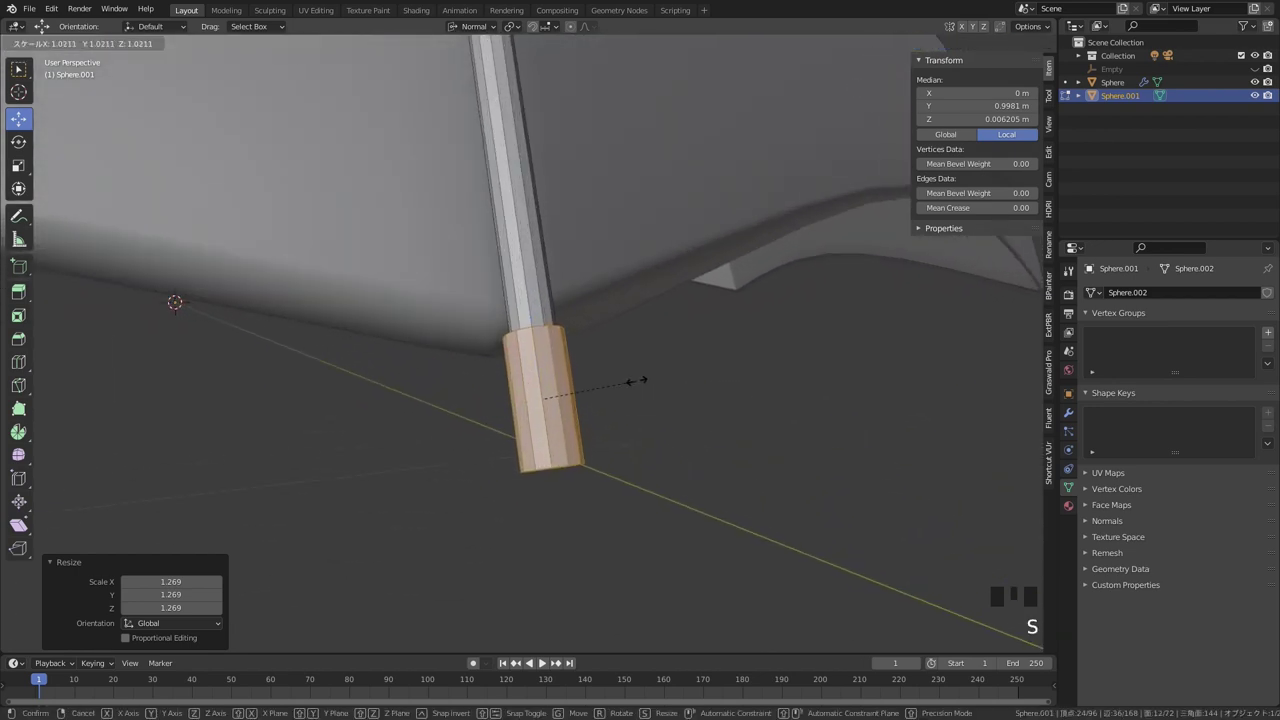
left_click(638, 381)
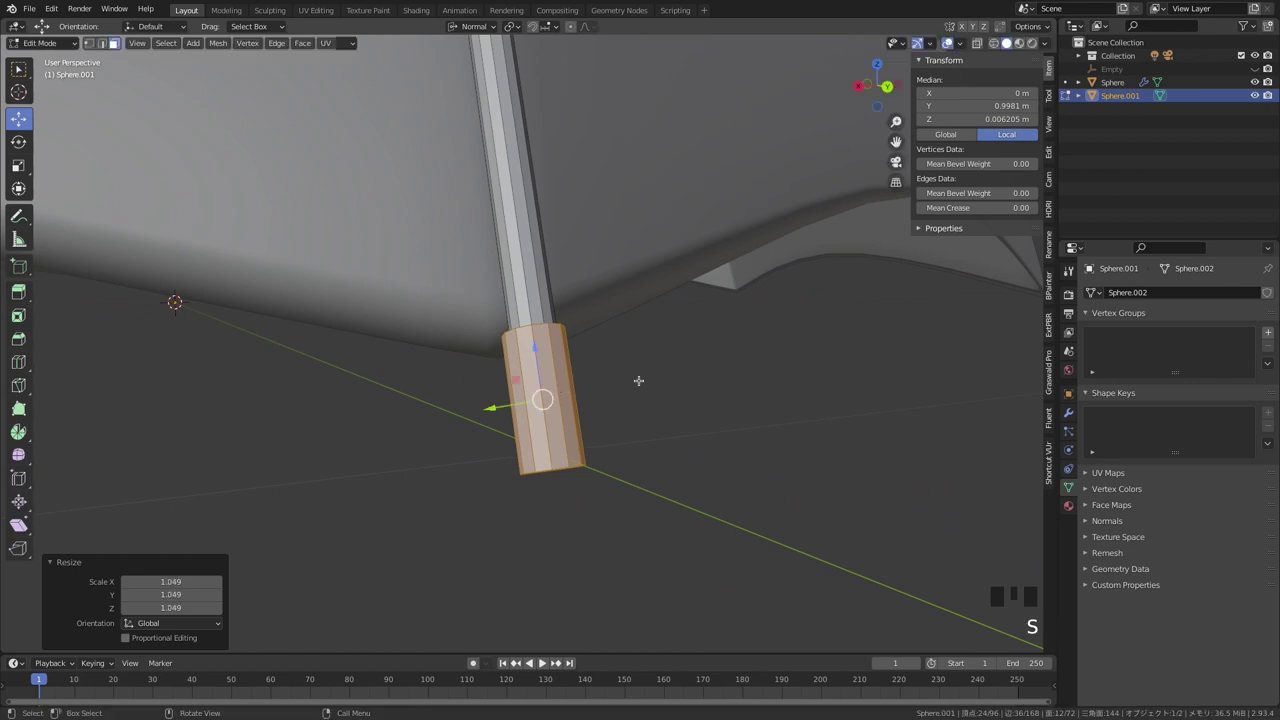
- Separate the selected end cap faces from the rib into their own object
right_click(638, 381)
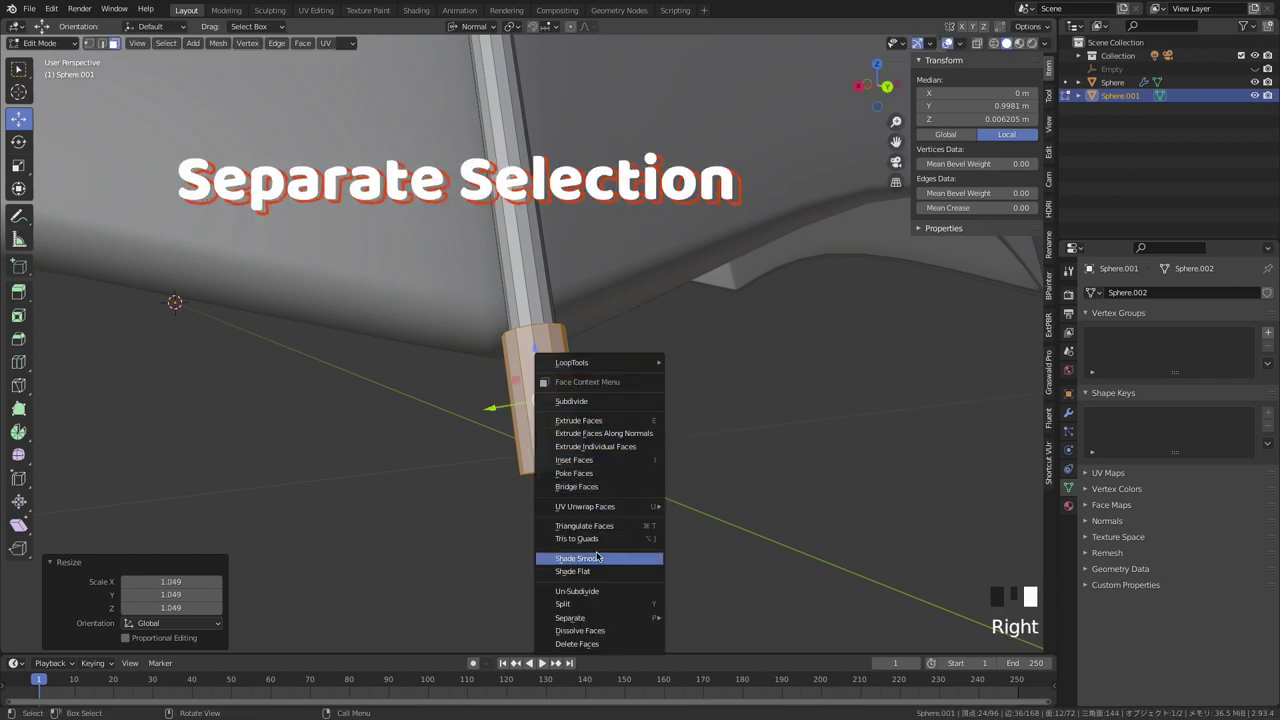
mouse_move(597, 622)
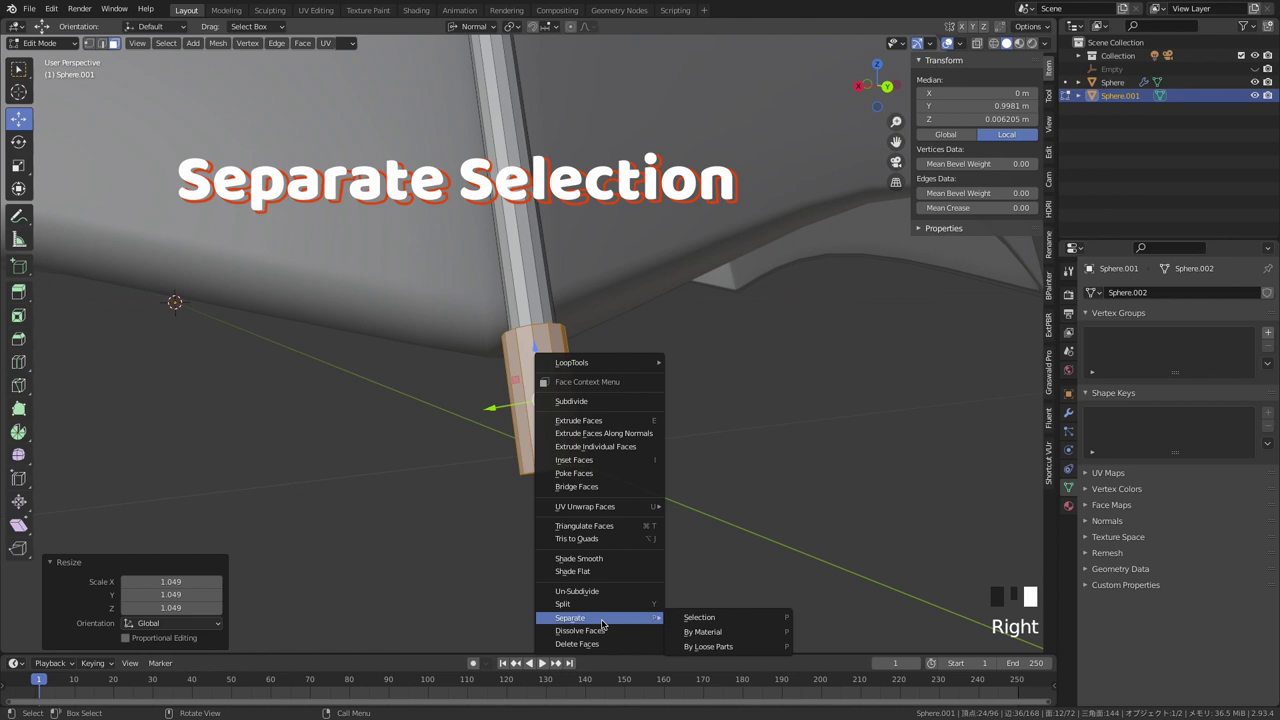
left_click(697, 624)
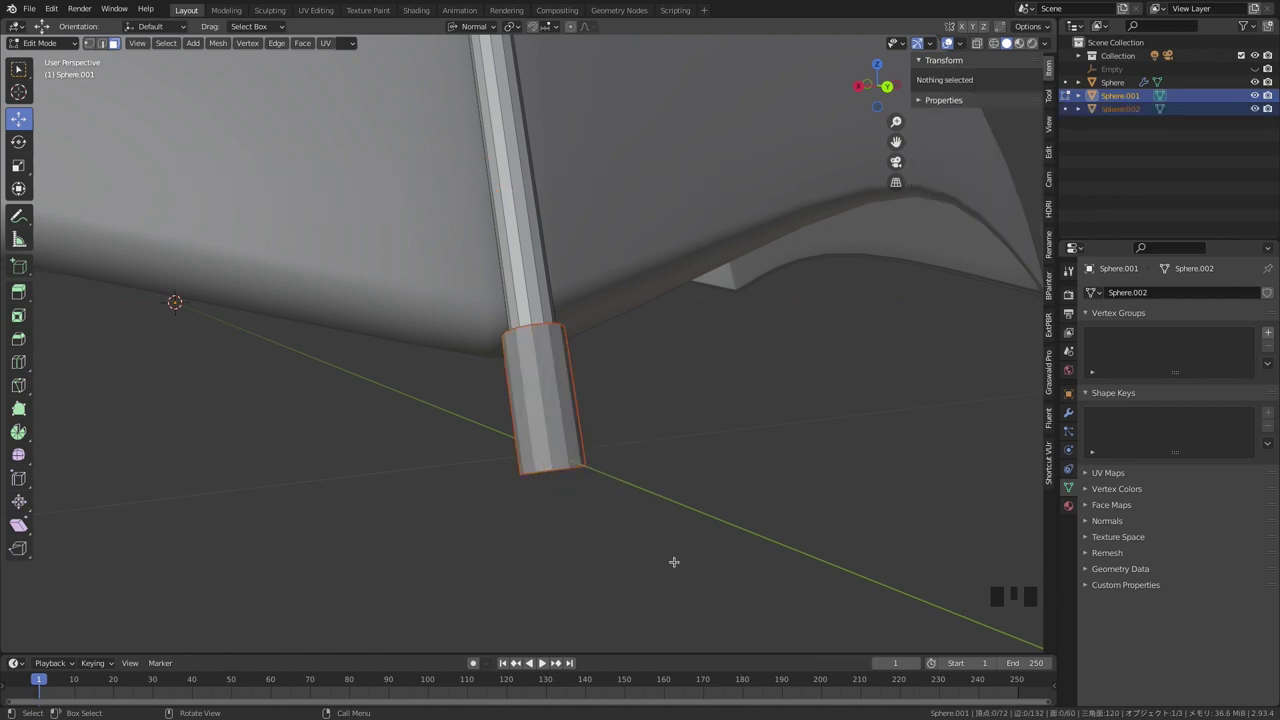
left_click(656, 450)
middle_click_drag(656, 450, 656, 450)
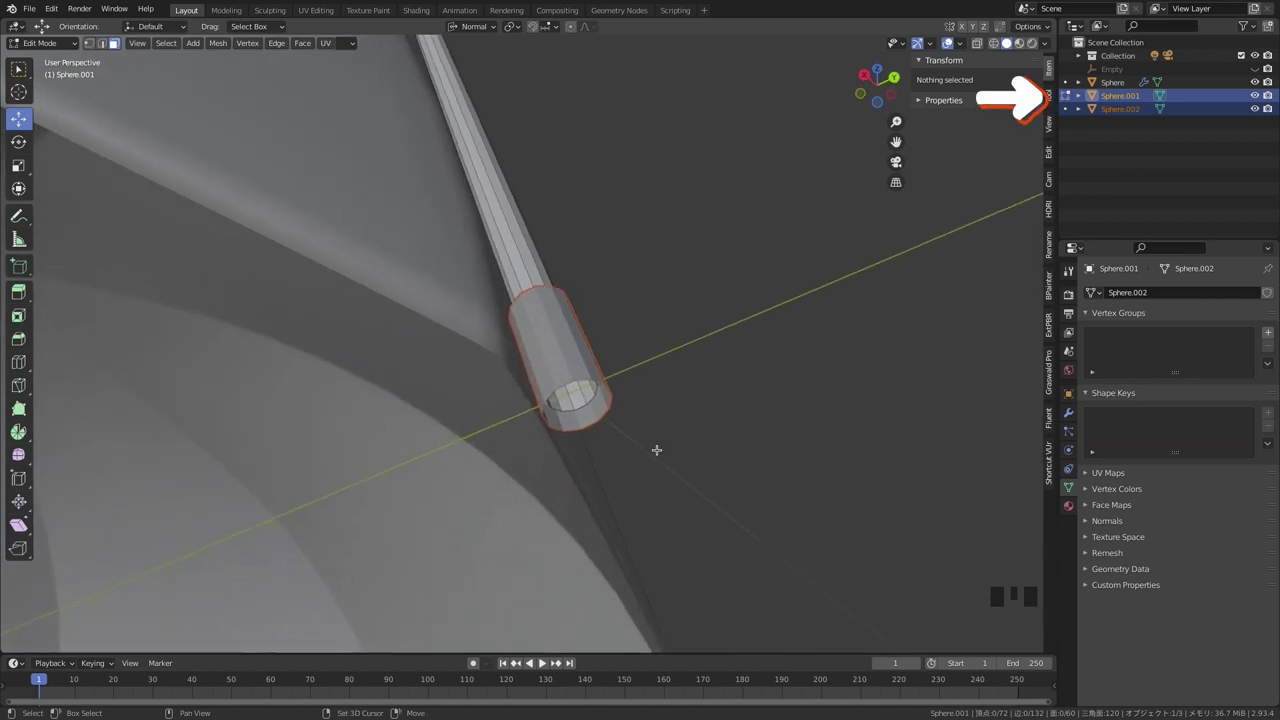
- Edit the separated cap object Sphere.002, select its open bottom edge loop and fill it with a face
key("Tab")
left_click(585, 382)
key("Tab")
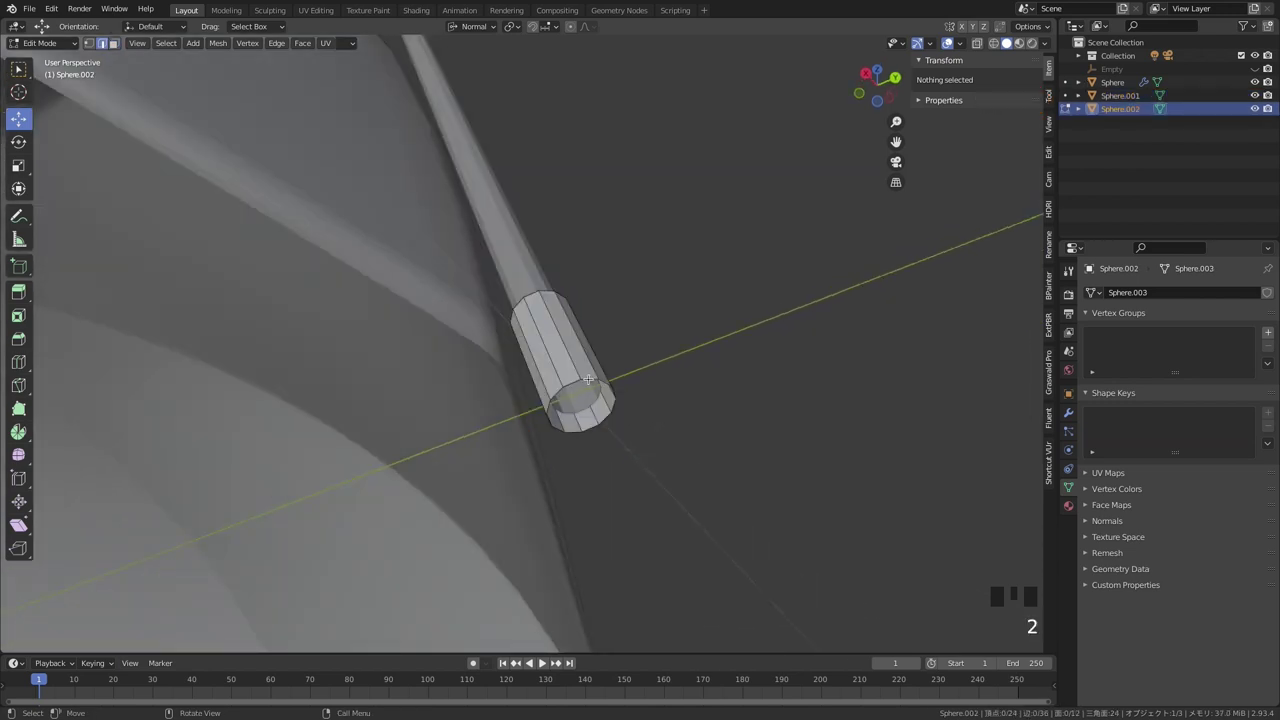
left_click(588, 379)
left_click(588, 379)
left_click(588, 379)
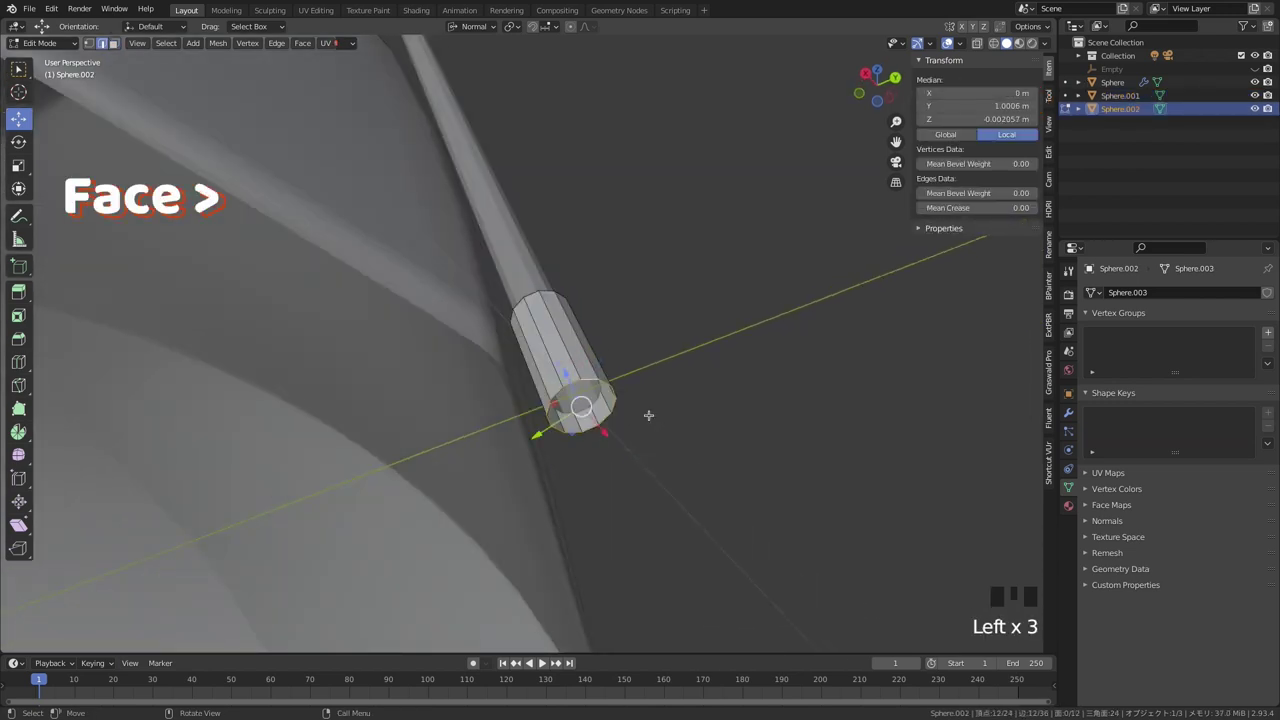
key("f")
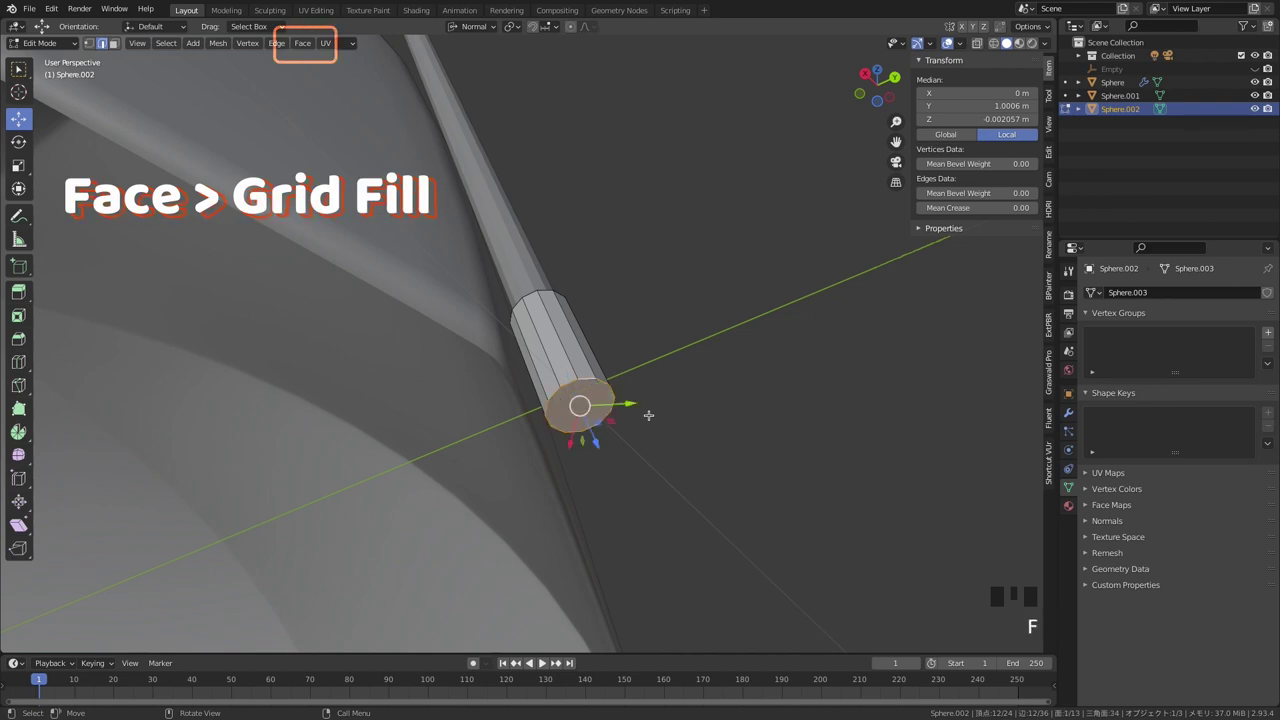
left_click(709, 420)
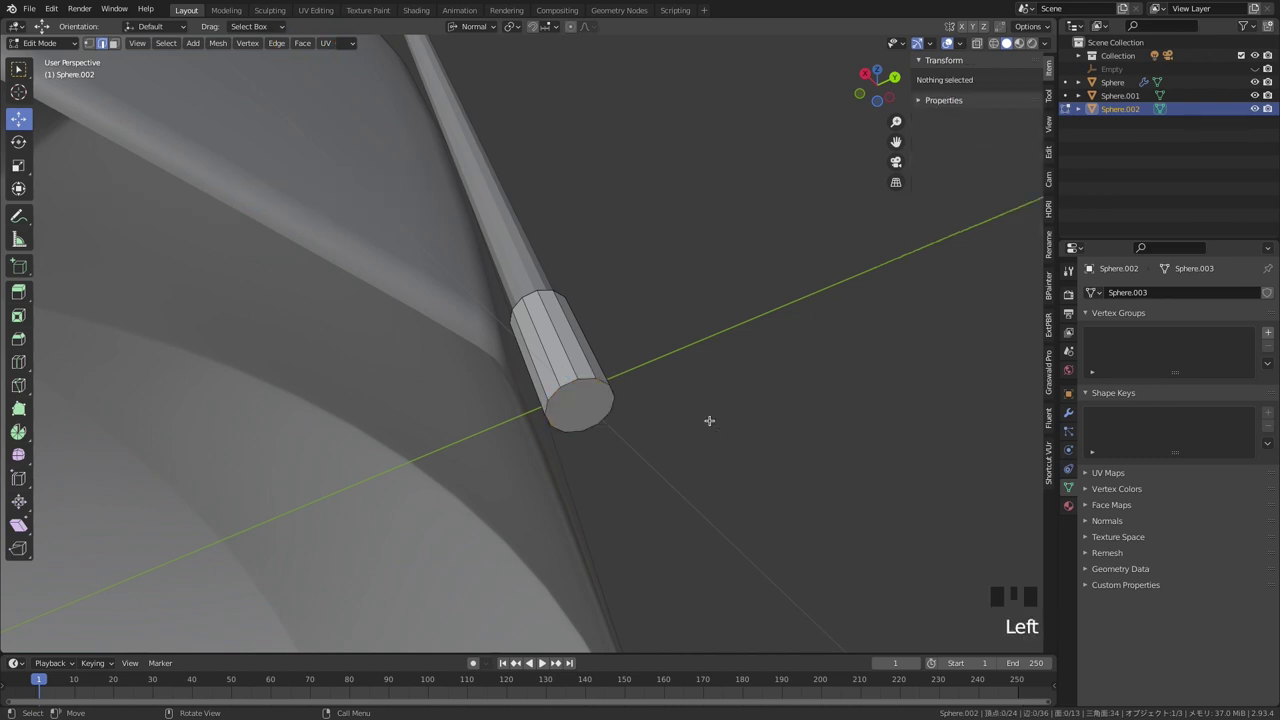
scroll(709, 420, "up", 2)
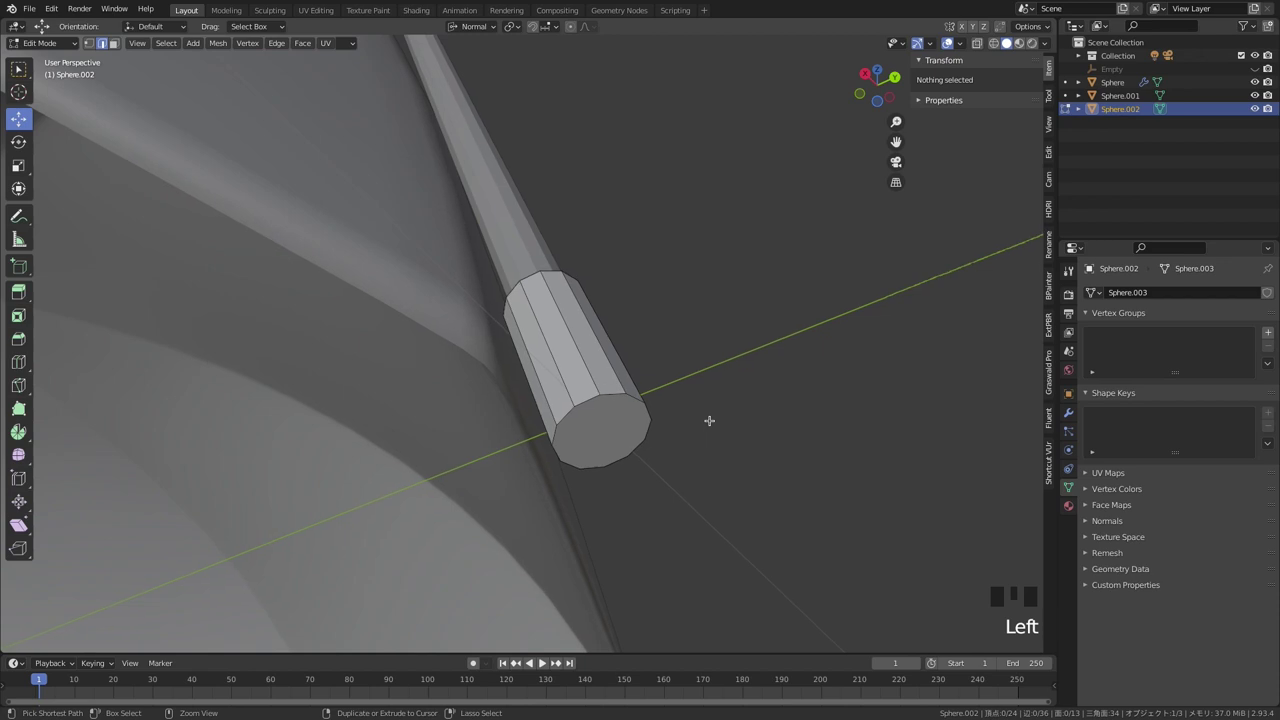
- Select the upper open edge loop of the cap around the rib and fill it with a face
middle_click_drag(629, 372, 629, 372)
left_click(578, 334)
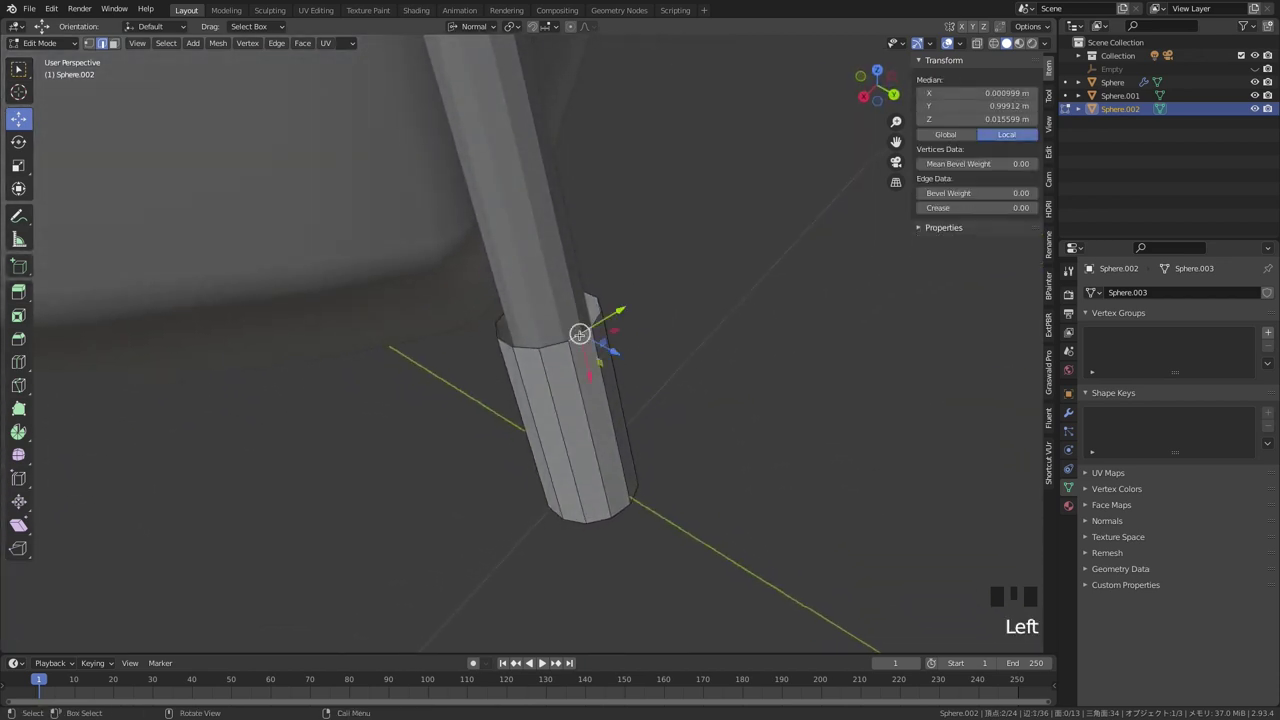
double_click(578, 334)
key("f")
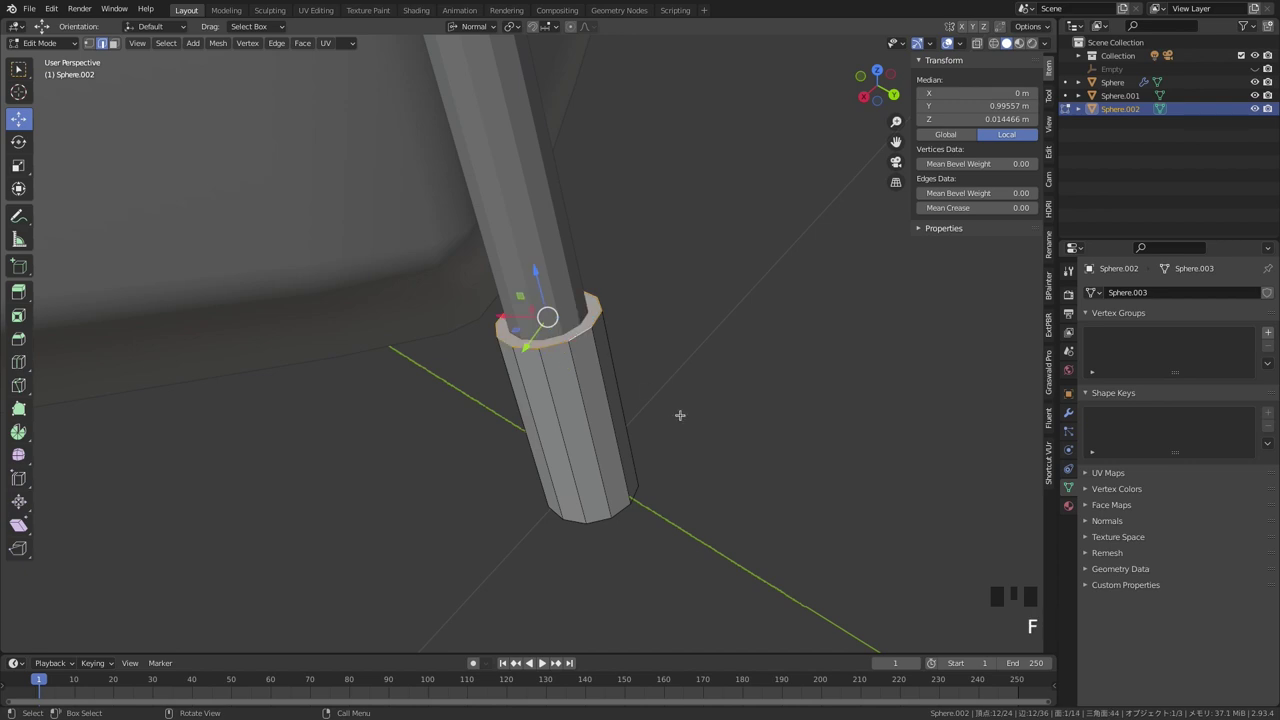
- Select the cap's lower end face and extrude it outward by about 0.0044 m
middle_click_drag(680, 415, 680, 415)
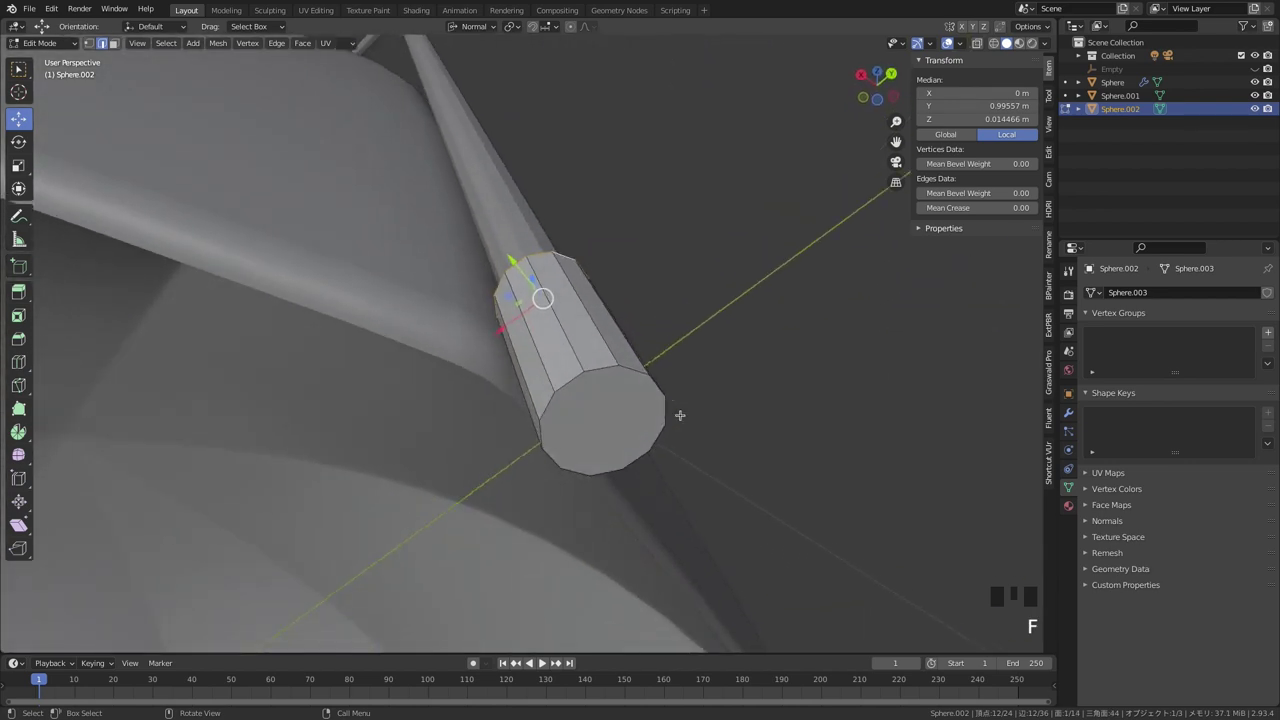
left_click(634, 370)
double_click(635, 370)
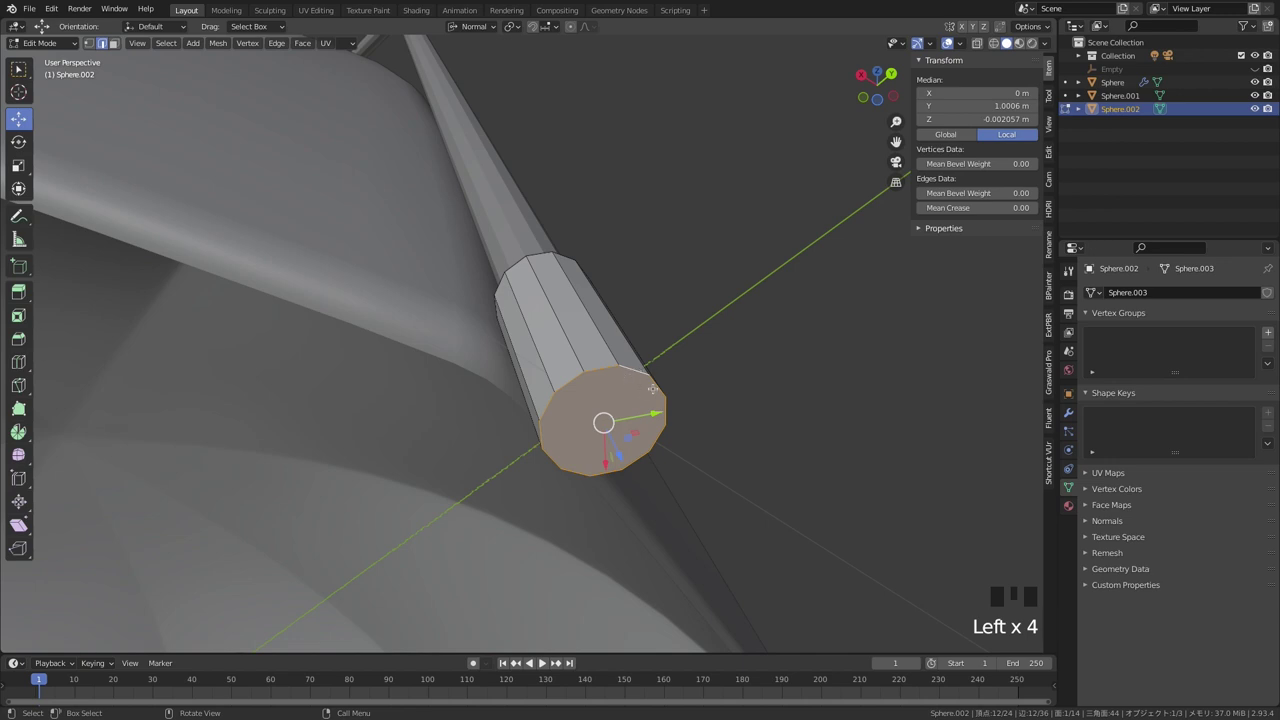
left_click(760, 383)
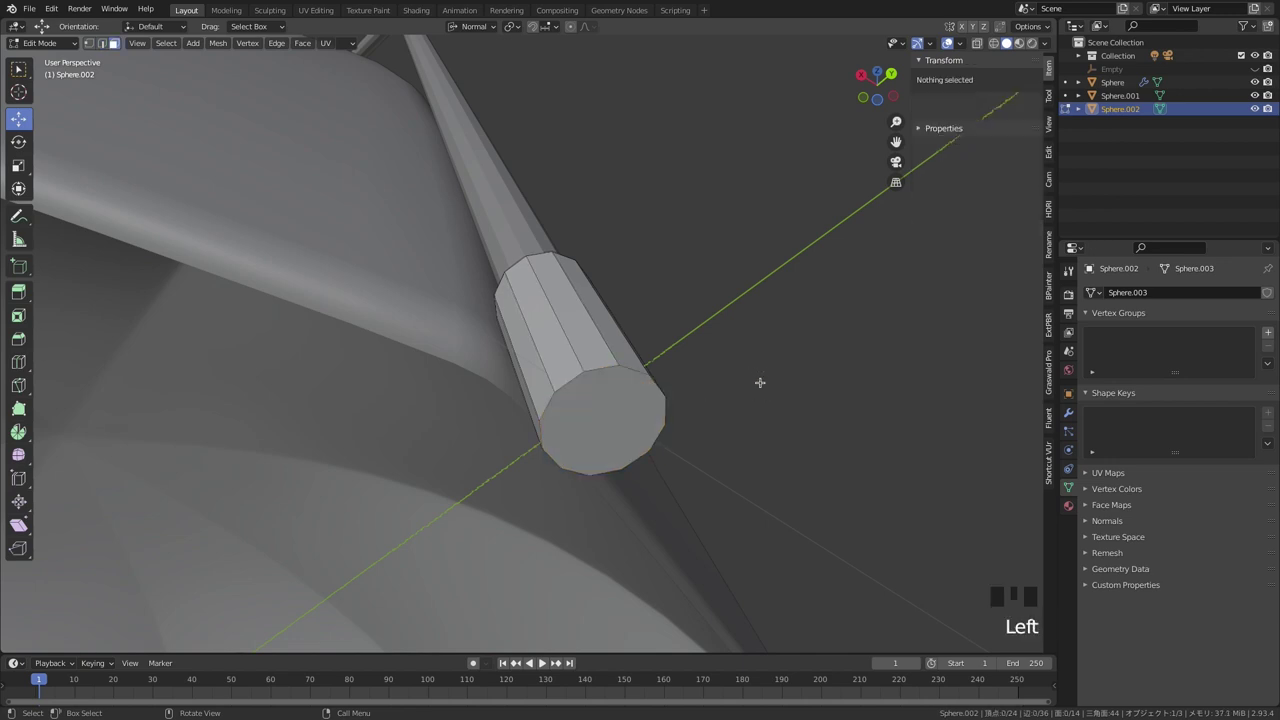
left_click(584, 423)
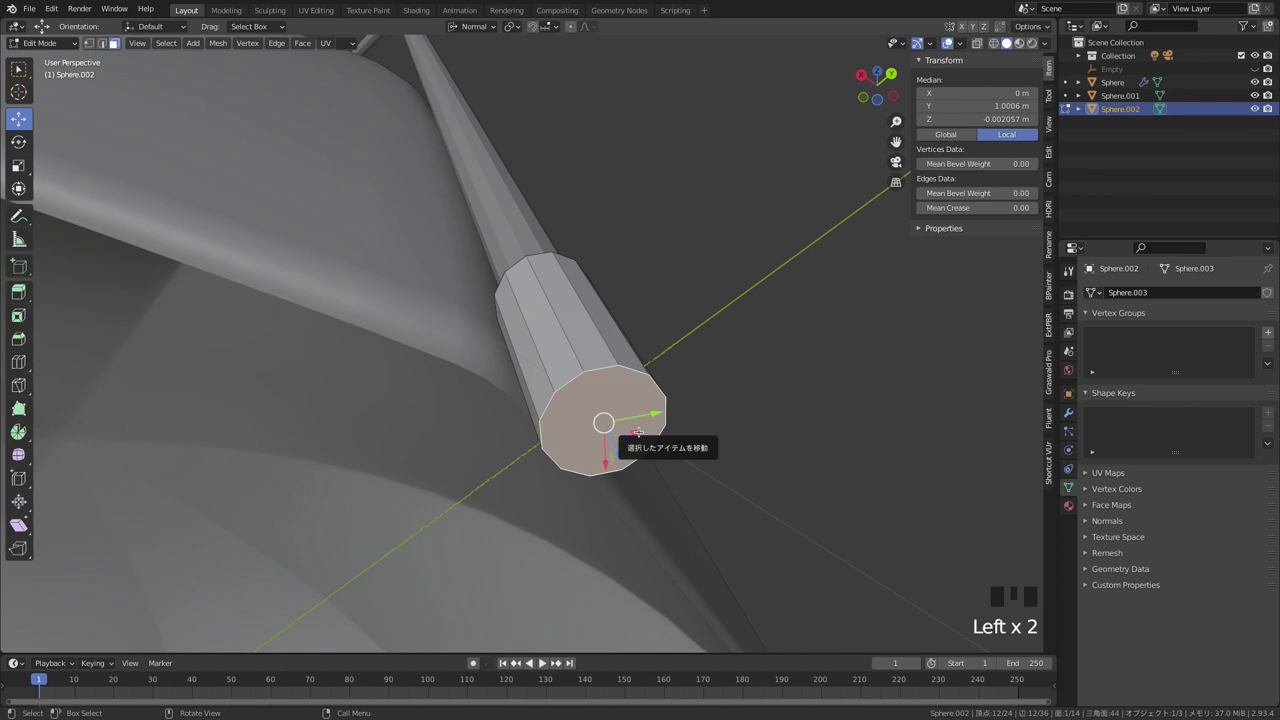
key("e")
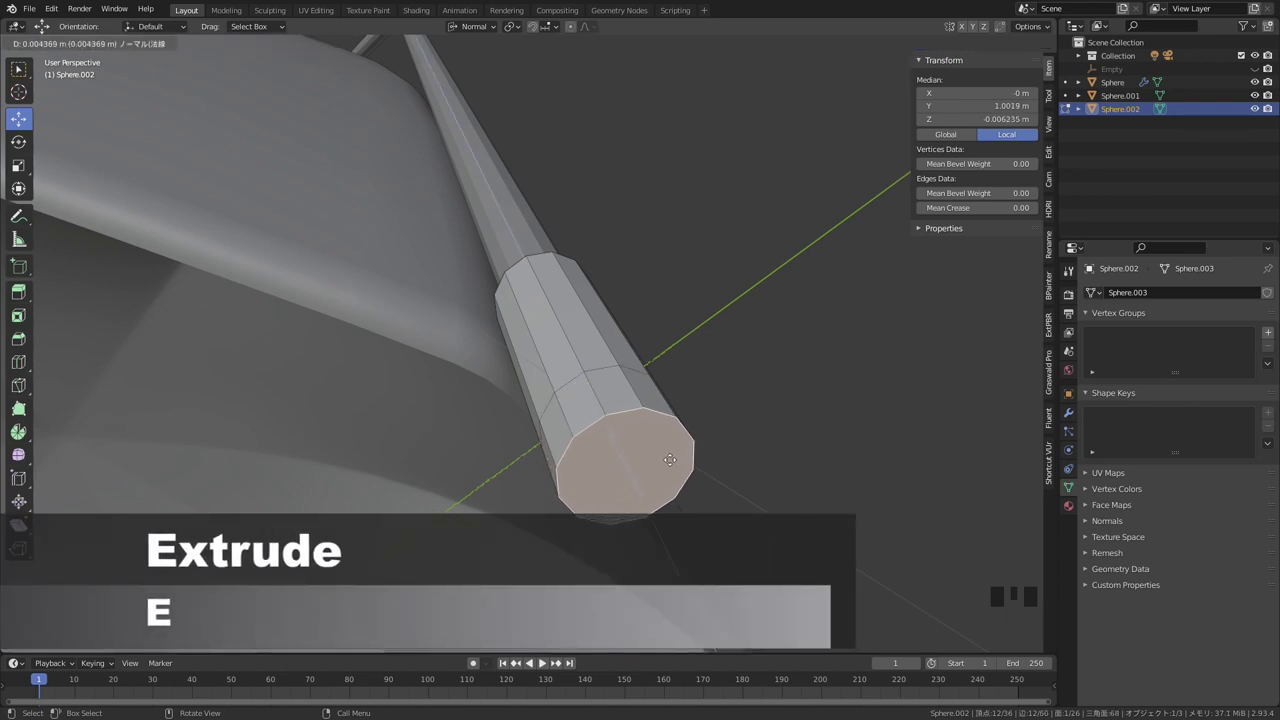
left_click(669, 457)
- Taper the cap's tip by scaling the extruded end face uniformly to about 0.535, and deselect it
key("s")
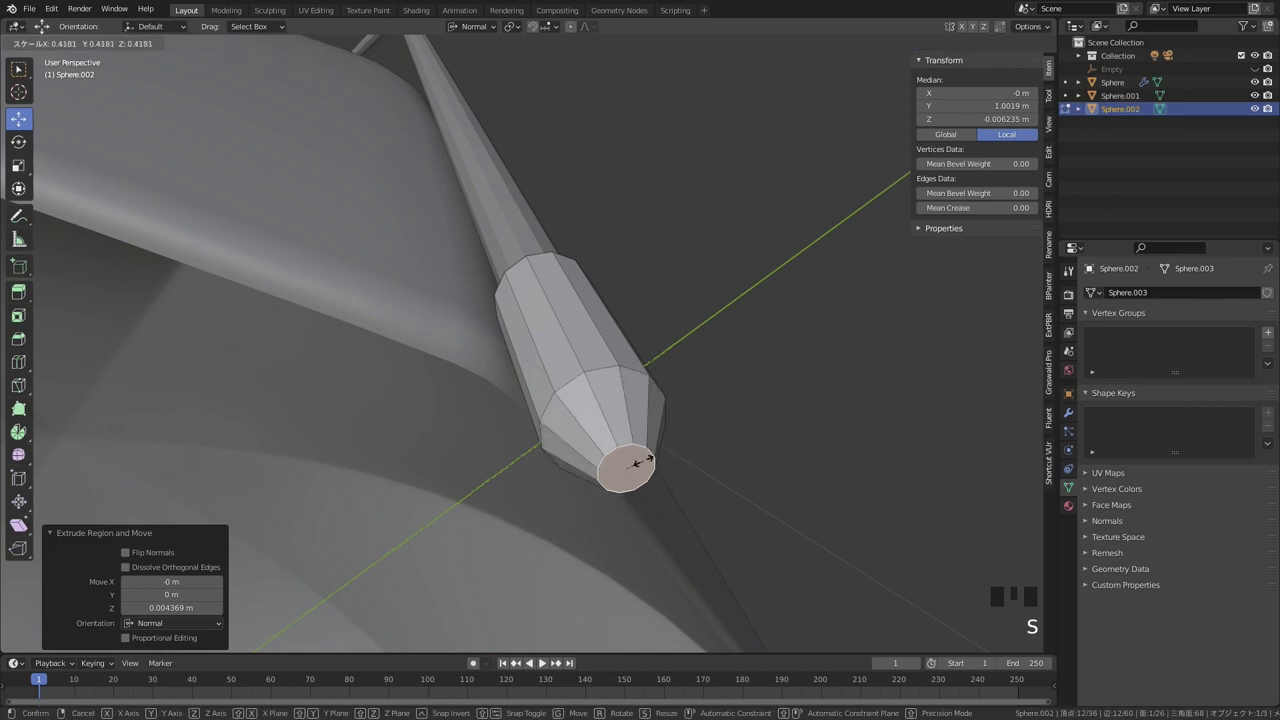
left_click(649, 460)
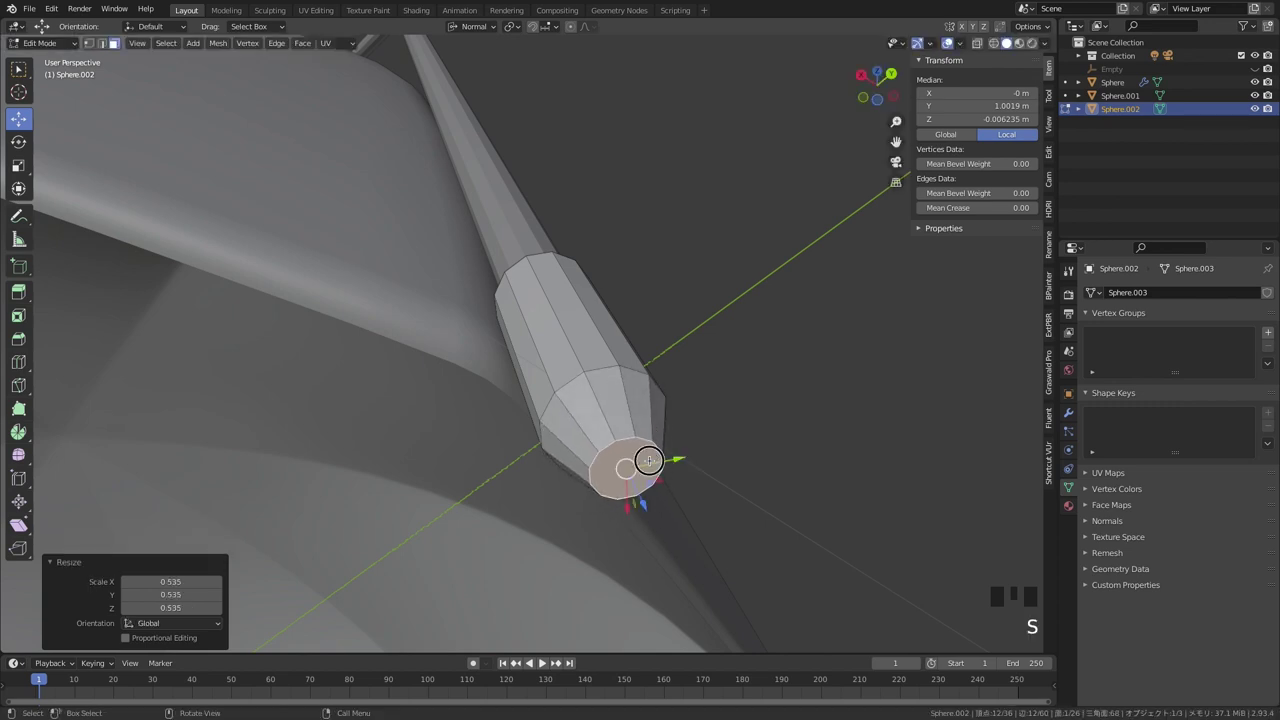
key("KP_2")
key("KP_2")
key("KP_2")
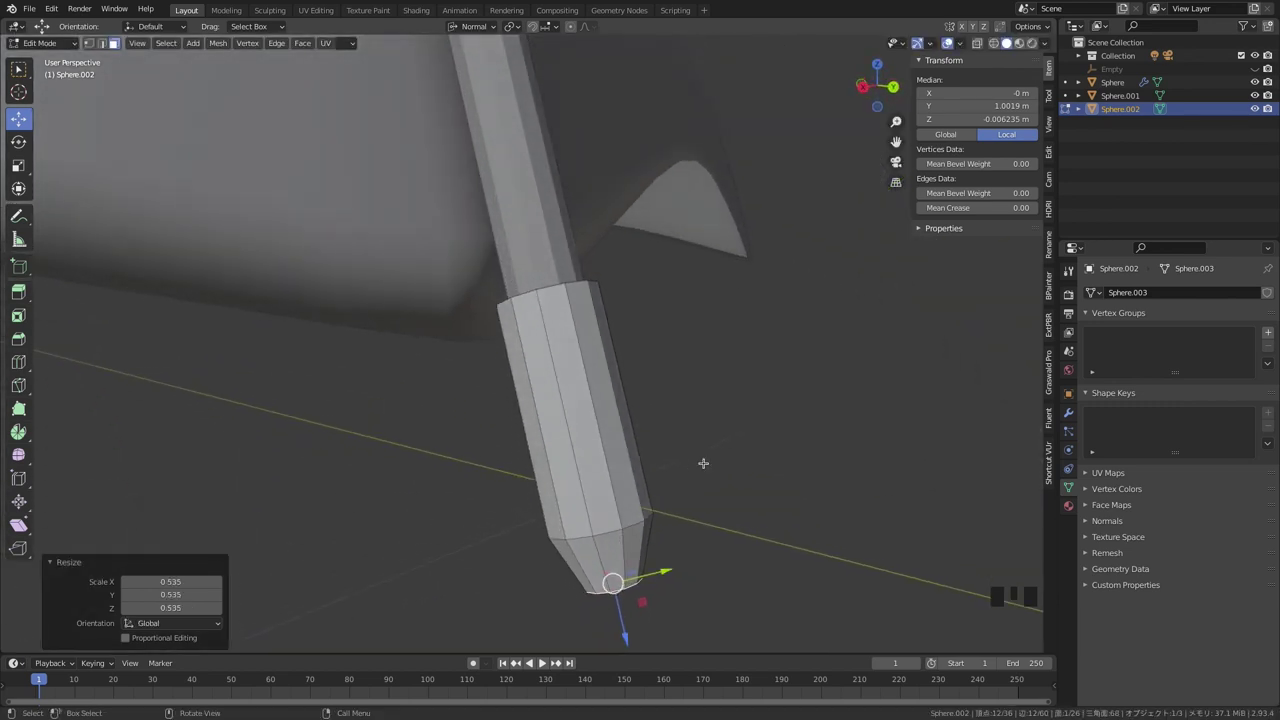
key("KP_2")
key("KP_2")
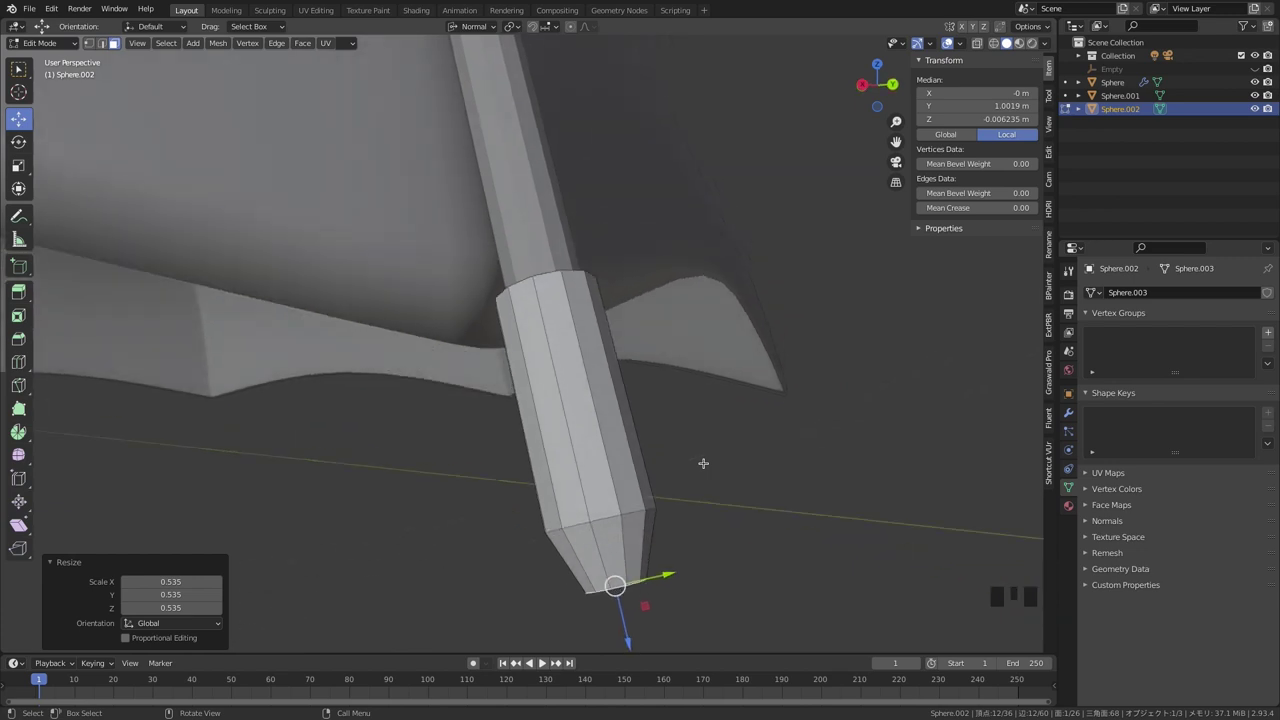
left_click(734, 488)
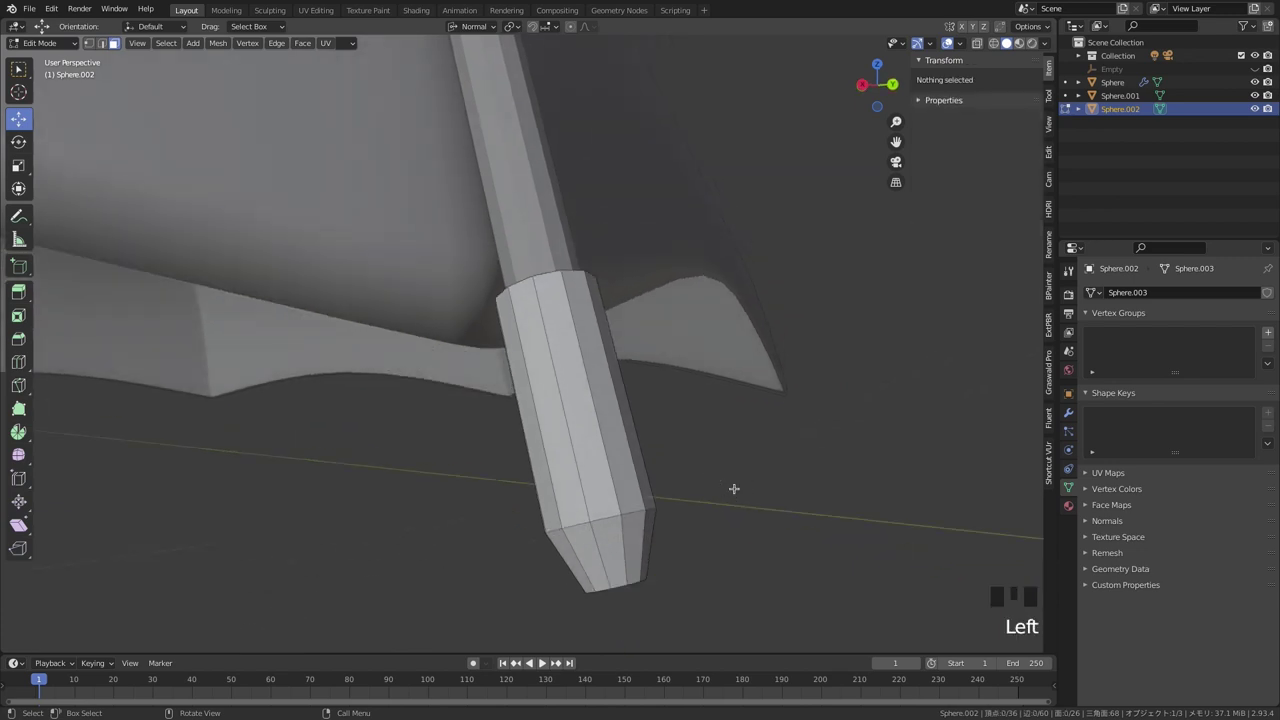
- Return to Object Mode and apply Shade Smooth to the end cap object
key("KP_8")
key("Tab")
left_click(674, 478)
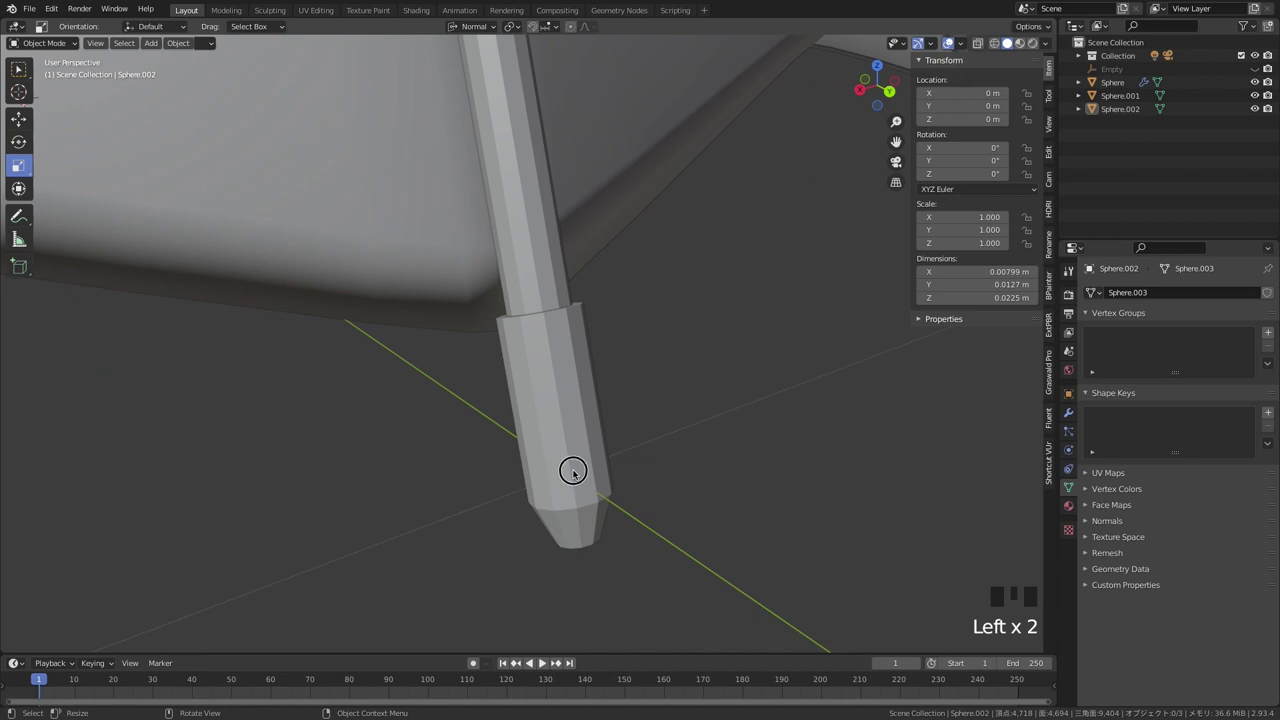
left_click(573, 472)
right_click(573, 474)
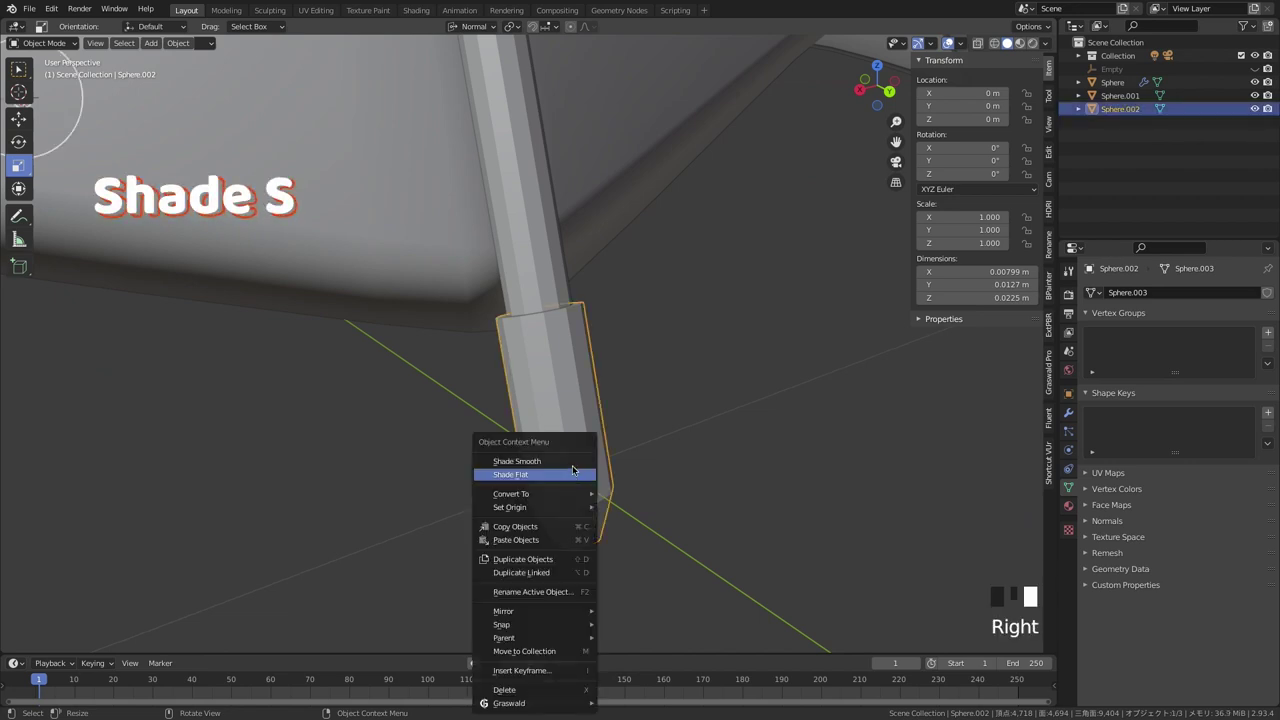
left_click(573, 462)
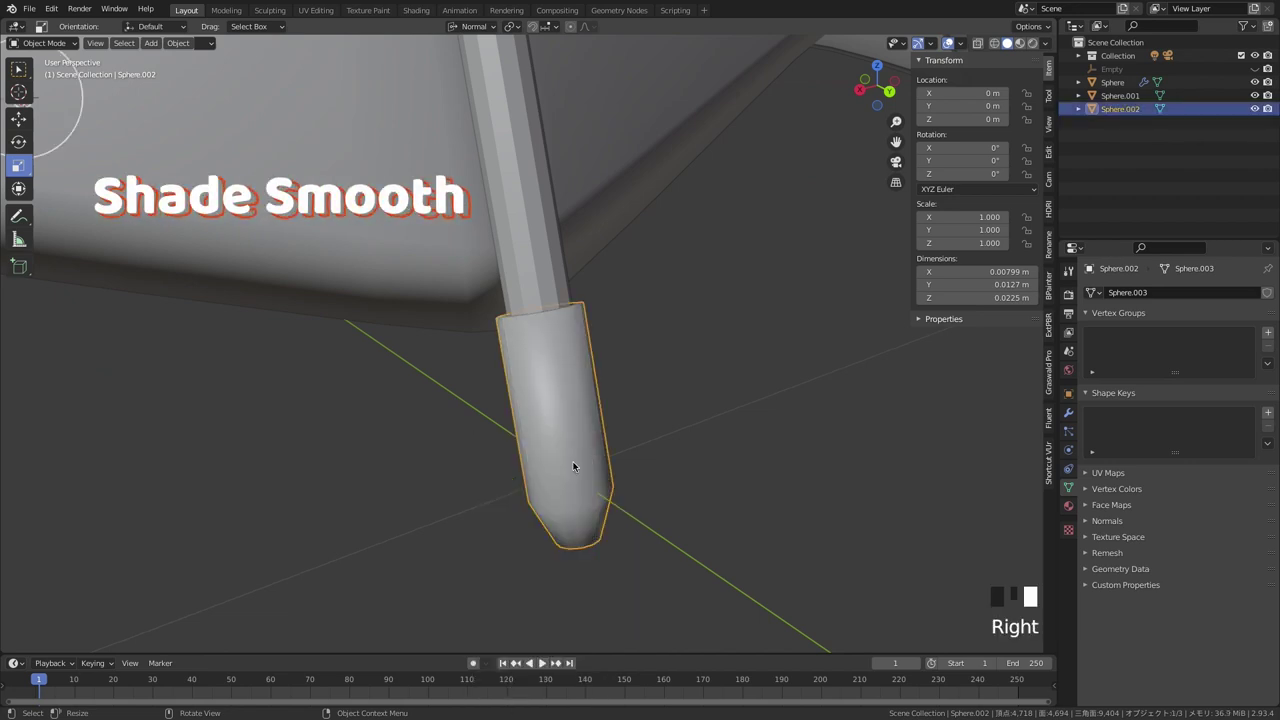
left_click(717, 446)
- Add a Subdivision Surface modifier to the rib Sphere.001 and set its viewport level to 2
middle_click_drag(815, 464, 815, 464)
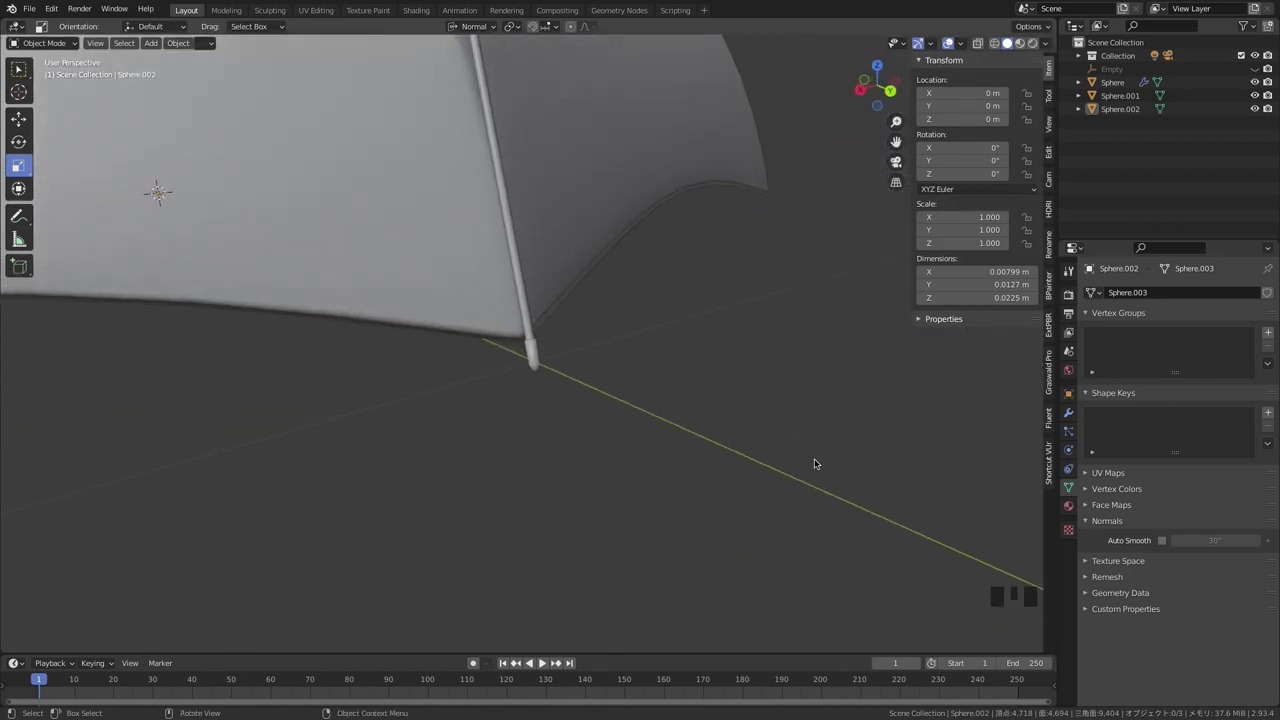
scroll(815, 464, "up", 5, "shift")
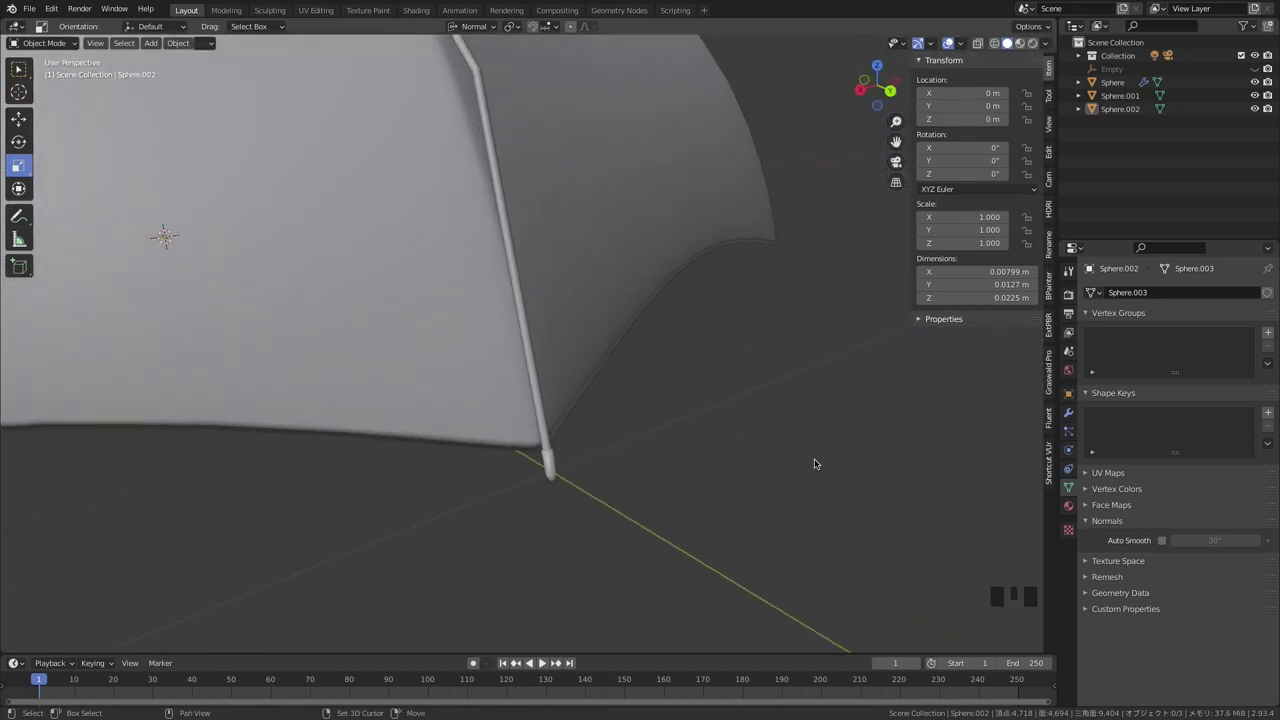
left_click(531, 392)
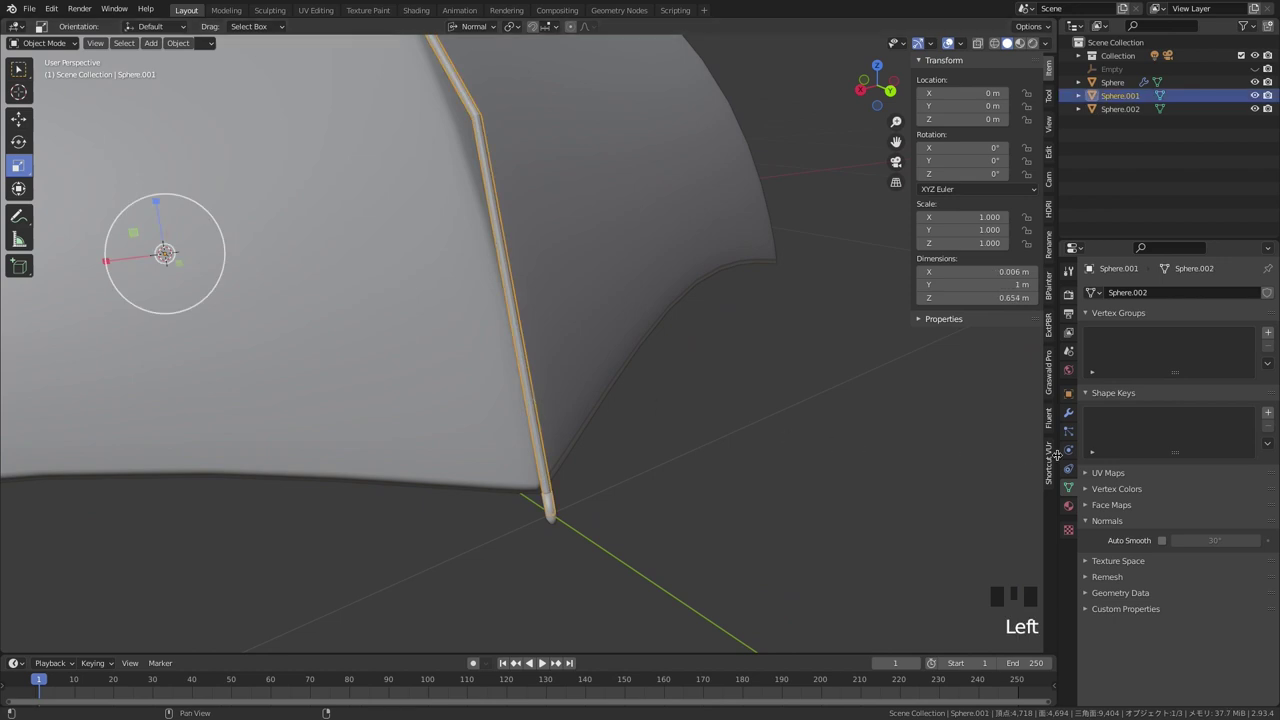
left_click(1068, 413)
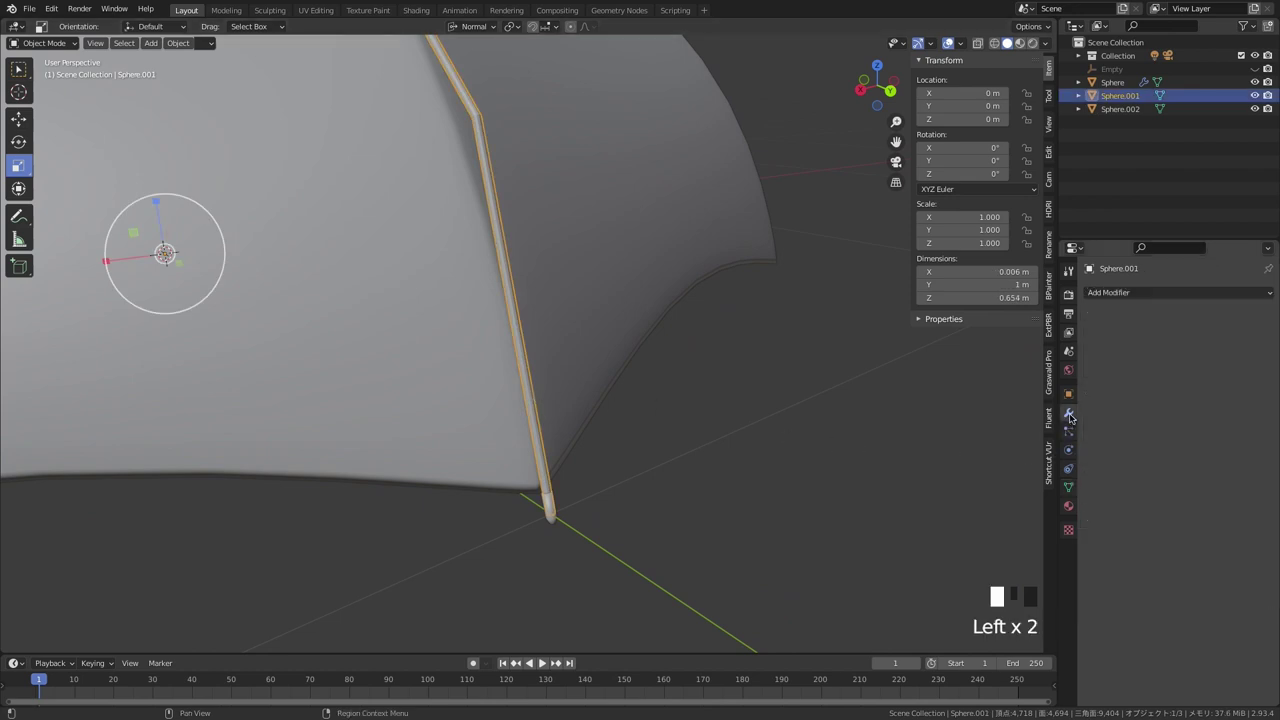
left_click(1128, 292)
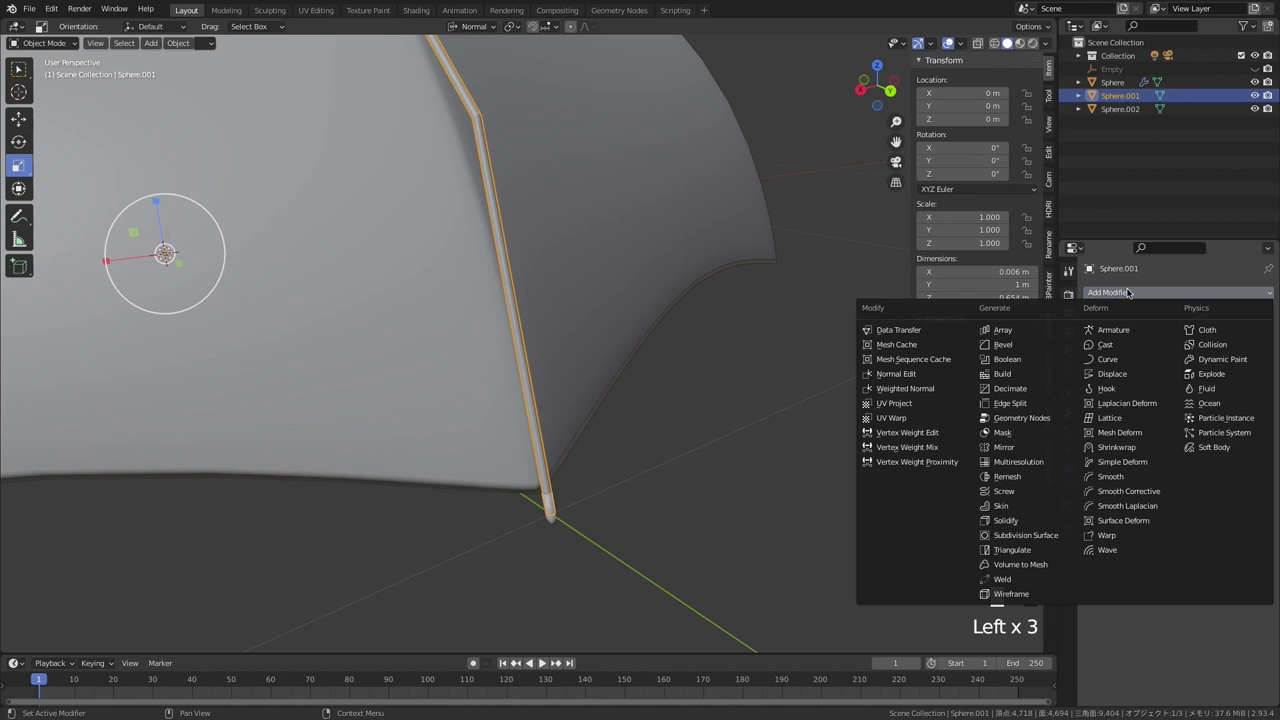
left_click(1014, 535)
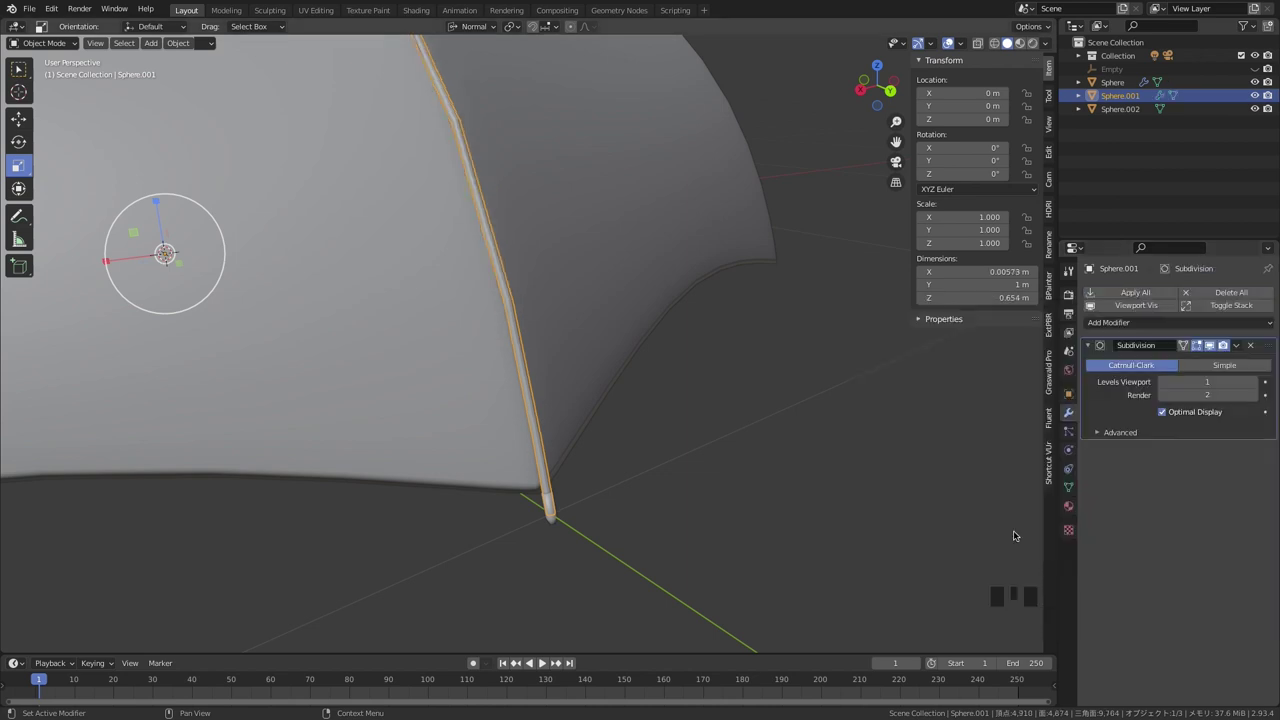
left_click(1251, 382)
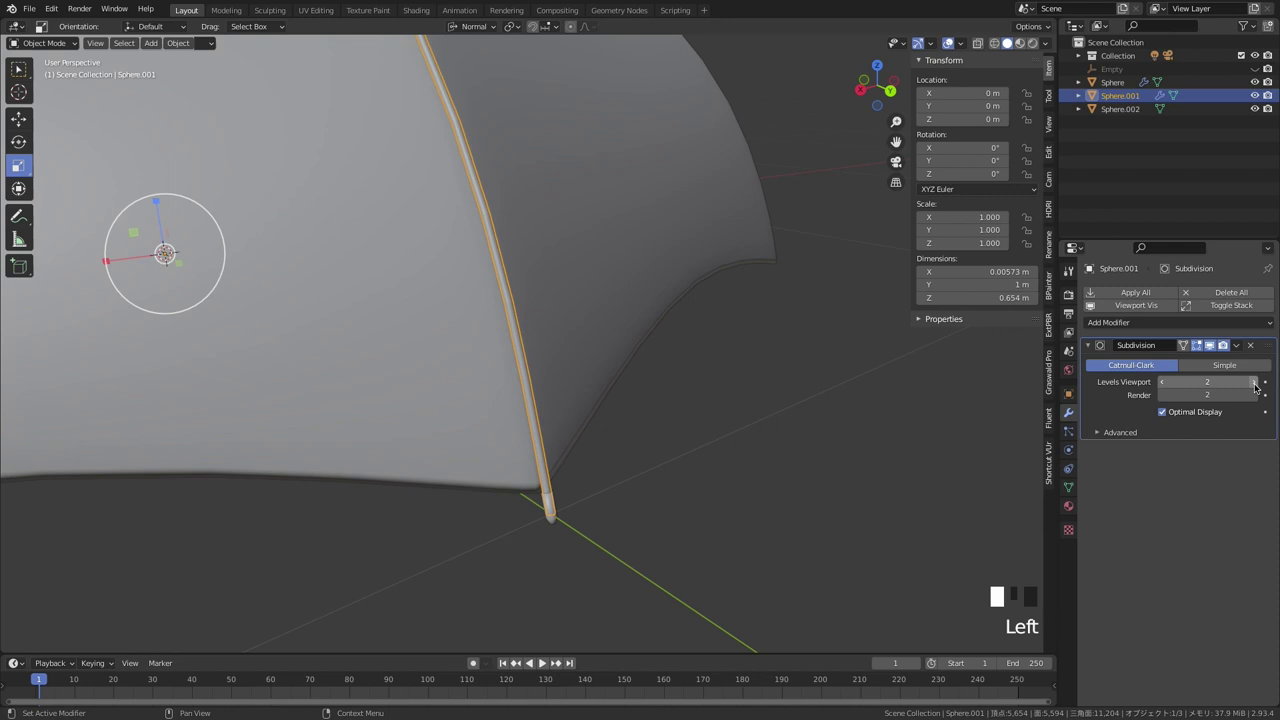
- Apply the Subdivision modifier on the rib Sphere.001
left_click(644, 518)
middle_click_drag(644, 517, 818, 401)
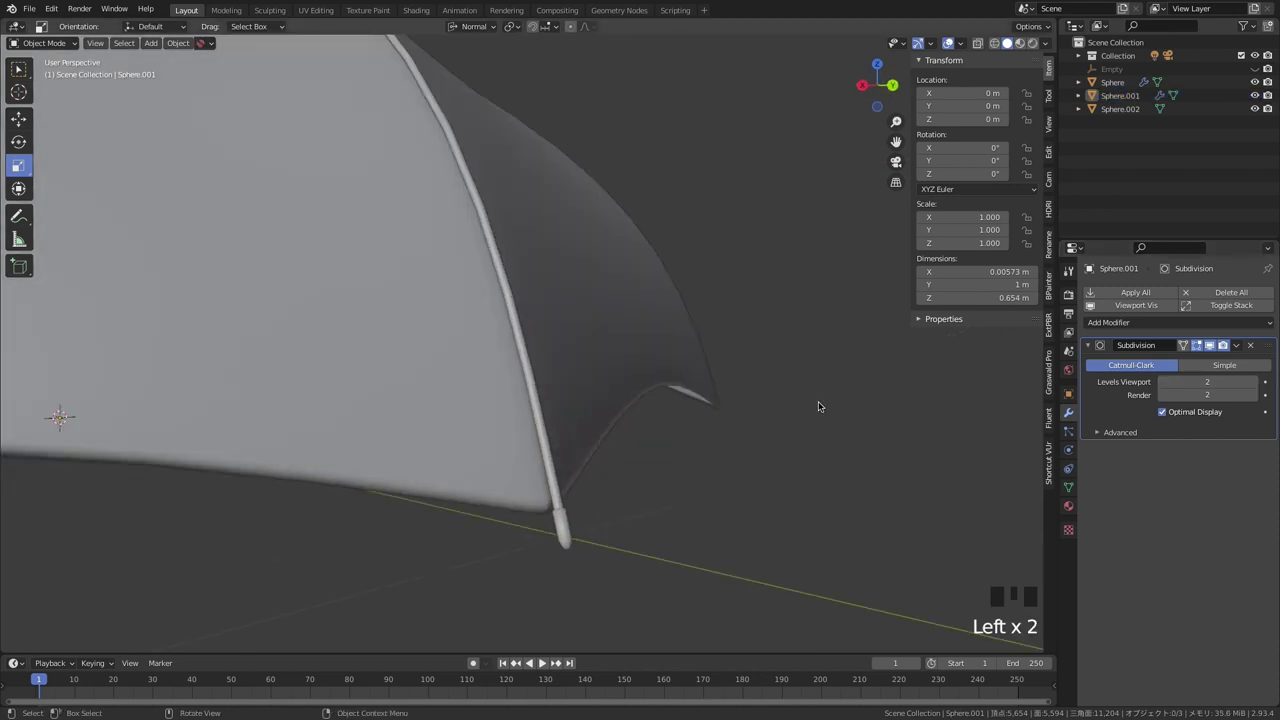
left_click(549, 479)
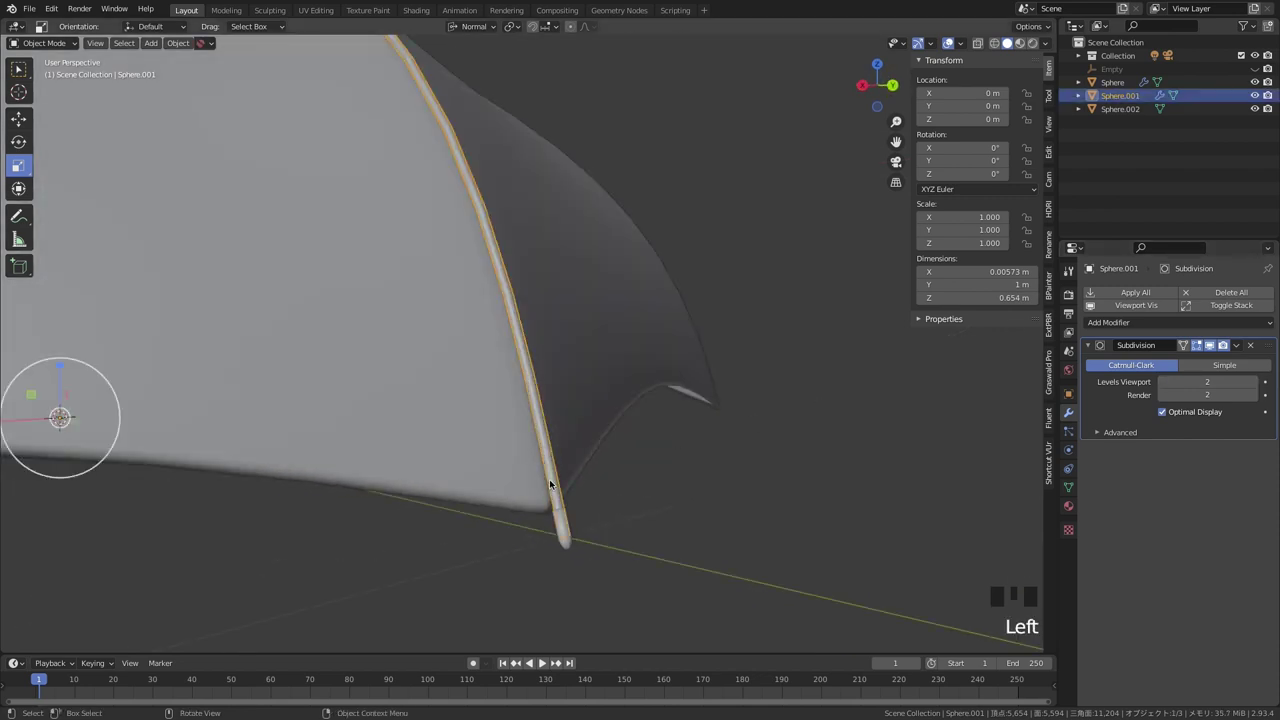
left_click(1235, 346)
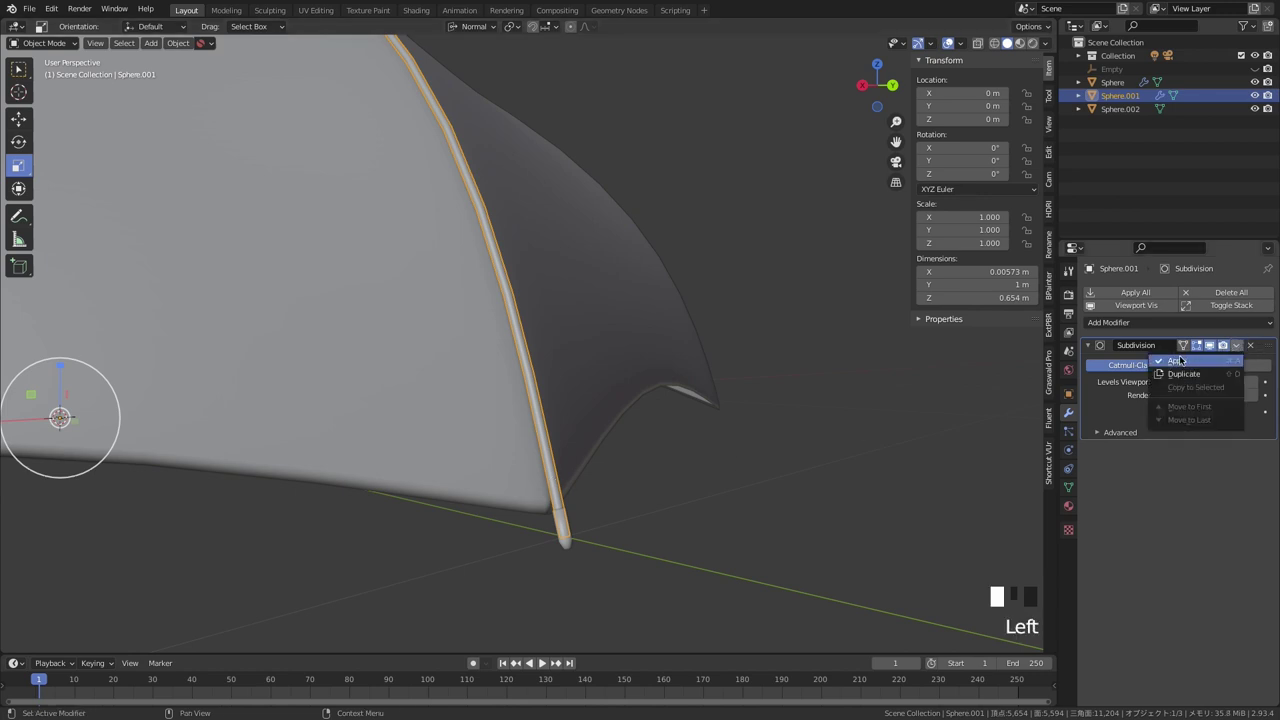
left_click(1212, 362)
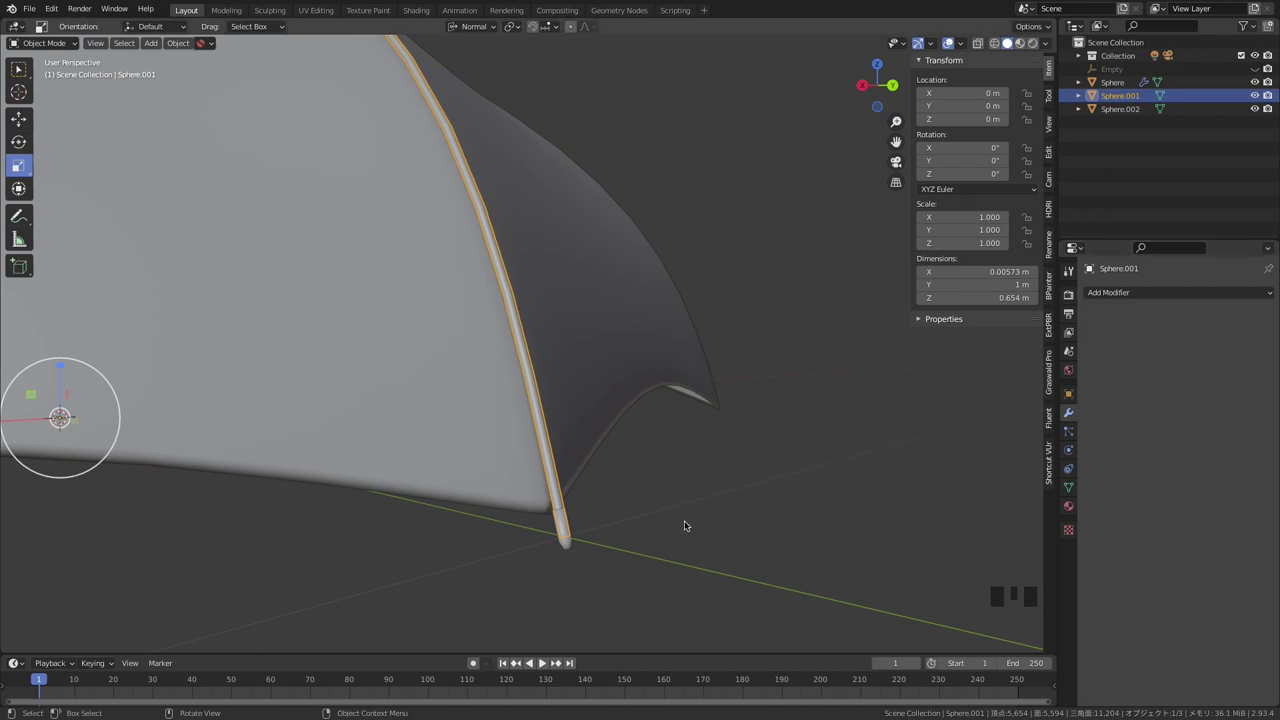
- Select the end cap together with the rib and join them into one object, with the rib as the active object
left_click(589, 523)
left_click(565, 535)
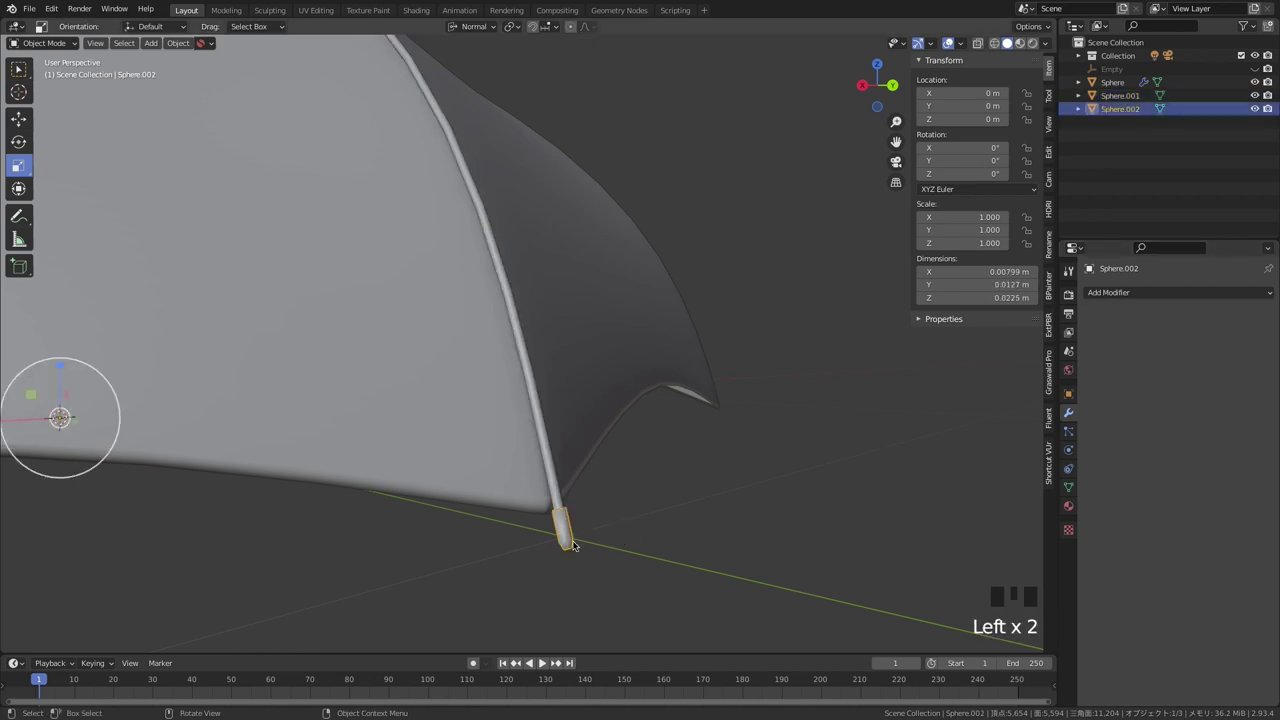
left_click(558, 491, "shift")
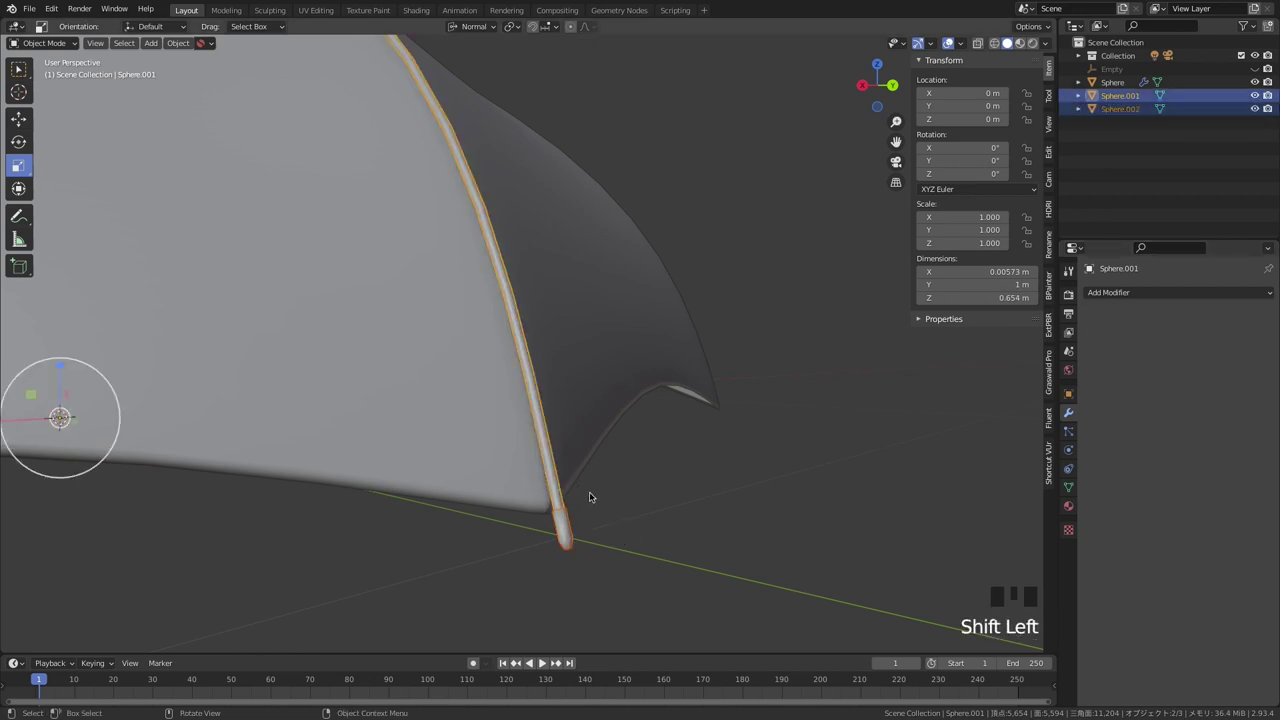
right_click(589, 497)
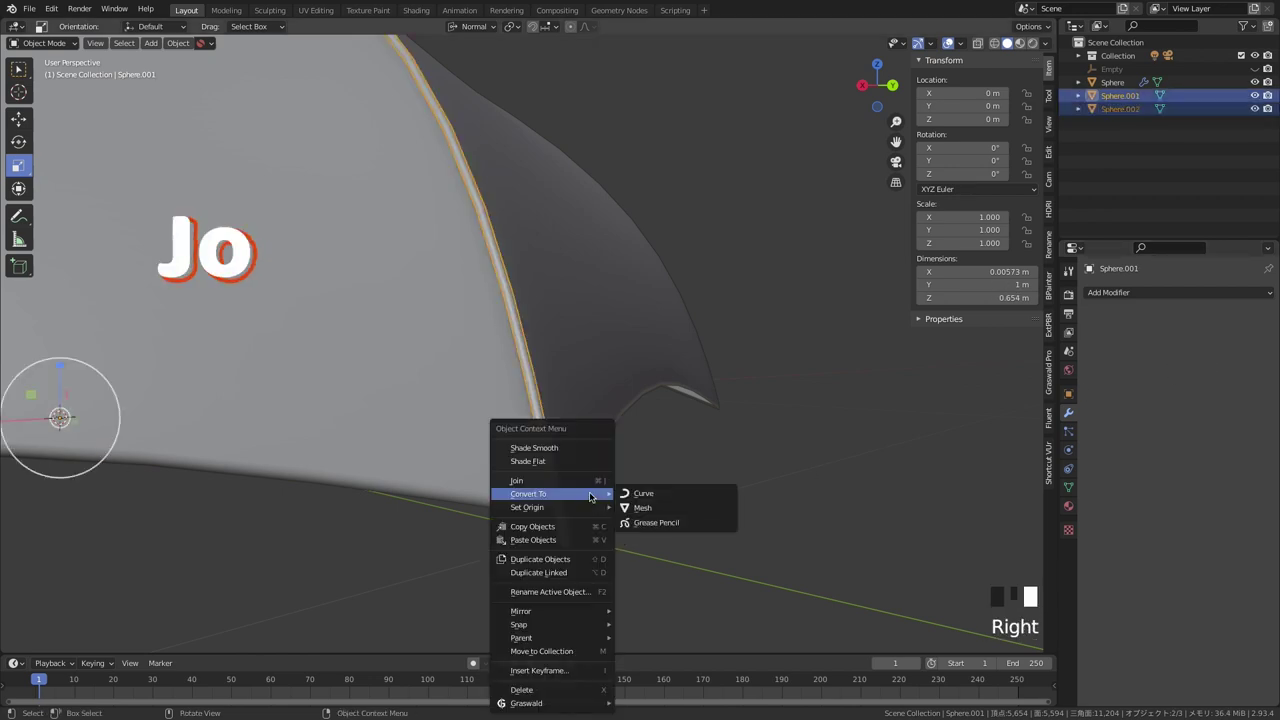
left_click(540, 482)
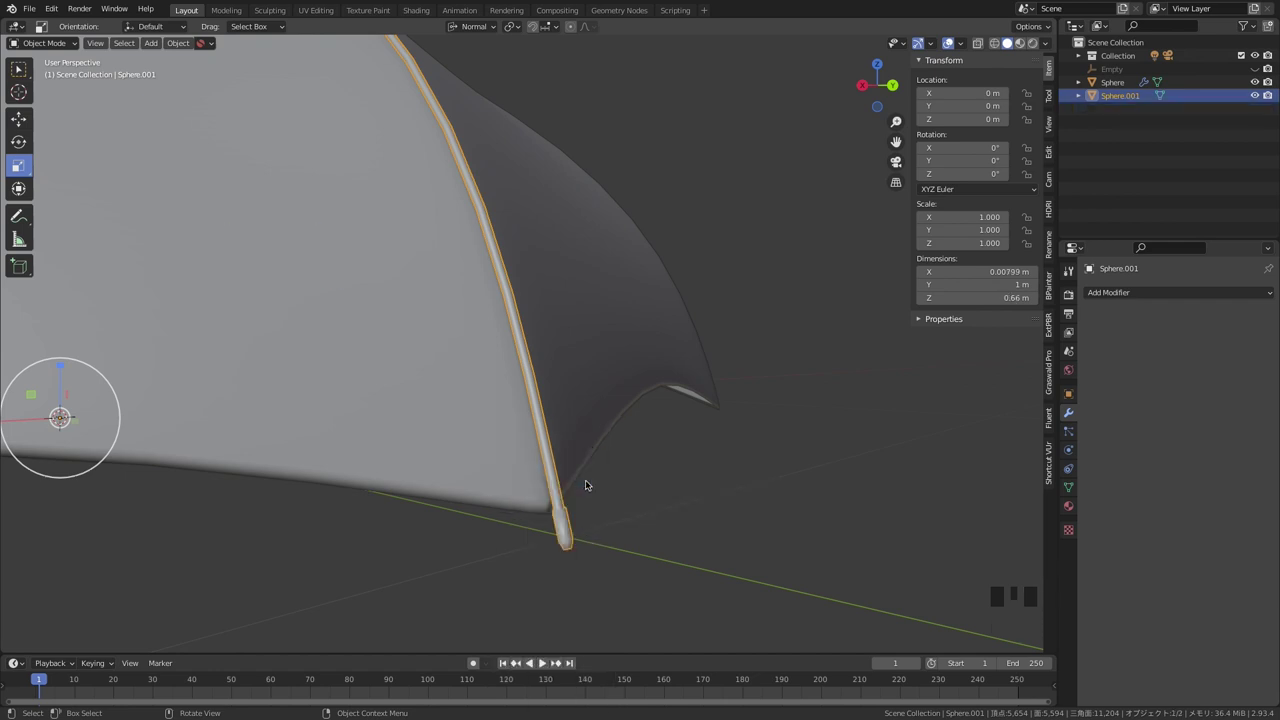
- Scale the joined rib uniformly to about 0.989 so it sits closer against the canopy
scroll(586, 485, "down", 2)
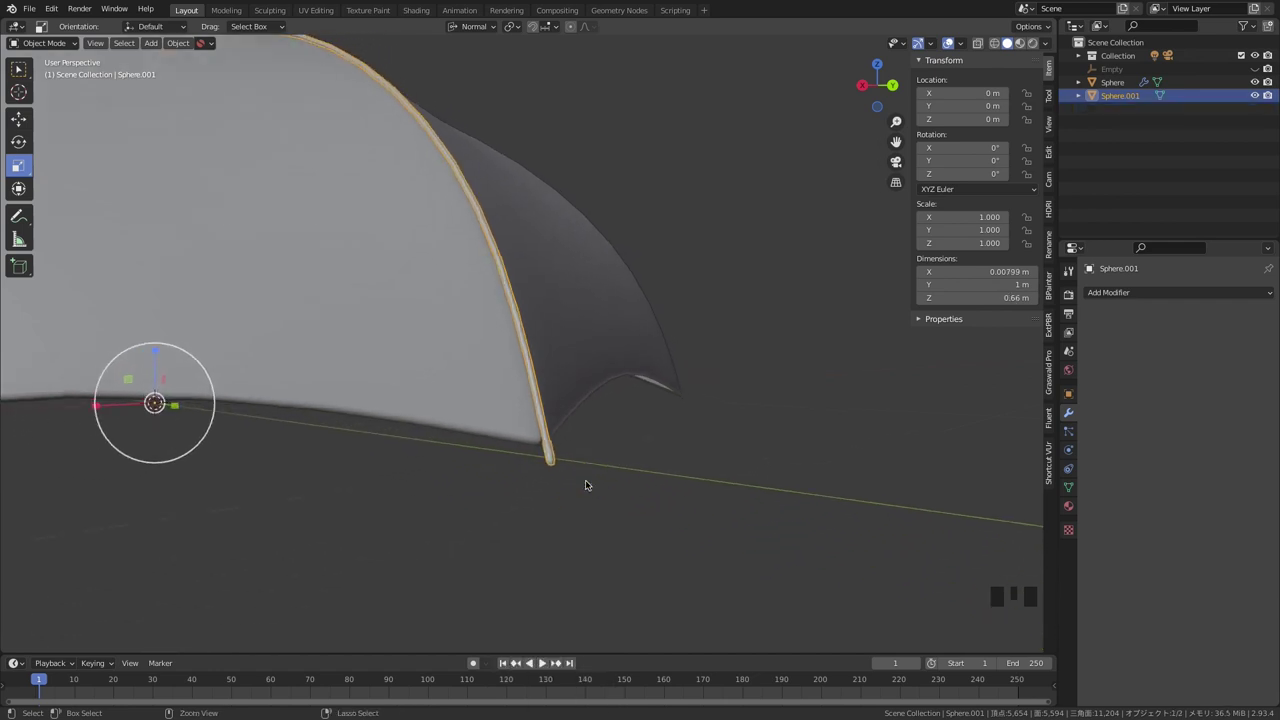
scroll(586, 485, "up", 3)
scroll(585, 485, "up", 4, "shift")
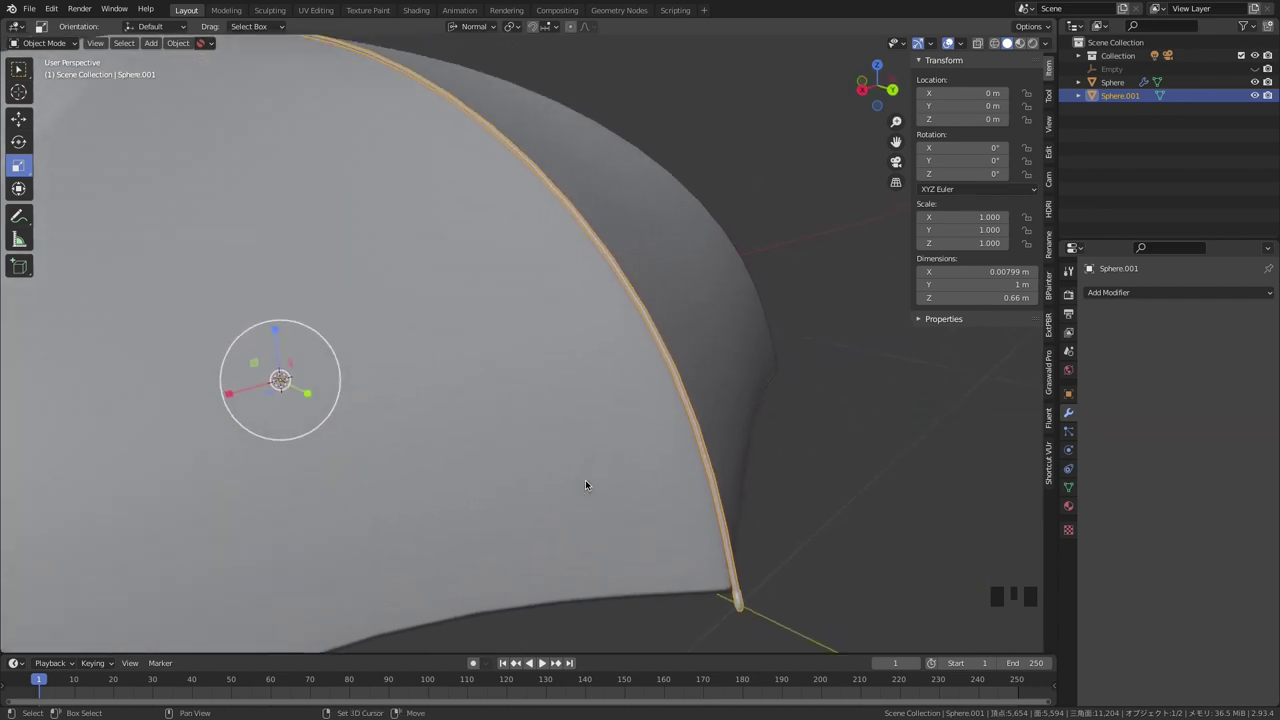
scroll(585, 485, "down", 2, "shift")
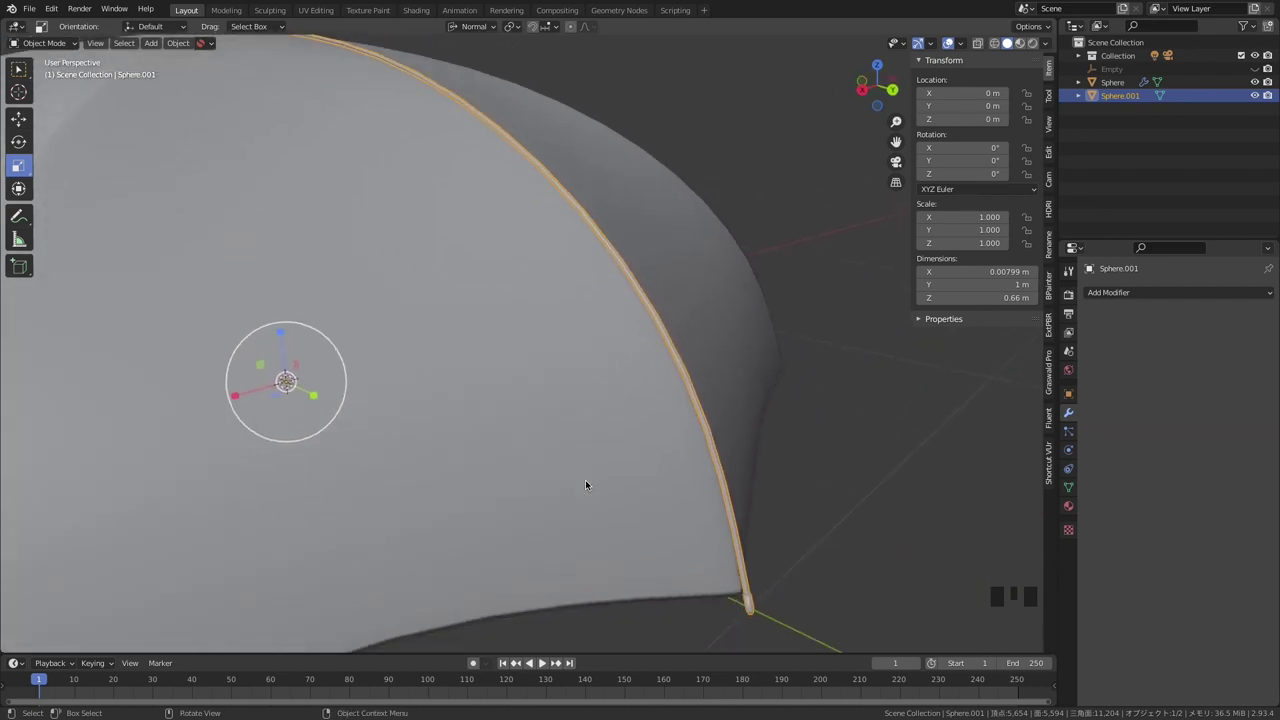
key("s")
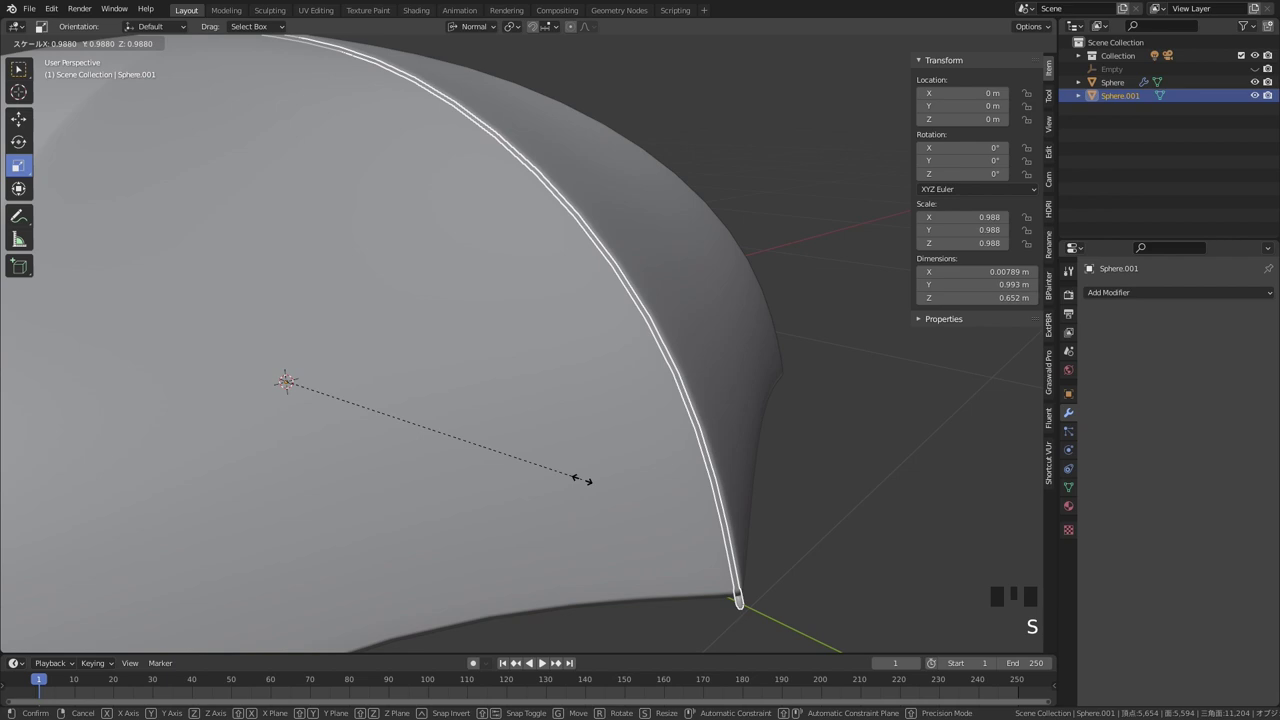
left_click(581, 478)
middle_click_drag(886, 529, 889, 530)
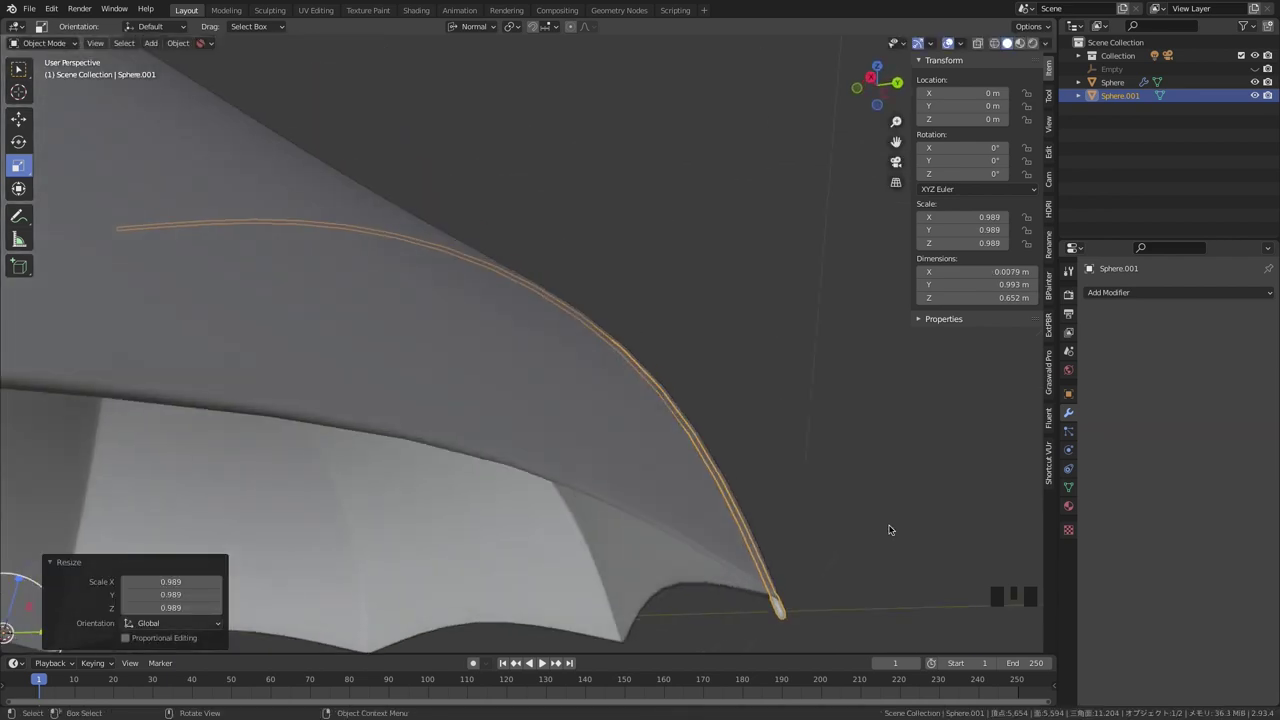
- Scale the joined rib down uniformly to about 0.986 so it fits against the canopy surface
scroll(889, 530, "down", 5, "shift")
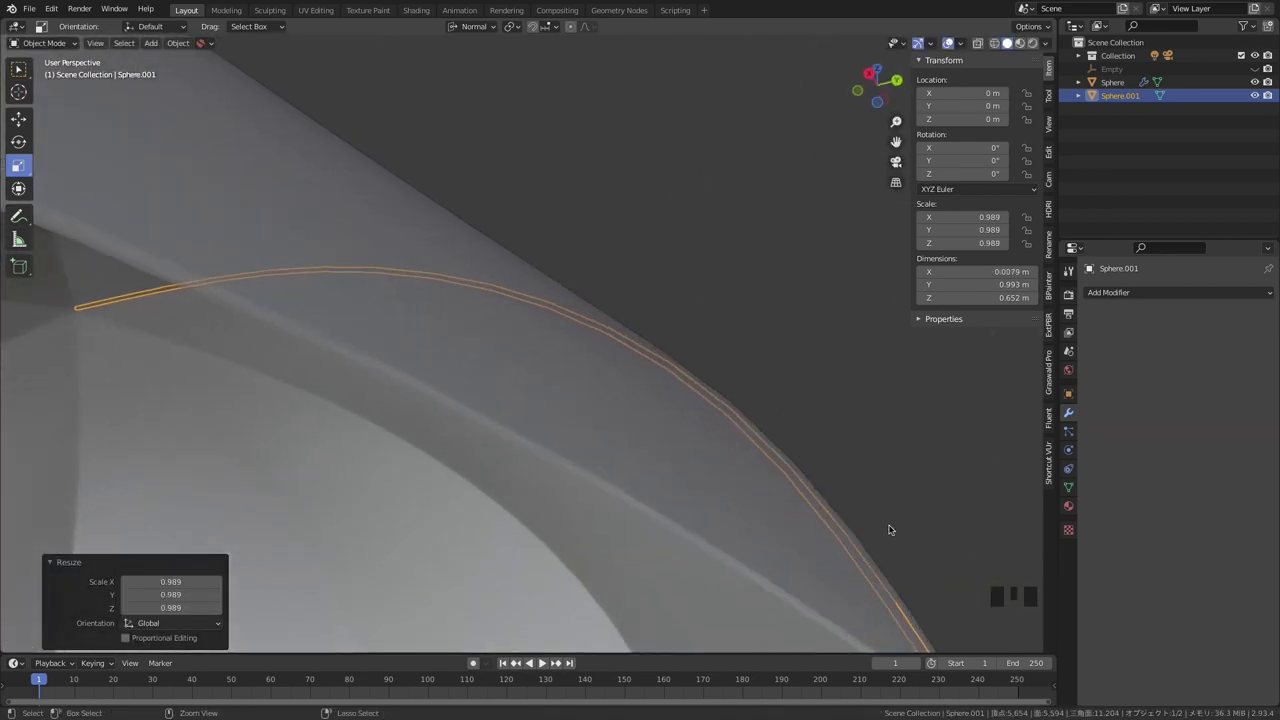
middle_click_drag(889, 530, 889, 530)
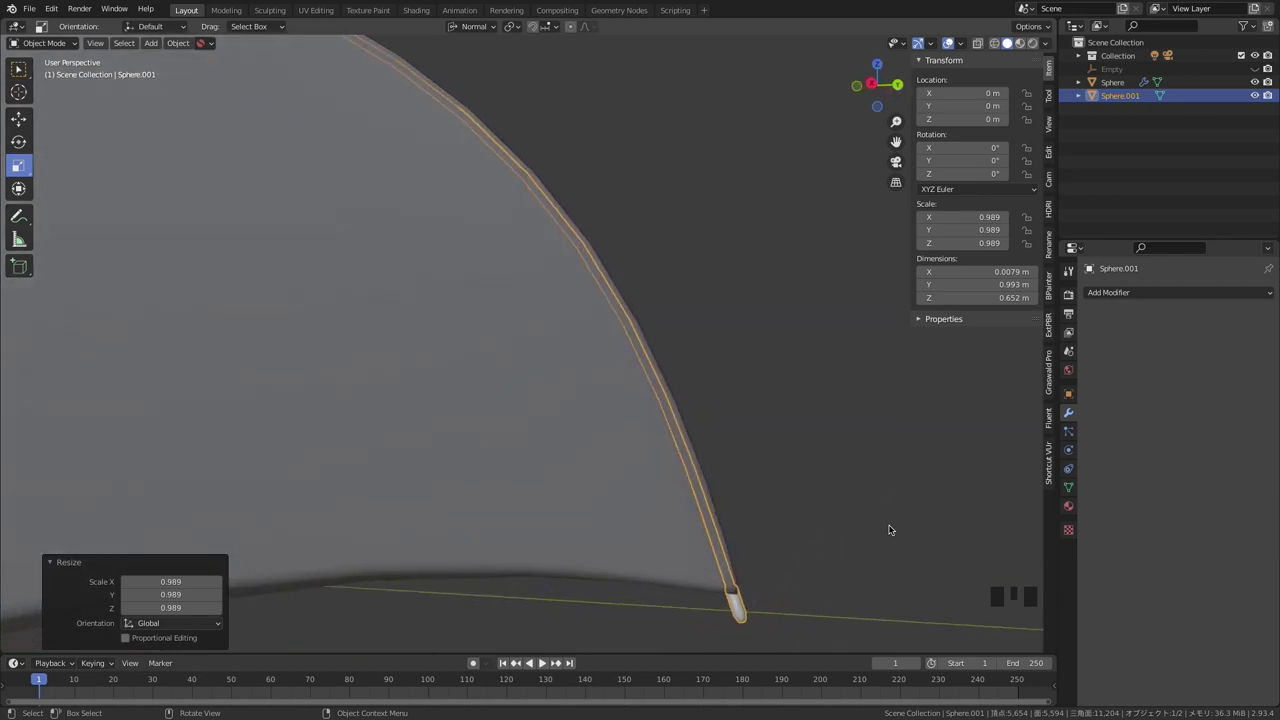
key("s")
left_click(884, 516)
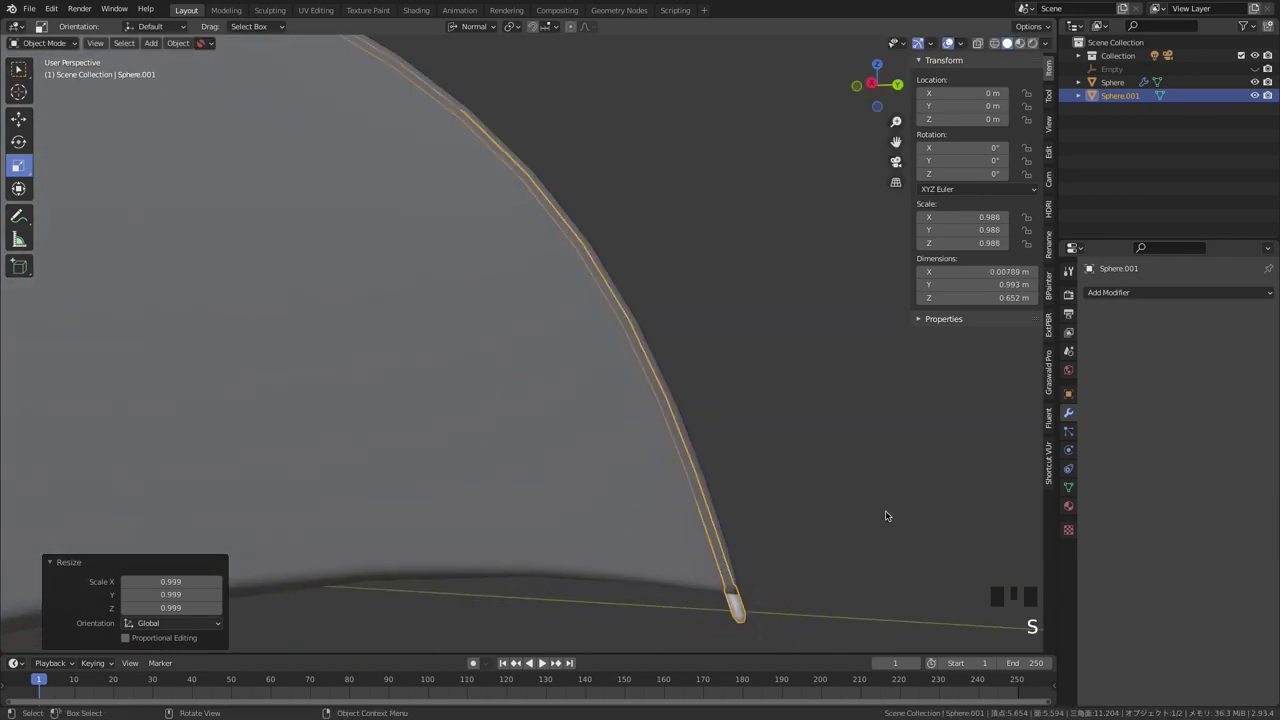
left_click(824, 533)
middle_click_drag(824, 533, 637, 439)
left_click(582, 470)
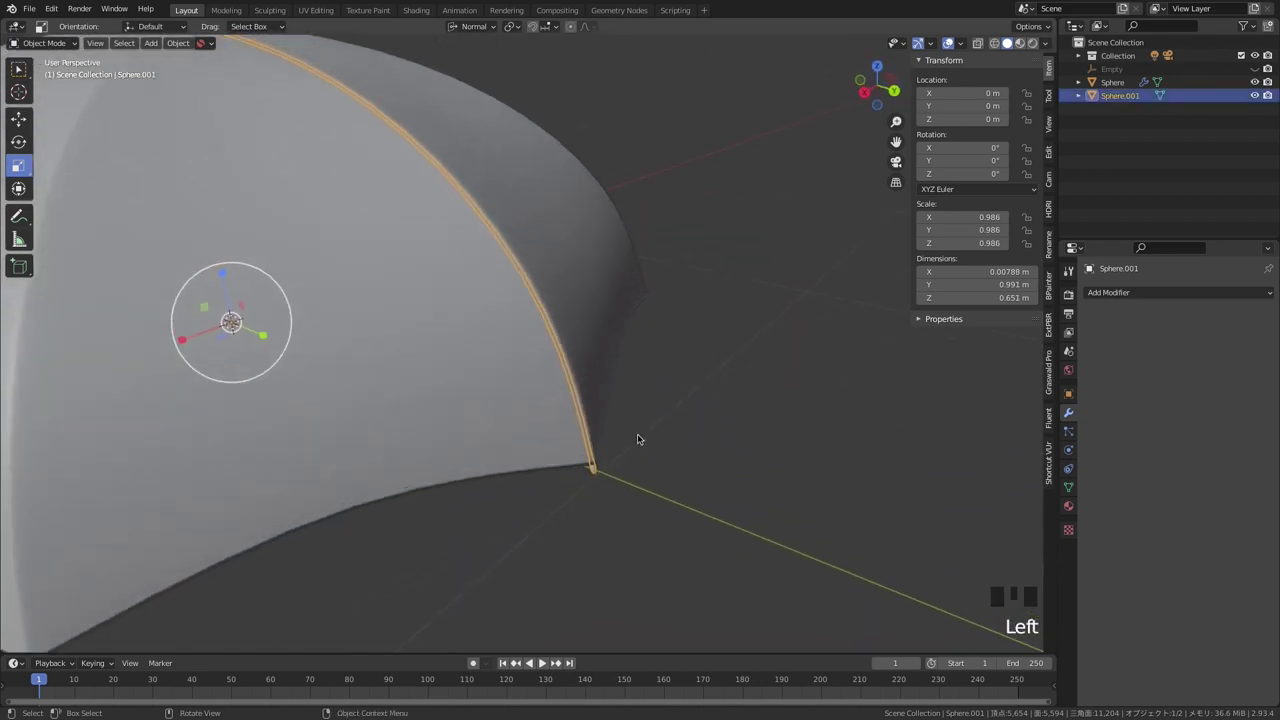
- Apply the scale of the rib Sphere.001
left_click(178, 44)
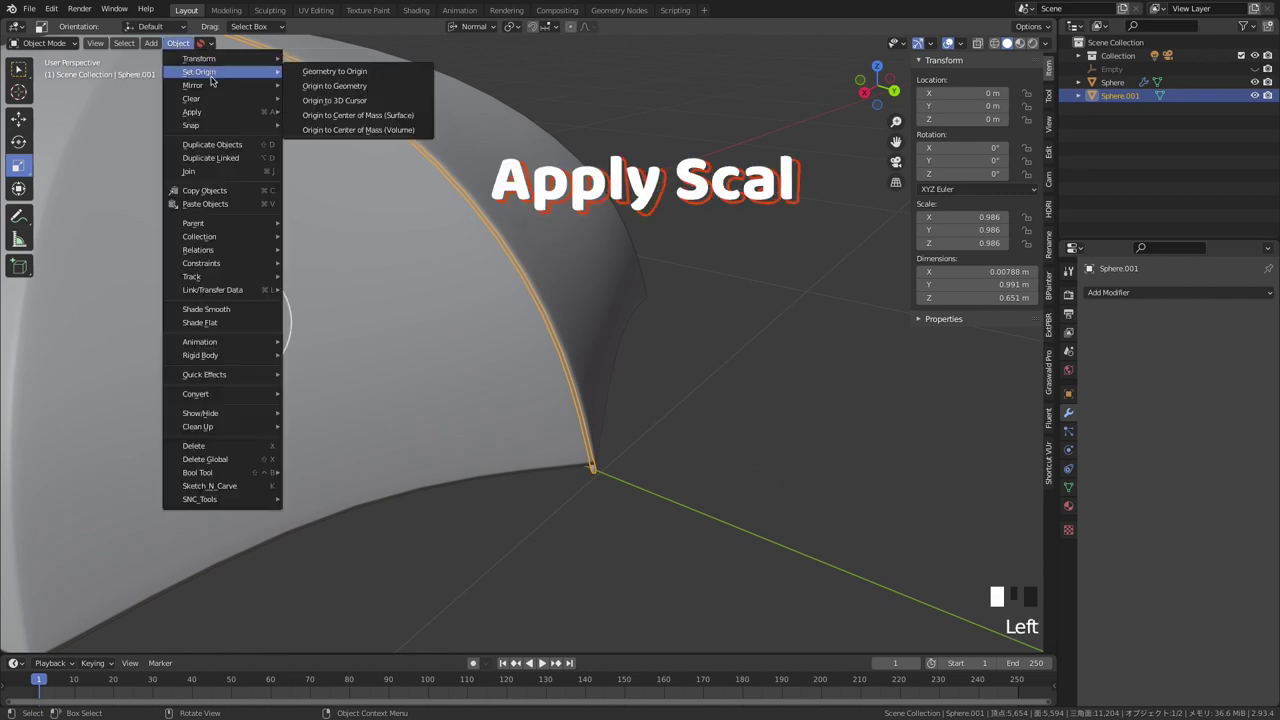
mouse_move(203, 117)
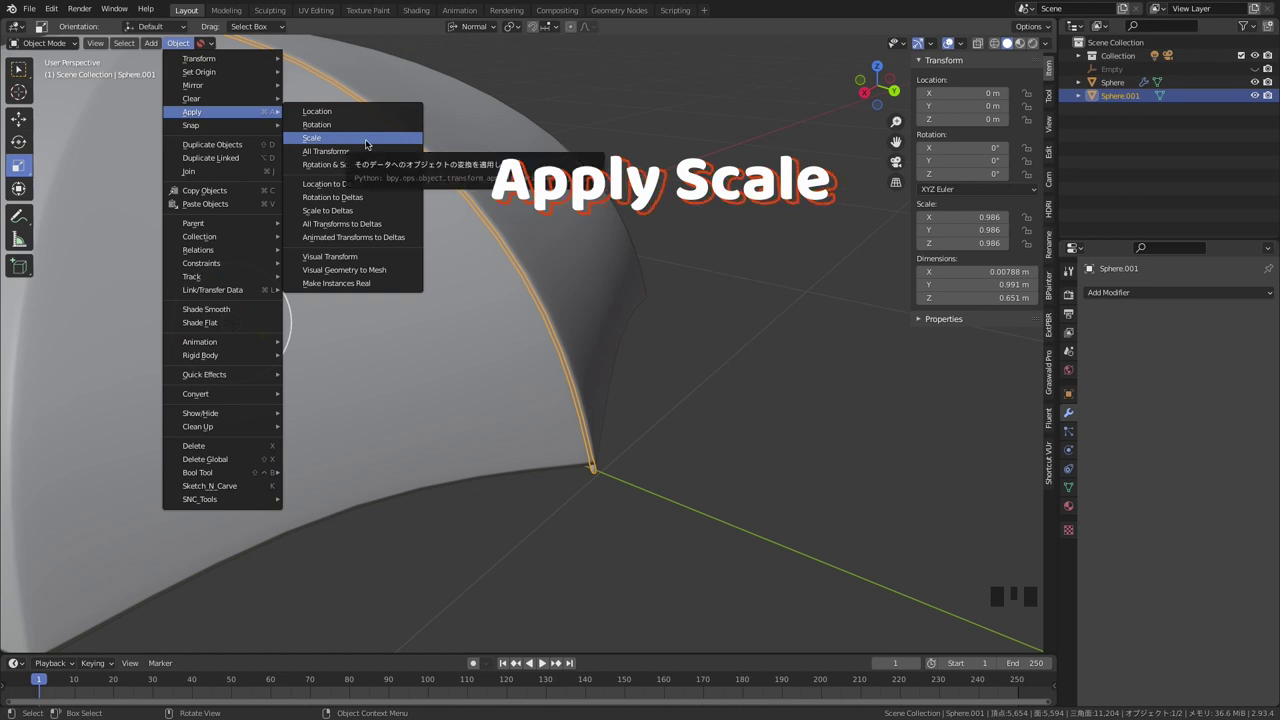
left_click(335, 139)
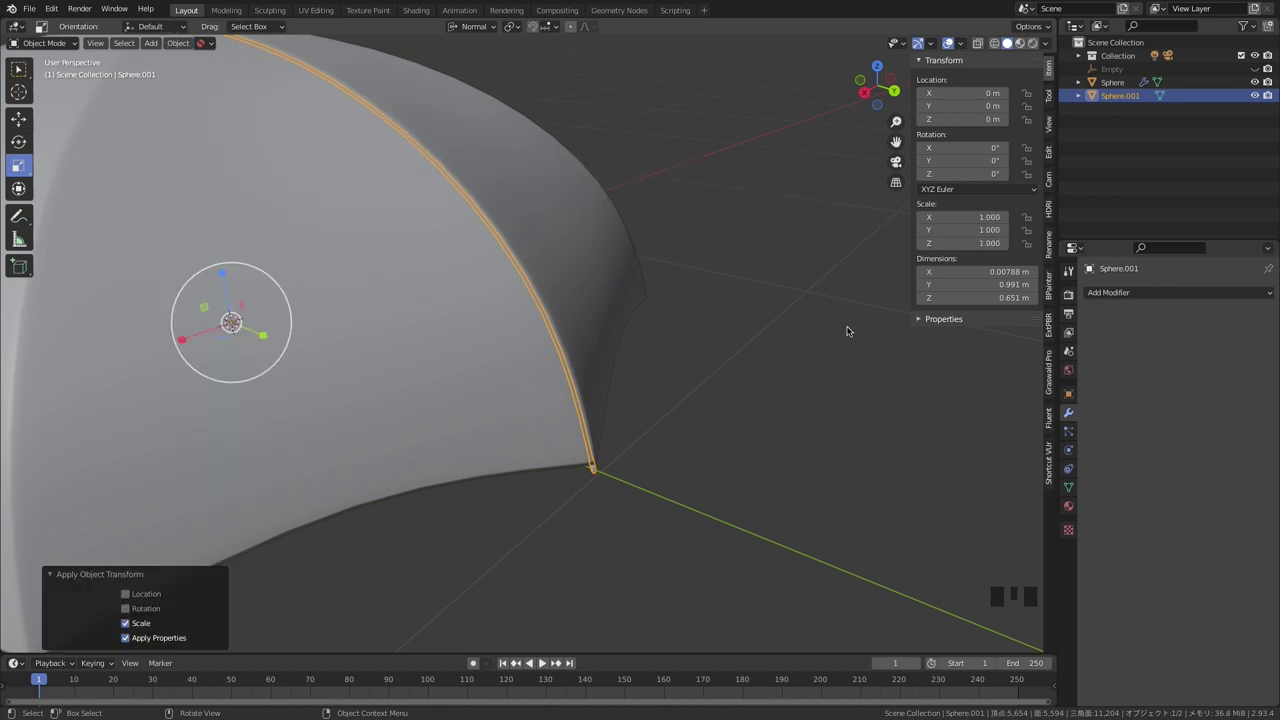
- Add an Array modifier to the rib with Relative Offset disabled and Object Offset enabled, using Empty as the offset object
left_click(1126, 294)
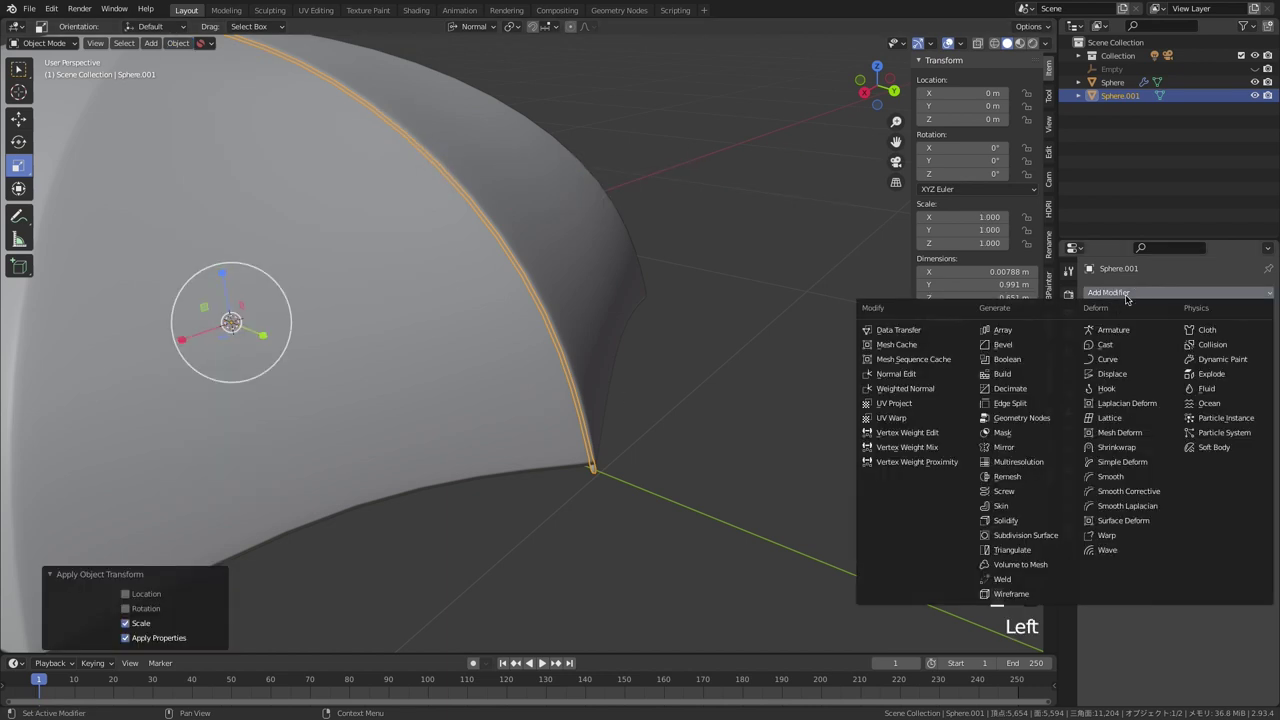
left_click(1028, 332)
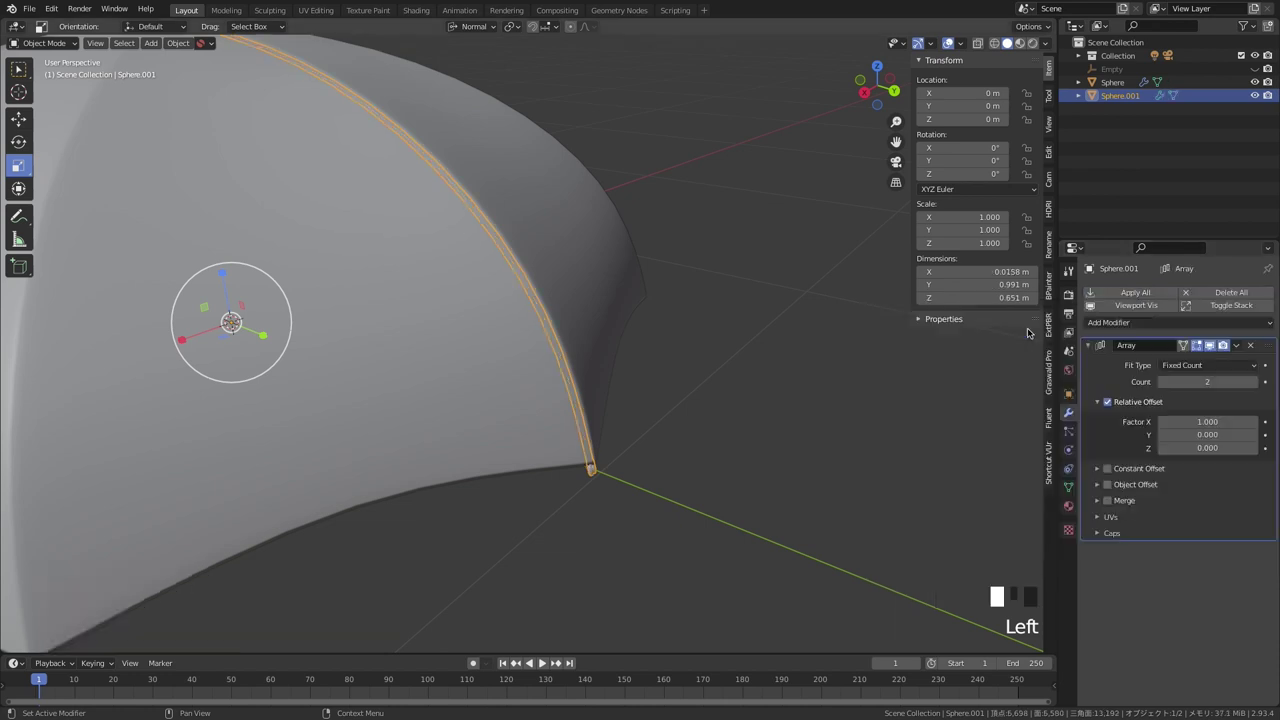
left_click(1107, 402)
left_click(1099, 402)
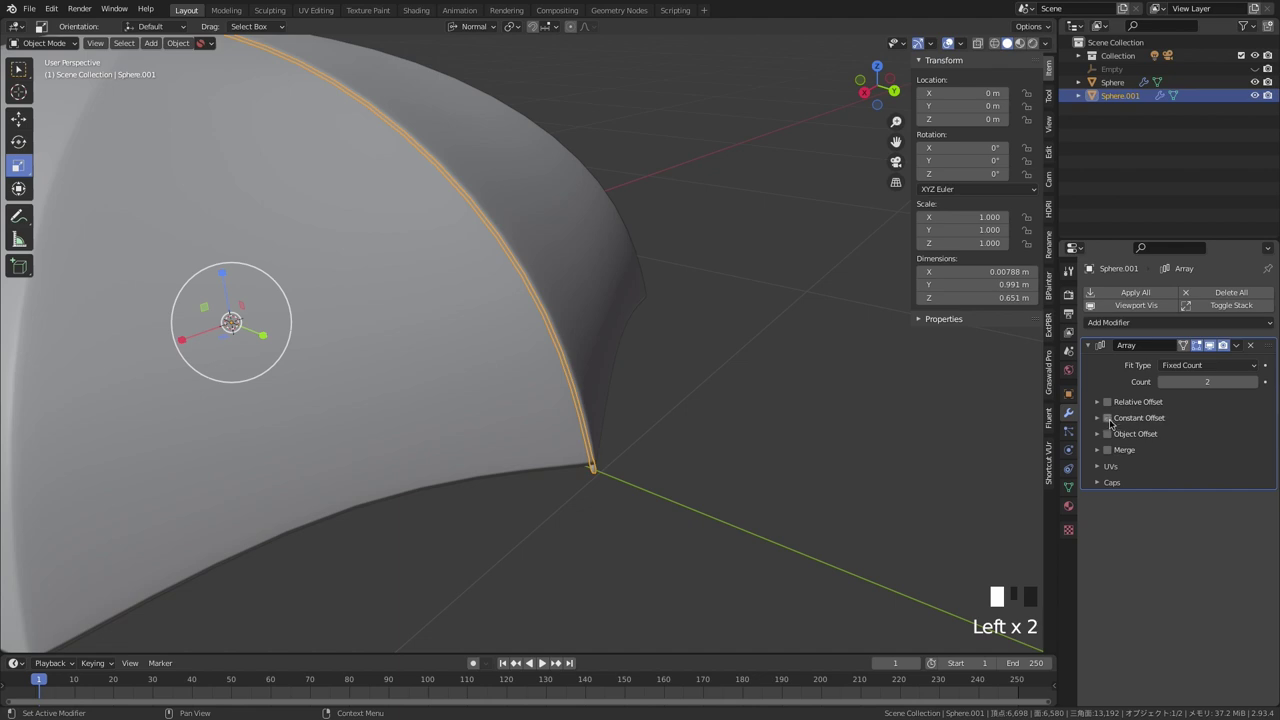
left_click(1098, 434)
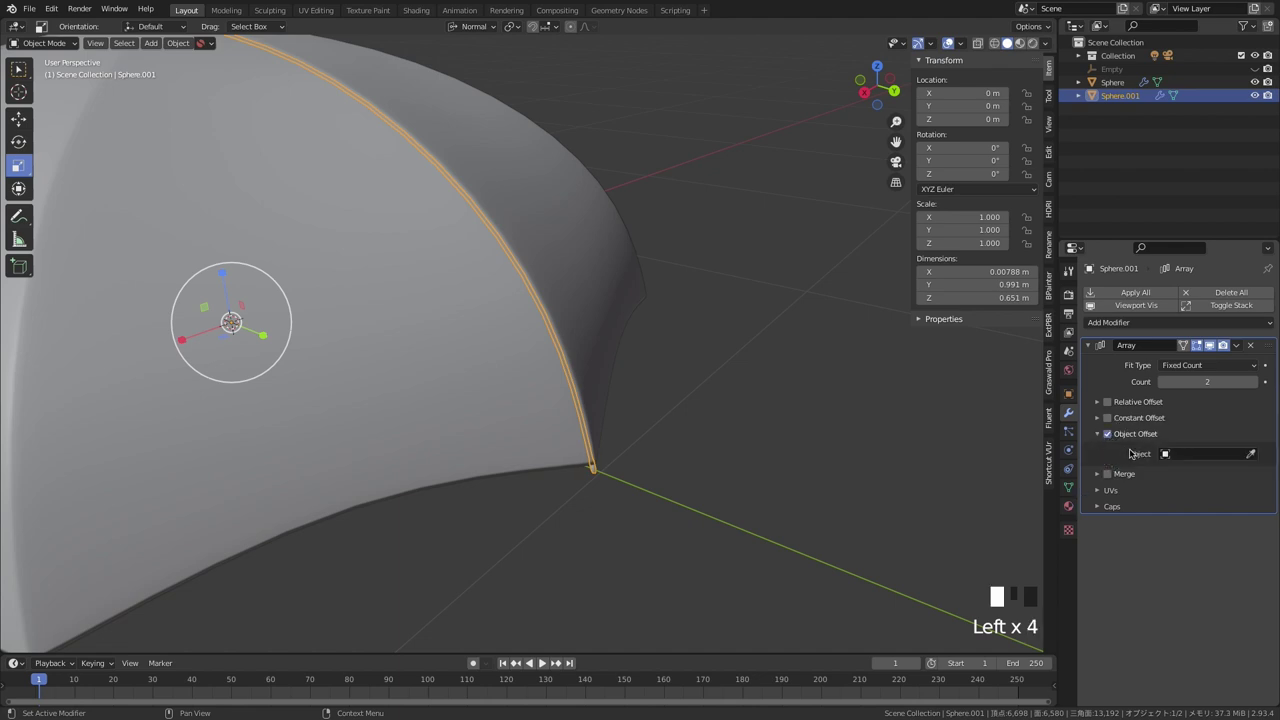
left_click(1165, 455)
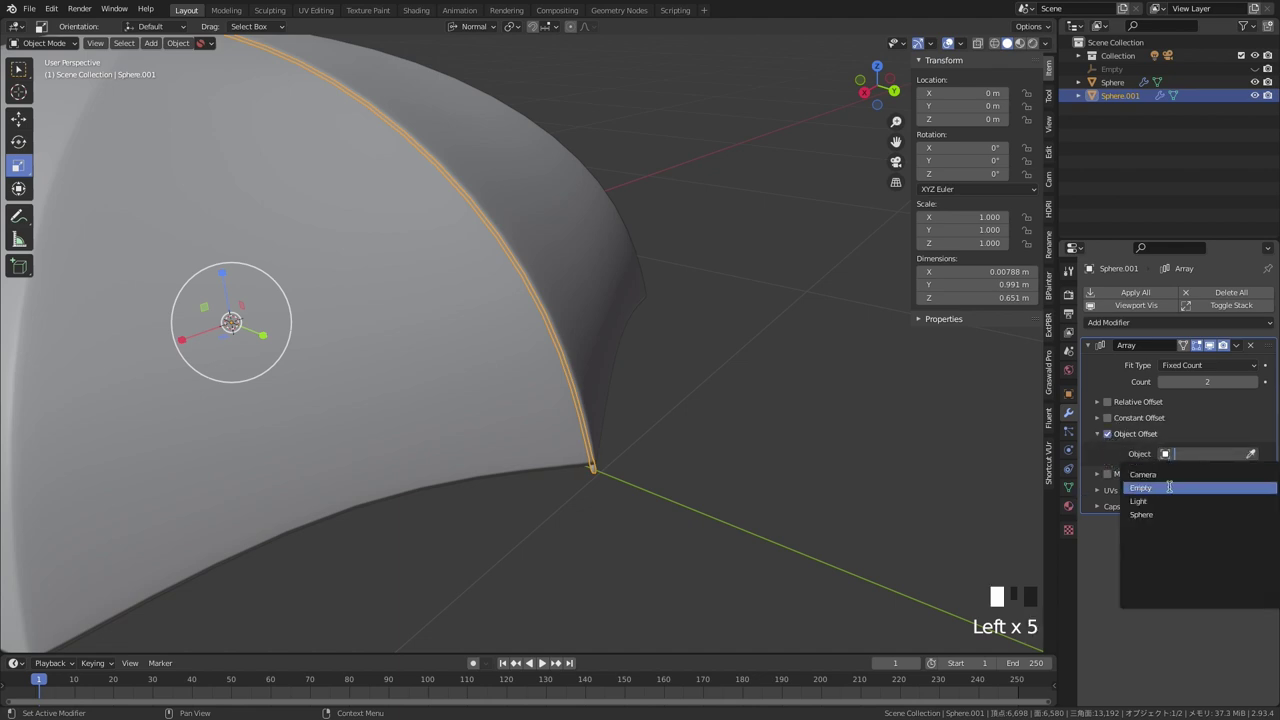
left_click(1165, 488)
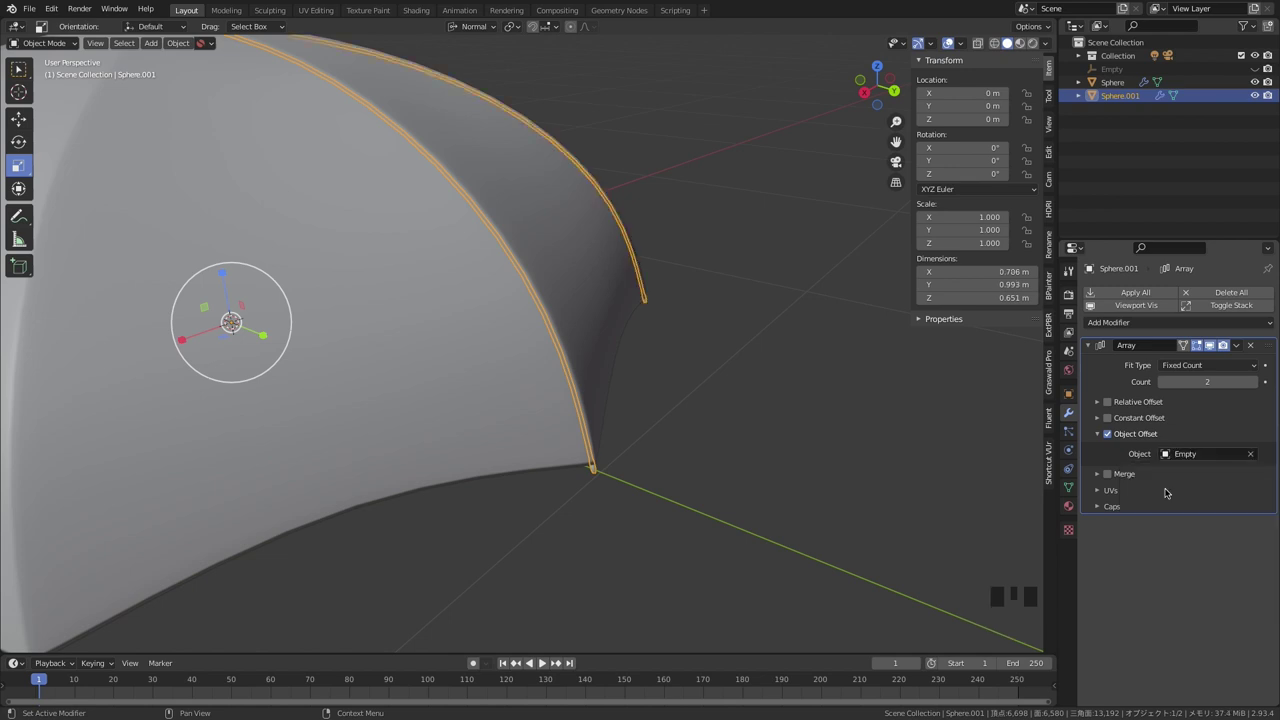
- Set the rib's Array count to 8 so ribs run all the way around the canopy
scroll(763, 437, "down", 4)
middle_click_drag(763, 437, 763, 437)
scroll(763, 437, "up", 4)
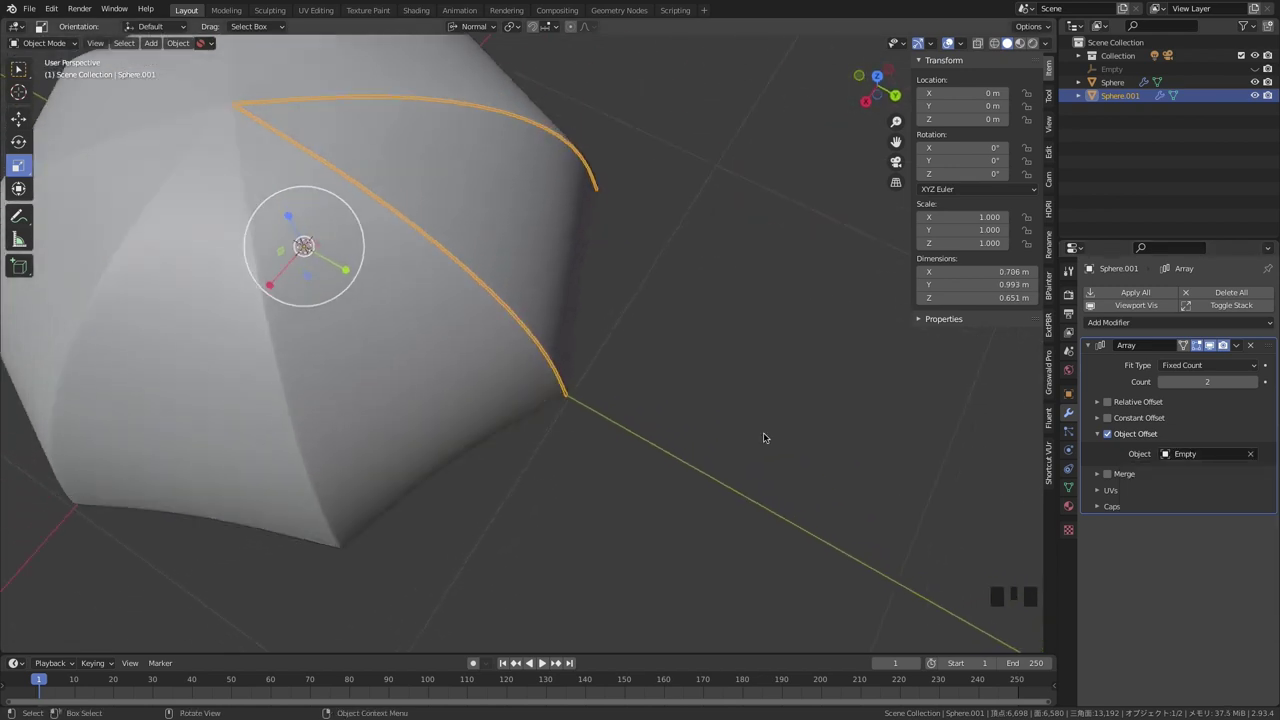
left_click(1252, 381)
left_click(1252, 381)
left_click(1252, 381)
left_click(1252, 381)
scroll(483, 371, "down", 3)
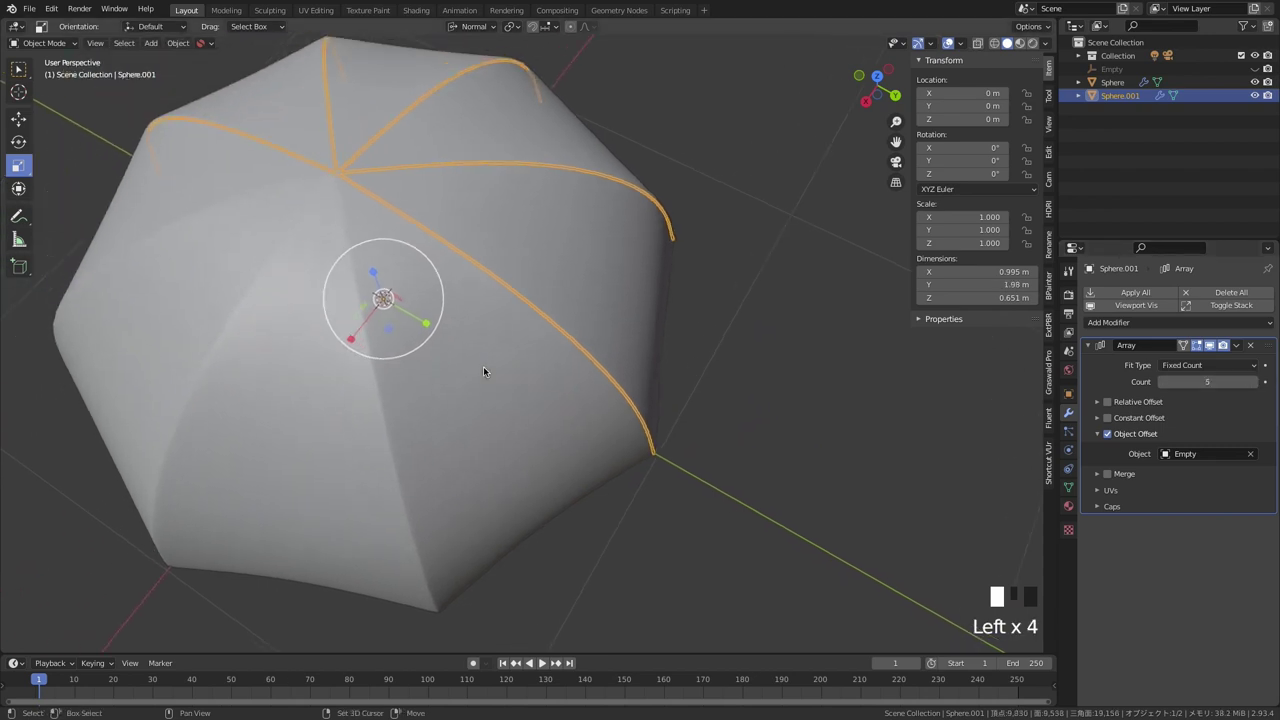
scroll(483, 371, "up", 2)
left_click(1256, 382)
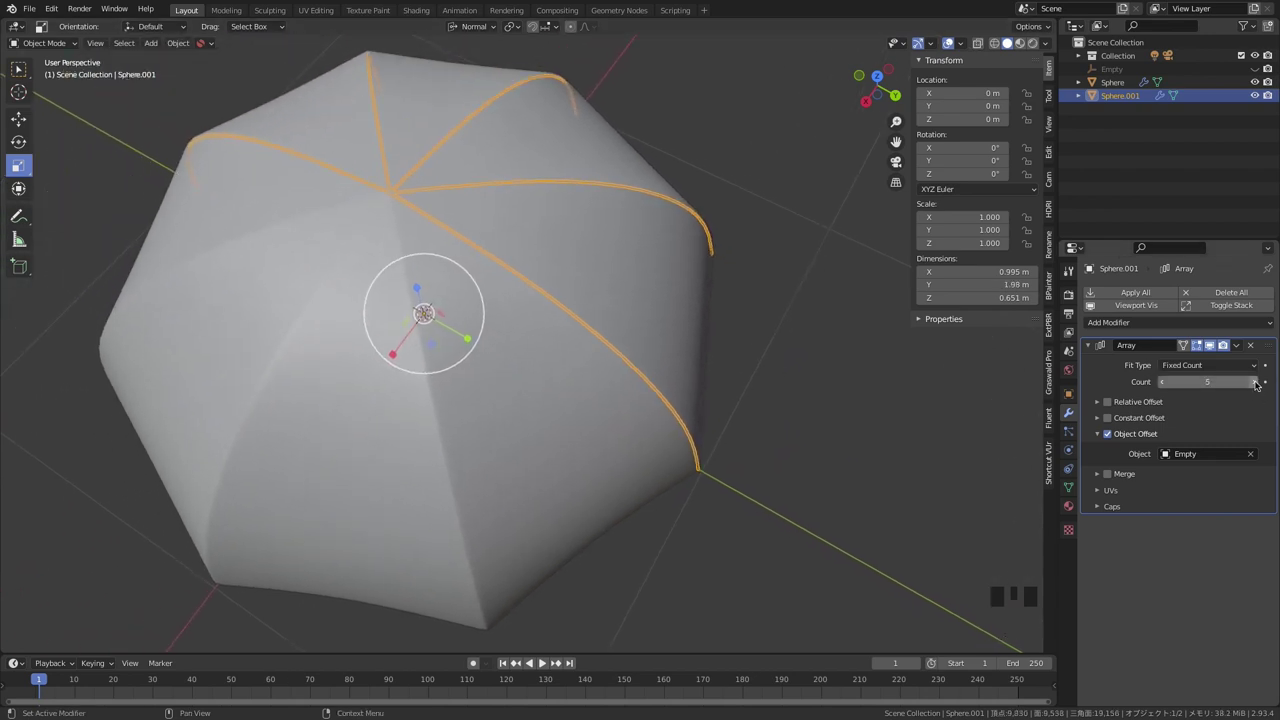
left_click(1256, 382)
left_click(1256, 382)
left_click(1256, 382)
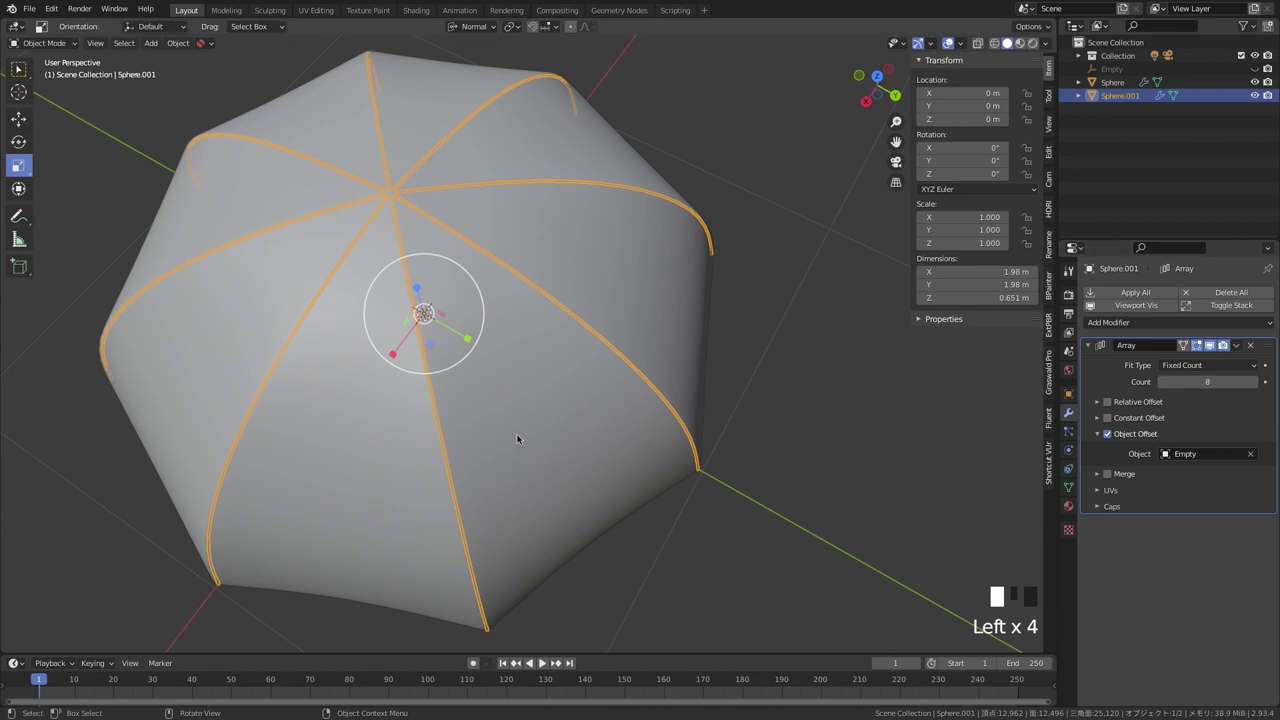
- Deselect the ribs and add a cylinder mesh at the world origin for the umbrella's shaft
left_click(817, 499)
mouse_move(817, 499)
middle_mouse_down()
mouse_move(737, 503)
mouse_move(817, 500)
middle_mouse_up()
left_click(1120, 95)
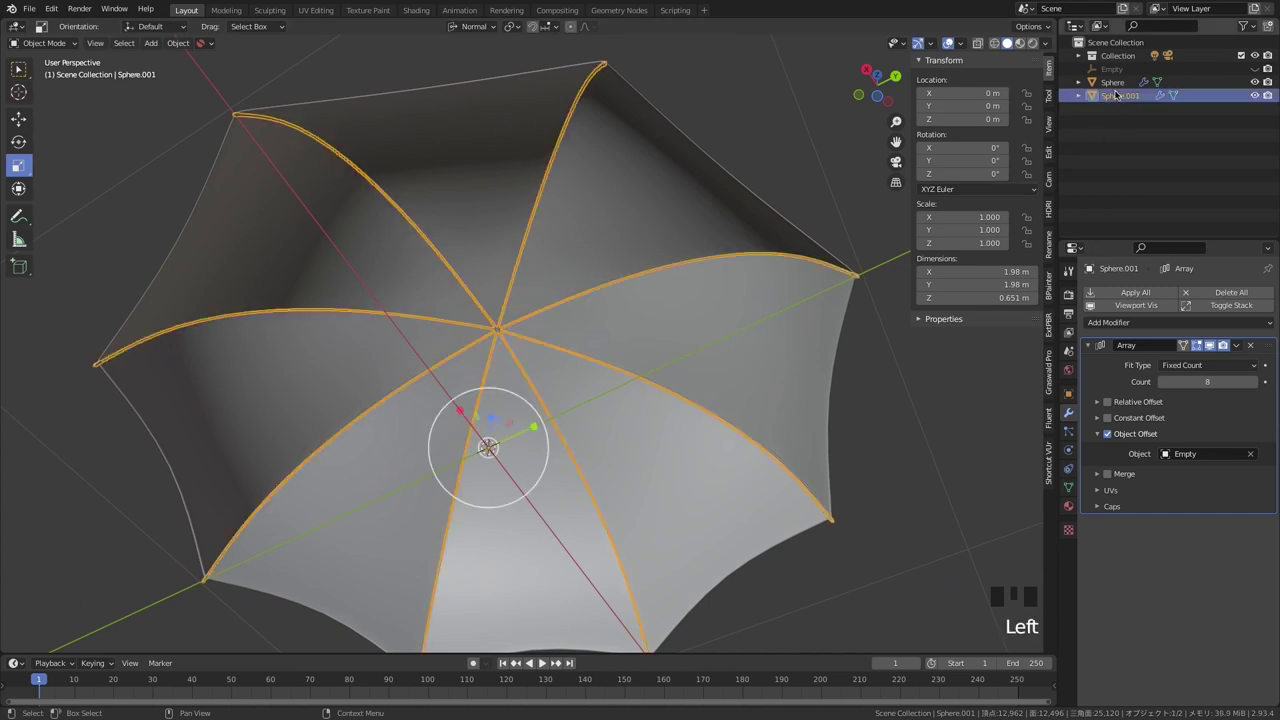
left_click(885, 496)
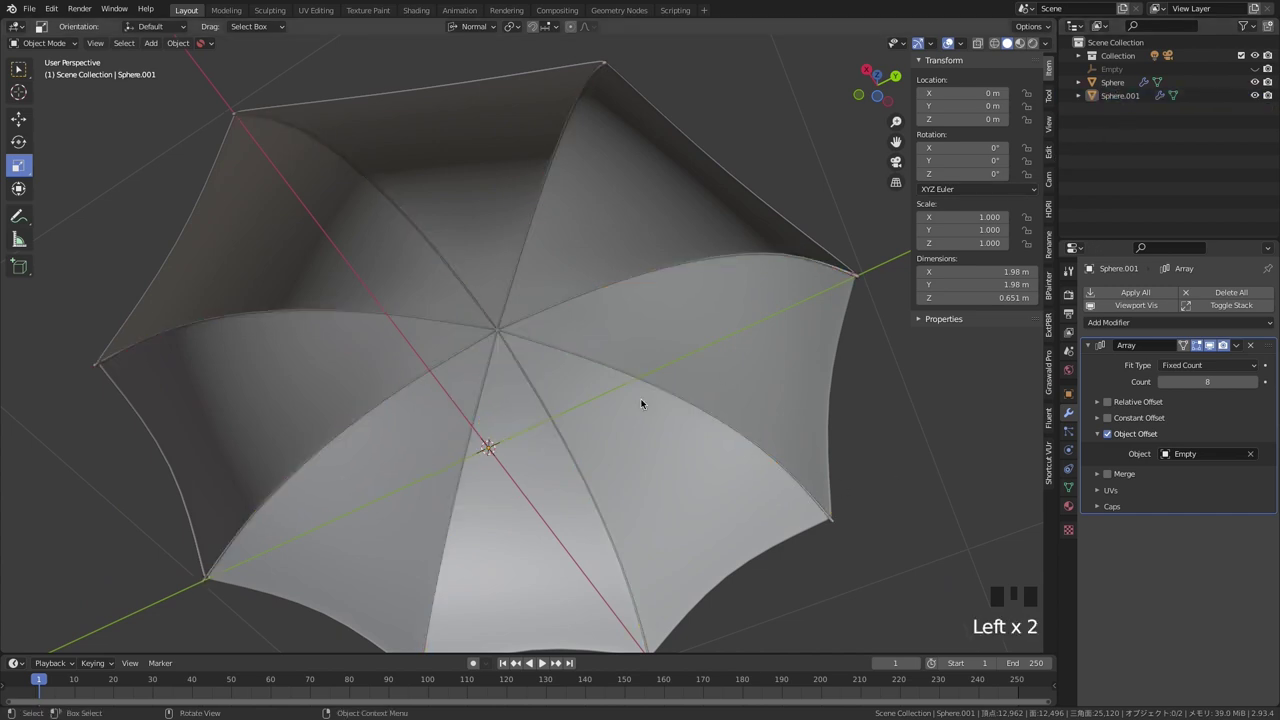
middle_click_drag(641, 403, 597, 383)
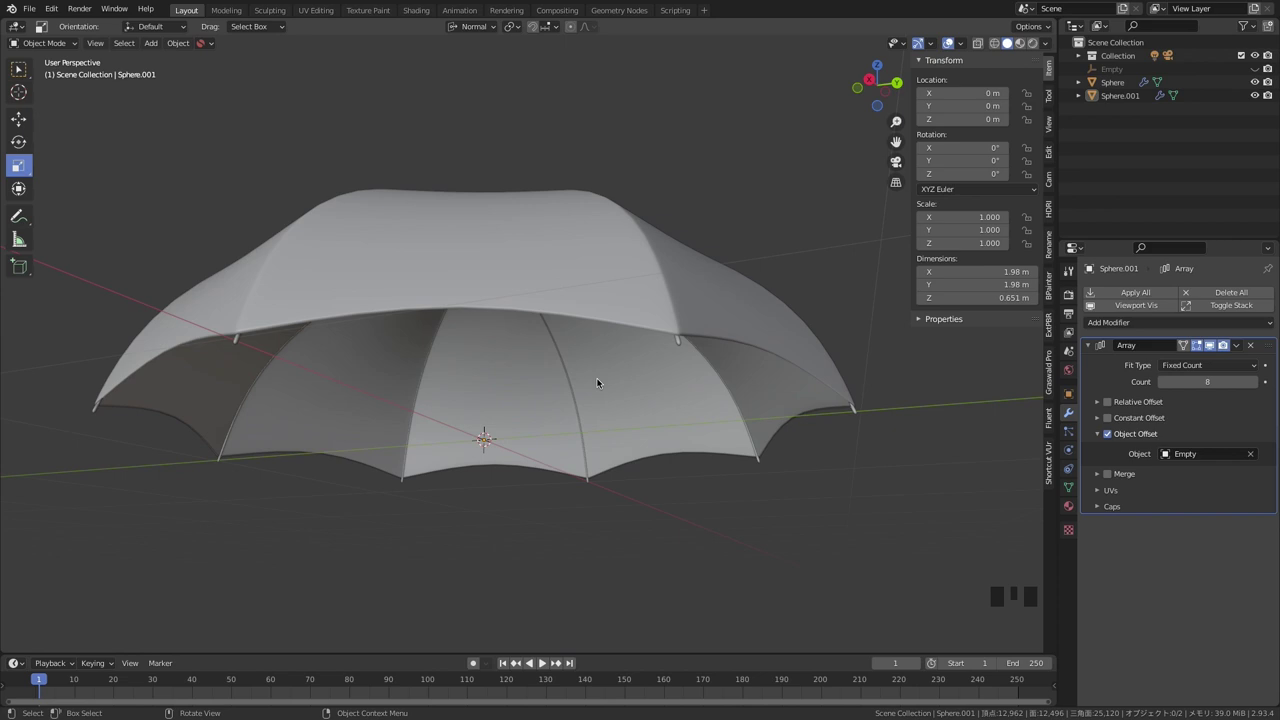
middle_click_drag(597, 383, 651, 449)
key("shift+a")
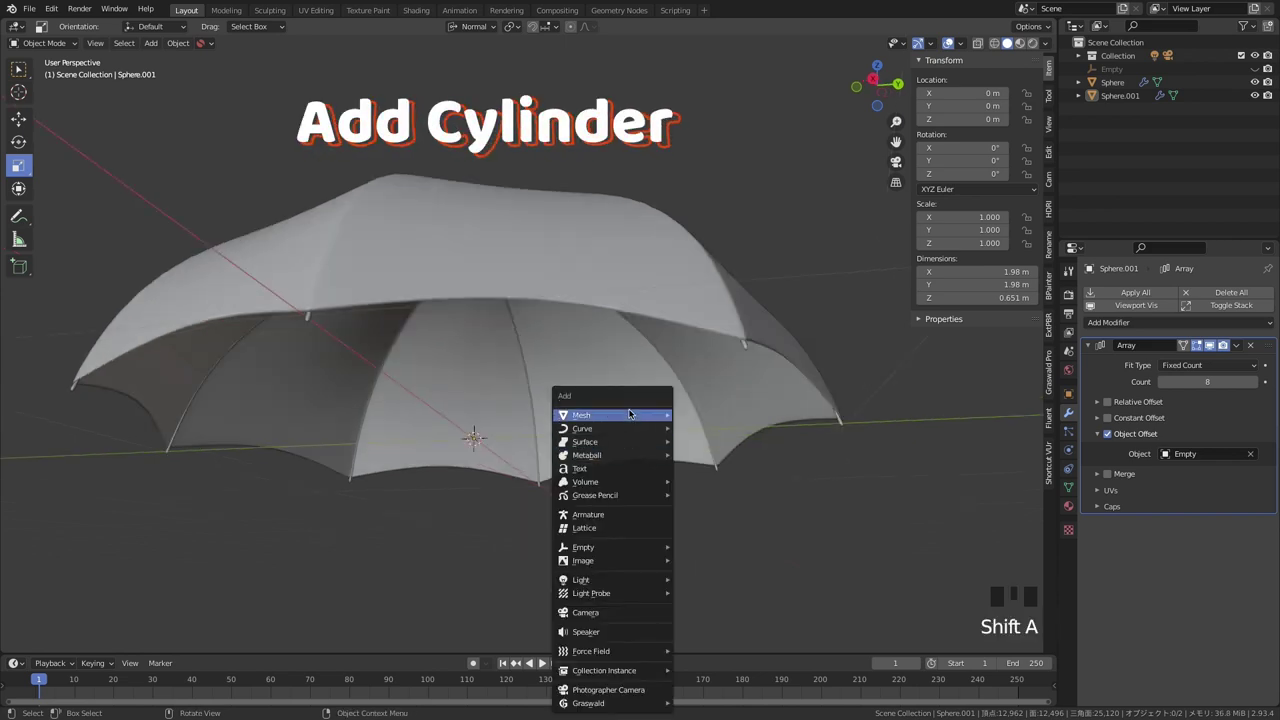
mouse_move(629, 414)
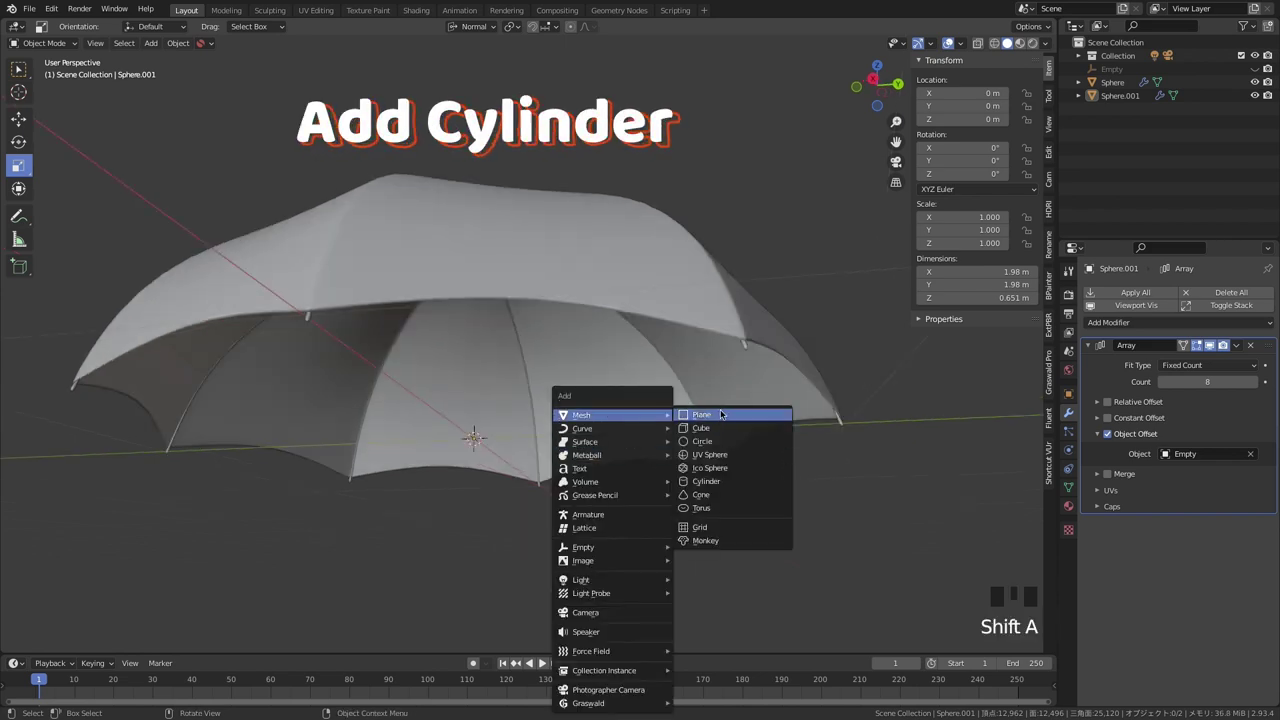
left_click(754, 483)
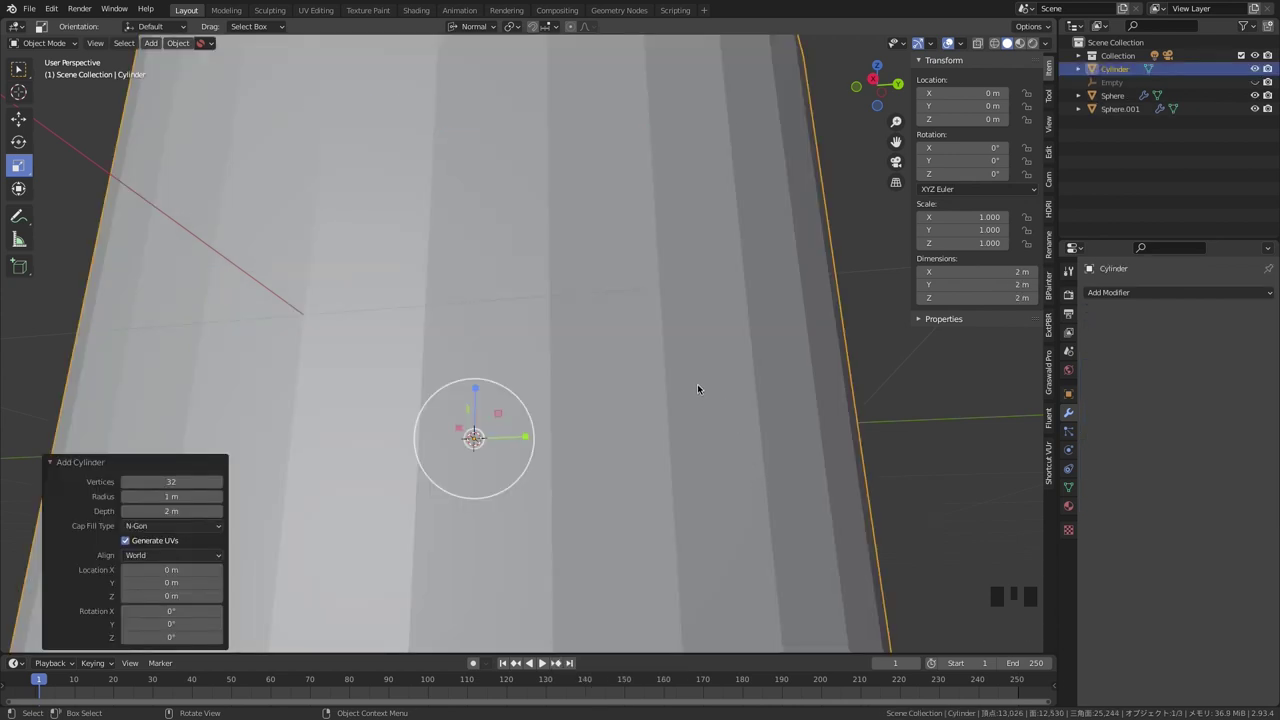
- Scale the cylinder to about 0.103 in X and Y only, keeping its height of 2 m
middle_click_drag(697, 383, 671, 475, "ctrl")
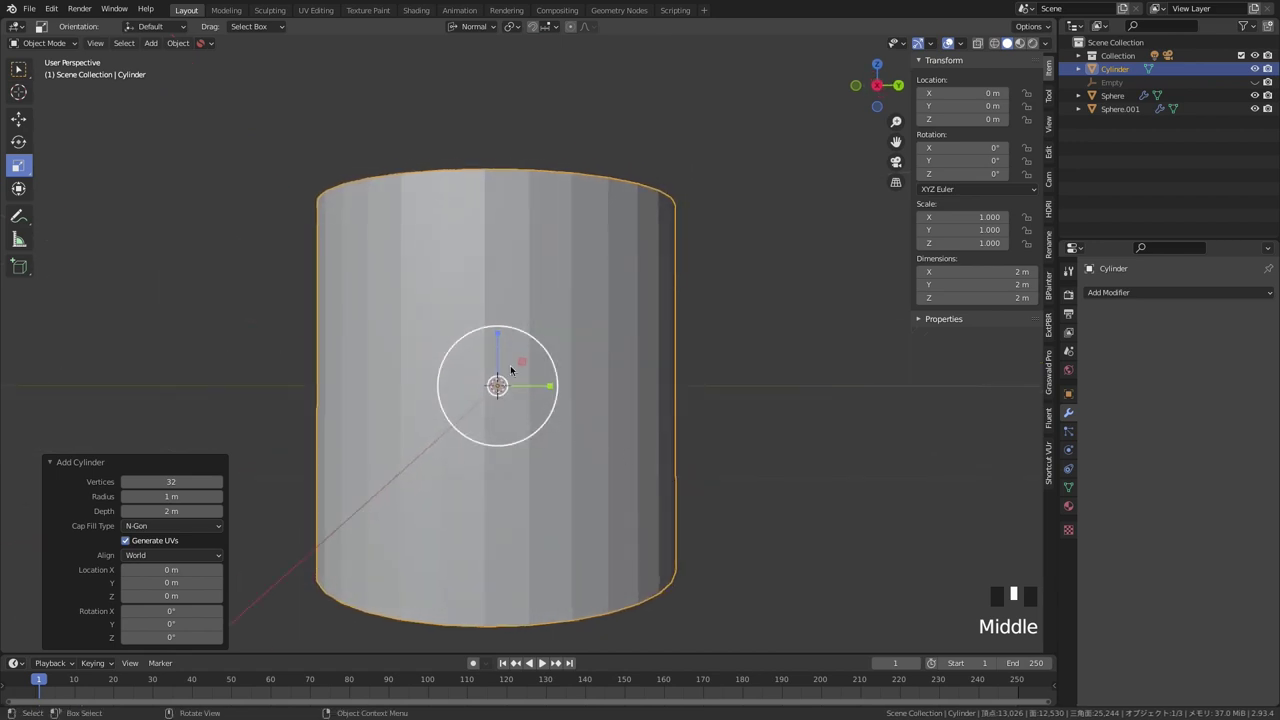
left_click_drag(498, 334, 500, 383, "shift")
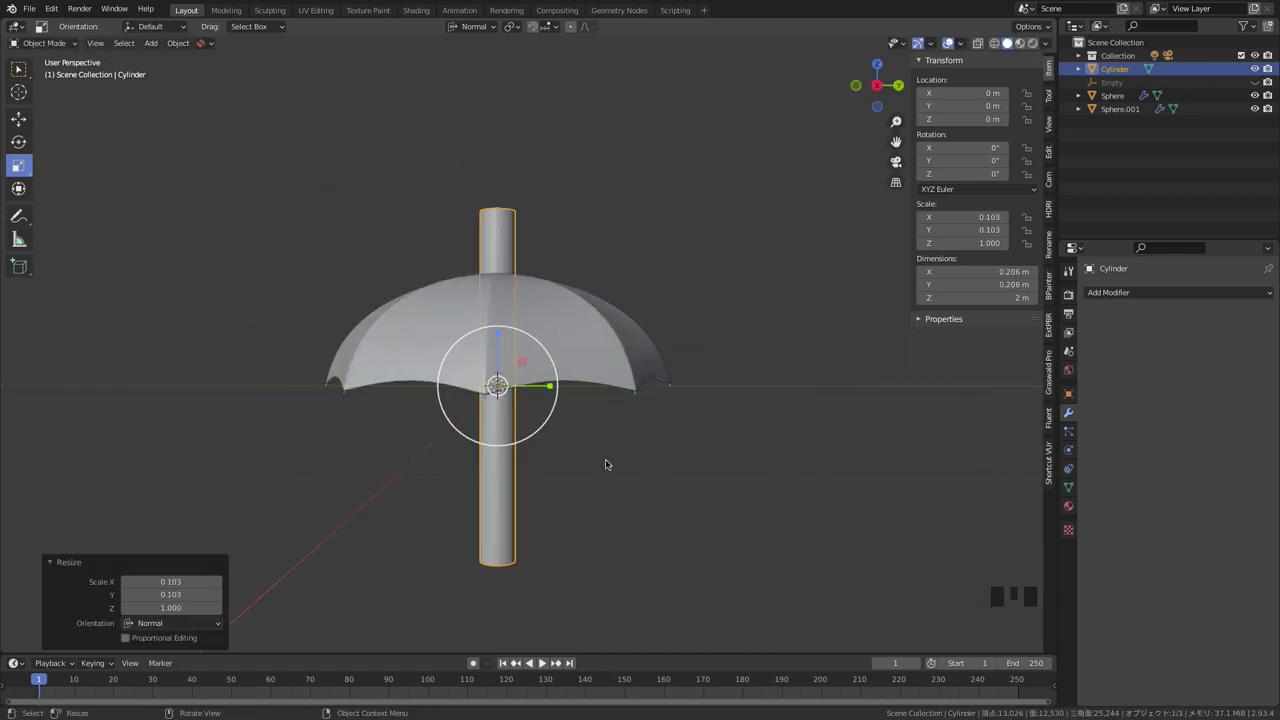
middle_click_drag(606, 463, 615, 470)
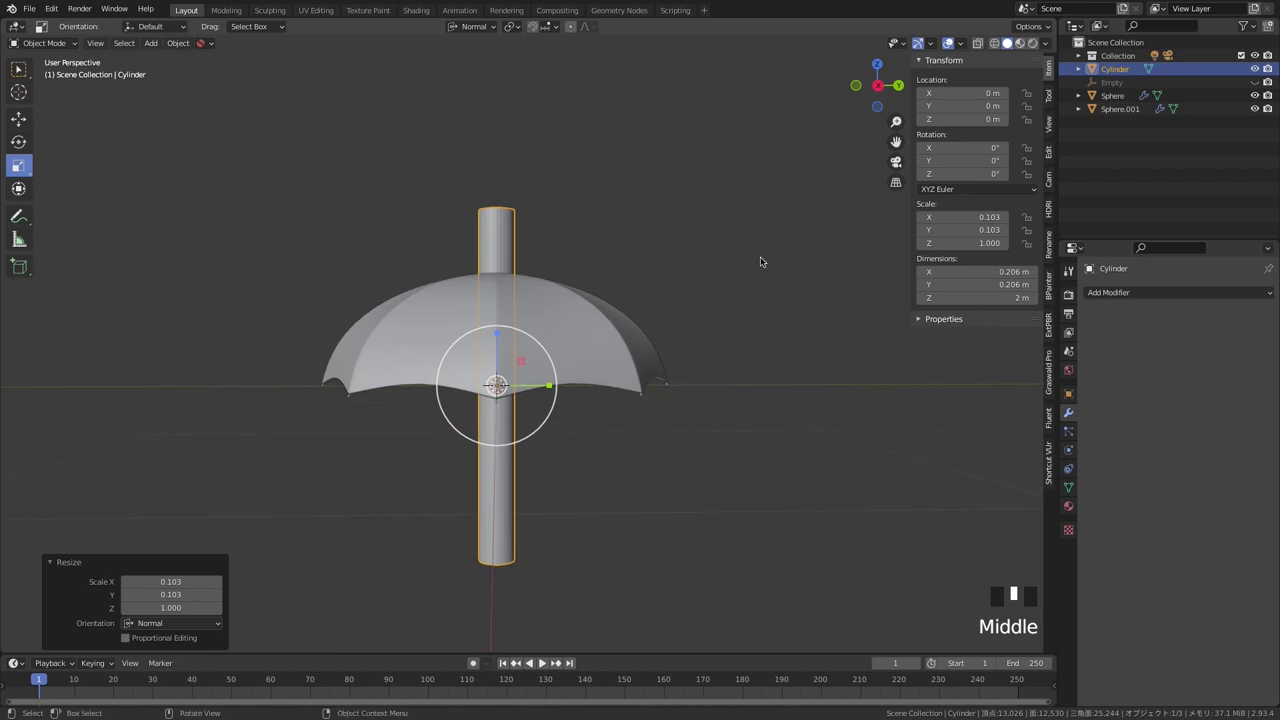
- In wireframe side view, select only the top vertices of the cylinder in Edit Mode
left_click(877, 86)
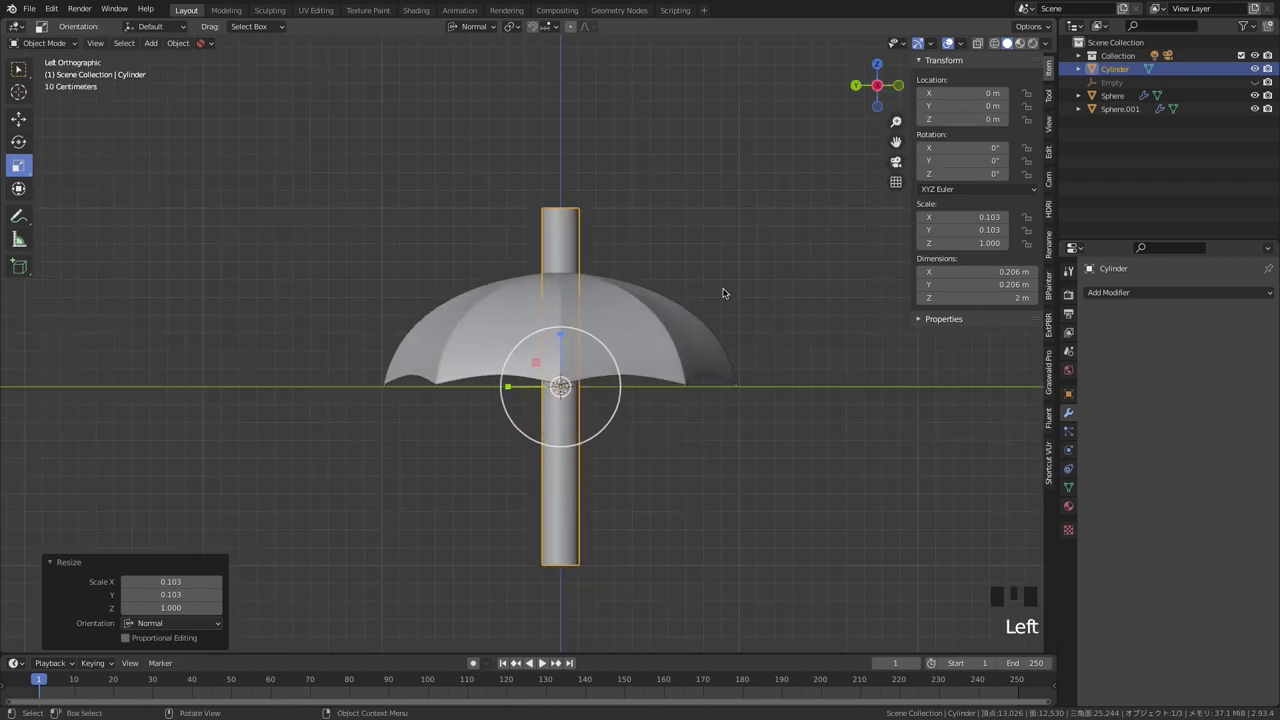
key("shift+z")
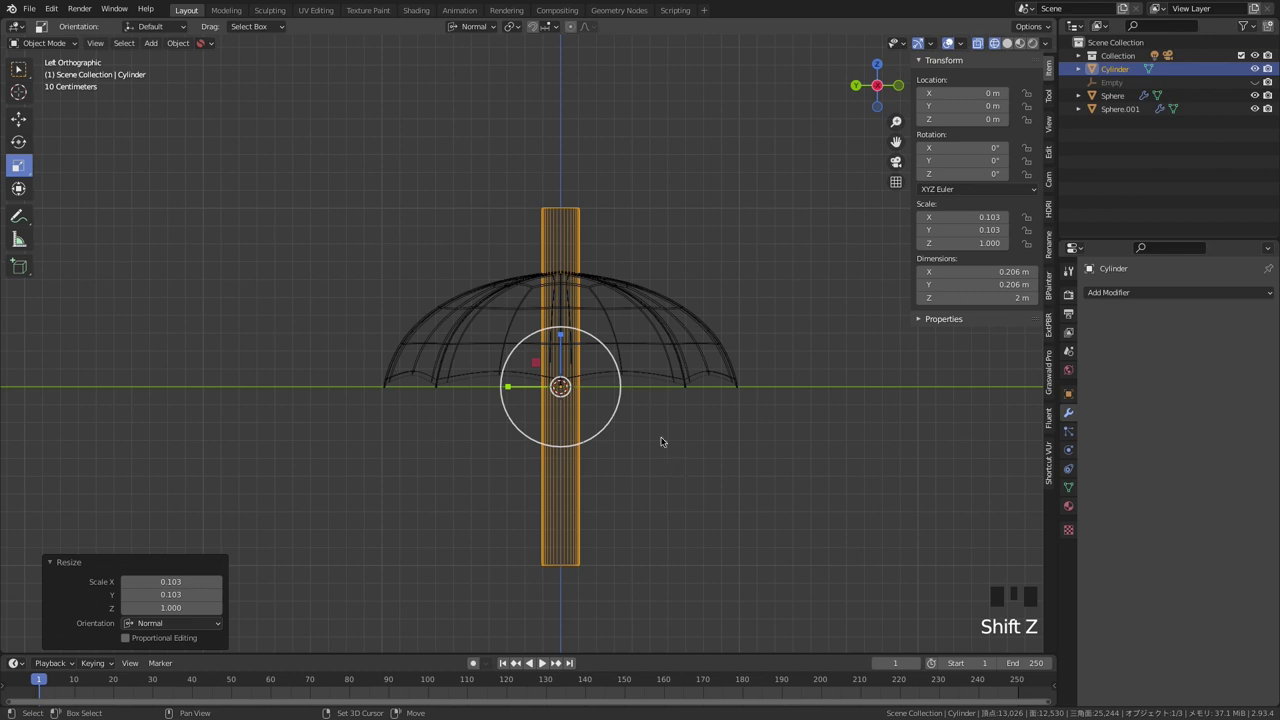
key("Tab")
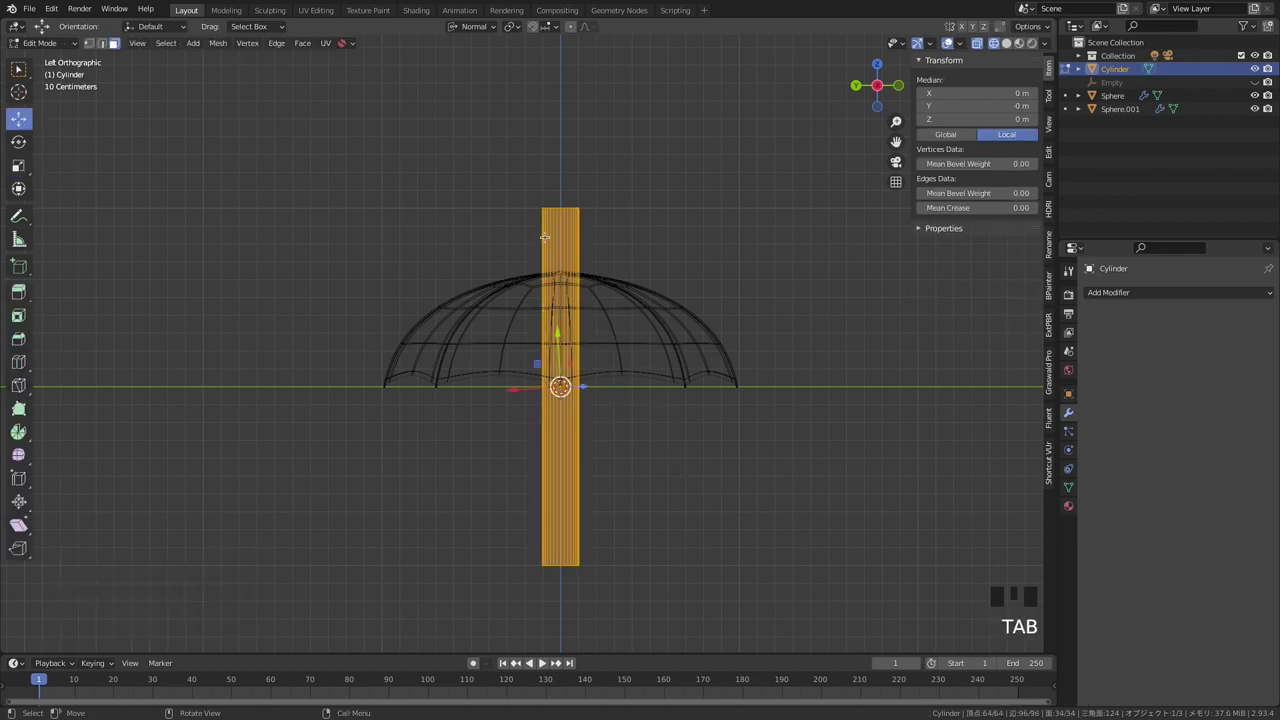
key("1")
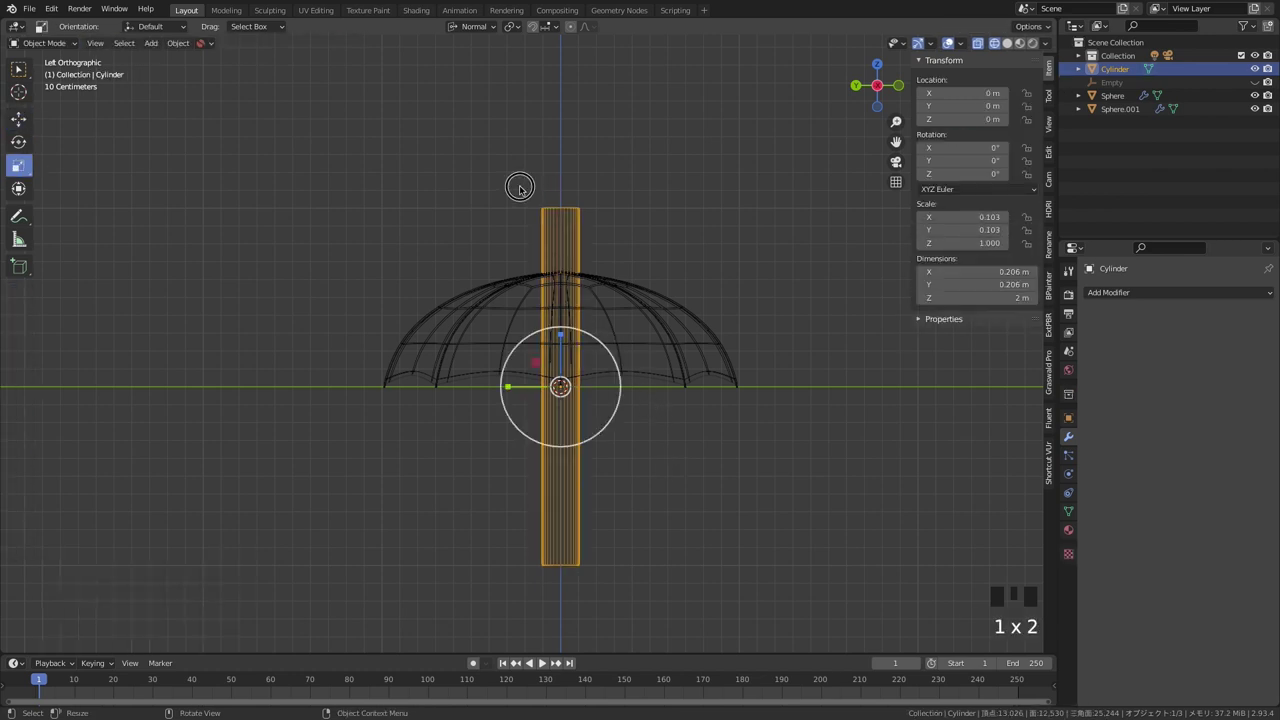
left_click(611, 236)
left_click(629, 237)
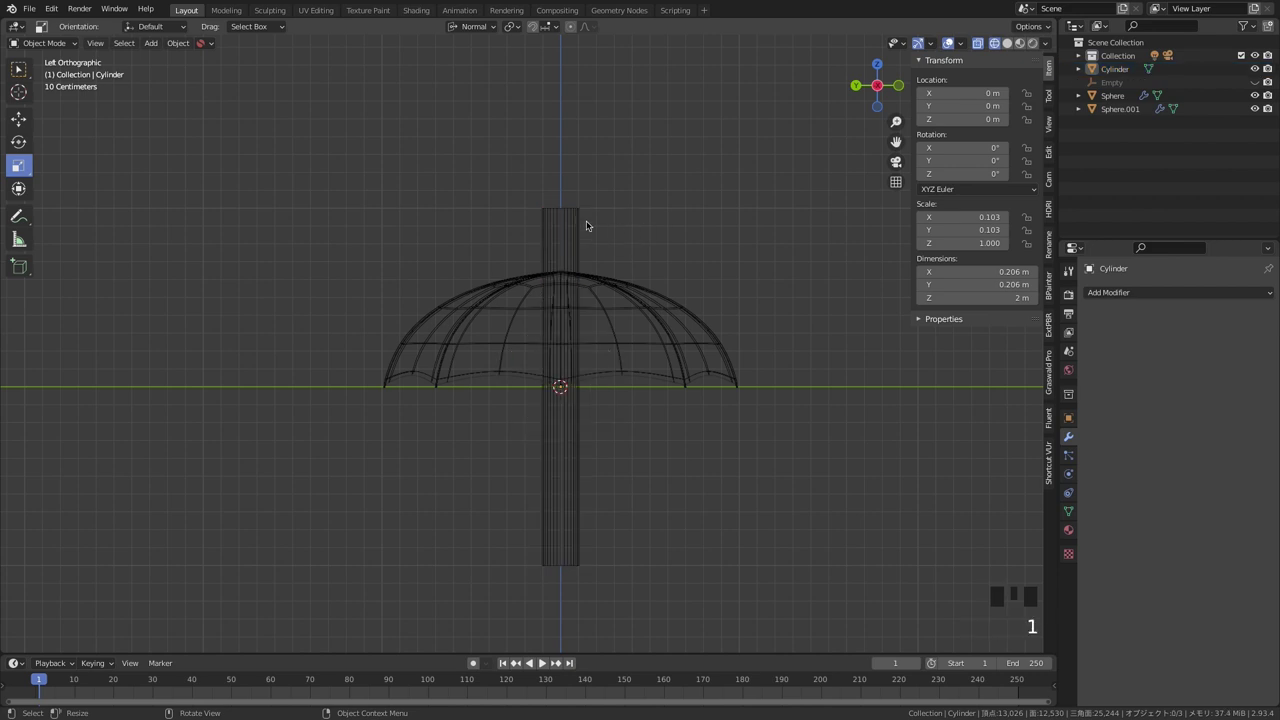
key("Tab")
key("1")
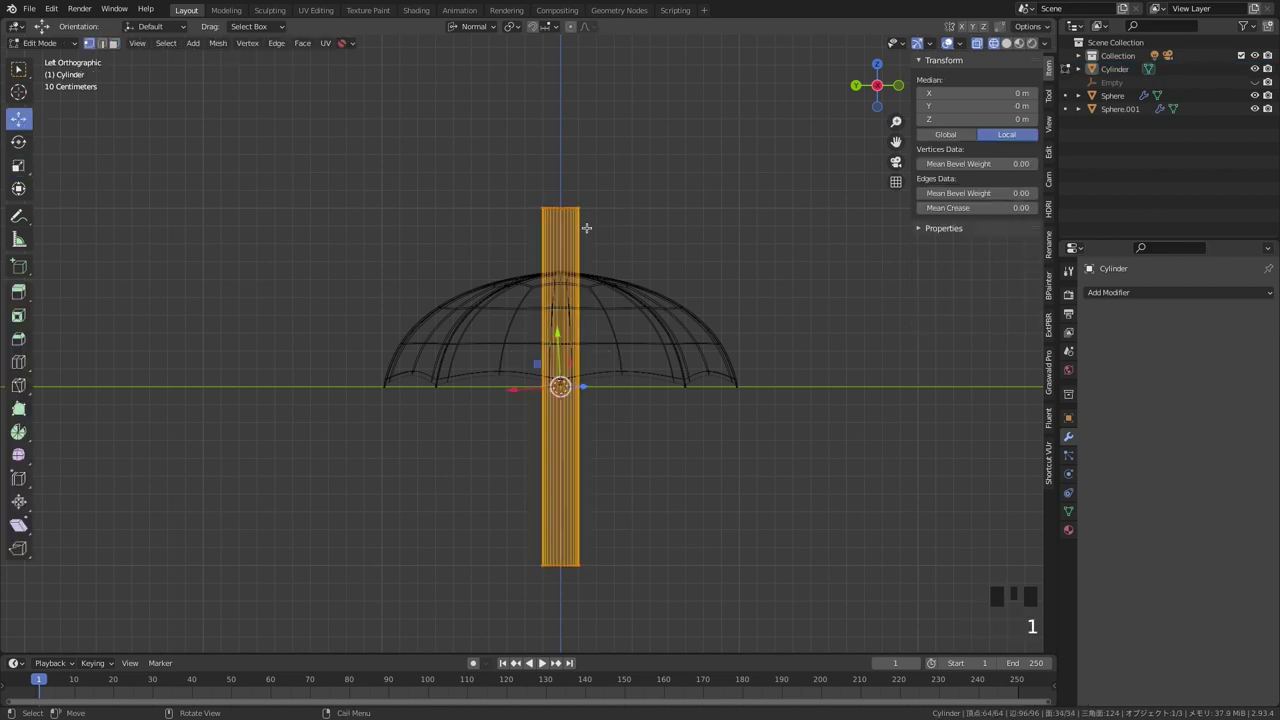
left_click_drag(497, 177, 617, 223)
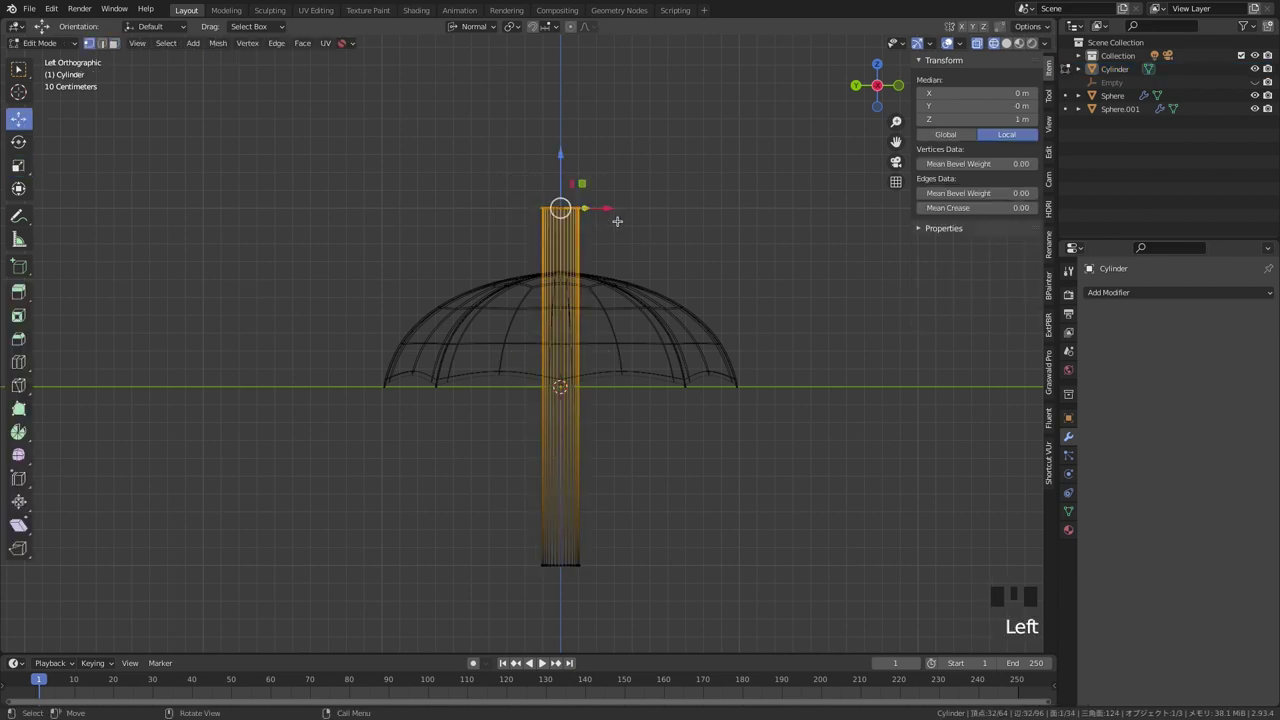
- With increment snapping enabled, lower the cylinder's top vertices 1 m to the world origin and return to Object Mode
left_click(533, 28)
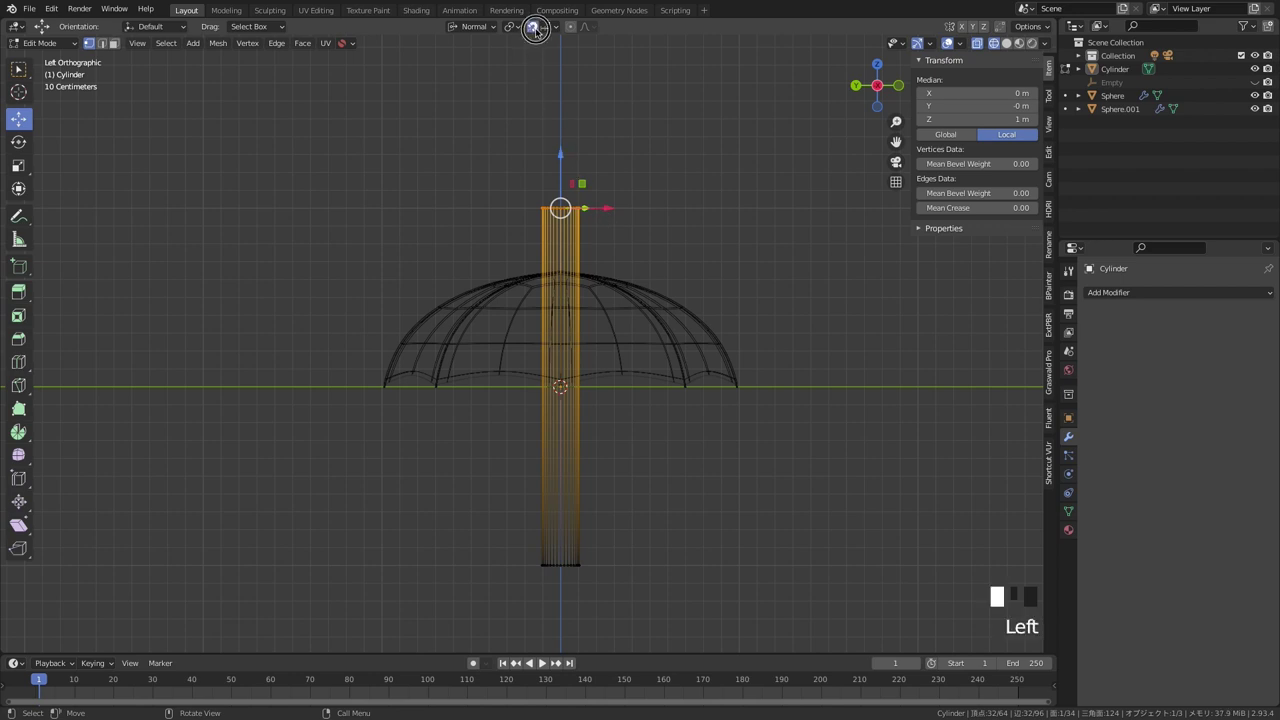
left_click(552, 27)
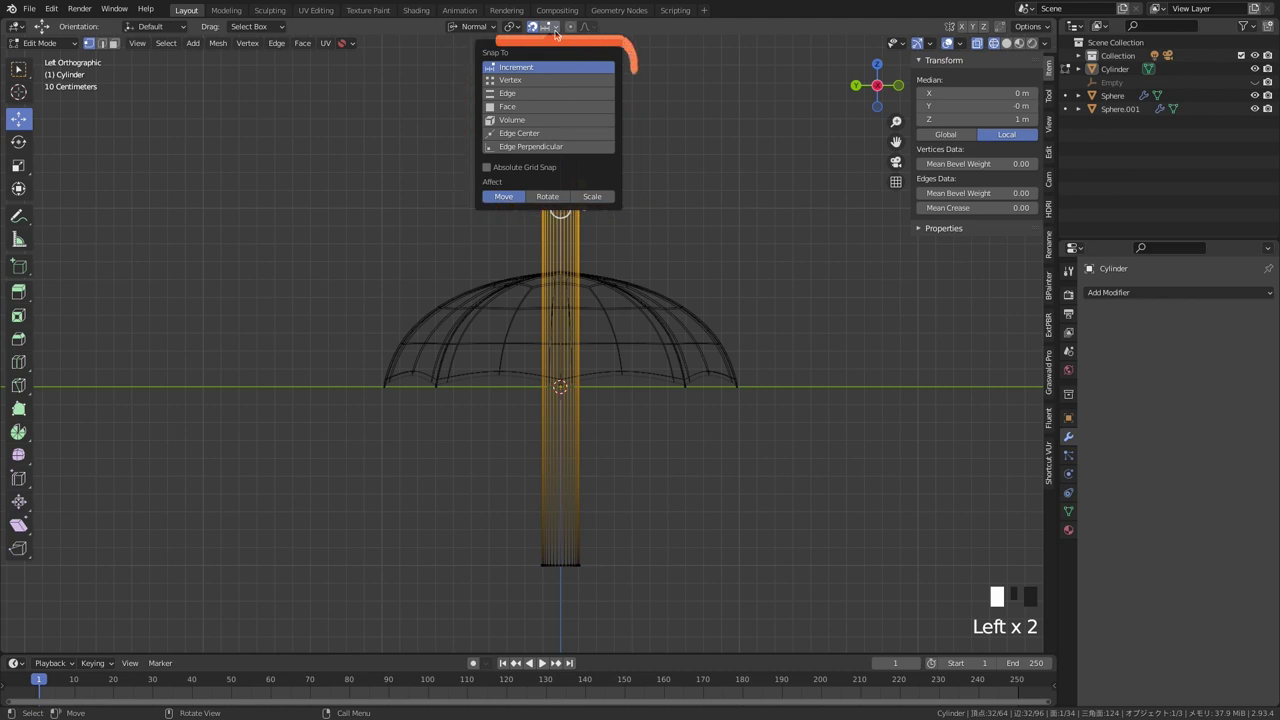
left_click_drag(565, 150, 577, 333)
key("Tab")
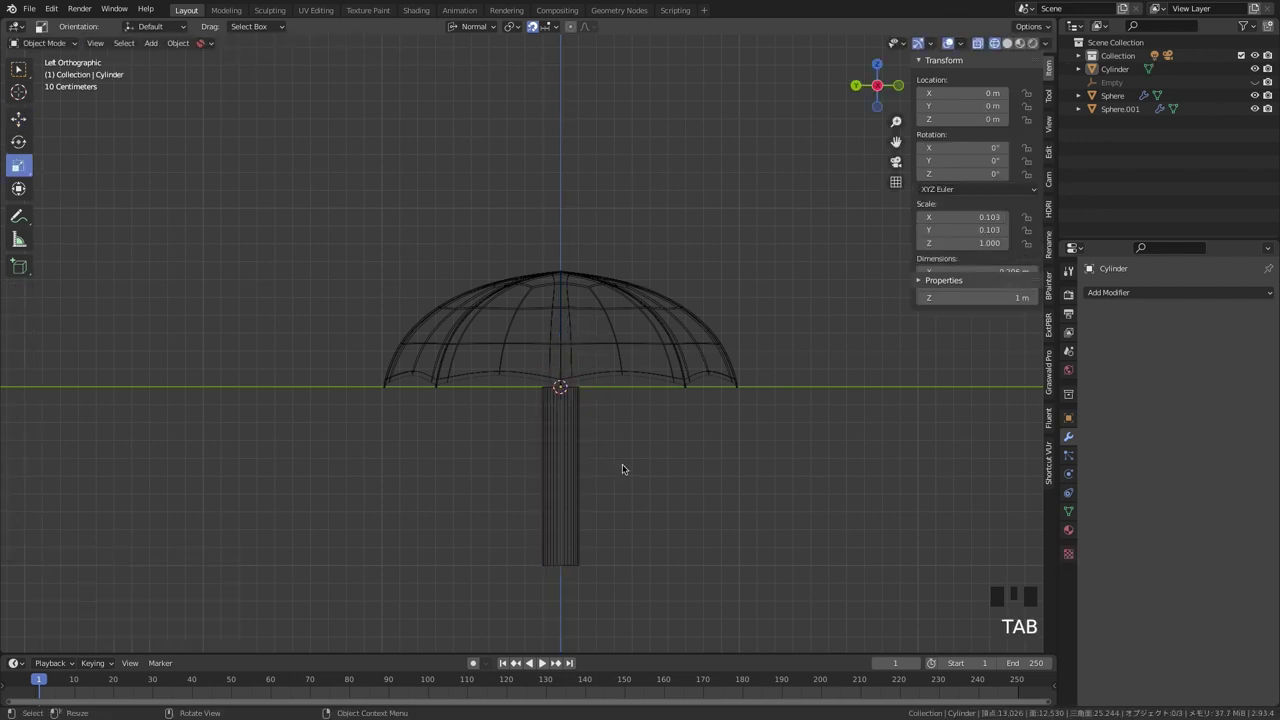
- With snapping off, raise the cylinder about 0.634 m along Z so its top meets the canopy's apex
left_click(573, 476)
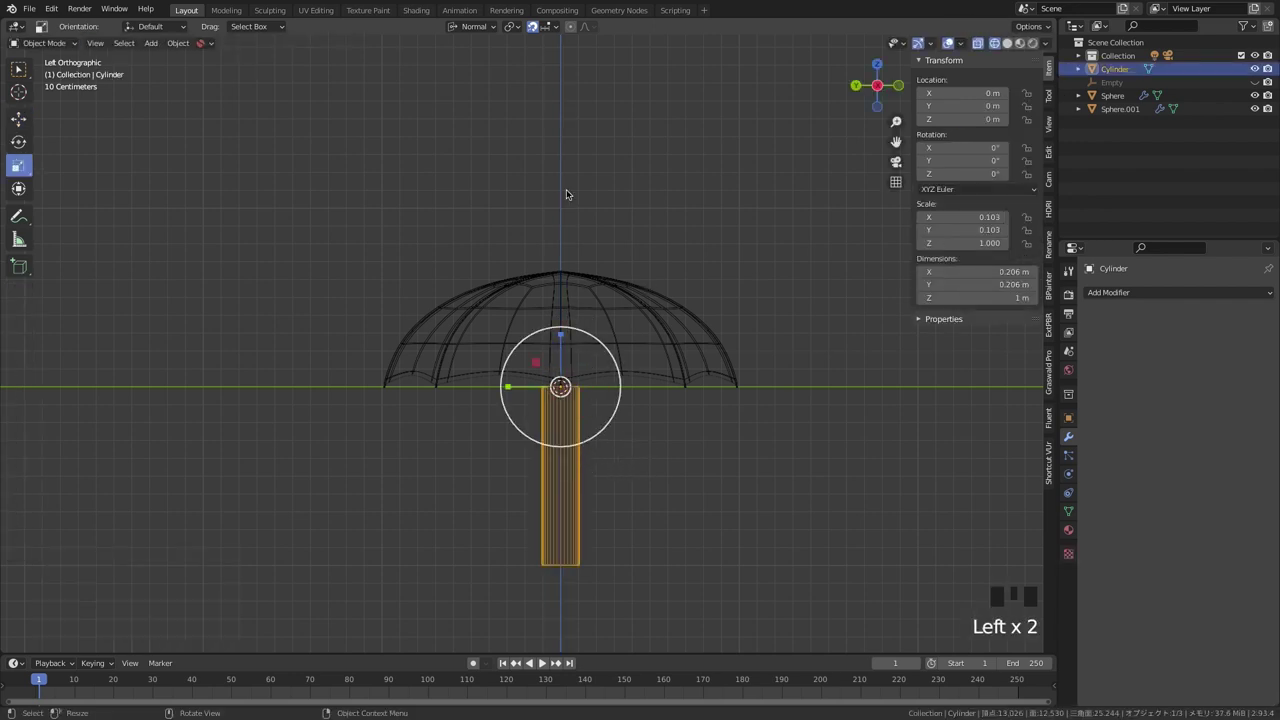
left_click(532, 28)
left_click(19, 118)
left_click_drag(567, 331, 554, 211)
key("super")
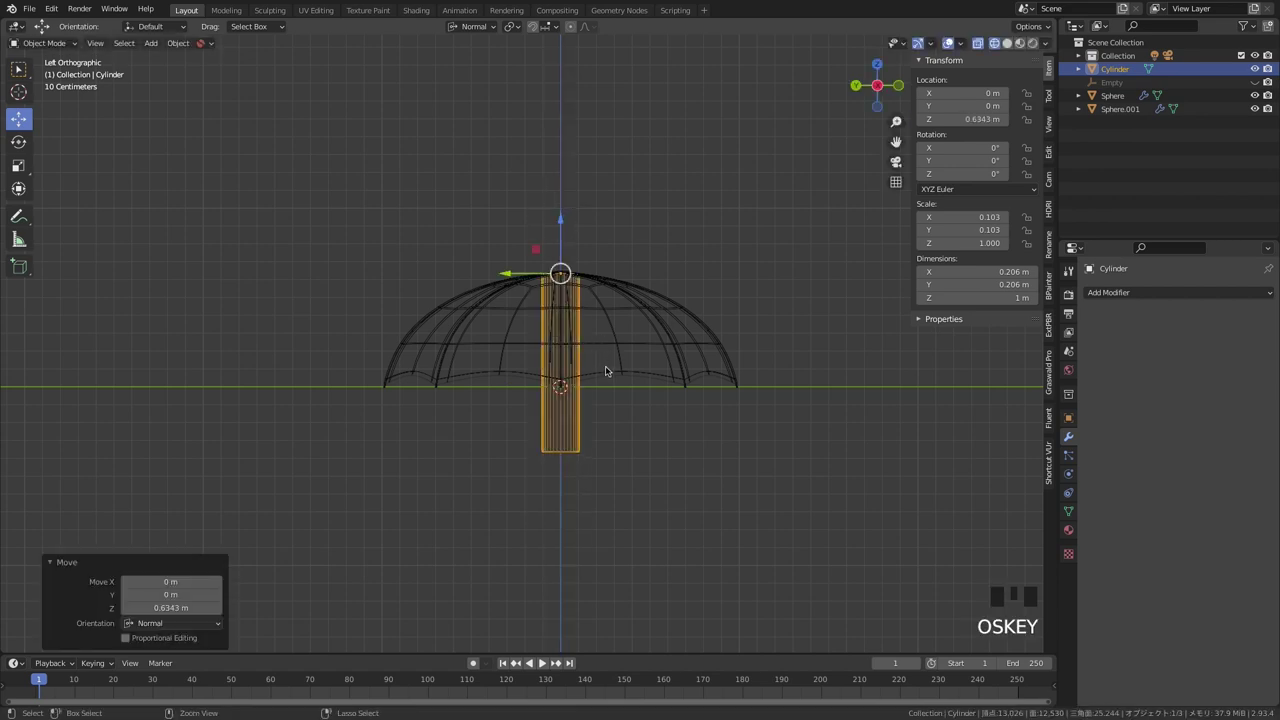
- Set the cylinder's X and Y scale to 0.01 to thin it into a shaft, then deselect it
middle_click_drag(605, 374, 610, 305, "ctrl")
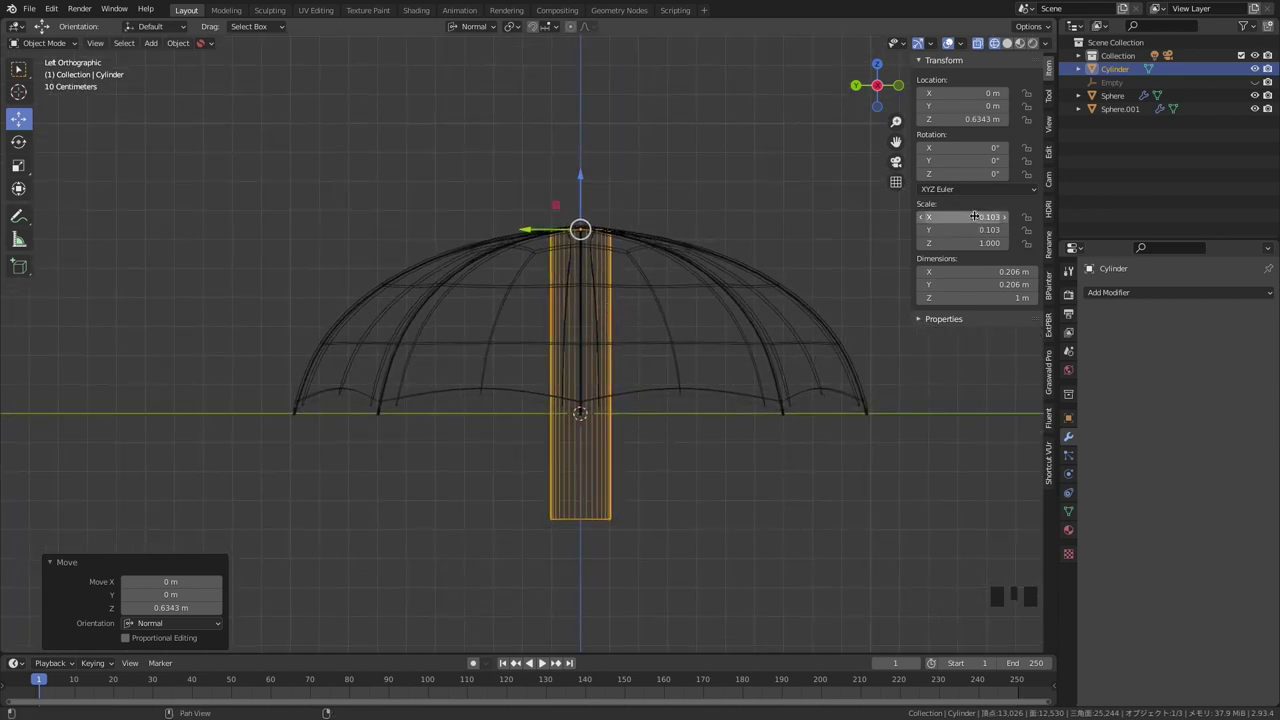
left_click_drag(978, 217, 980, 232)
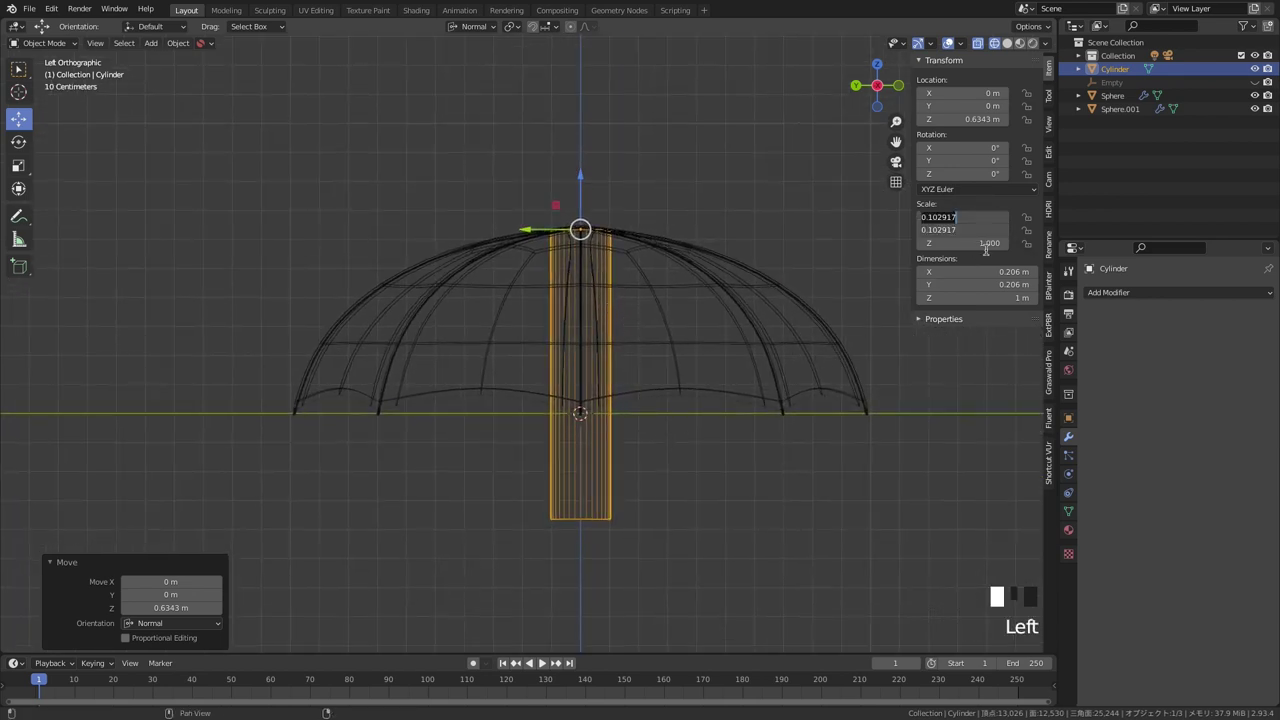
key("BackSpace")
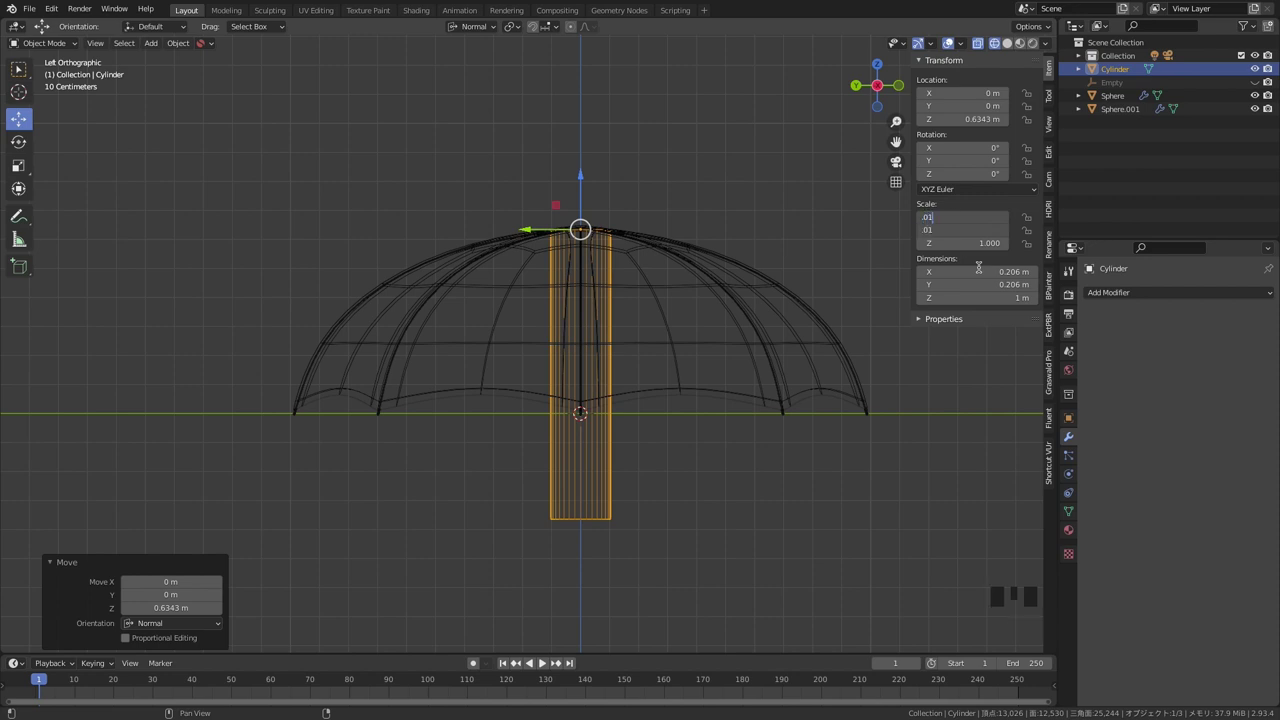
key("Return")
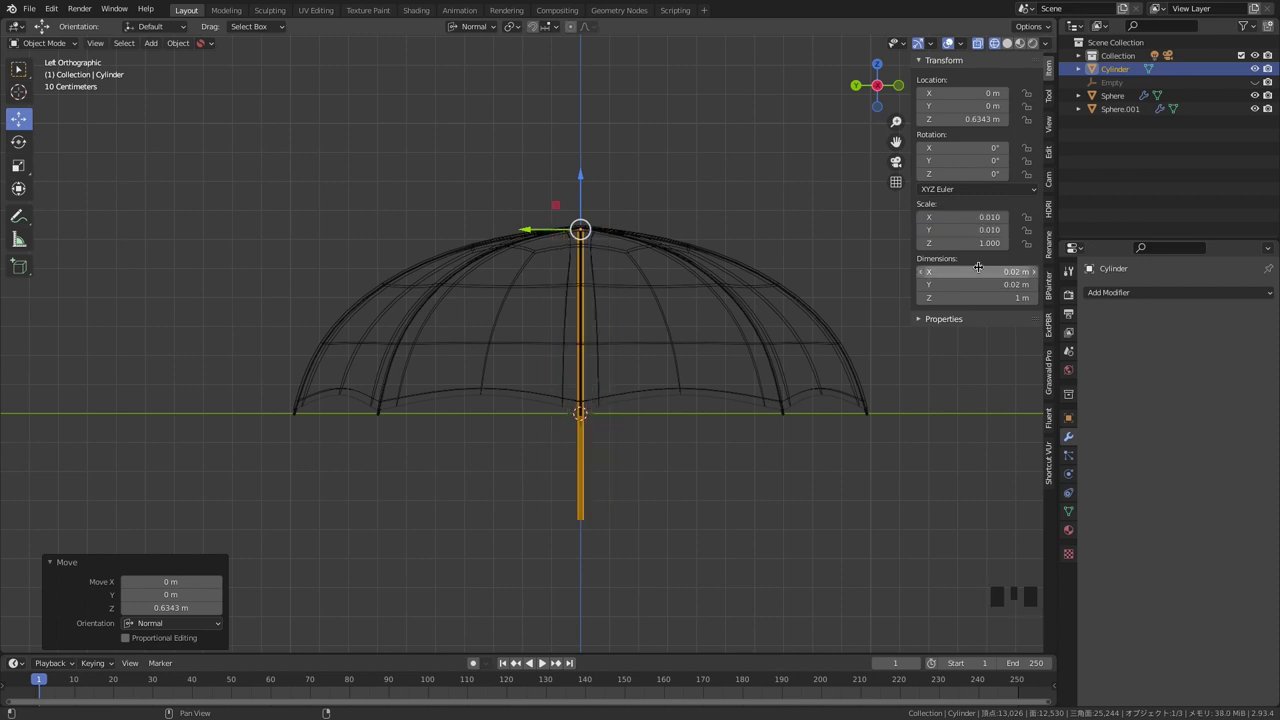
middle_click_drag(689, 466, 664, 476, "ctrl")
left_click(664, 476)
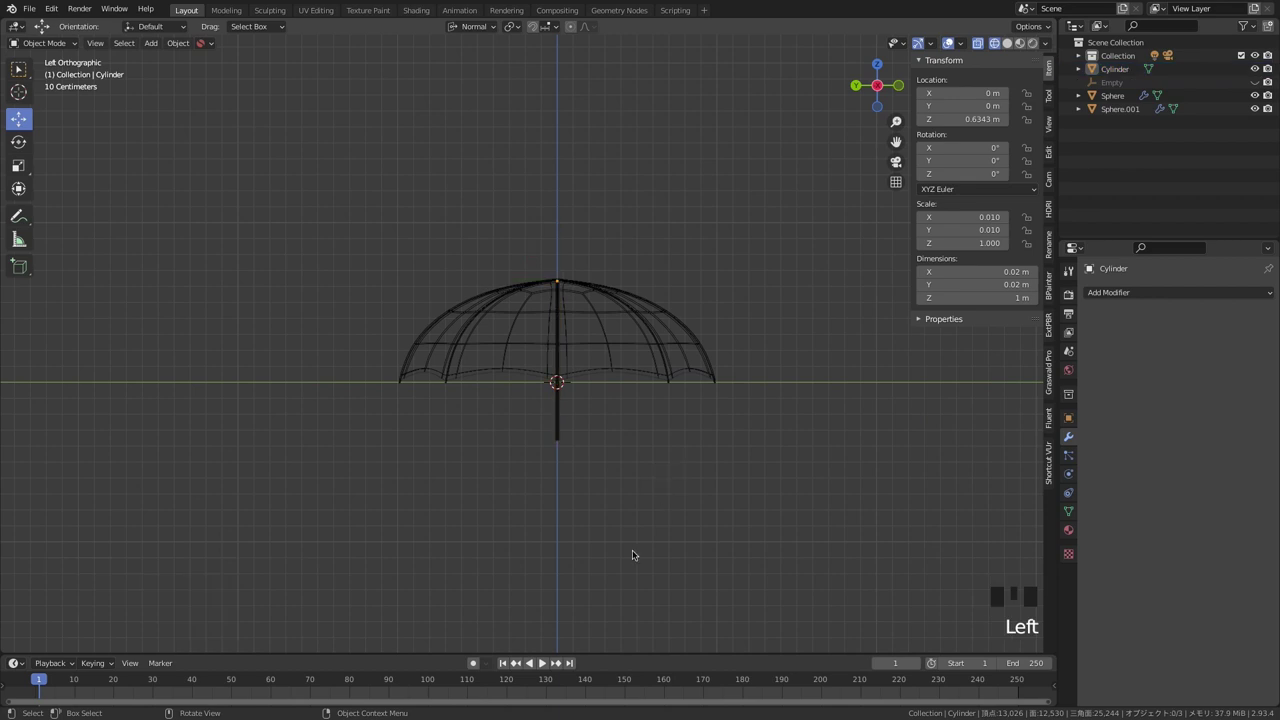
- Move the shaft's bottom vertices down about 0.63 m in Edit Mode, then return to Object Mode with solid shading
left_click(540, 462)
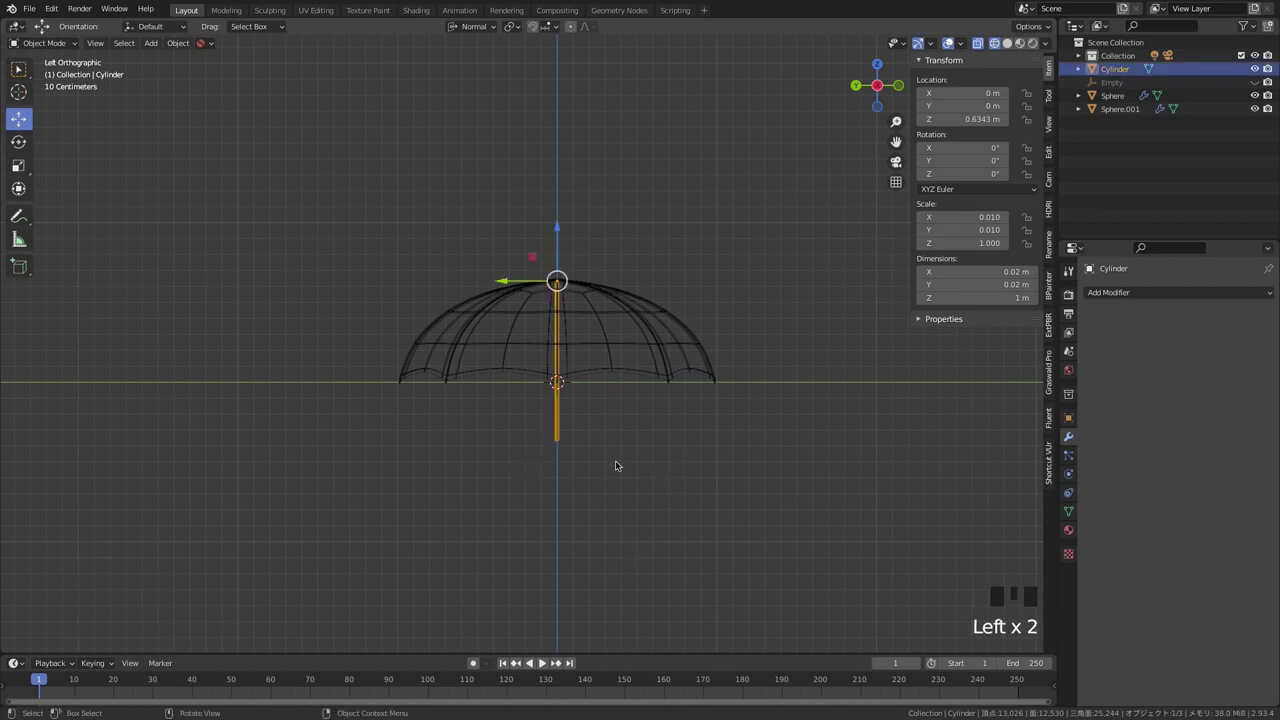
key("Tab")
left_click_drag(520, 470, 600, 425)
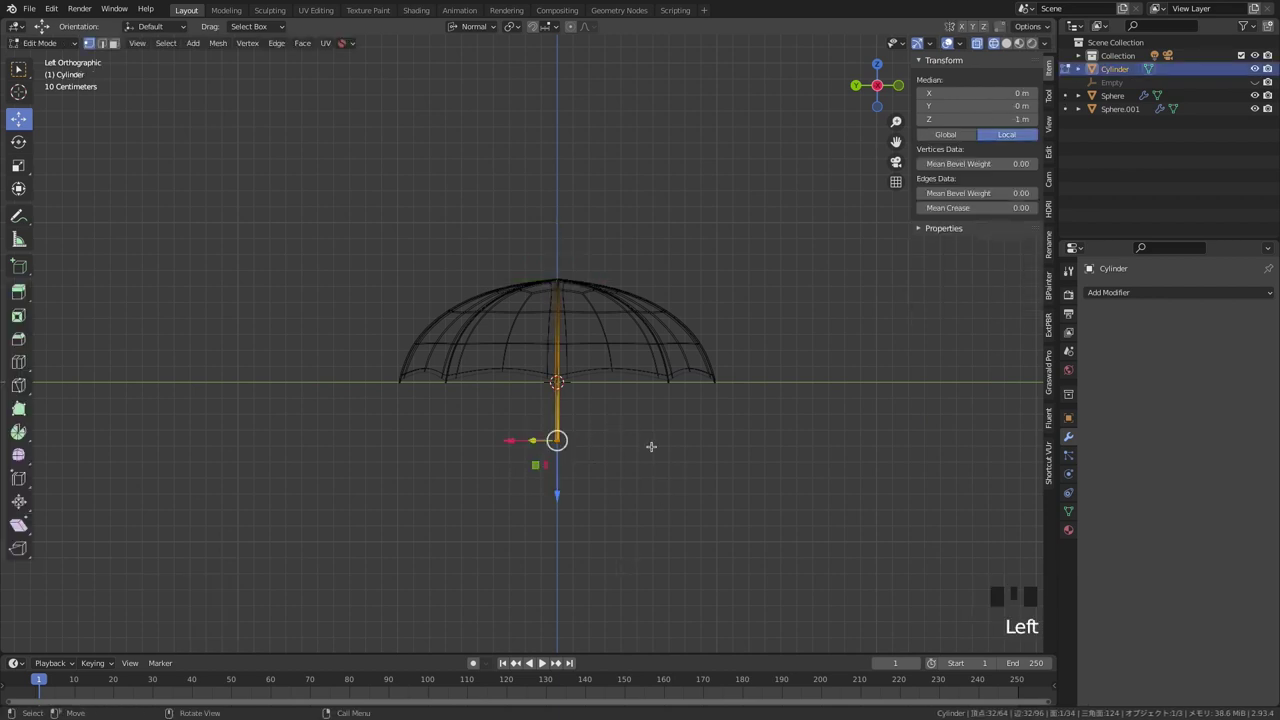
middle_click_drag(644, 471, 591, 360, "shift")
left_click_drag(504, 331, 509, 495)
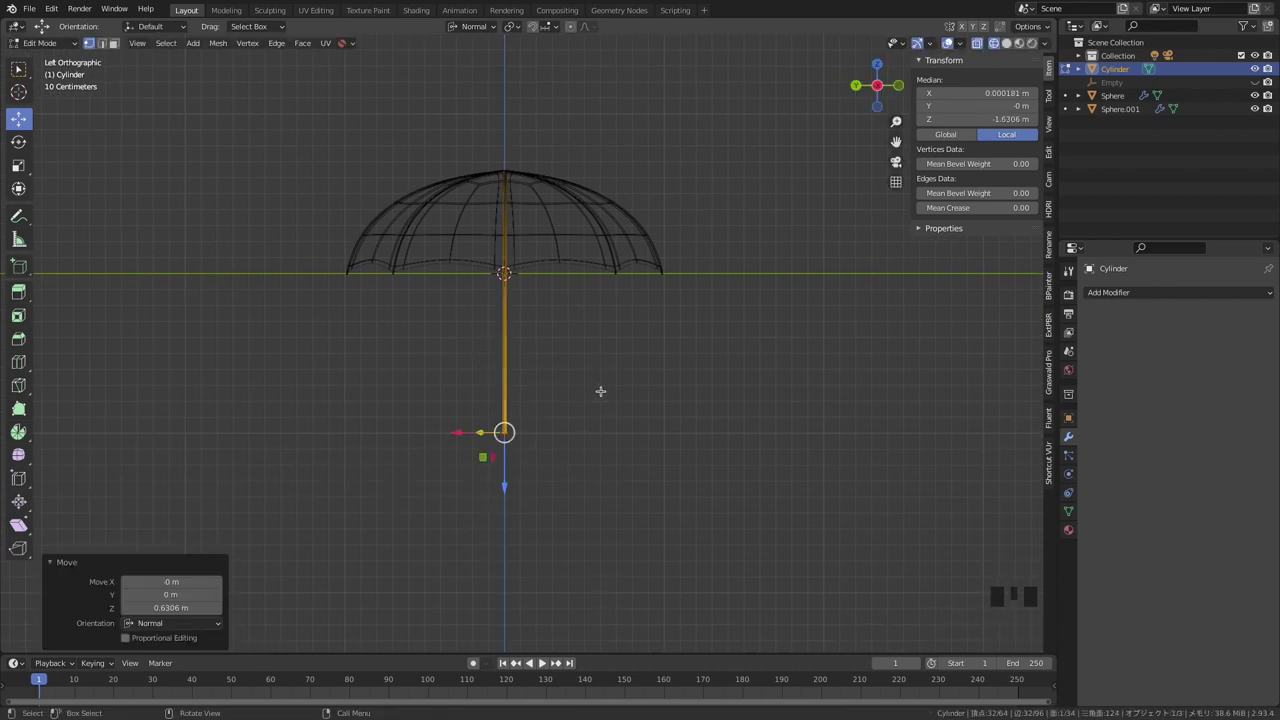
left_click(621, 389)
key("Tab")
left_click(628, 461)
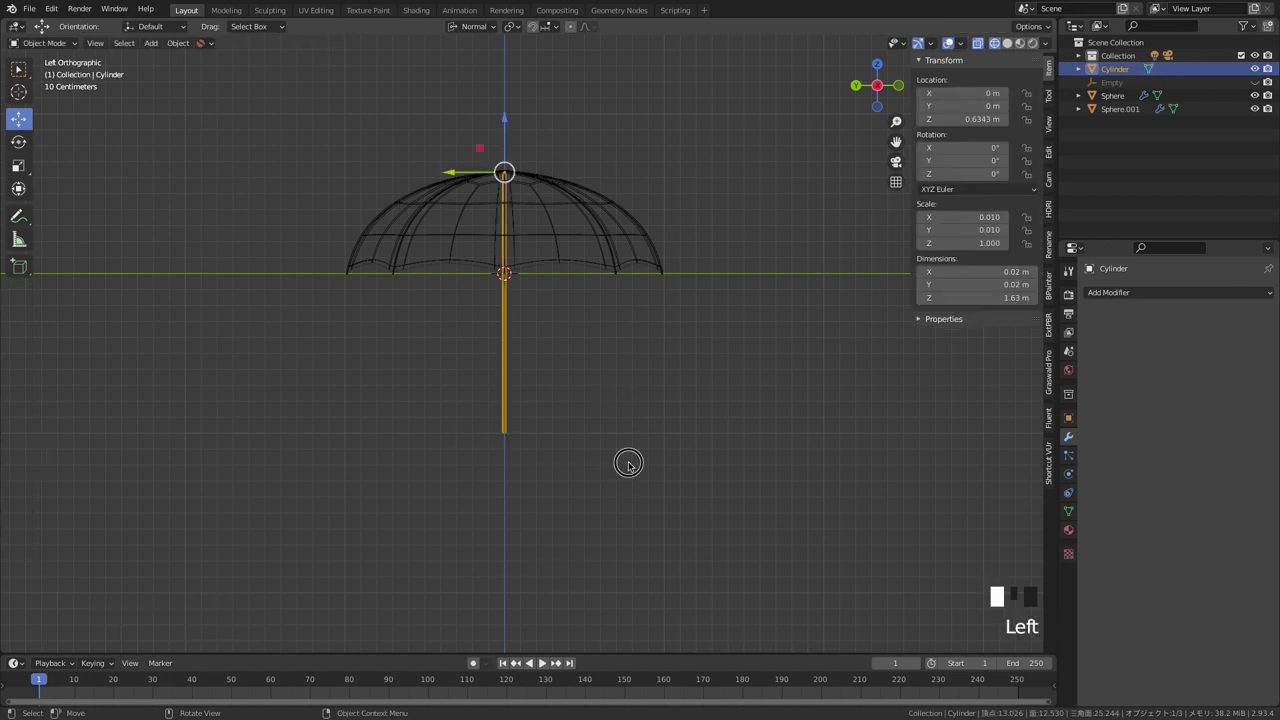
key("shift+z")
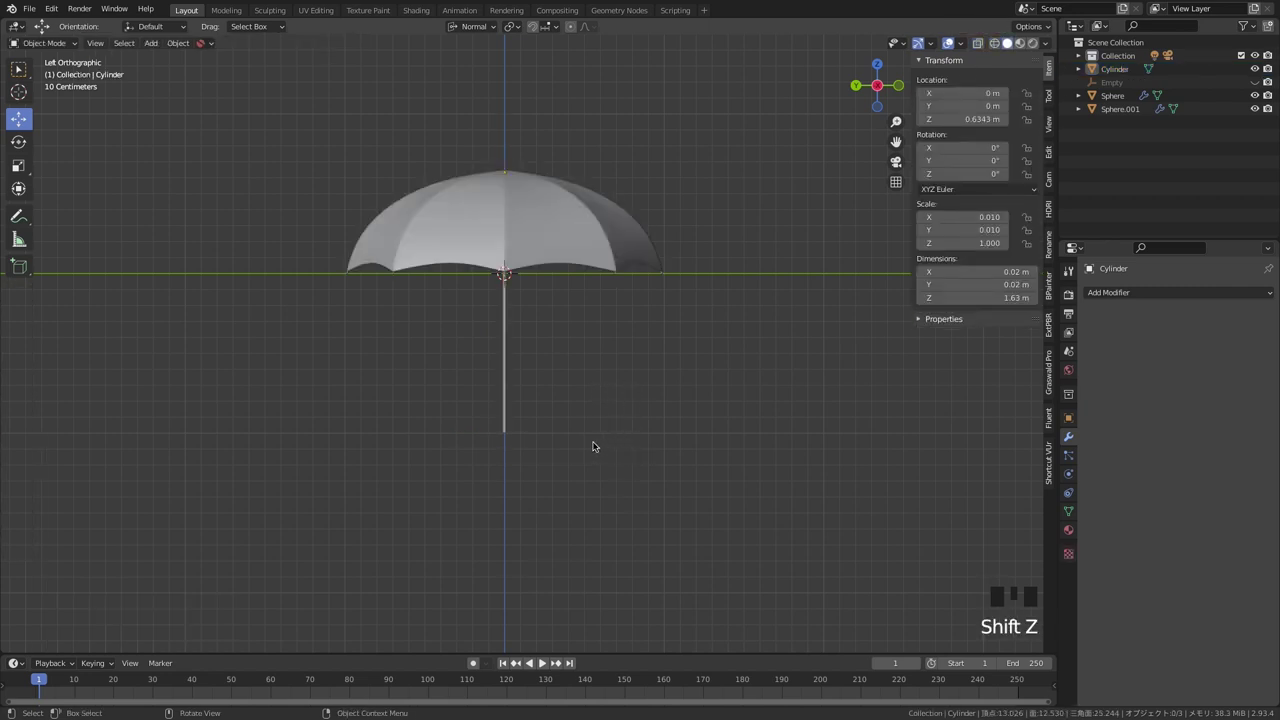
- Add a cube mesh at the world origin and set its scale to 0.01 on all three axes
middle_click_drag(600, 457, 600, 406, "ctrl")
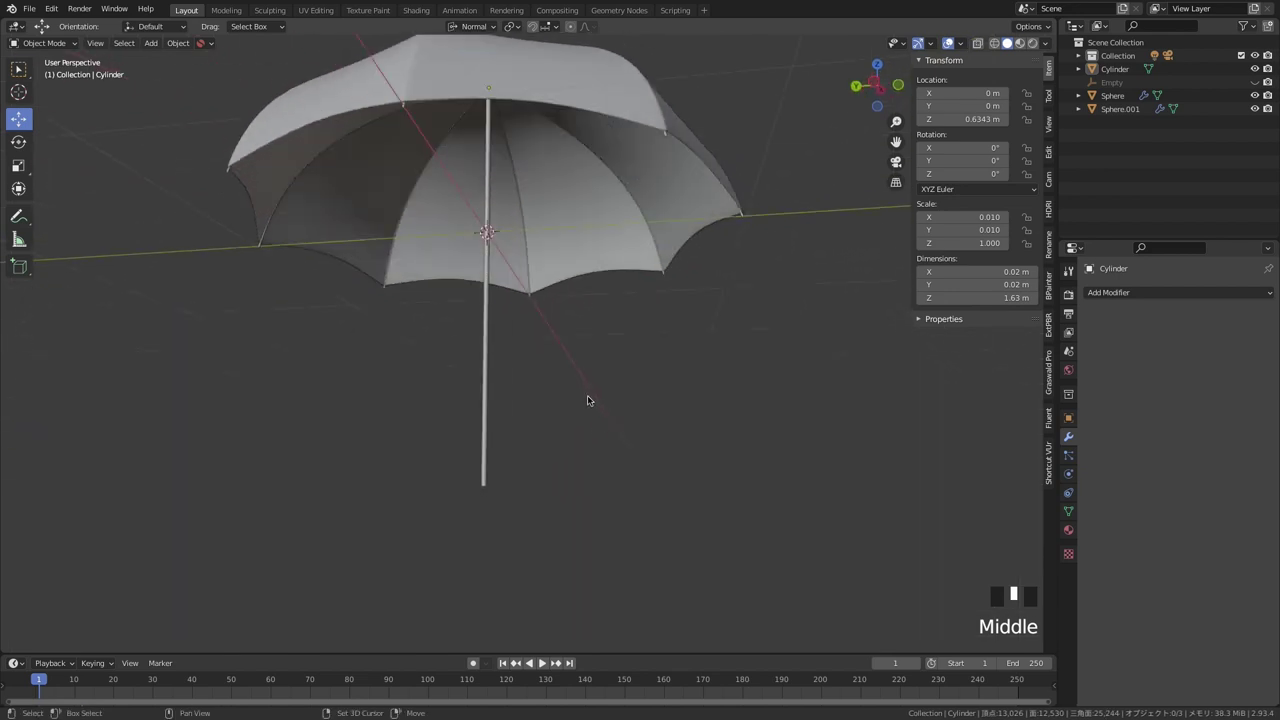
key("shift+a")
mouse_move(590, 401)
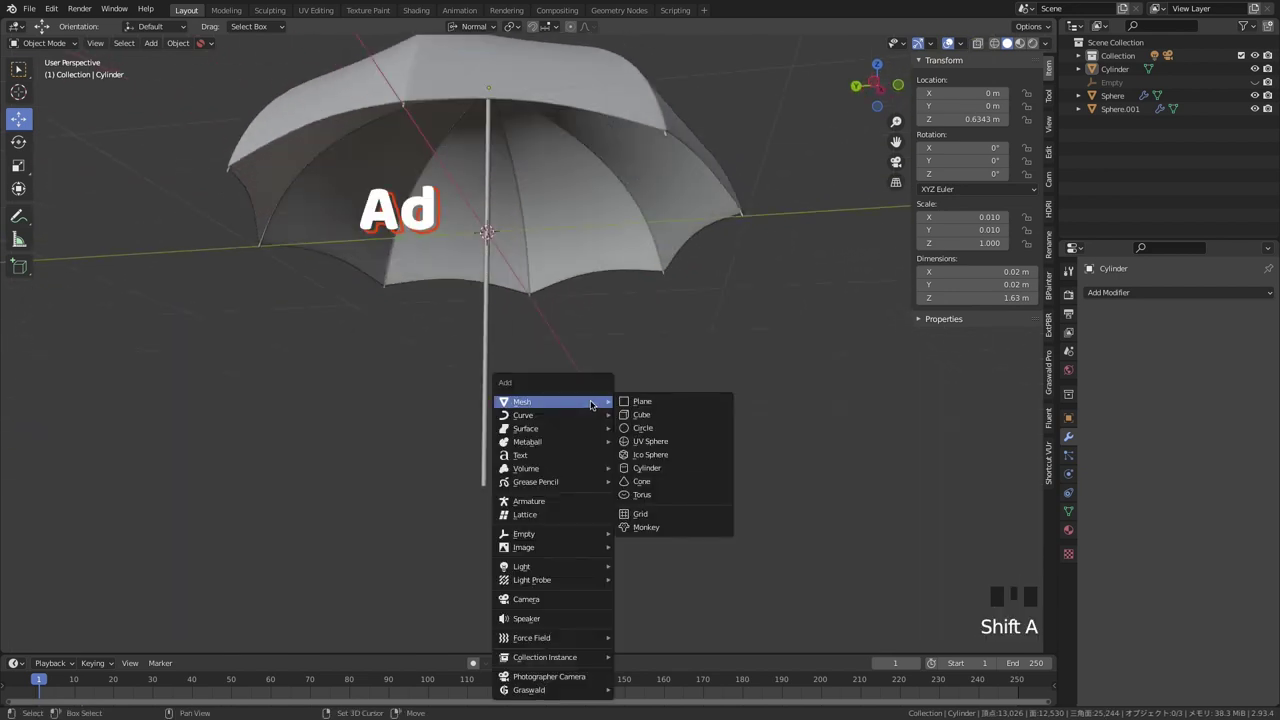
left_click(641, 414)
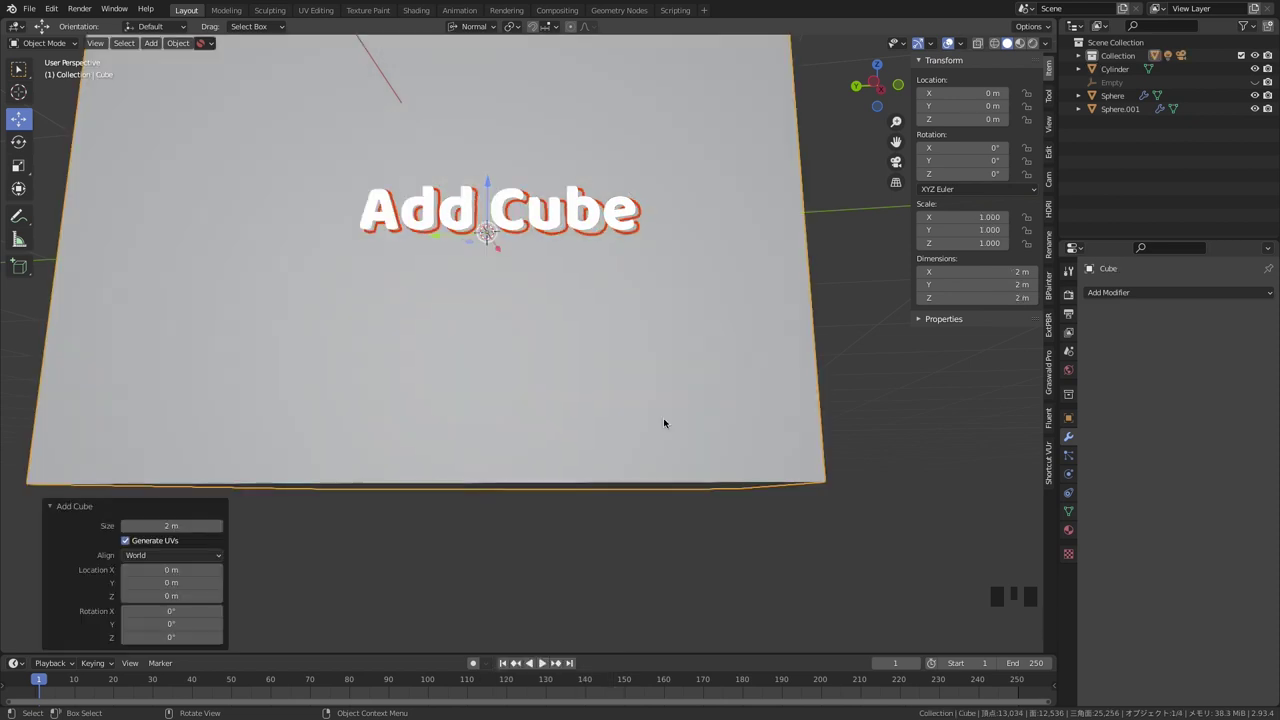
middle_click_drag(637, 389, 611, 443, "ctrl")
key("s")
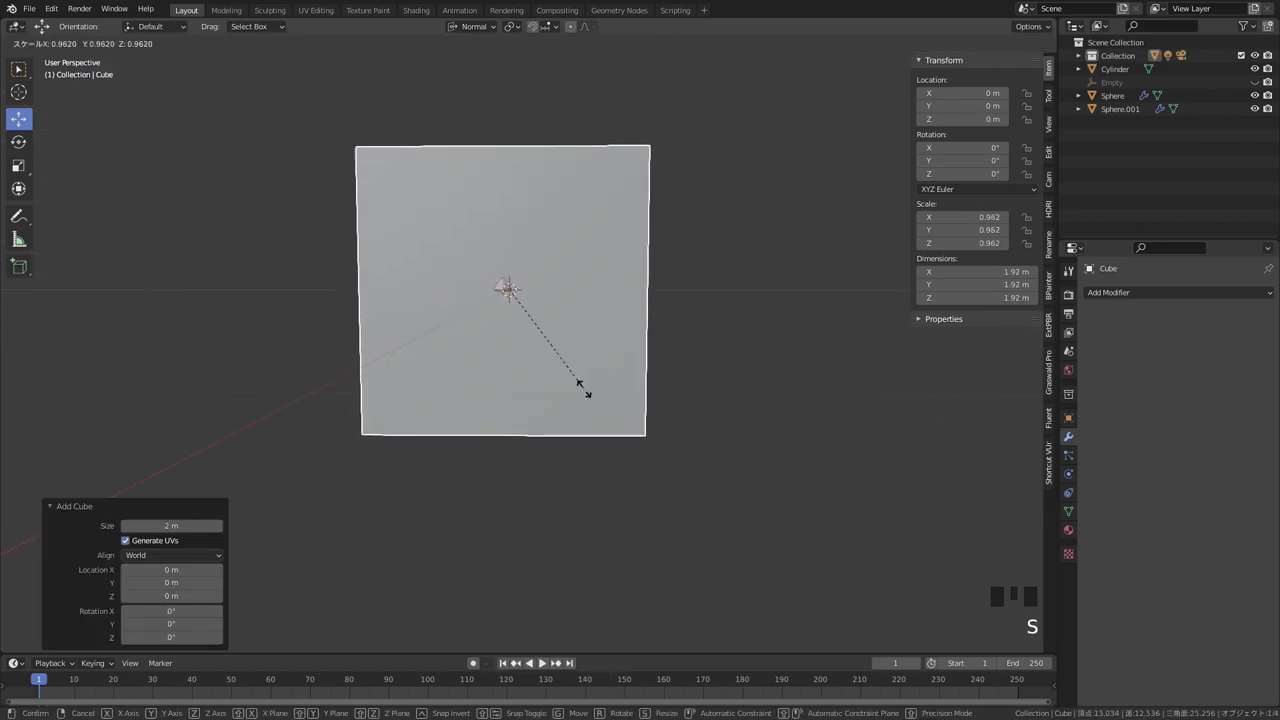
left_click(506, 318)
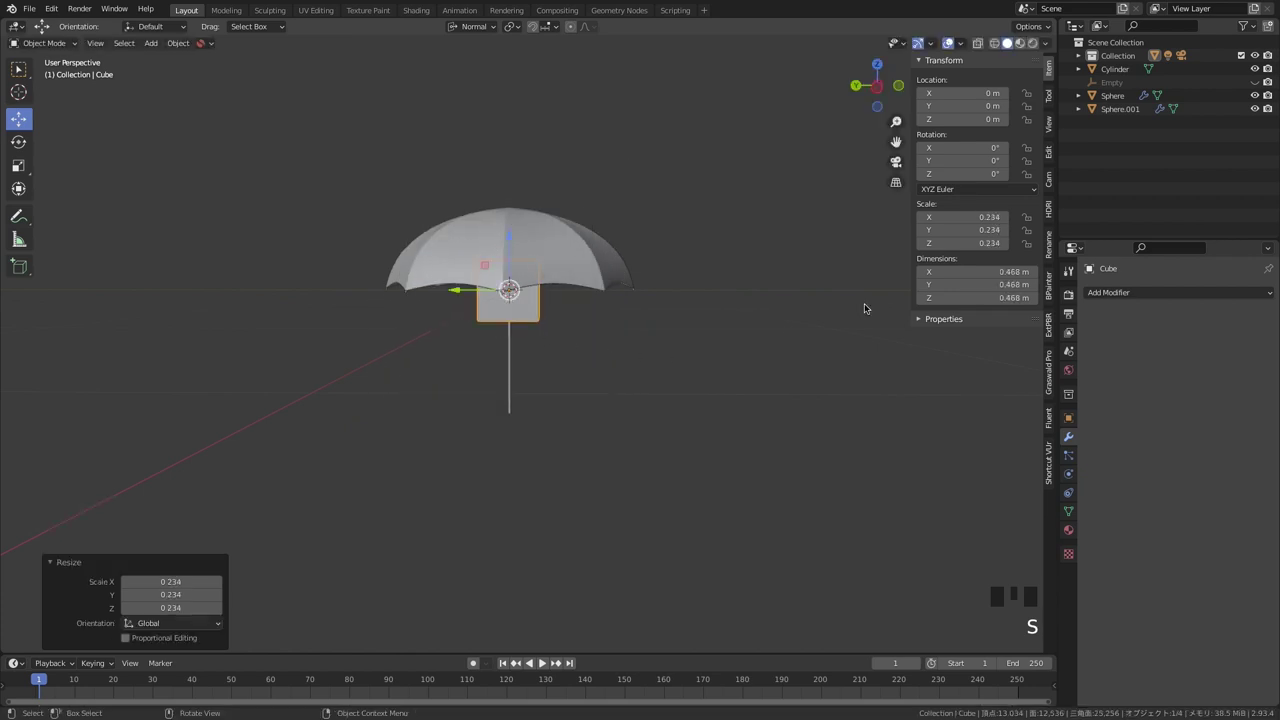
left_click_drag(975, 217, 957, 291)
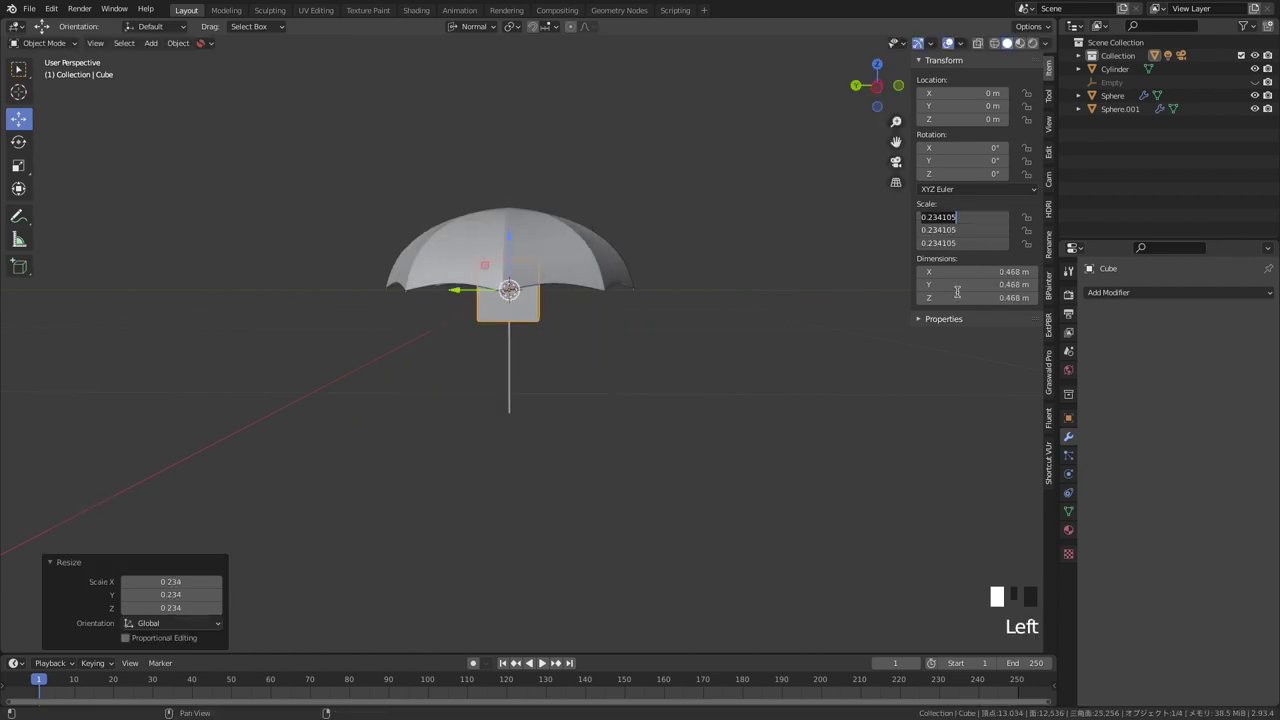
key("BackSpace")
key("Return")
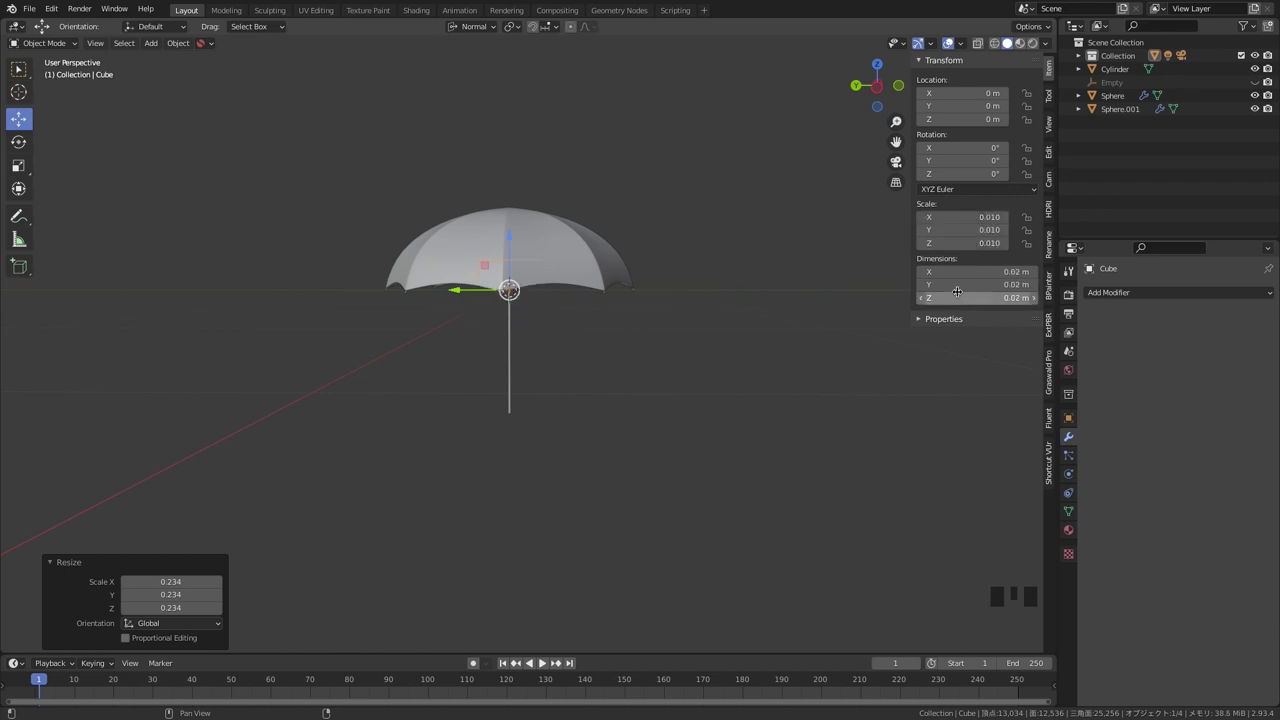
- Stretch the small cube along Z only, to a Z scale of about 0.29, forming a thin bar
middle_click_drag(565, 356, 571, 354)
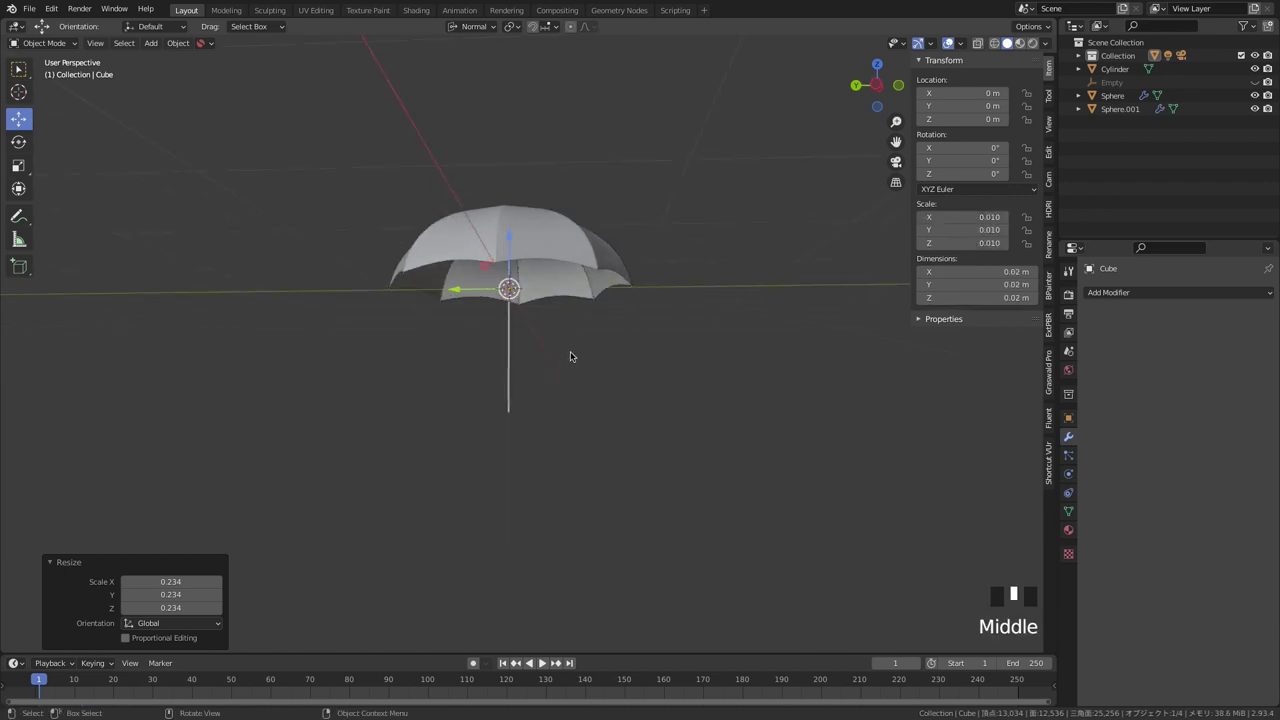
key("q")
left_click(567, 356)
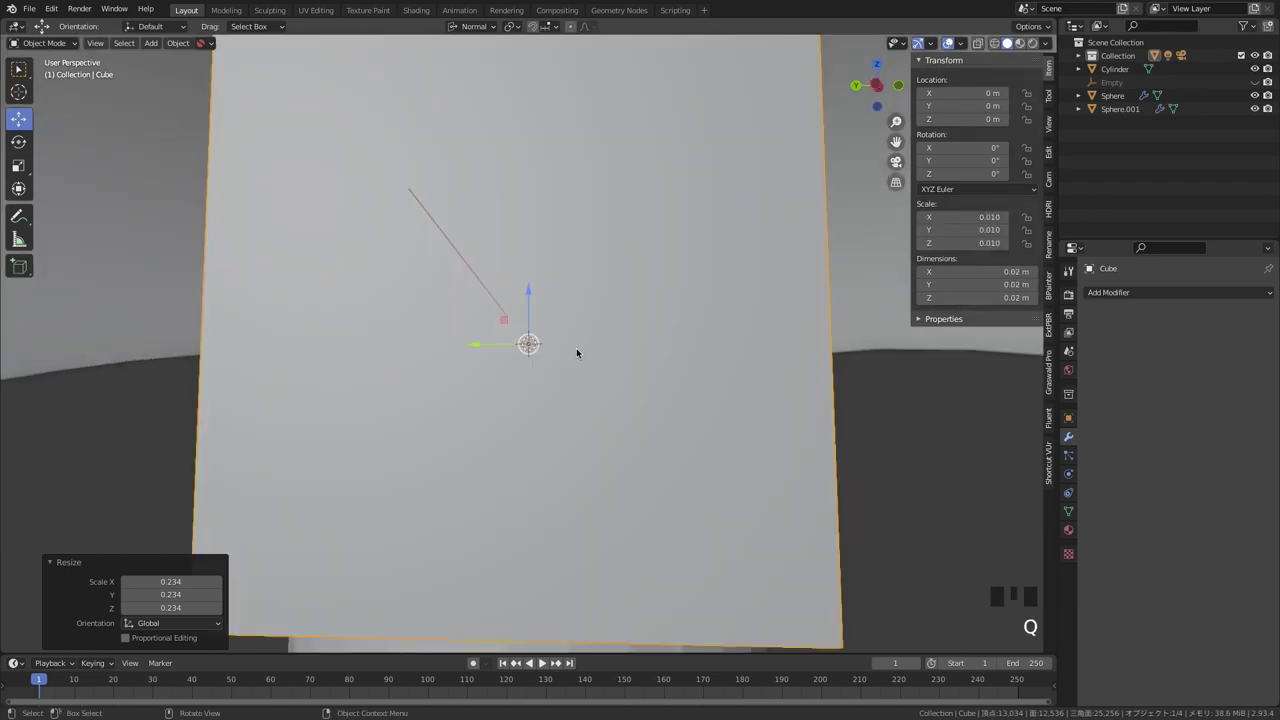
middle_click_drag(611, 310, 573, 408, "ctrl")
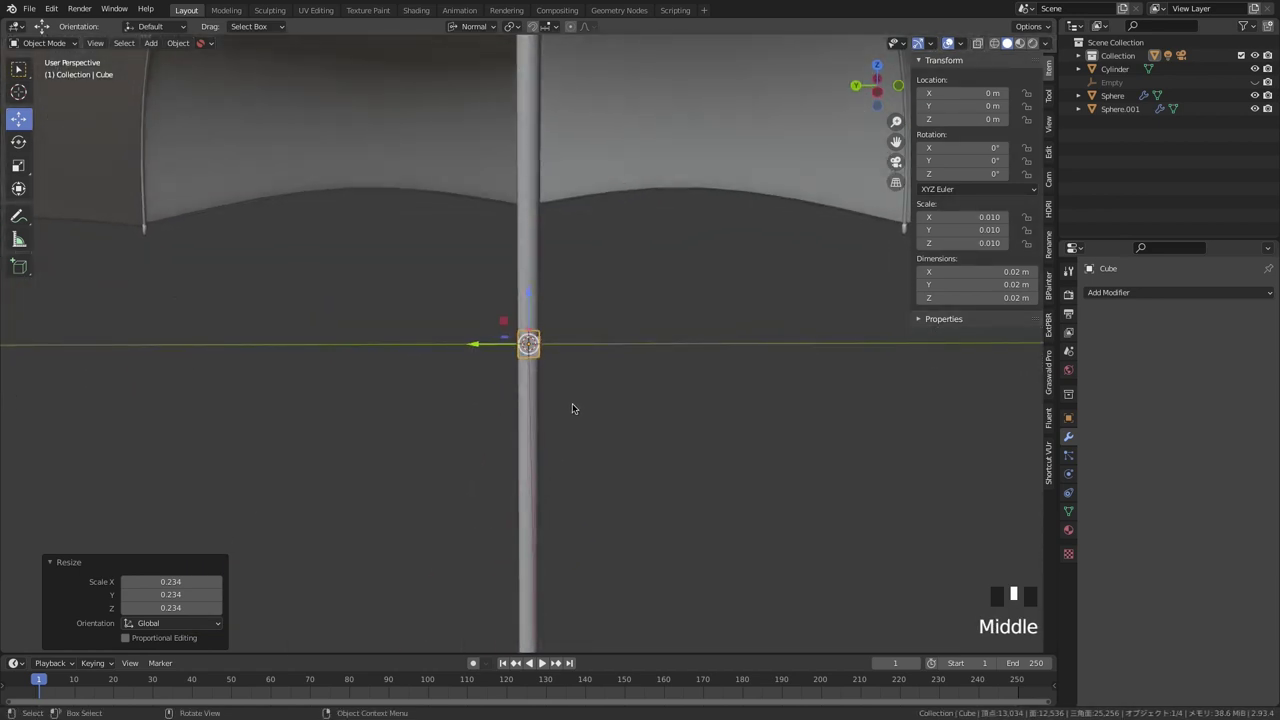
left_click_drag(975, 243, 1008, 243)
middle_click_drag(645, 403, 600, 381, "ctrl")
- Isolate the bar in local view and select only its bottom vertices in Edit Mode, in wireframe back view
key("slash")
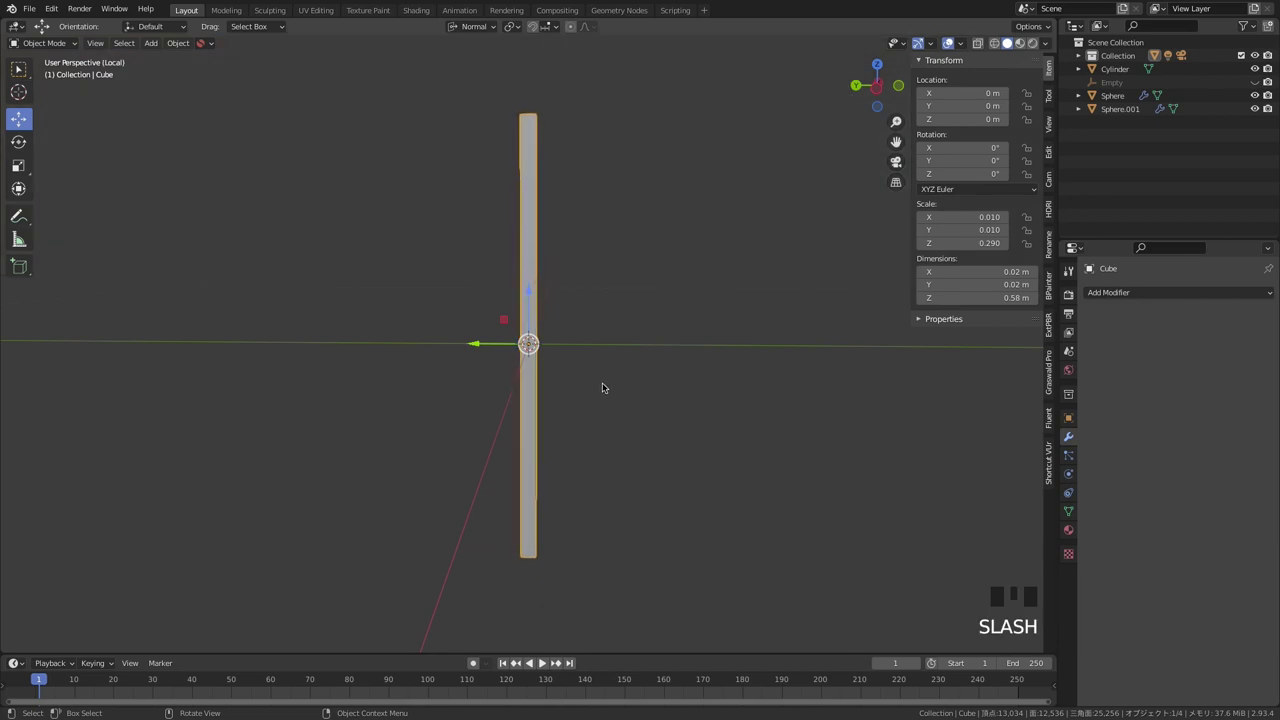
left_click(874, 88)
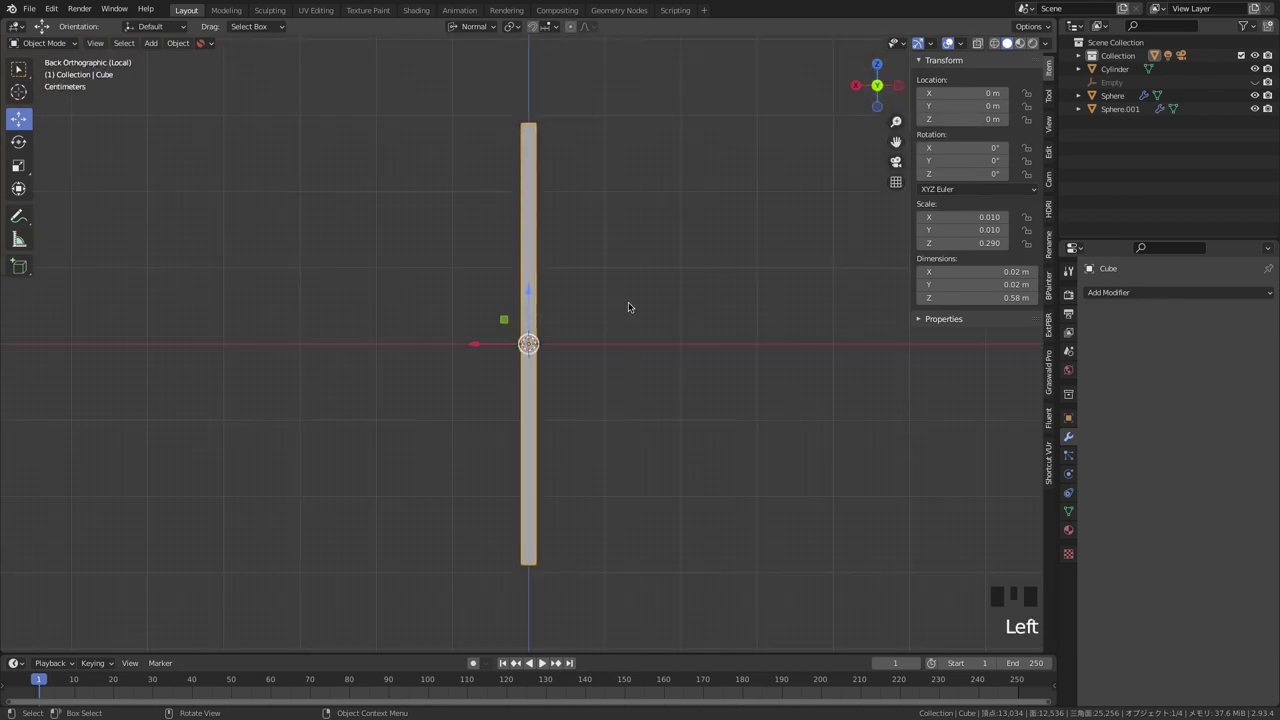
middle_click_drag(628, 307, 616, 363, "ctrl")
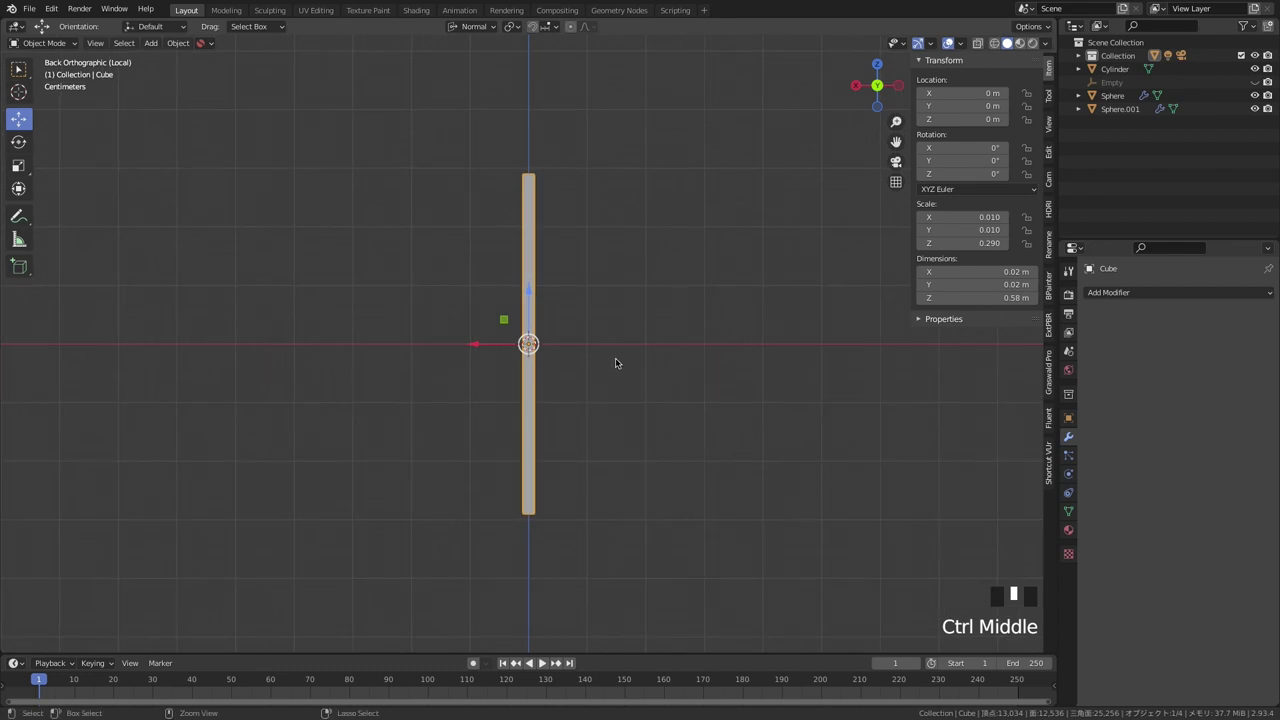
key("Tab")
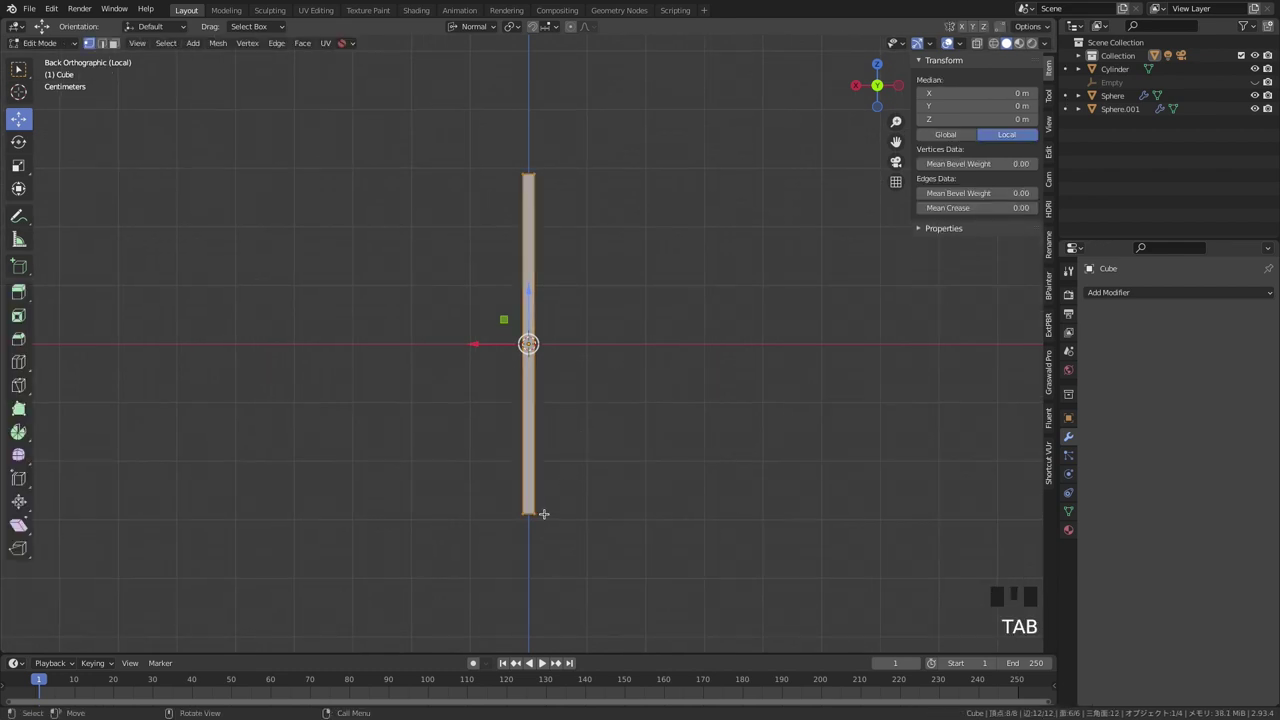
key("shift+z")
left_click_drag(471, 551, 610, 470)
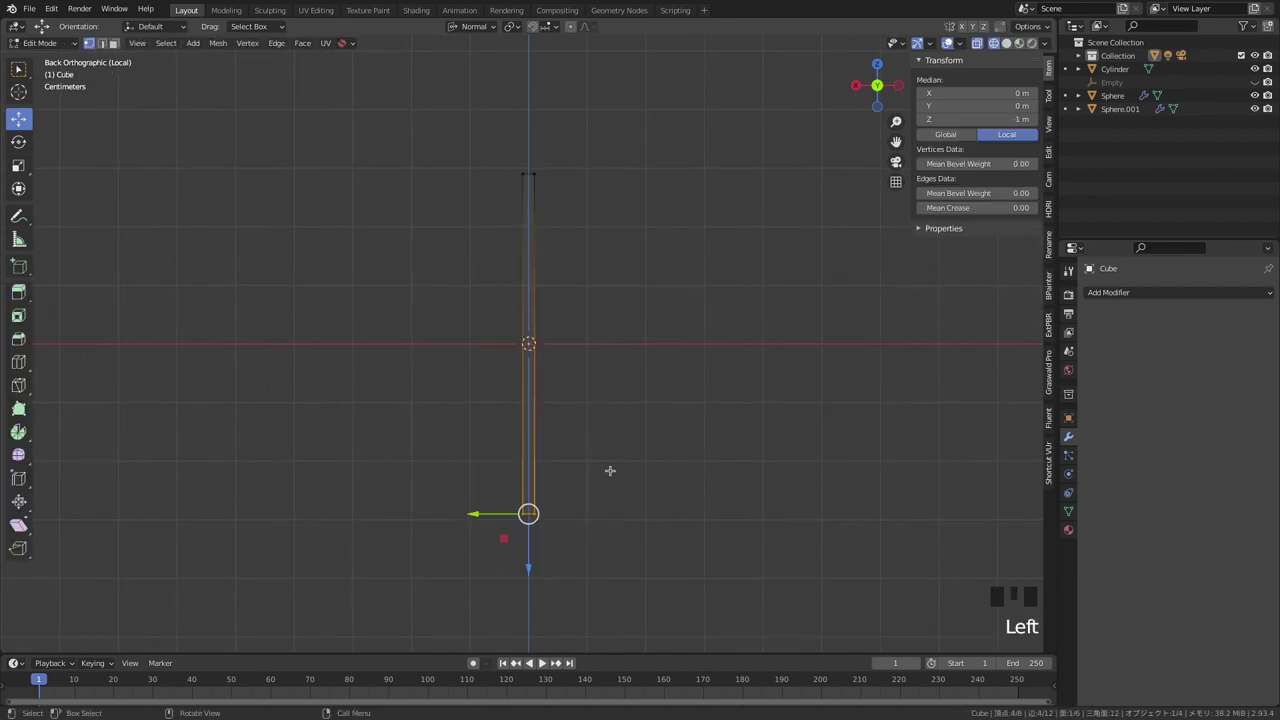
- With snapping enabled, move the bar's bottom vertices up 0.29 m to its origin, then show the whole umbrella in solid Object Mode
left_click(533, 28)
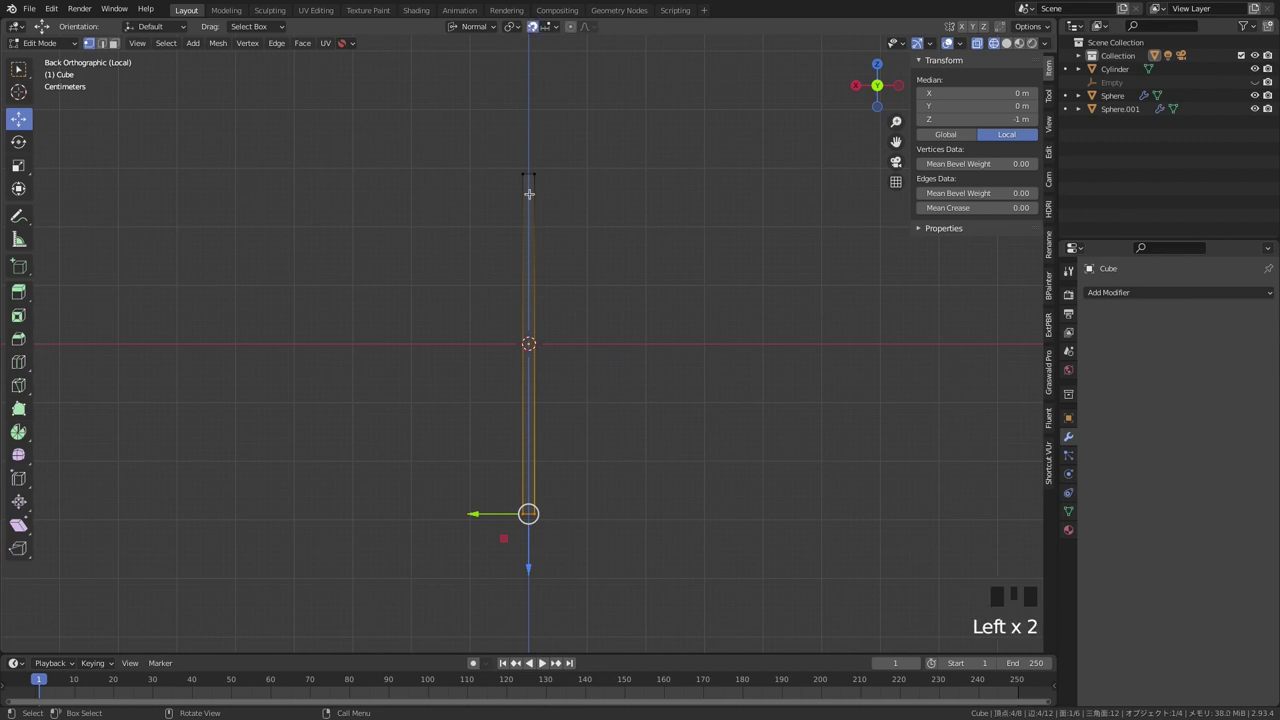
left_click_drag(528, 569, 548, 389)
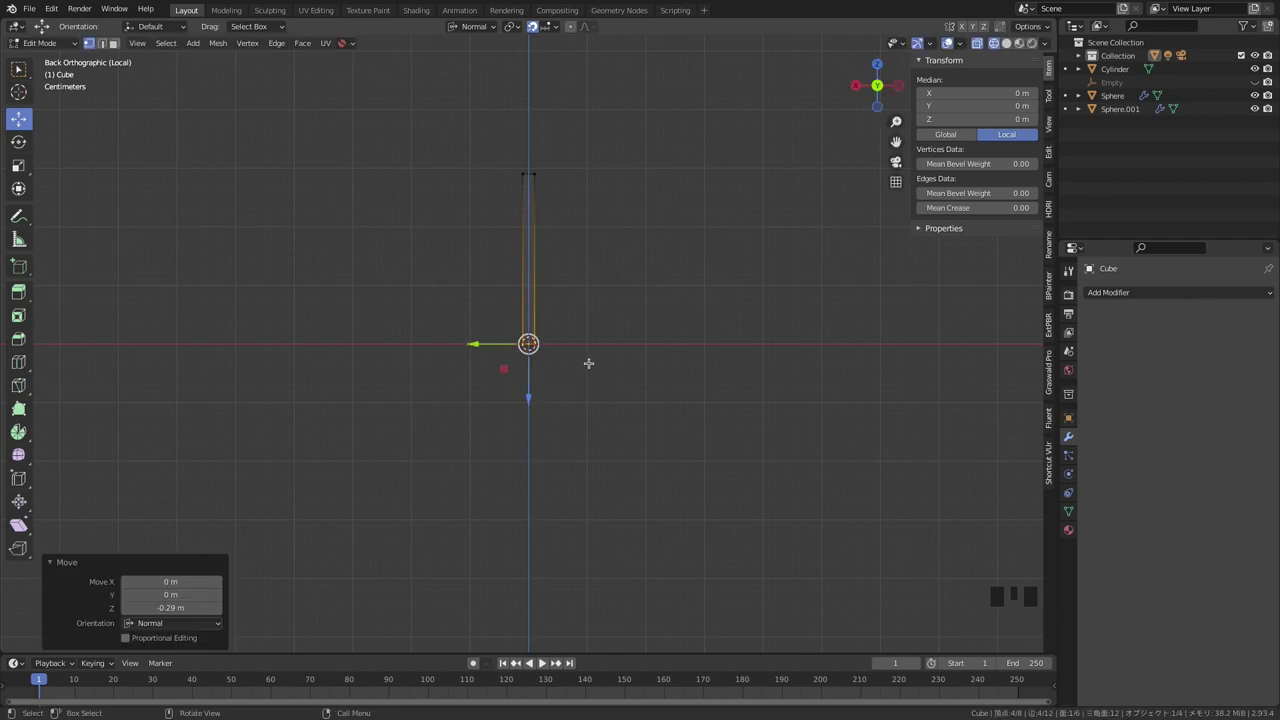
key("Tab")
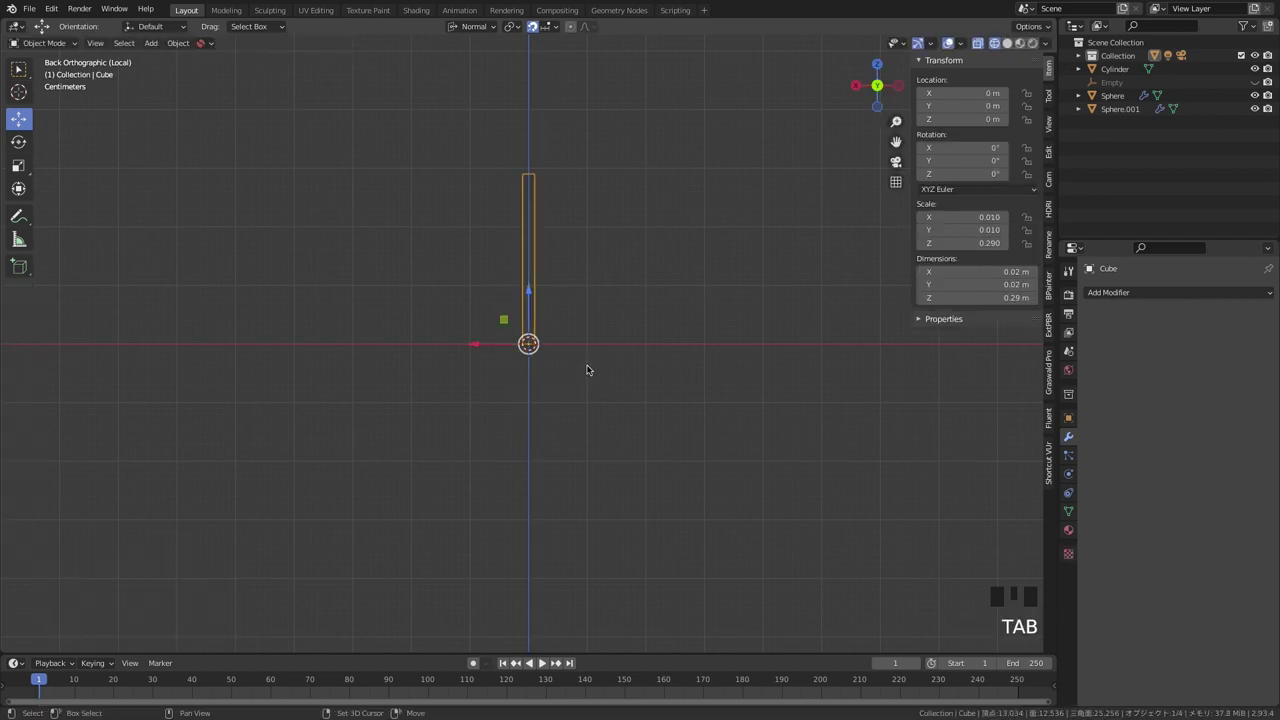
key("shift+z")
key("slash")
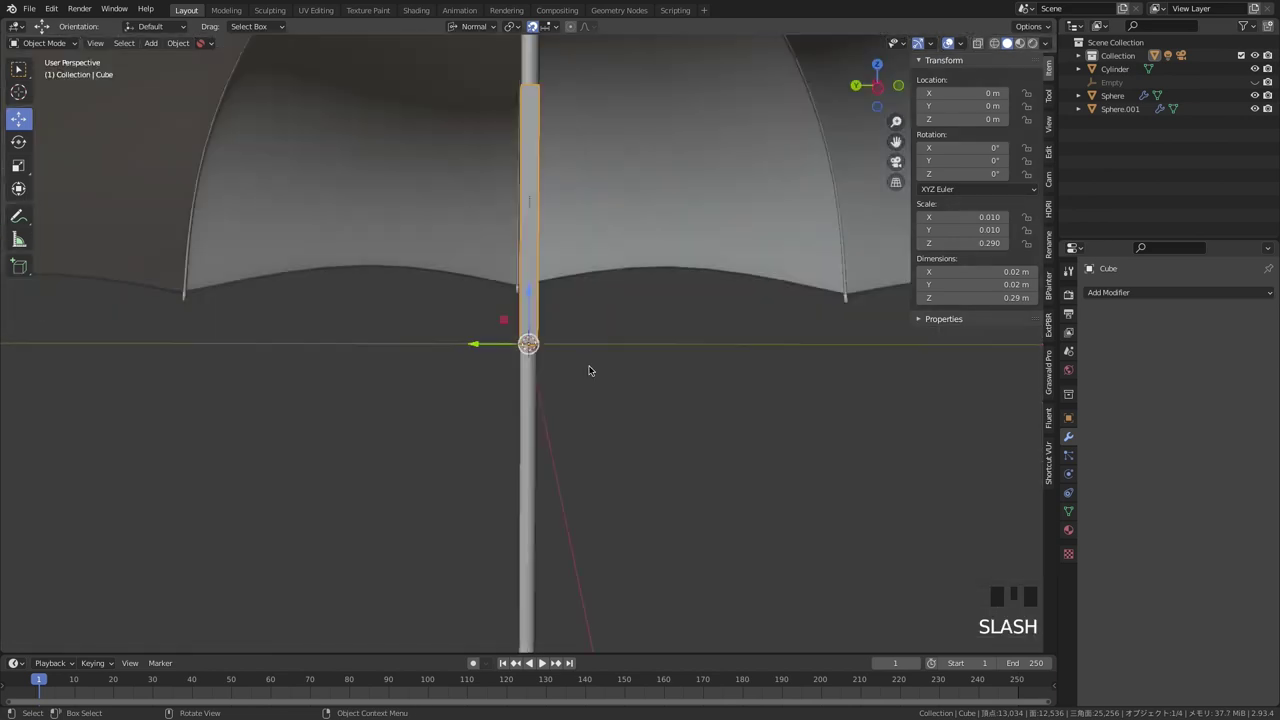
key("super")
middle_click_drag(580, 307, 632, 360)
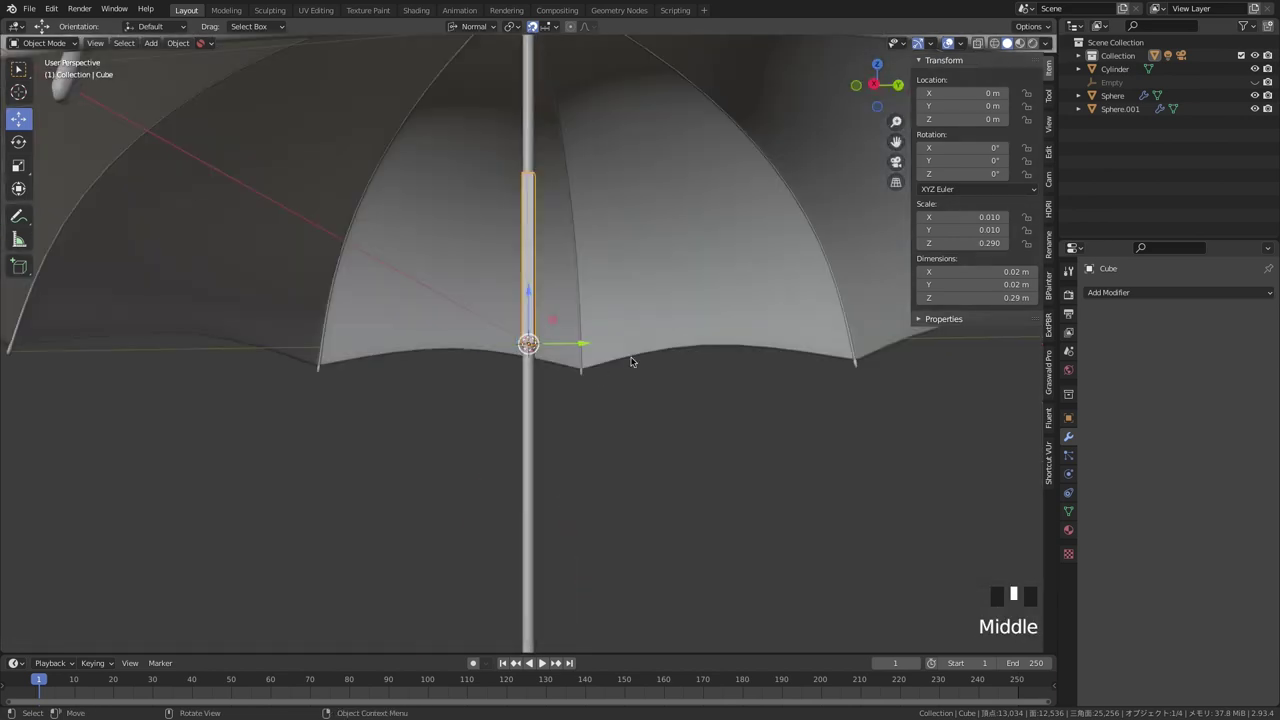
- Thin the bar by setting both its X and Y scale to 0.004
left_click_drag(976, 217, 988, 231)
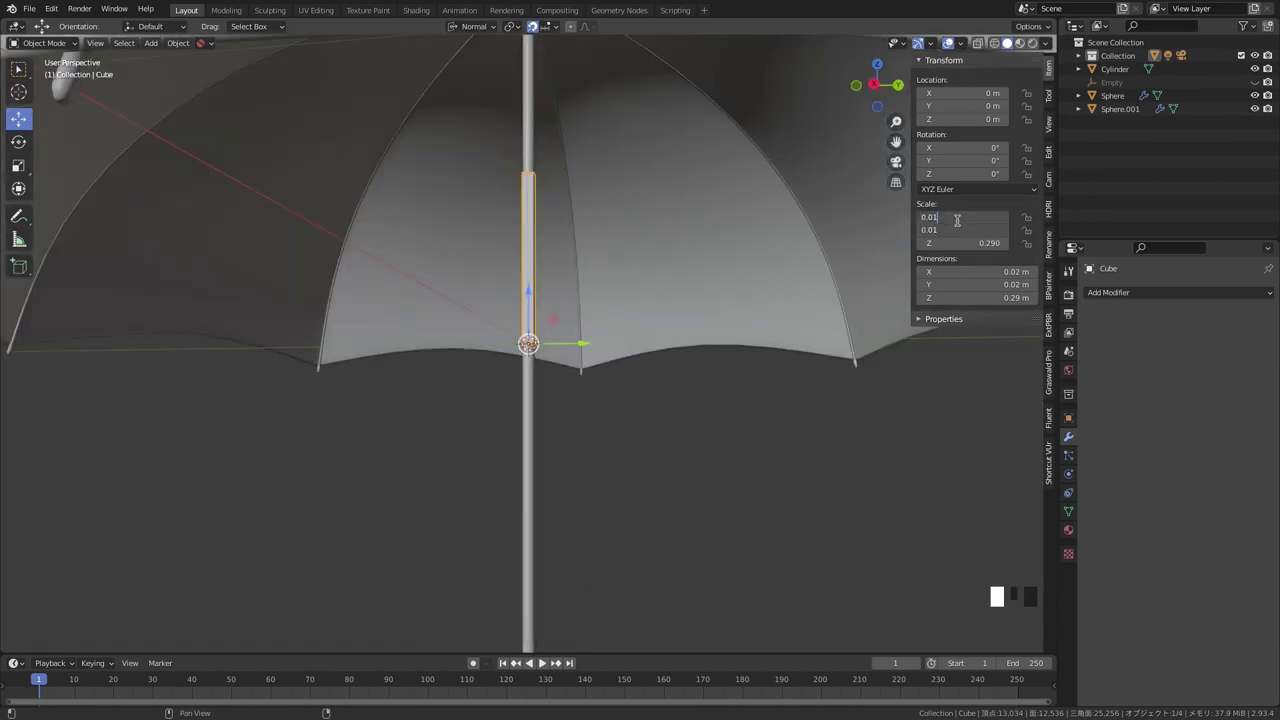
key("Return")
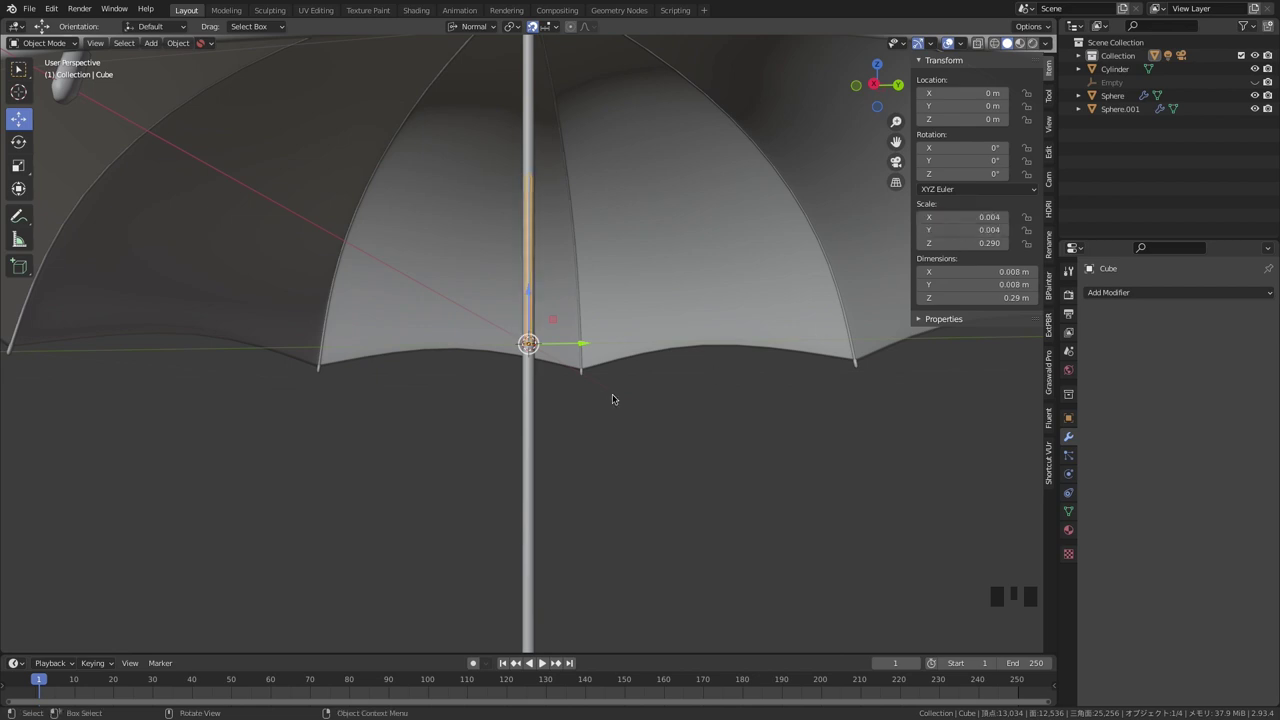
- Rotate the bar about the X axis in the wireframe right view and set its X rotation to 70°
middle_click_drag(611, 366, 640, 420, "ctrl")
left_click(875, 82)
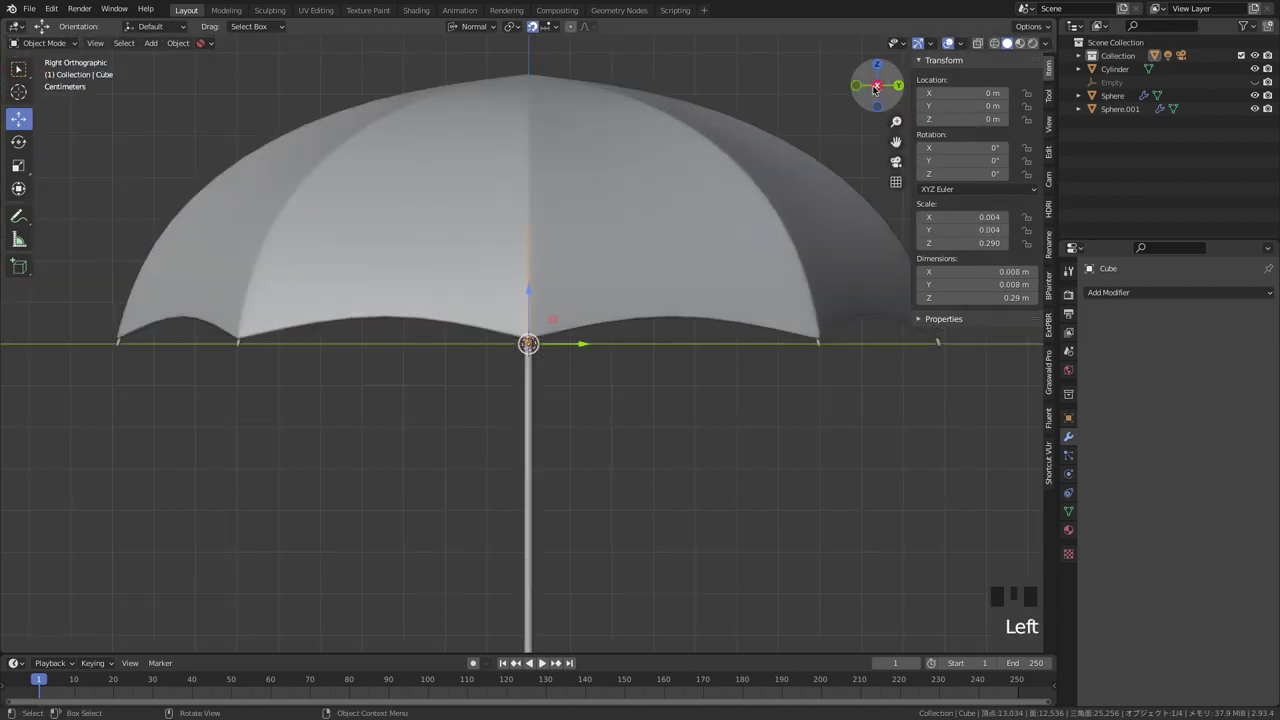
key("shift+z")
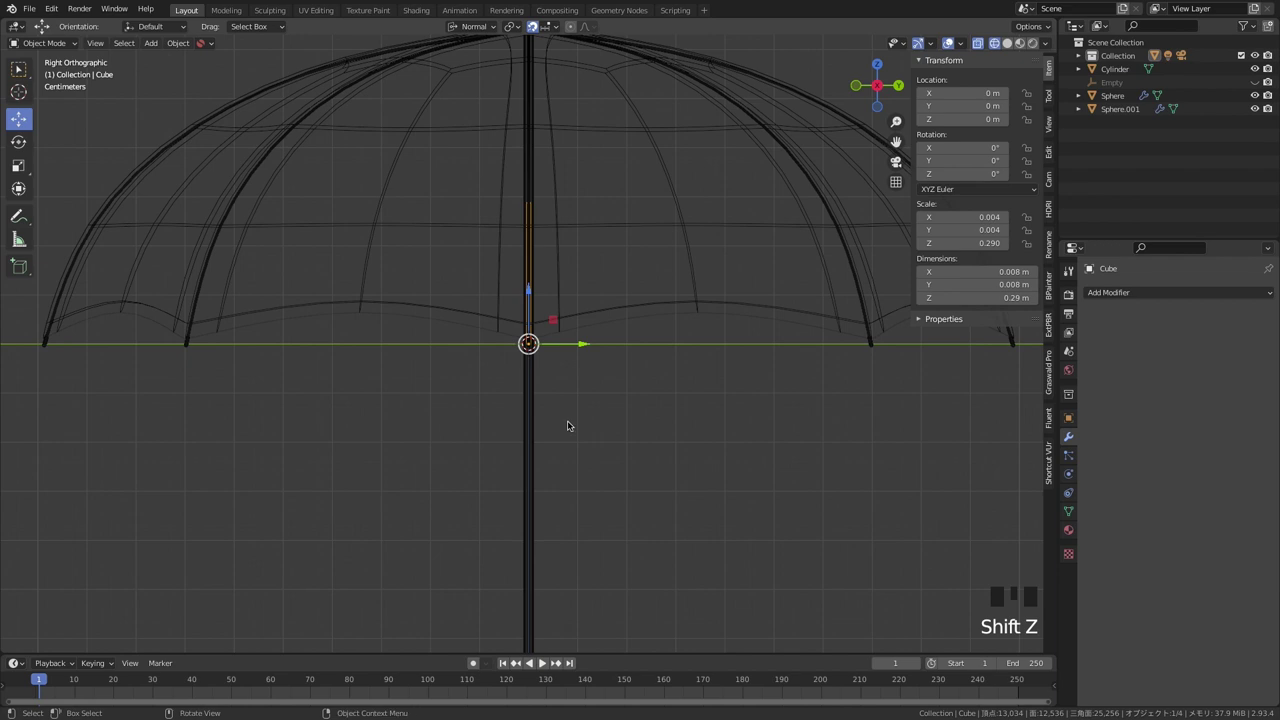
key("space")
left_click(566, 442)
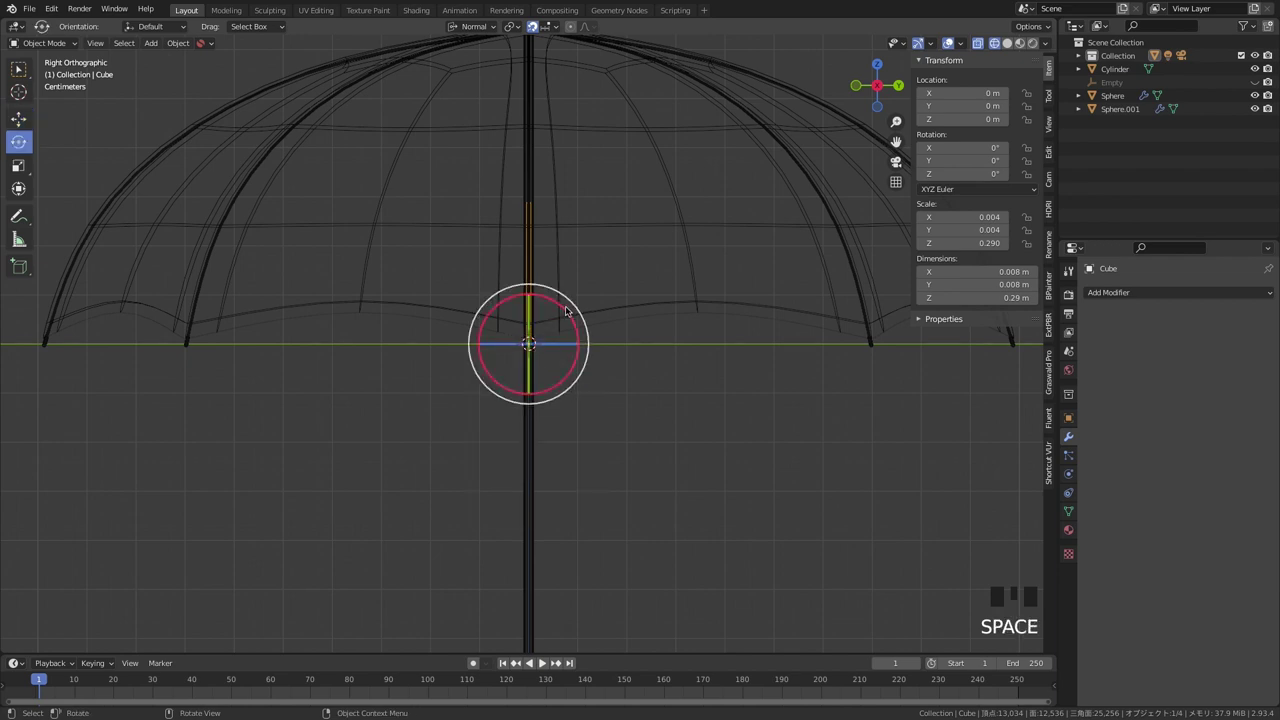
left_click_drag(564, 312, 408, 270)
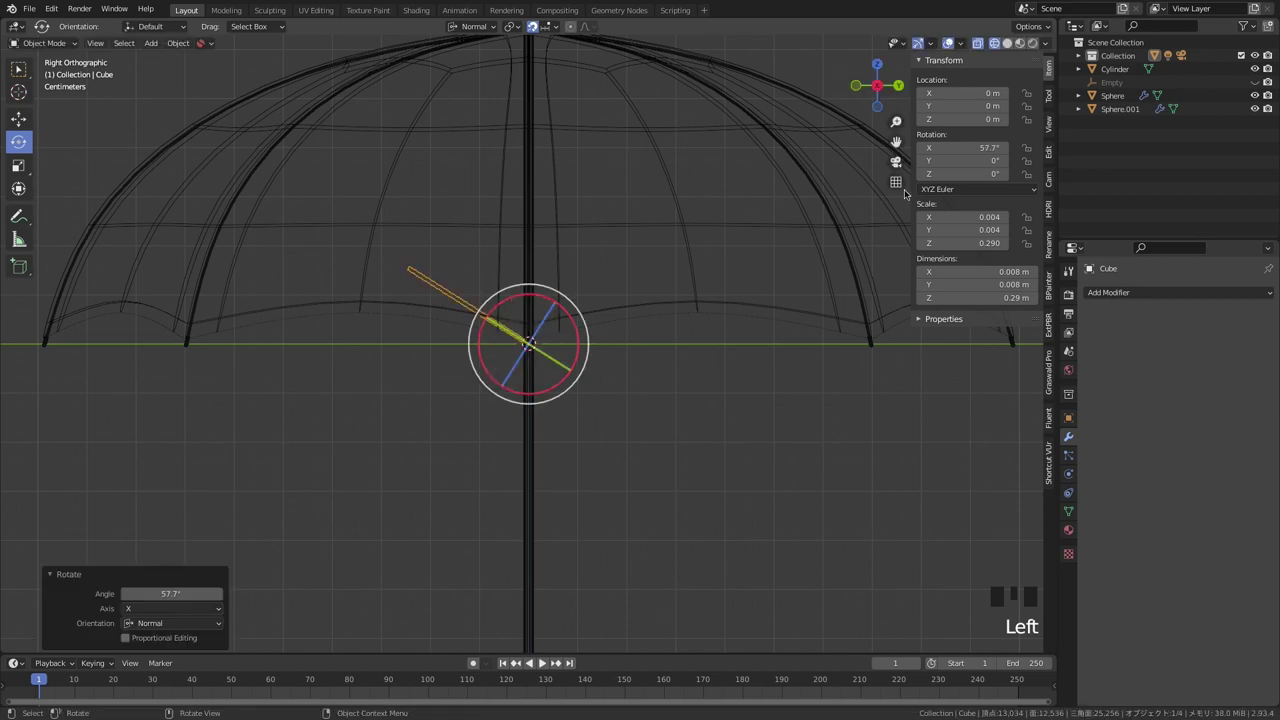
left_click(980, 148)
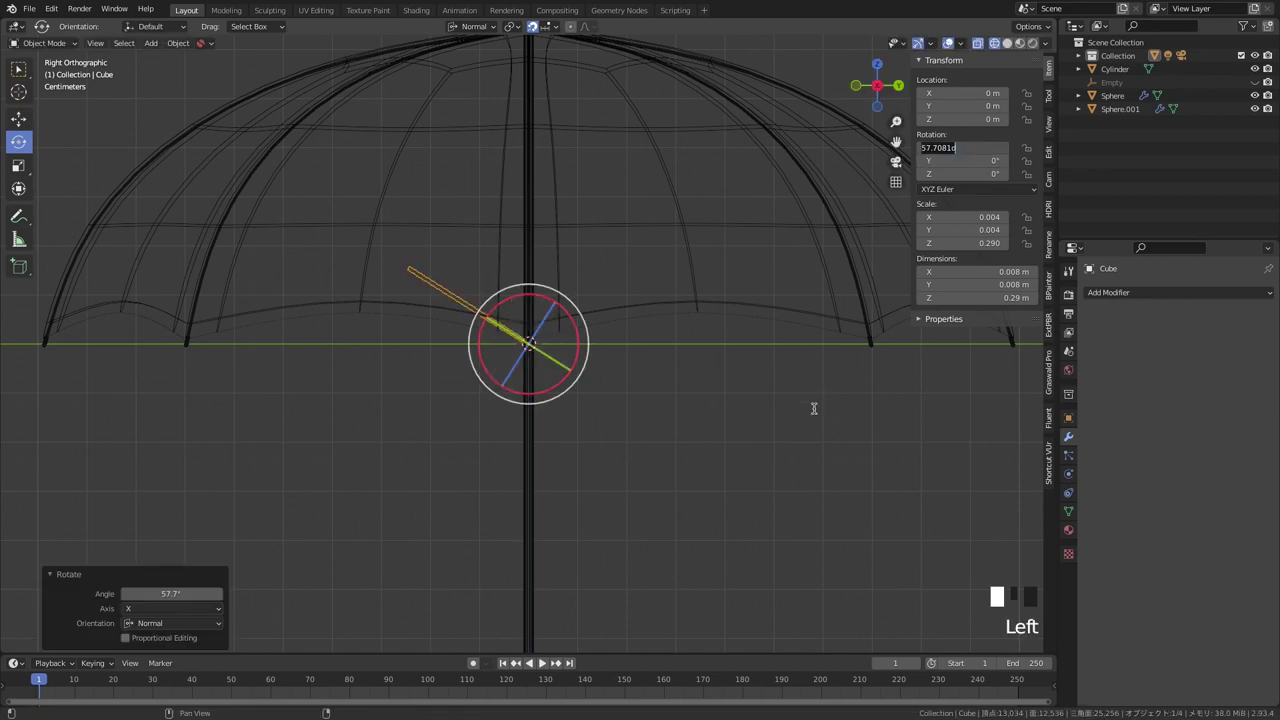
type("70")
key("Return")
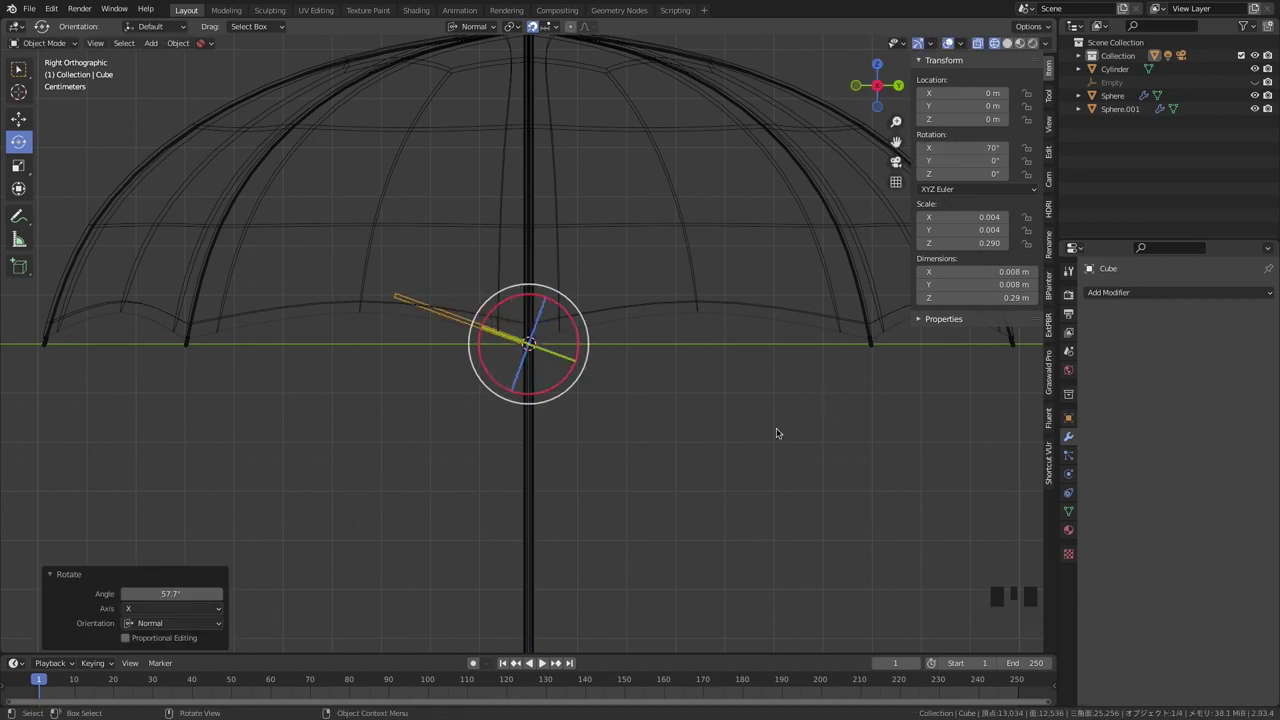
- Stretch the tilted bar along its own Z axis to a Z scale of about 0.7
middle_click_drag(644, 385, 630, 440, "ctrl")
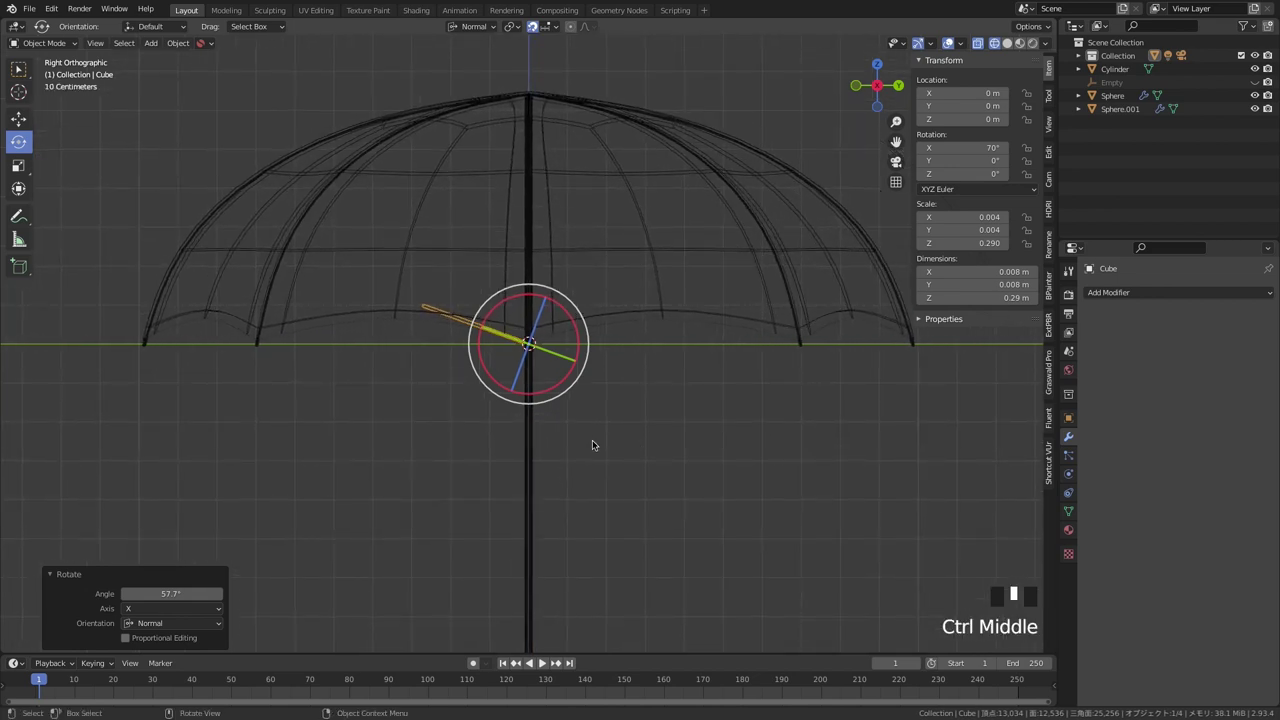
key("space")
key("s")
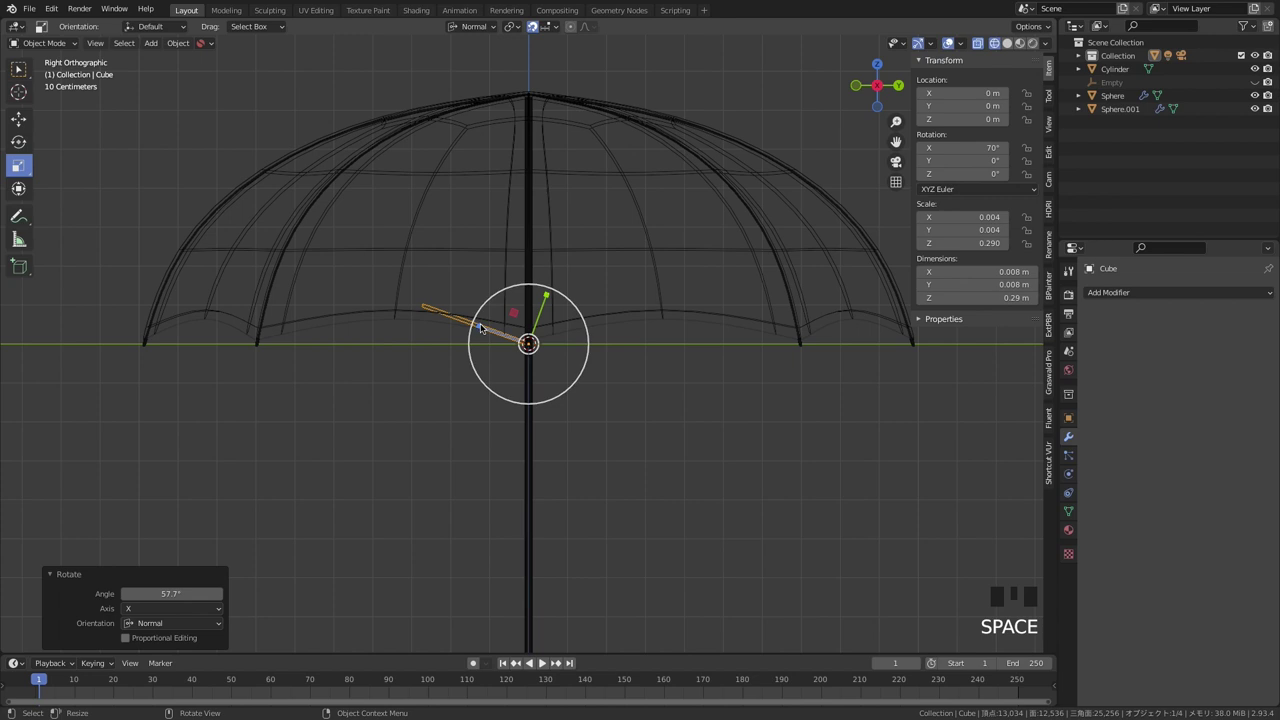
left_click_drag(480, 330, 393, 322)
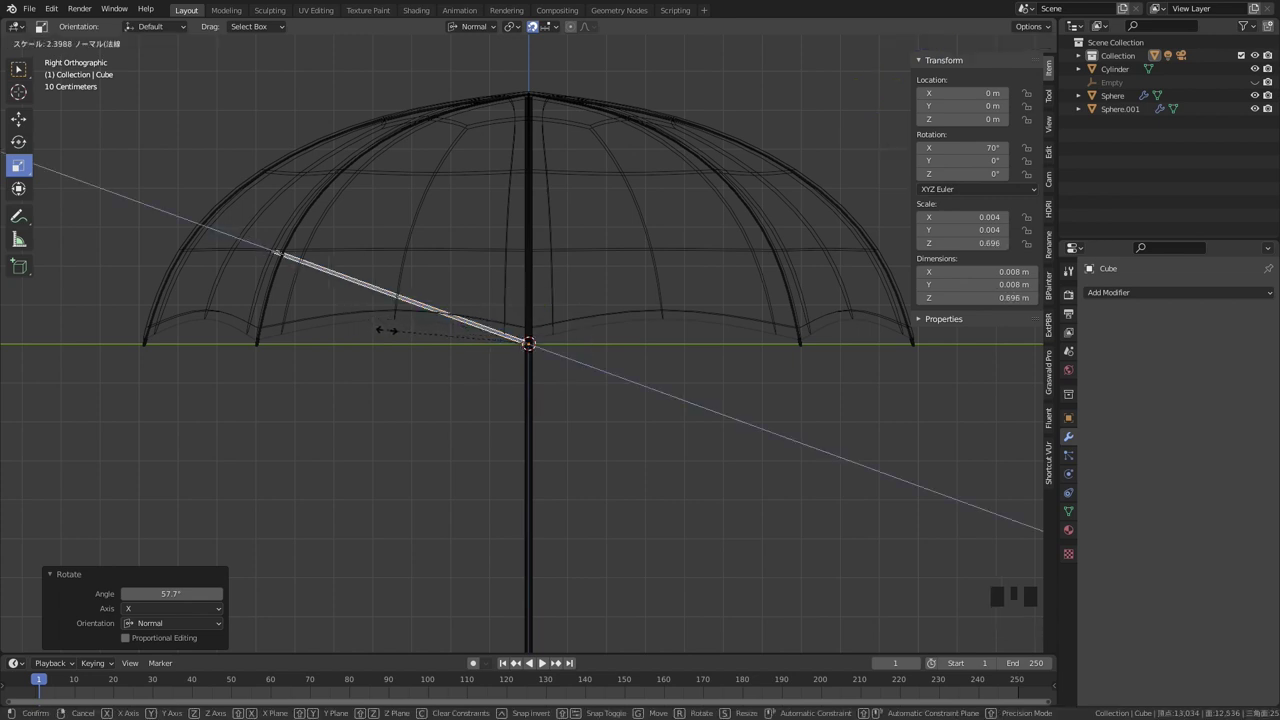
left_click_drag(386, 330, 384, 330)
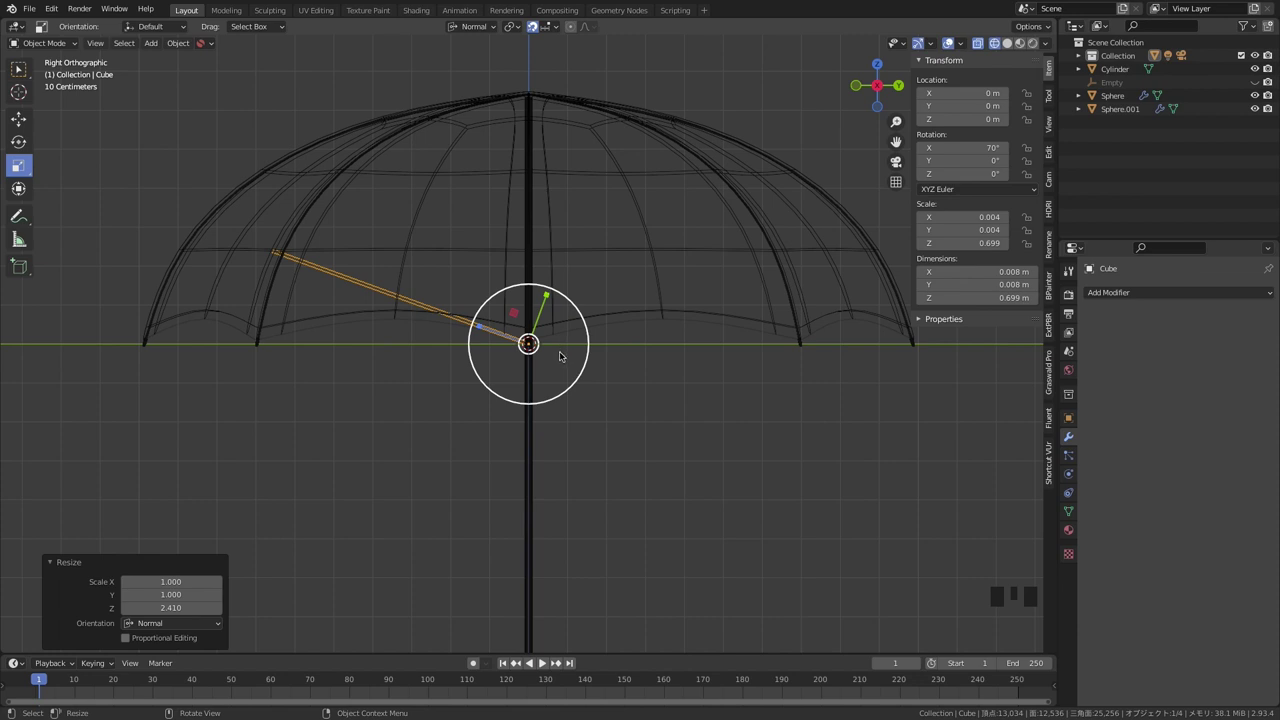
- Switch to Global orientation and move the bar up along Z to about 0.243 m, bringing its outer end to the canopy
key("space")
key("g")
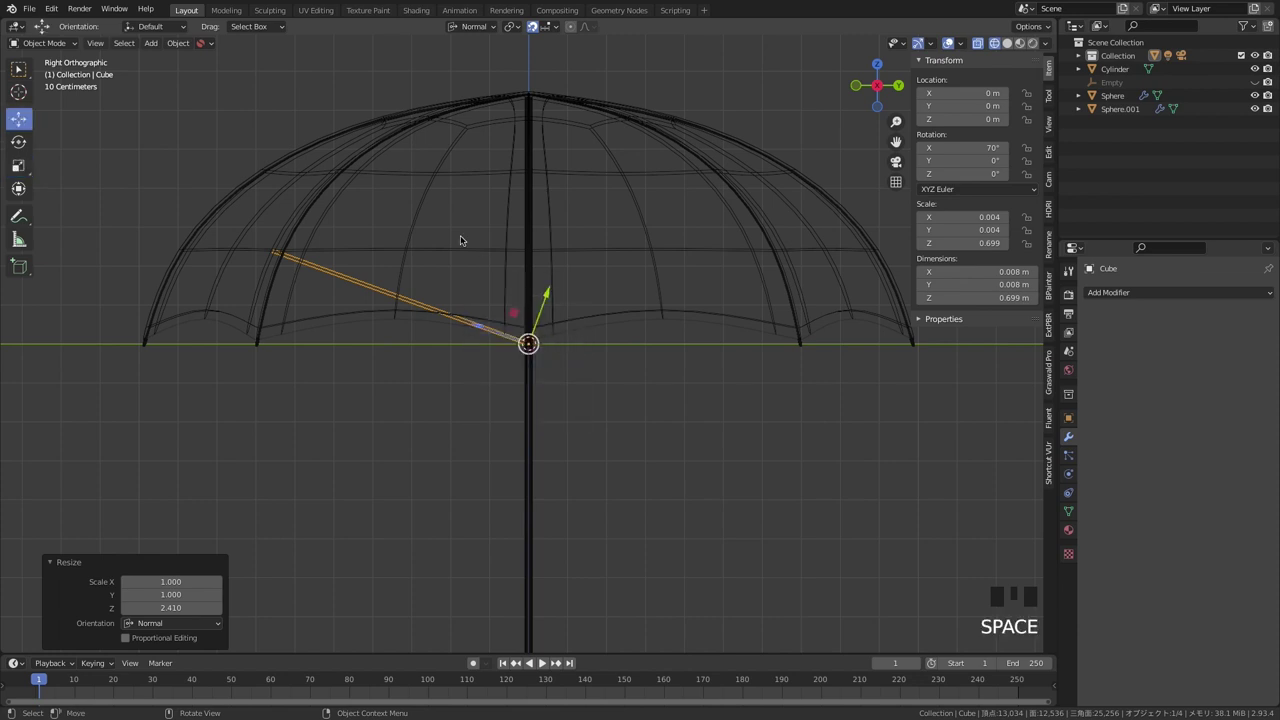
left_click(478, 27)
left_click(478, 68)
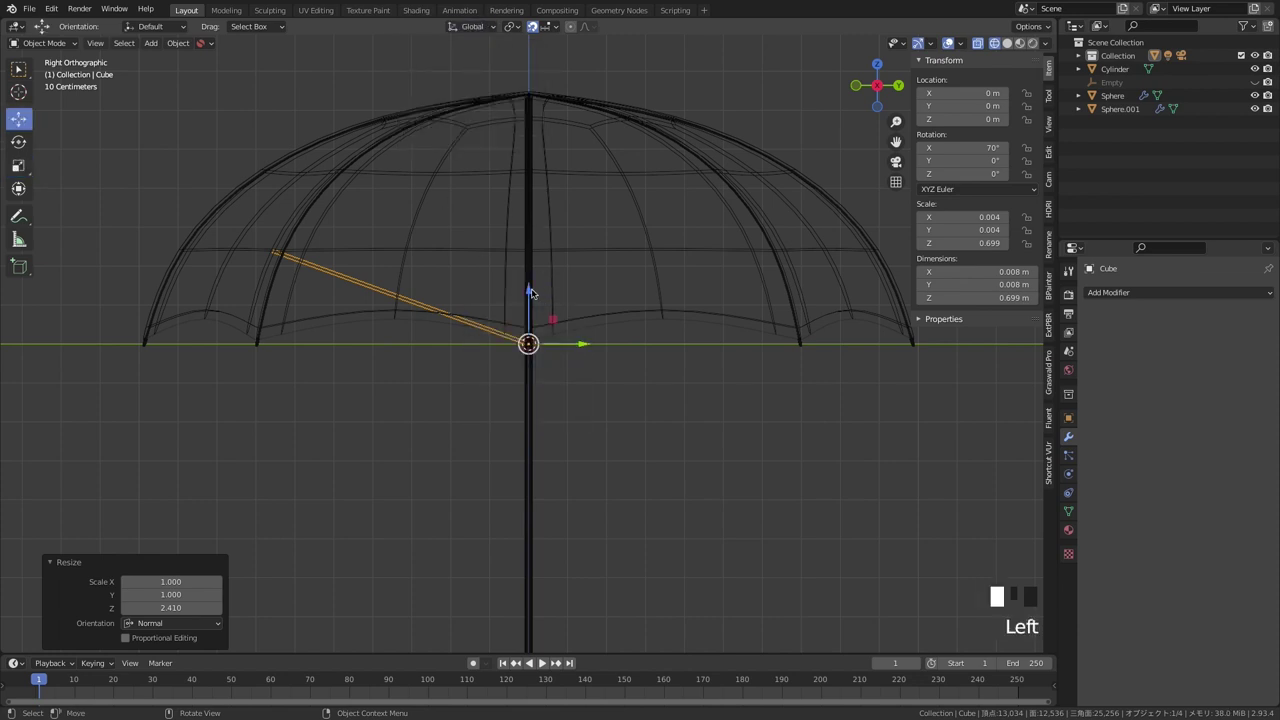
left_click_drag(531, 292, 532, 182)
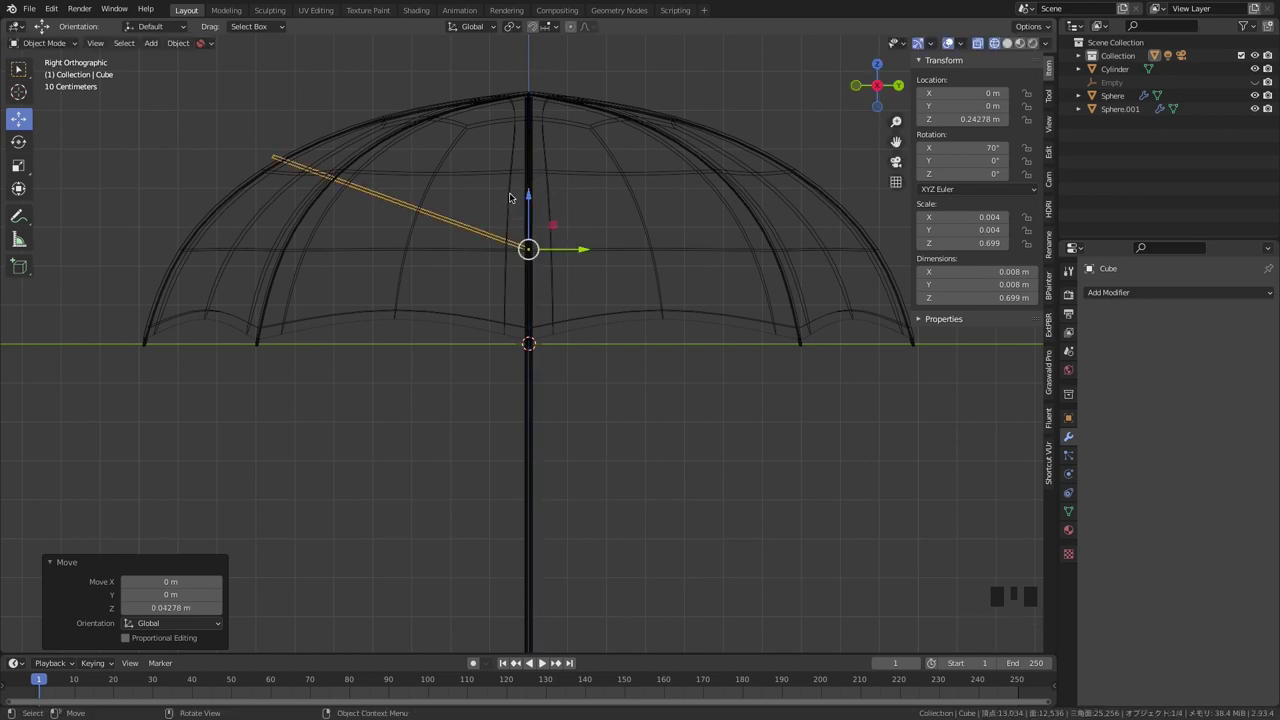
- Switch to Local orientation and shorten the bar along its length to a Z scale of about 0.68, fitting it under the canopy
key("space")
key("s")
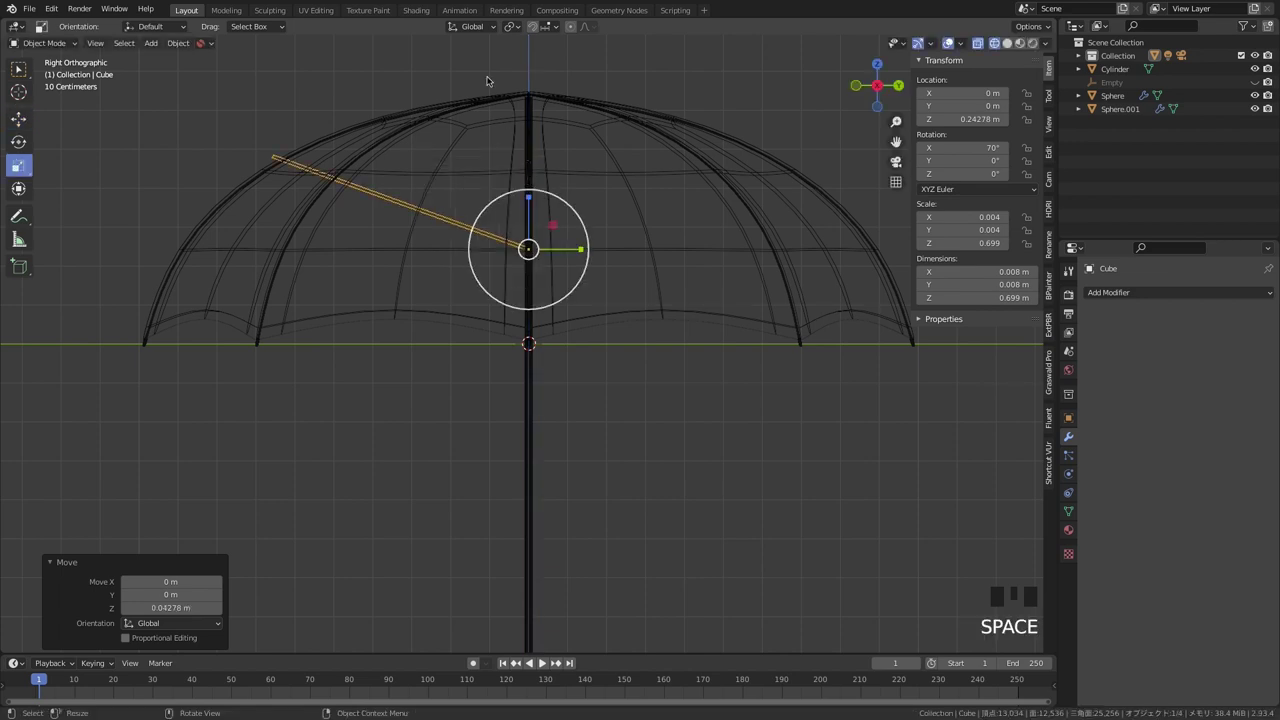
left_click(473, 30)
left_click(470, 82)
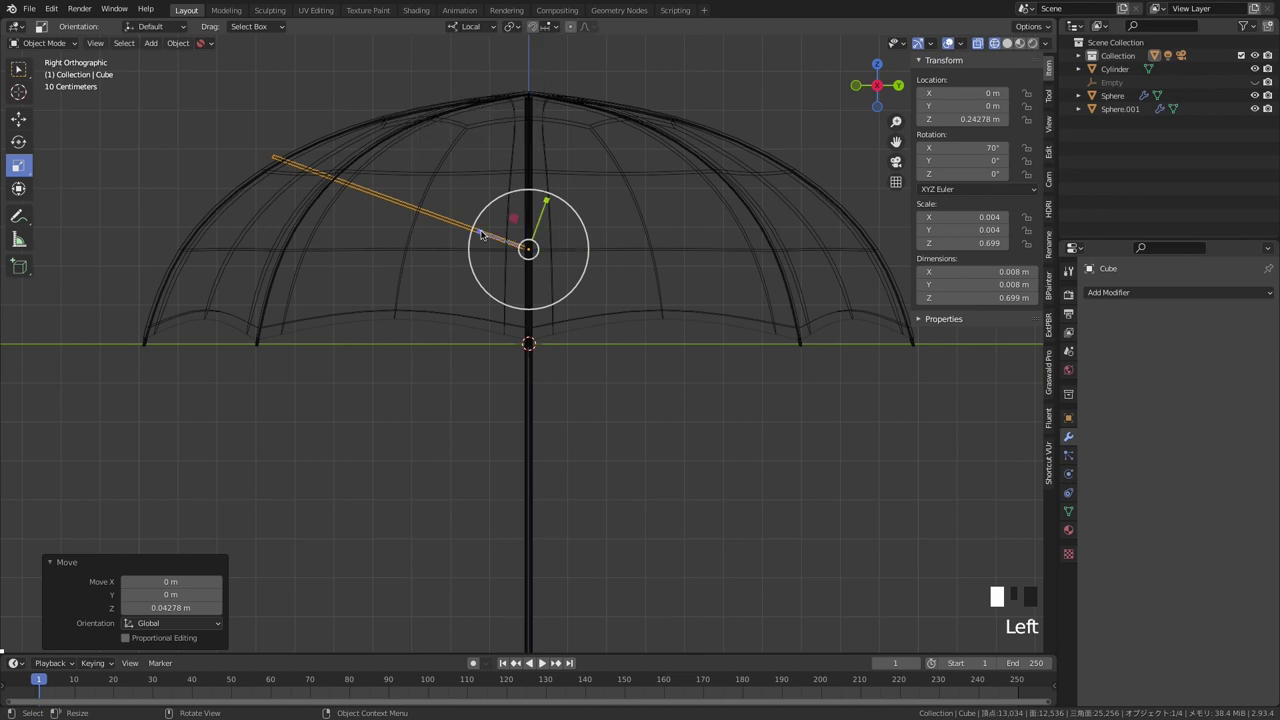
left_click_drag(481, 232, 481, 231)
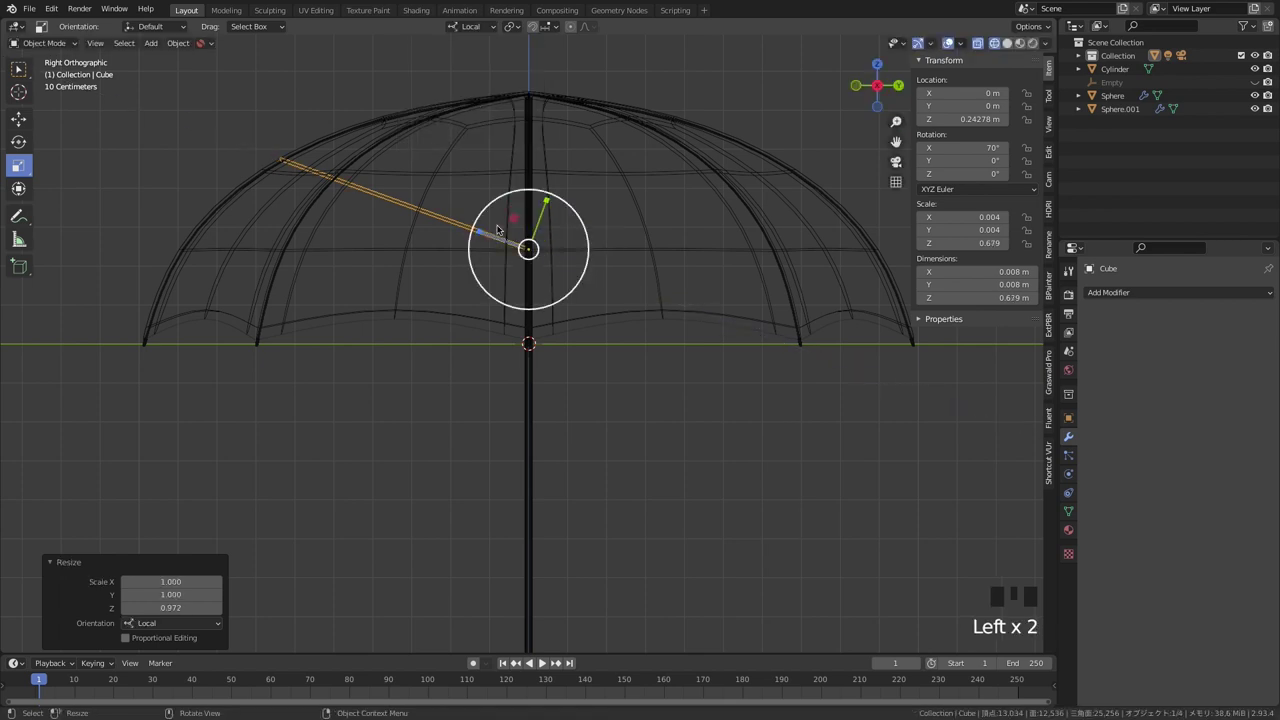
left_click(631, 515)
- Return to solid shading and apply all transforms to the strut bar
middle_click_drag(618, 435, 627, 405)
key("shift+z")
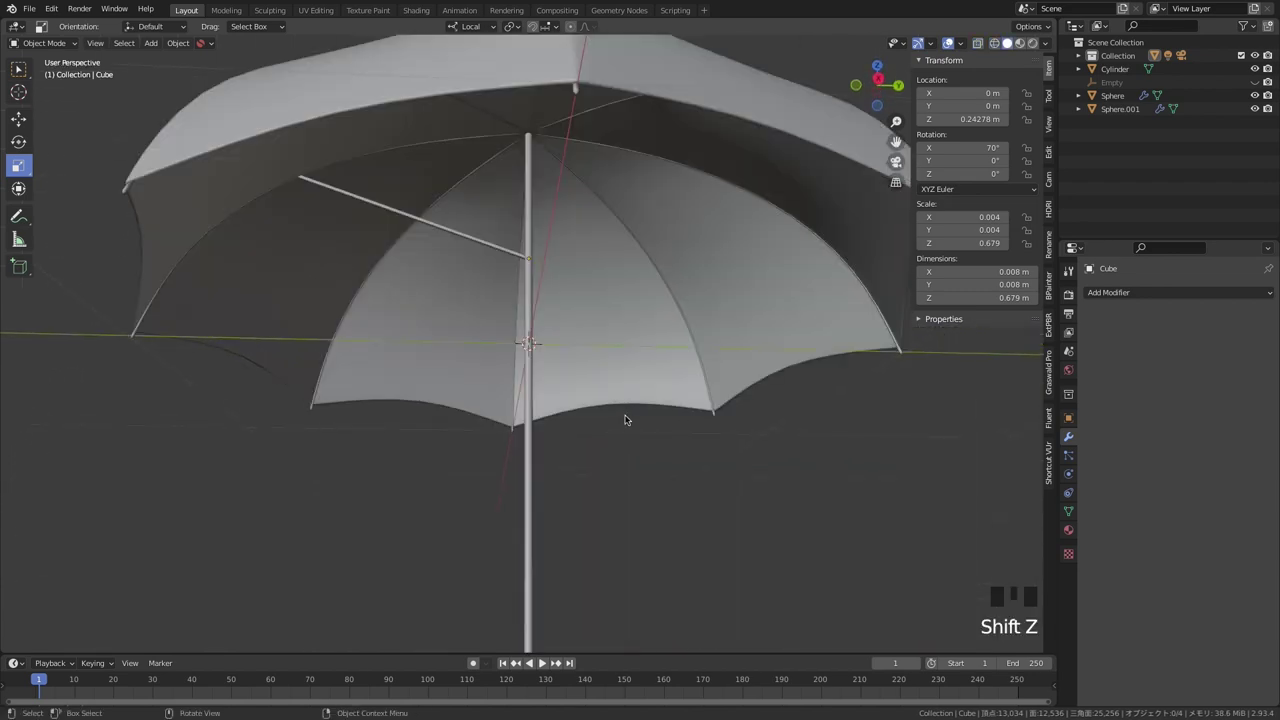
middle_click_drag(657, 426, 777, 431, "ctrl")
left_click(647, 313)
left_click(617, 233)
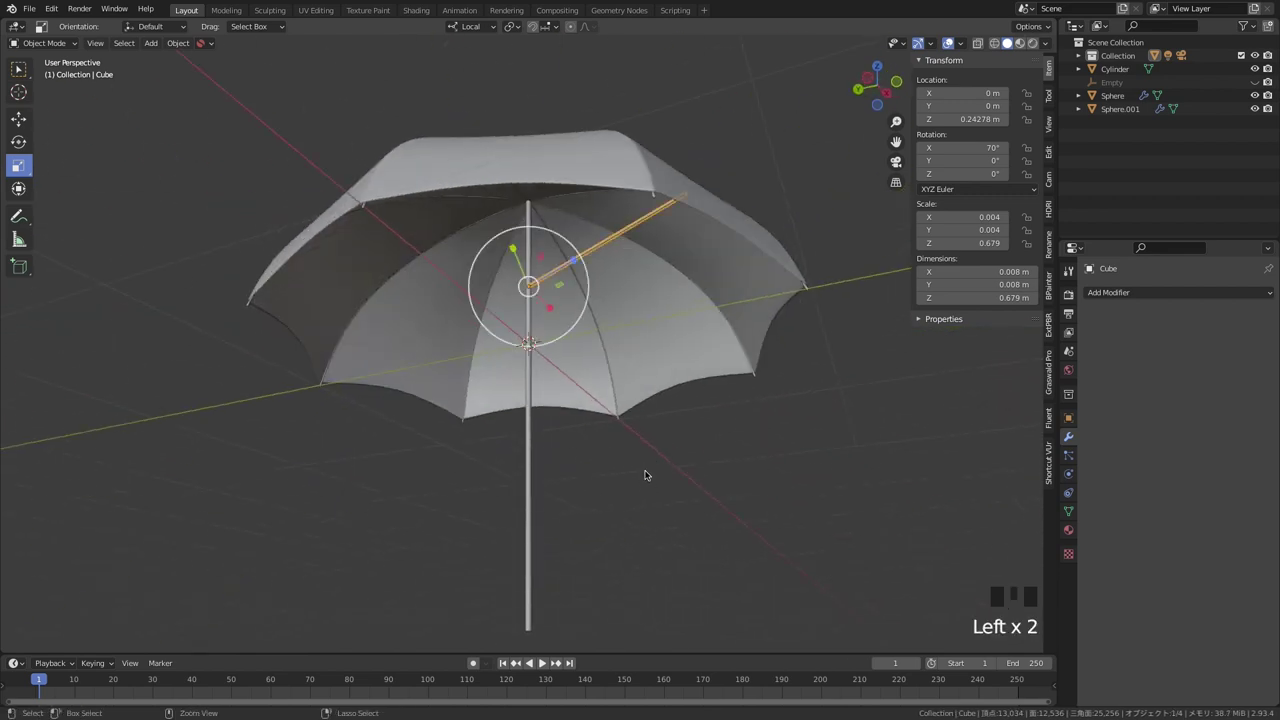
key("ctrl+a")
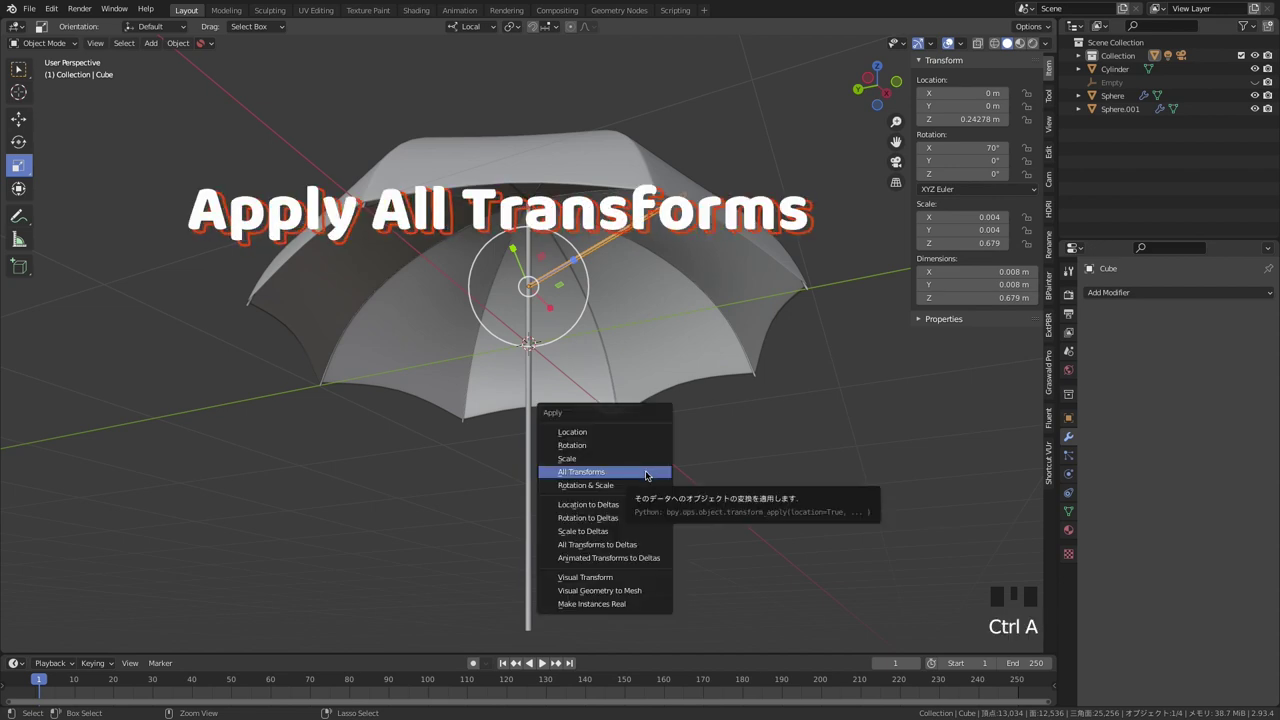
left_click(642, 471)
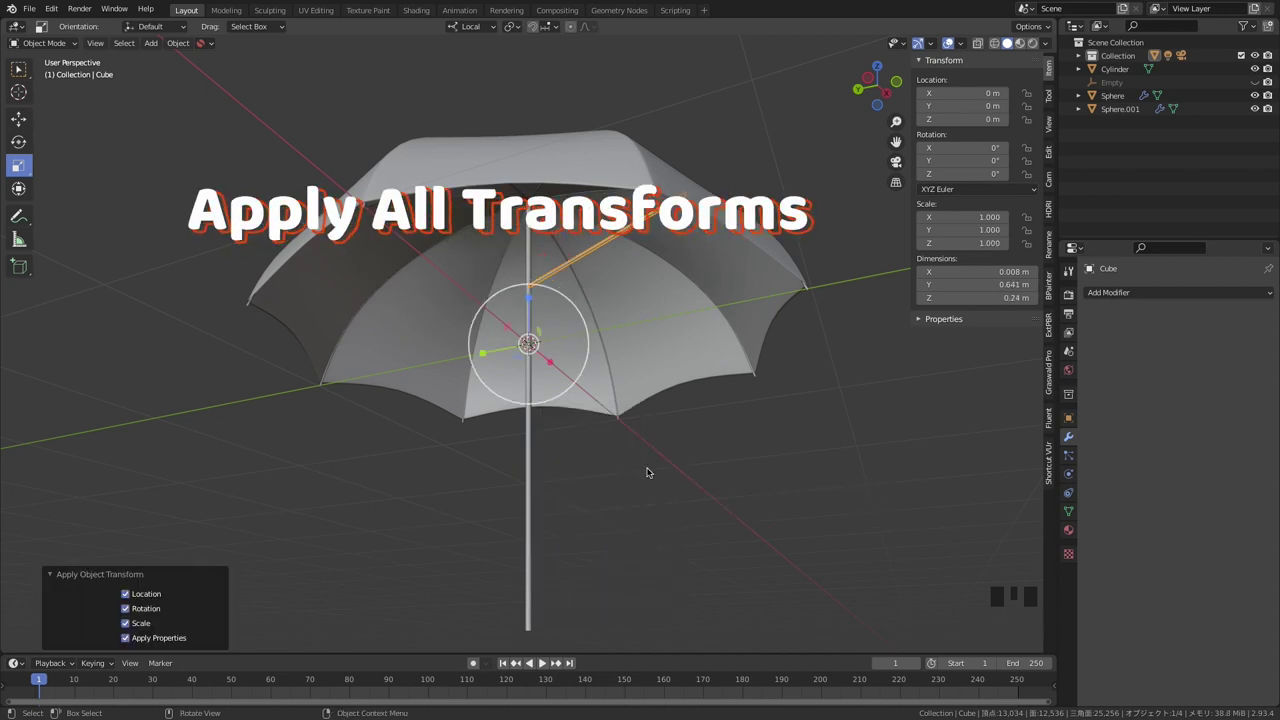
- Add an Array modifier to the strut, replacing the relative offset with an object offset that uses the Empty
left_click(1109, 294)
left_click(1000, 330)
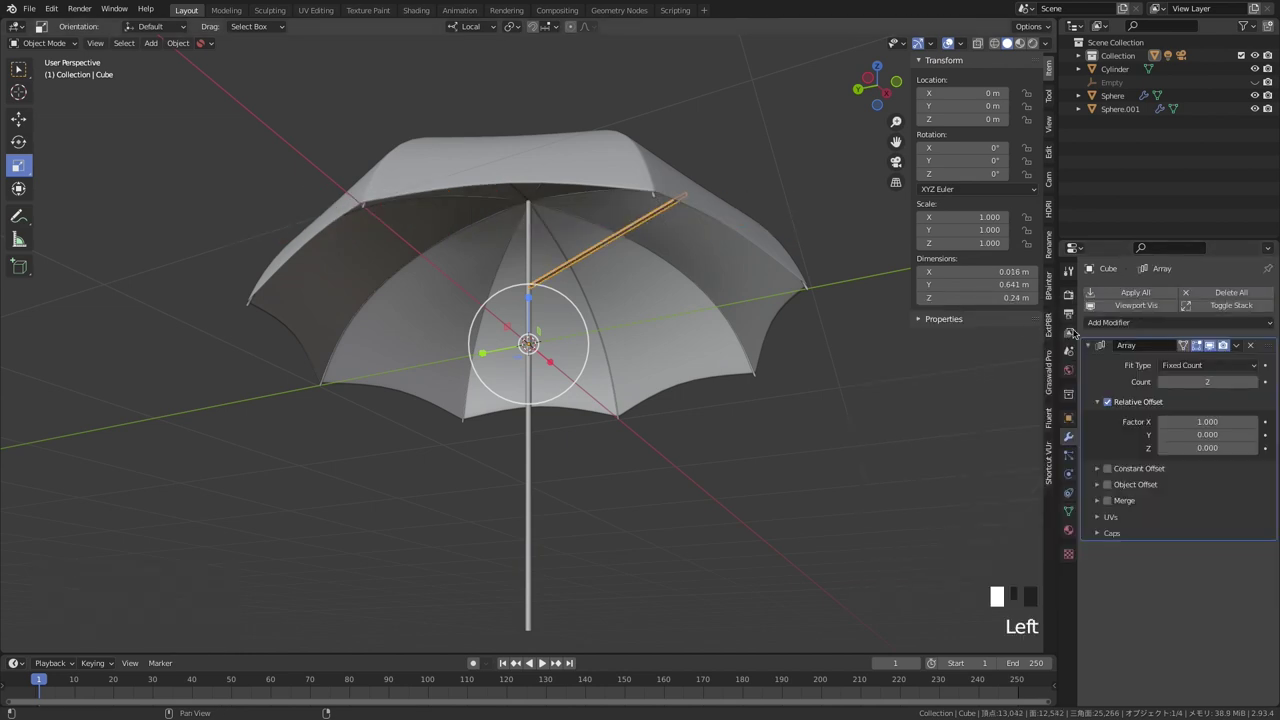
left_click(1107, 402)
left_click(1098, 402)
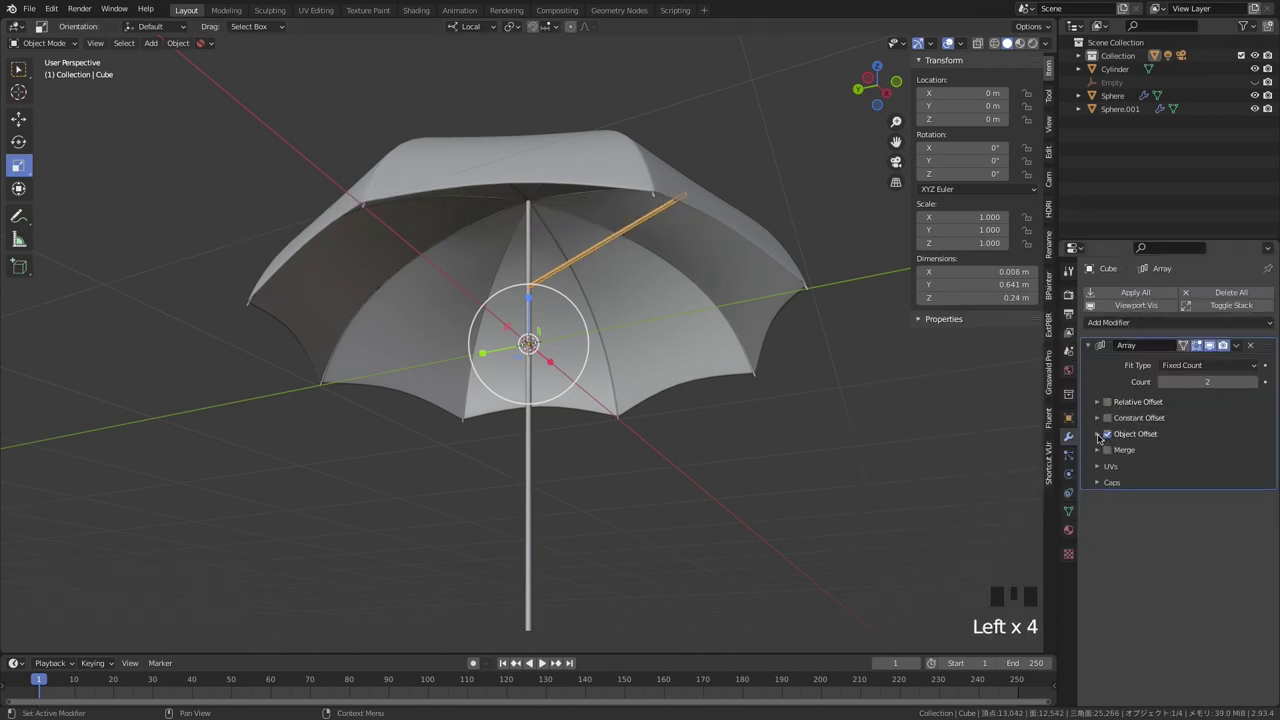
left_click(1098, 435)
left_click_drag(1175, 455, 1153, 503)
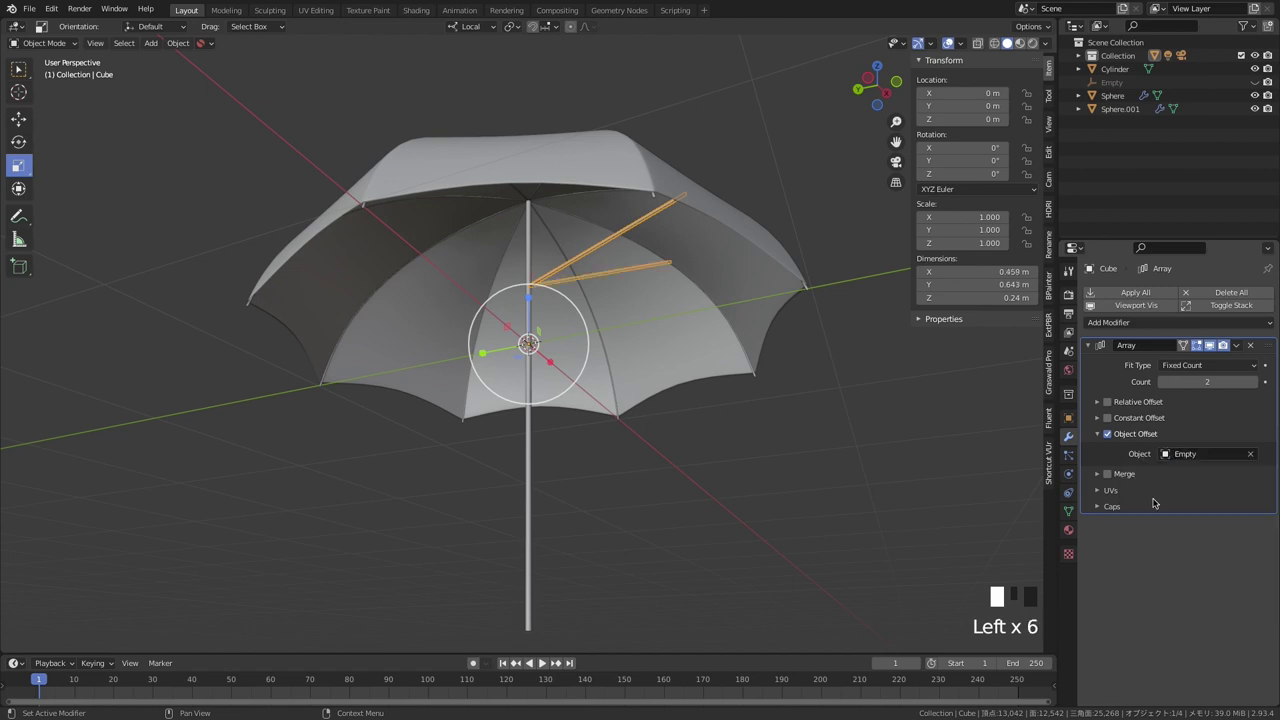
- Raise the strut's array count to 8 and deselect the strut
left_click(1253, 382)
left_click(1253, 382)
left_click(1253, 382)
left_click(1253, 382)
left_click(1253, 382)
left_click(1253, 382)
left_click(1253, 382)
left_click(1253, 382)
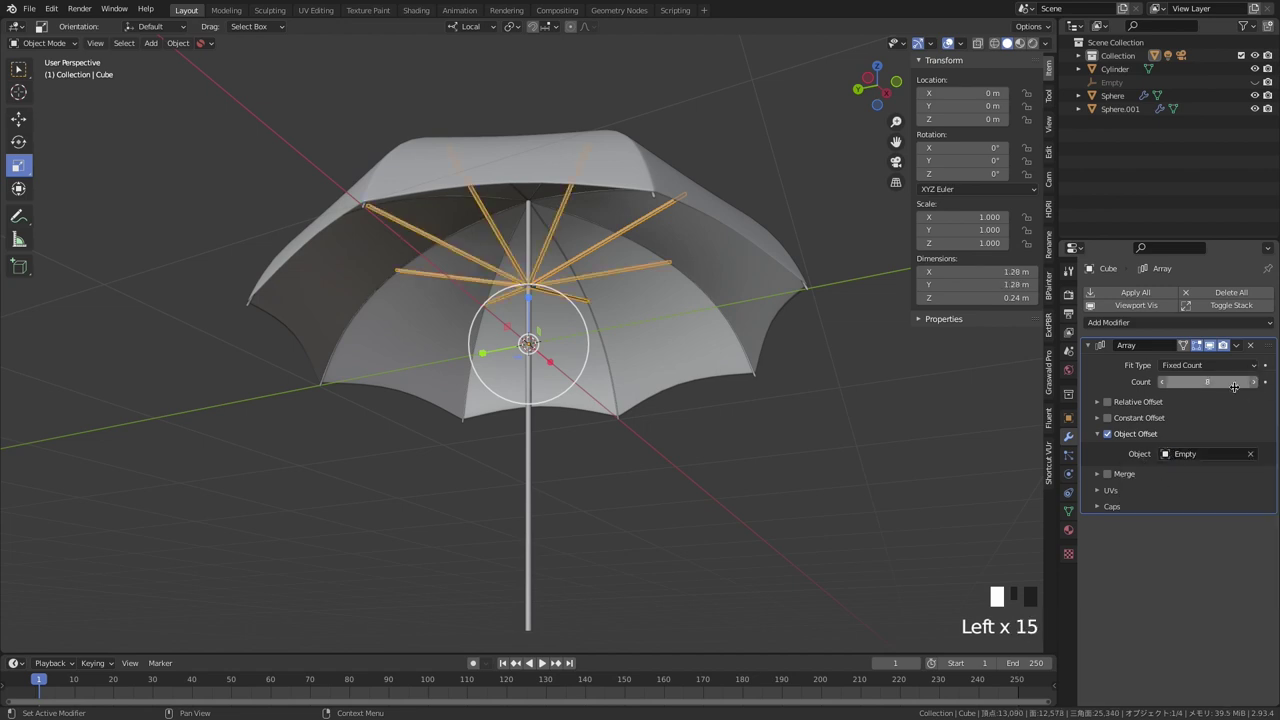
left_click(789, 473)
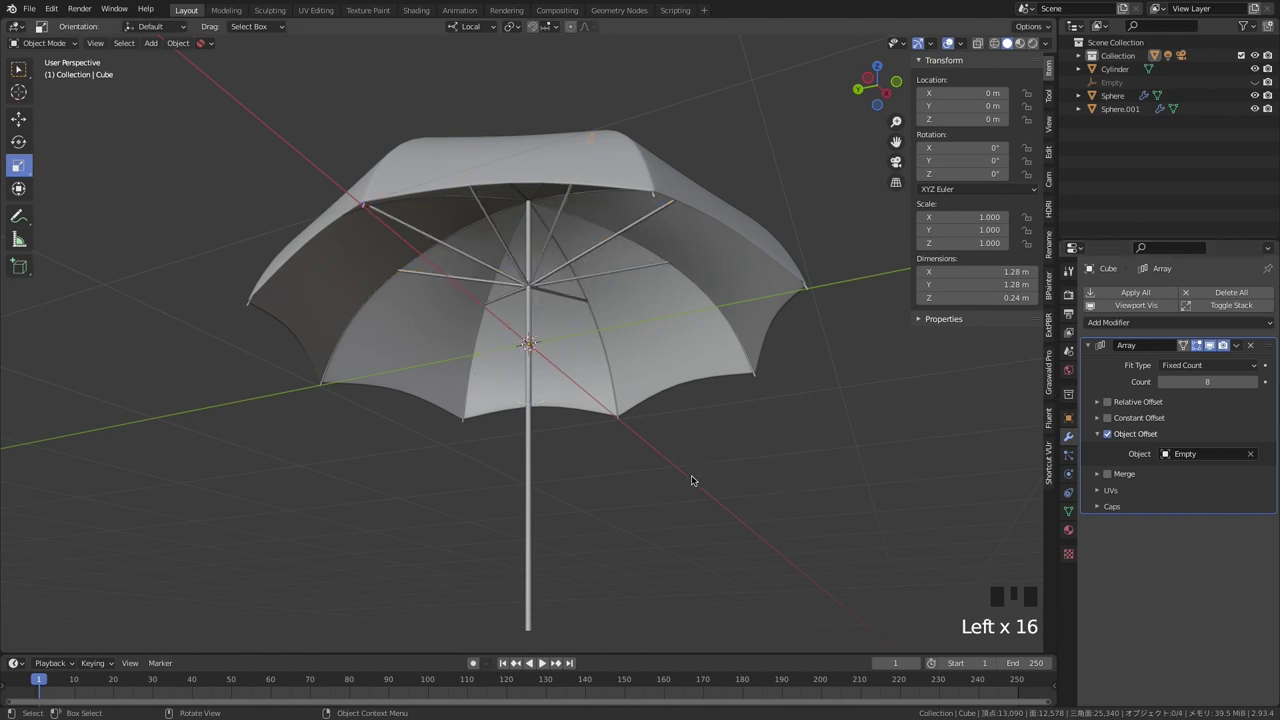
- Add a torus mesh at the world origin and set its X rotation to 90°
middle_click_drag(691, 480, 543, 449)
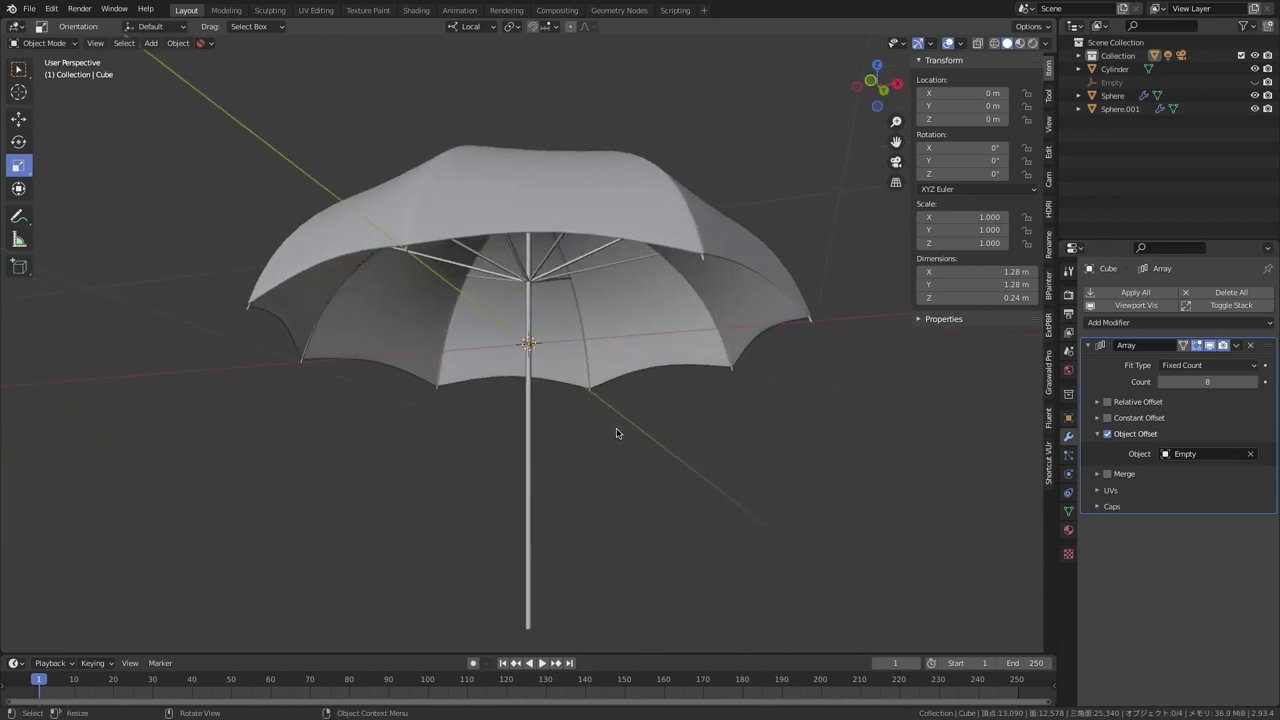
middle_click_drag(617, 433, 630, 439)
key("shift+a")
mouse_move(640, 414)
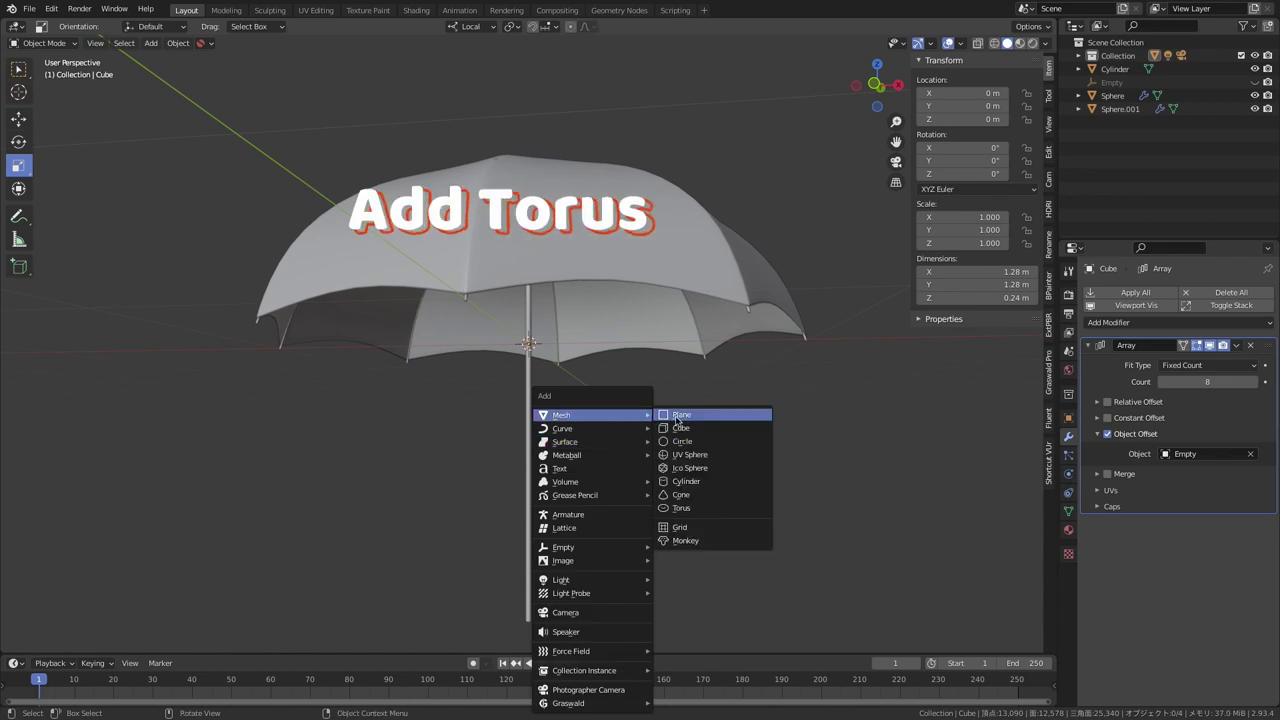
left_click(684, 508)
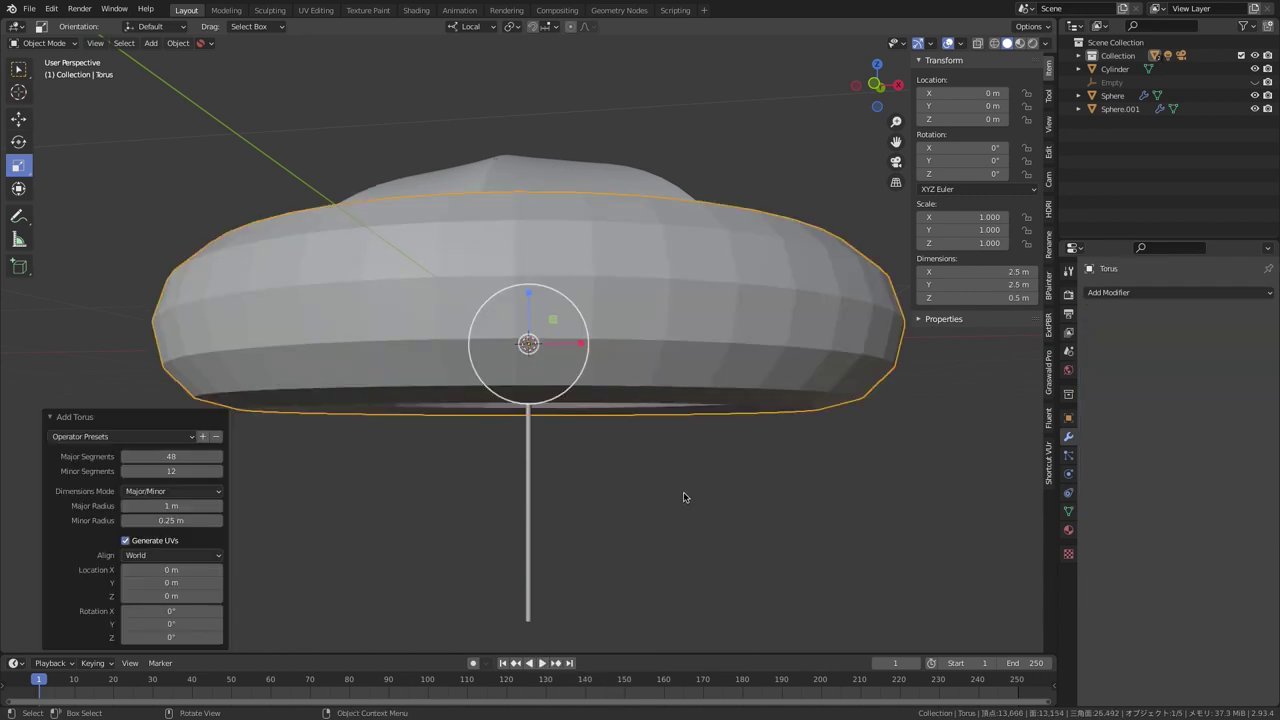
left_click(194, 607)
type("90")
key("Return")
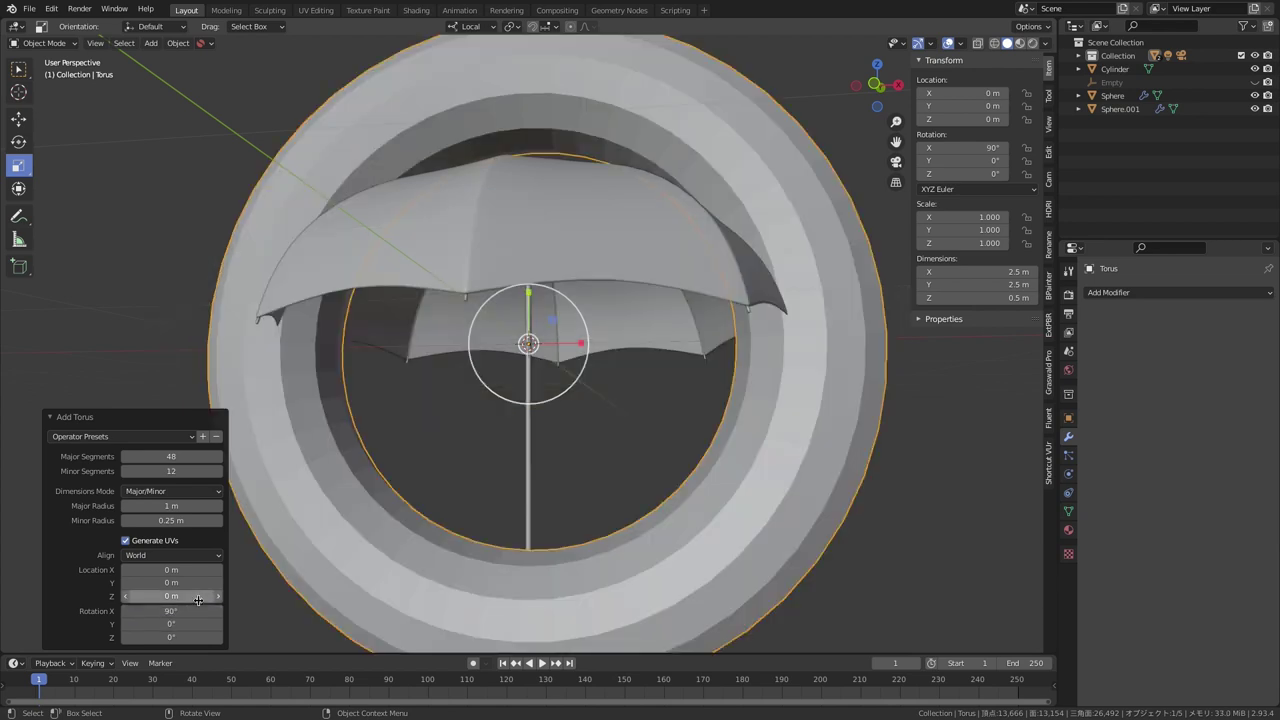
- Set the torus's major and minor segments to 16 each
left_click_drag(179, 474, 196, 468)
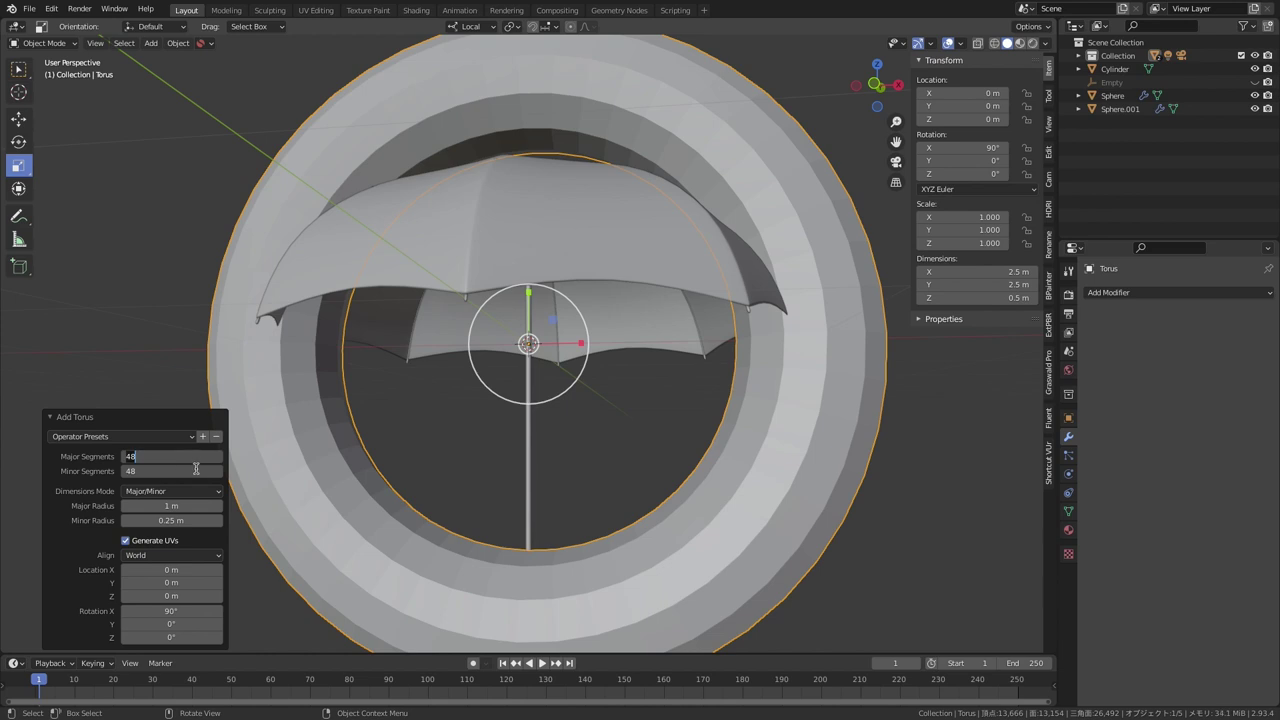
type("16")
key("Return")
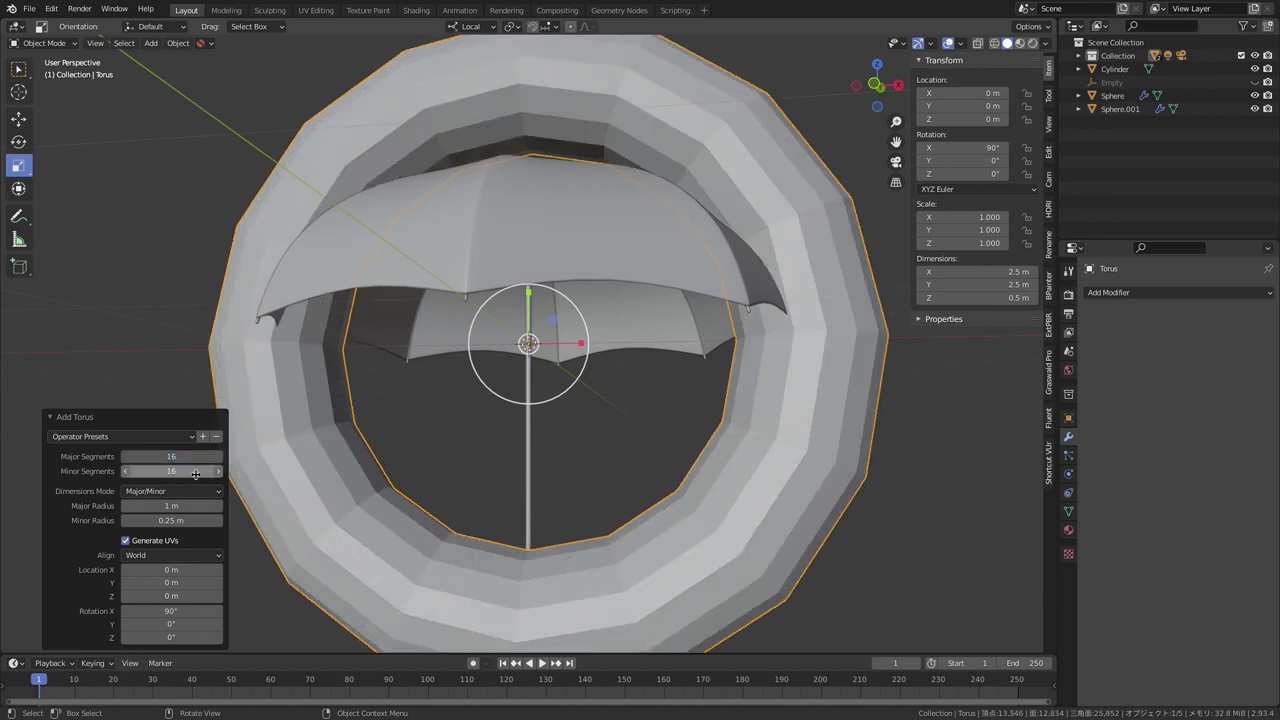
- Set the new torus's major radius to 0.1 m and its minor radius to 0.03 m
left_click(198, 506)
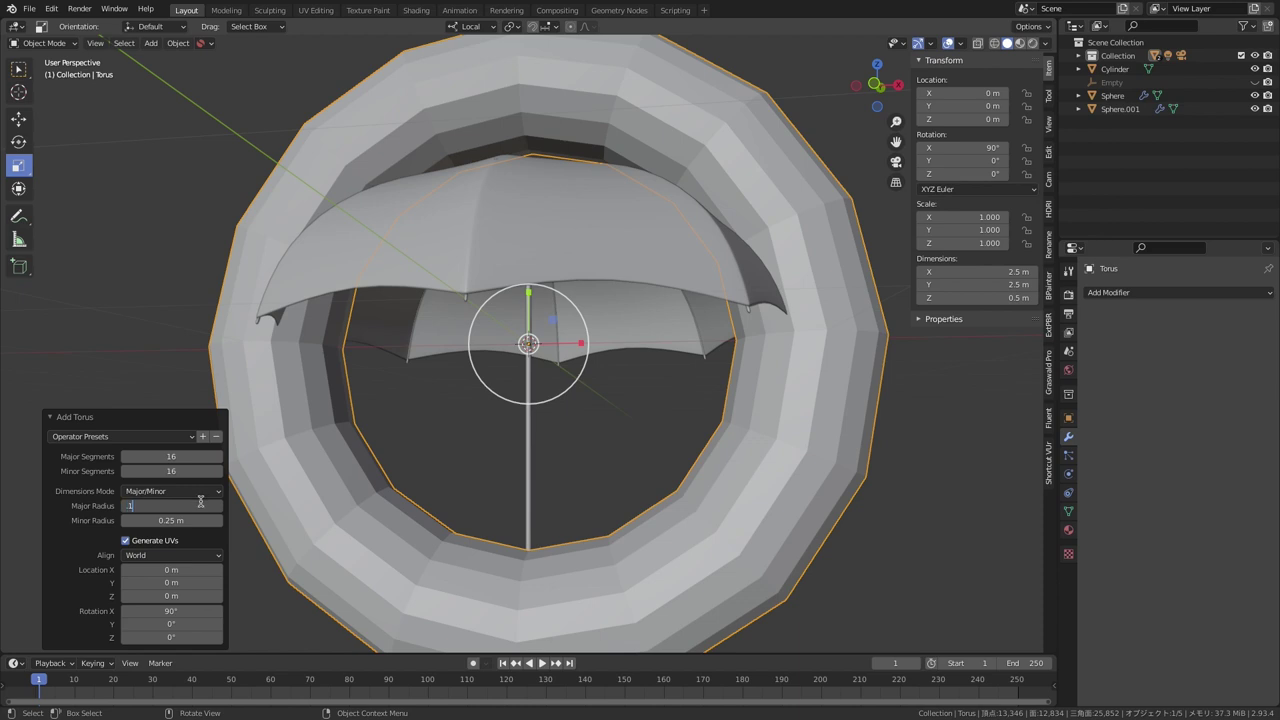
type(".1")
key("Return")
left_click(197, 521)
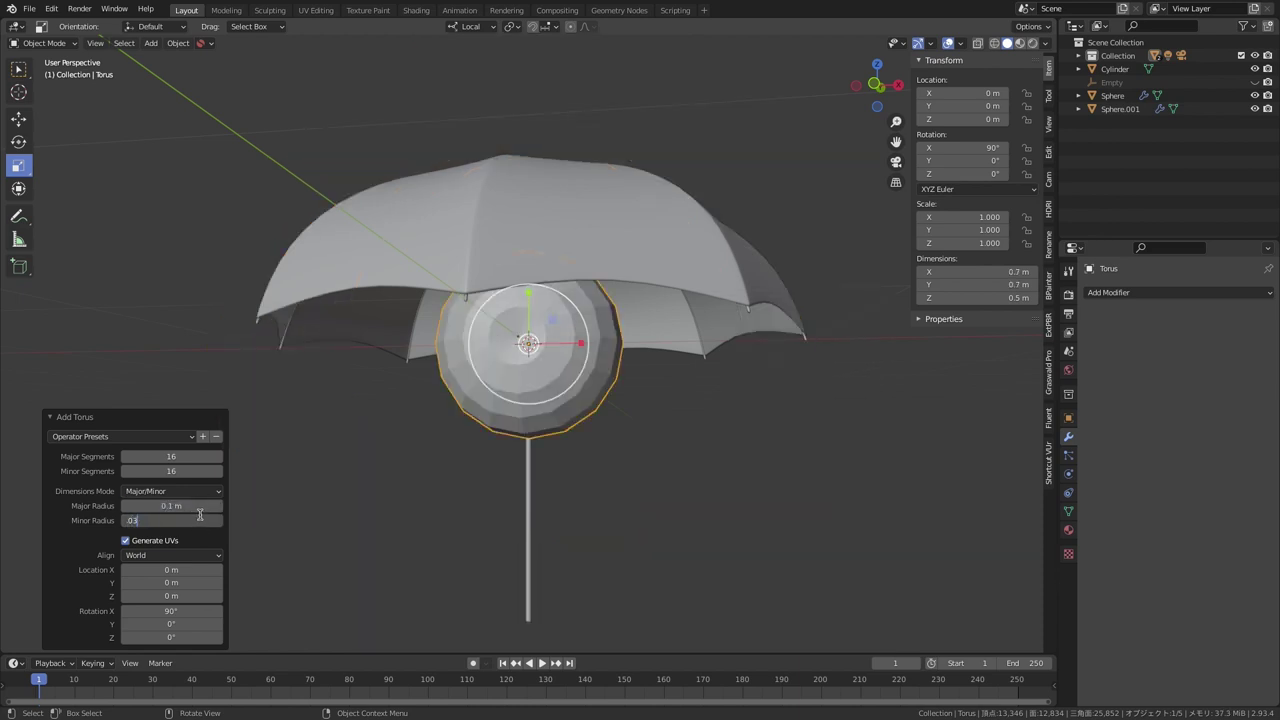
key("Return")
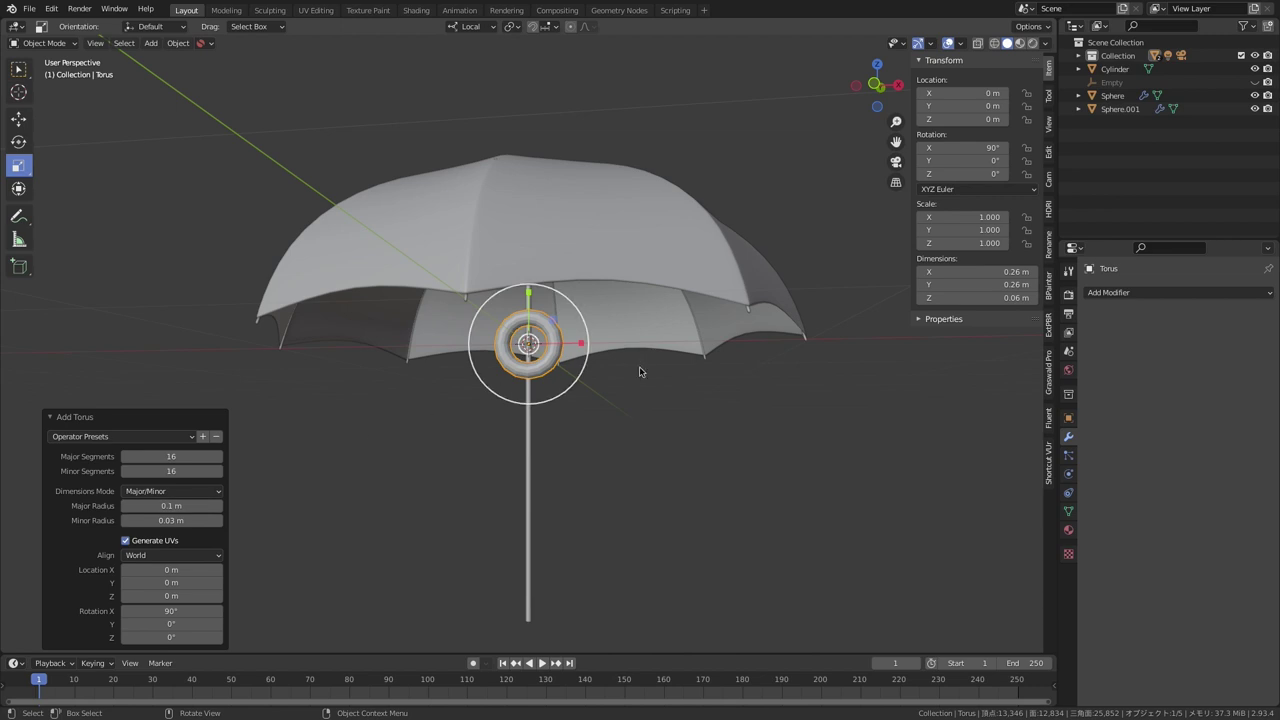
- Move the torus down to the lower end of the shaft, at about Z -0.966 m
middle_click_drag(600, 400, 600, 445)
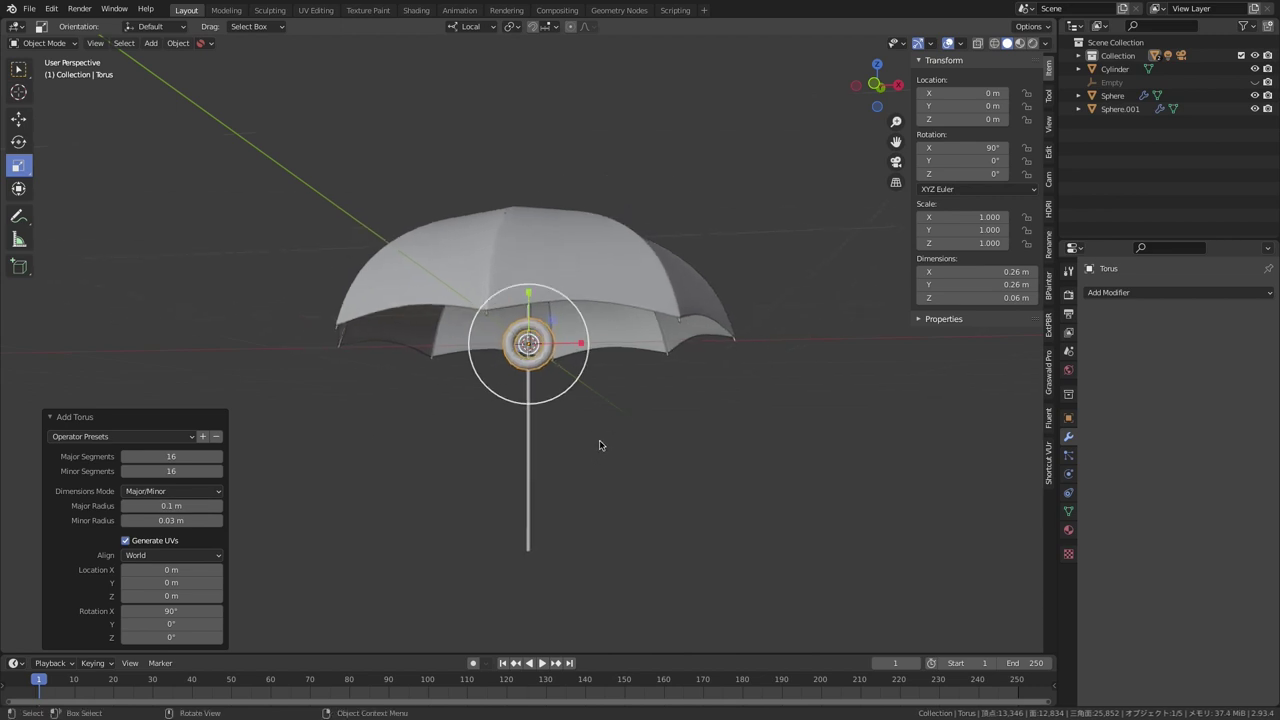
key("shift+space")
key("g")
left_click_drag(528, 293, 537, 490)
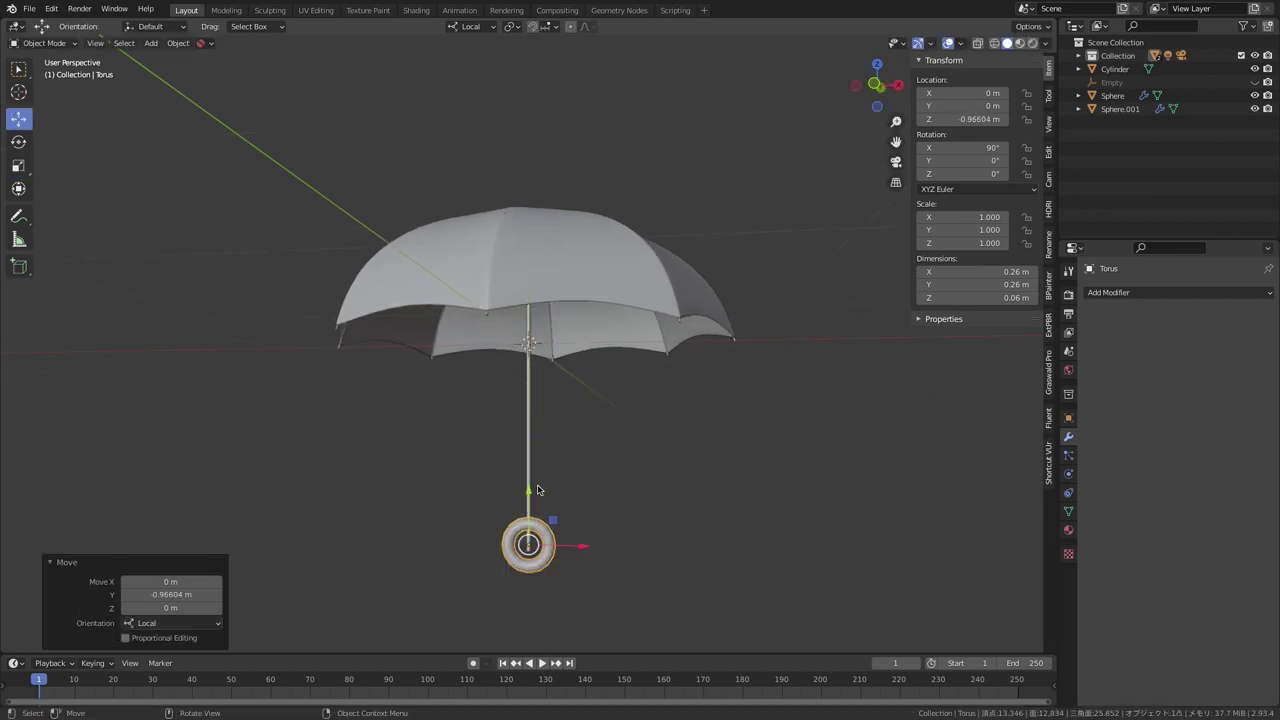
- In front view, shift the torus along X to about -0.092 m so its tube lines up with the shaft
left_click(876, 86)
middle_click_drag(571, 543, 612, 496, "ctrl")
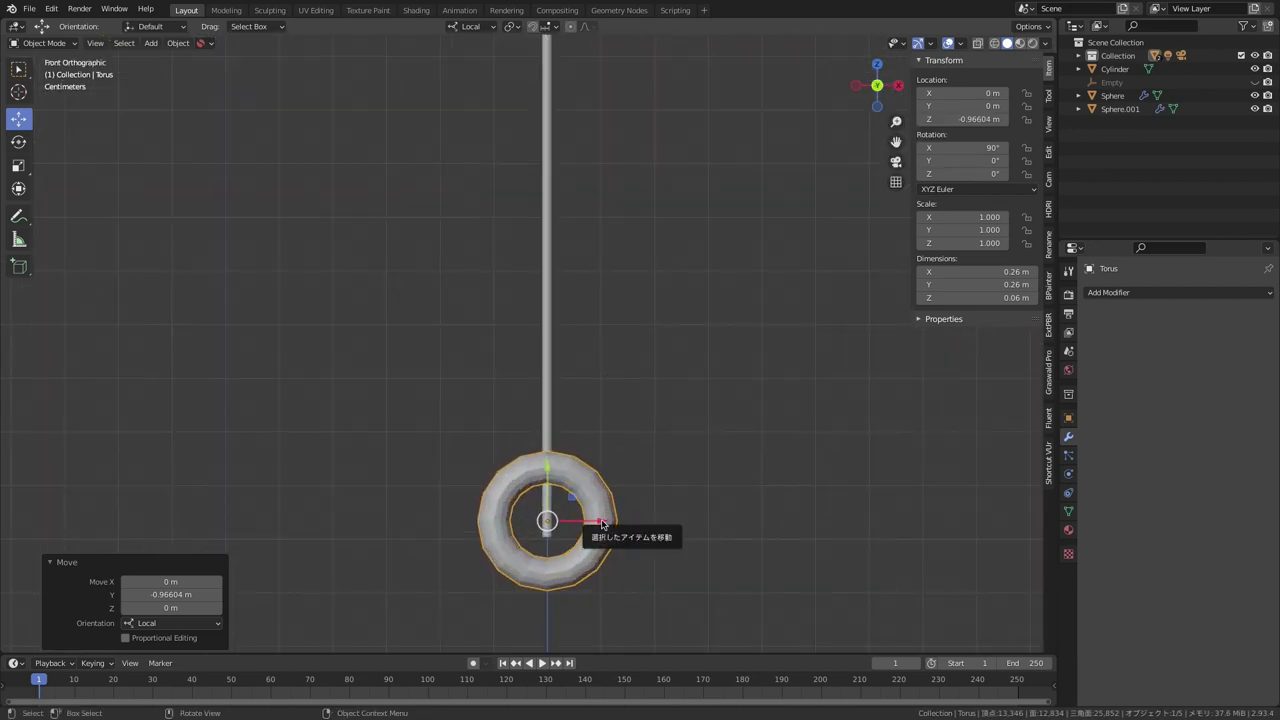
left_click_drag(600, 521, 543, 521)
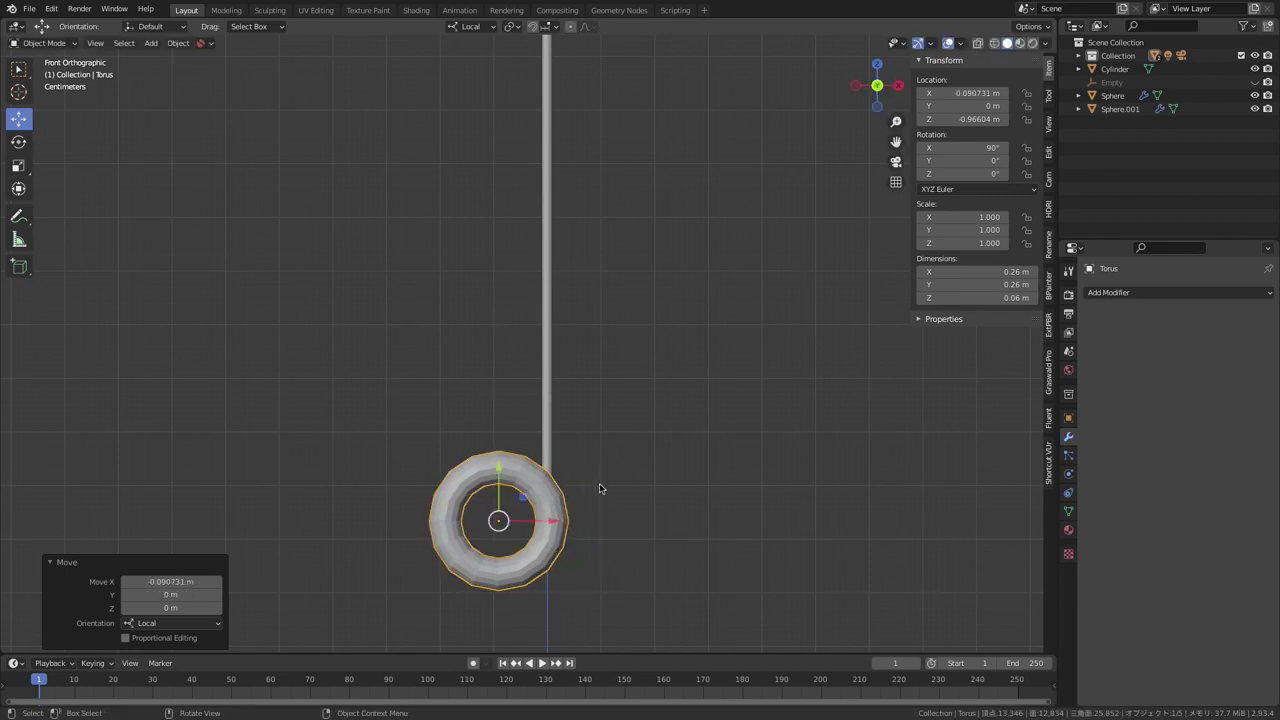
key("shift+z")
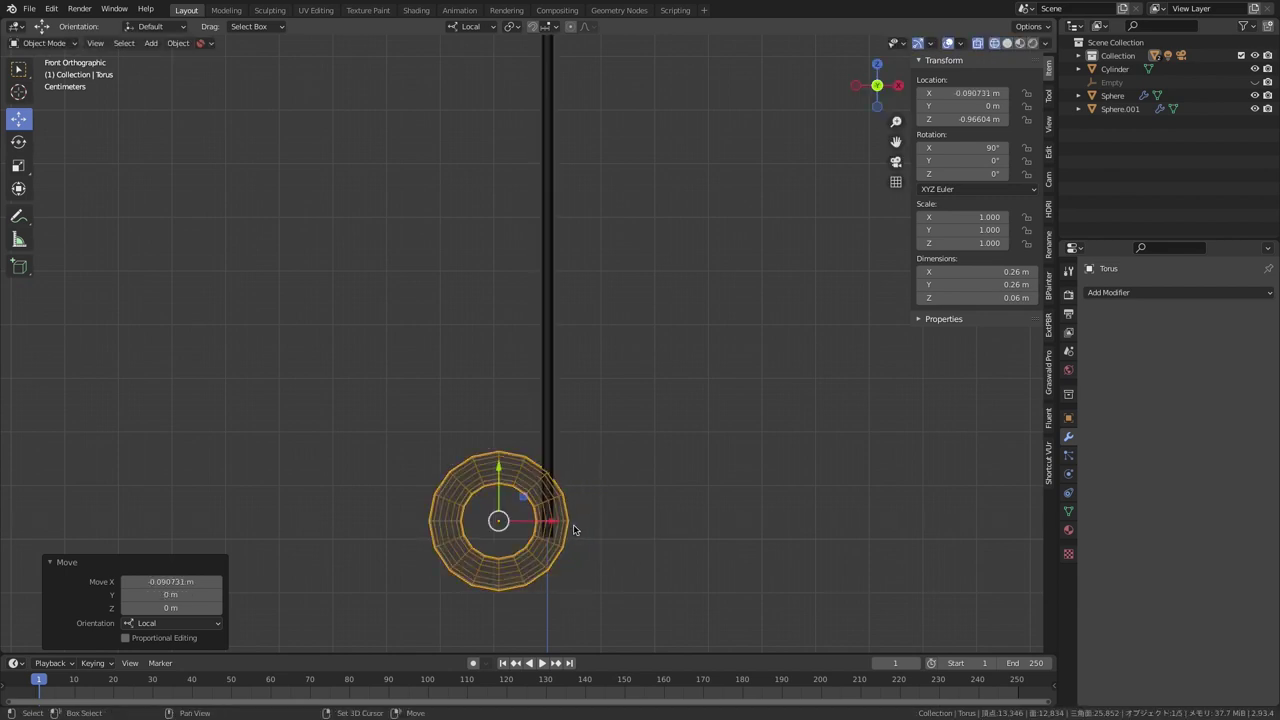
key("shift+z")
left_click_drag(549, 522, 548, 522)
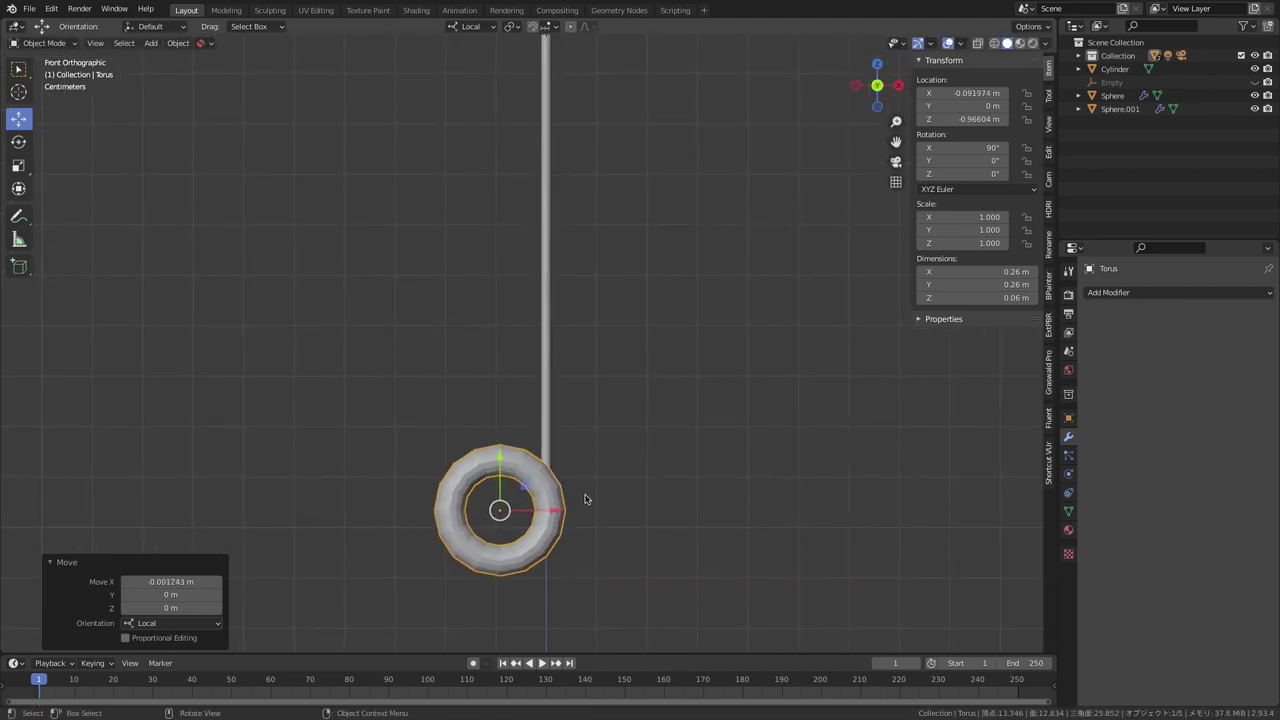
- Delete the faces of the torus's upper quarter on the shaft side in Edit Mode
middle_click_drag(584, 483, 630, 412)
key("Tab")
scroll(575, 497, "up", 2)
key("shift+z")
key("3")
left_click_drag(657, 312, 531, 424)
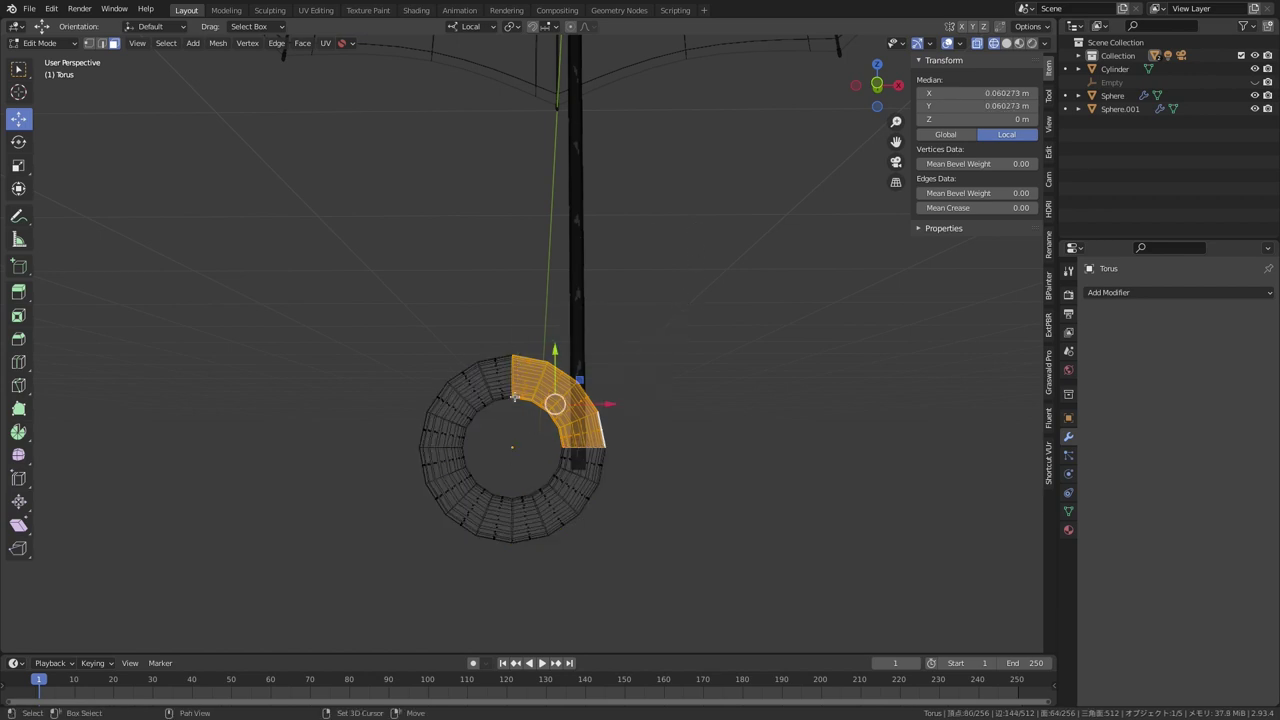
key("x")
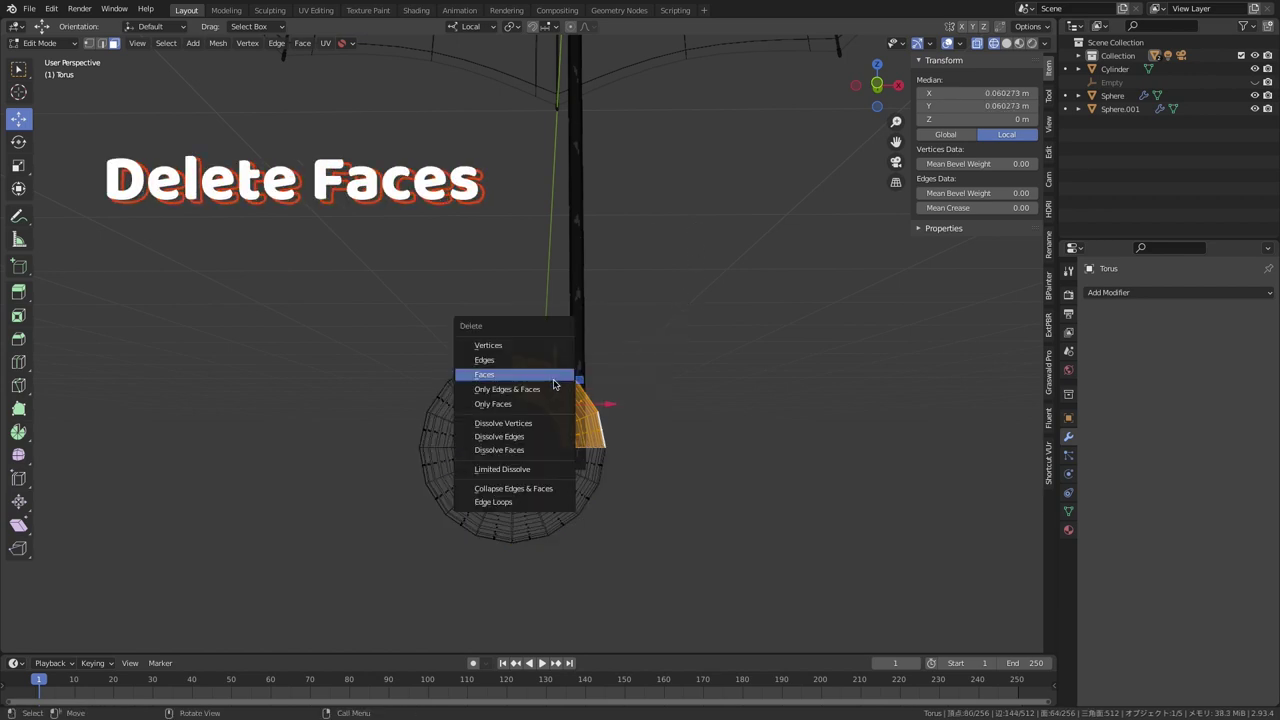
left_click(517, 375)
- Delete the three upper face segments on the side of the torus away from the shaft to leave a J-shaped hook
left_click_drag(418, 328, 585, 426)
key("x")
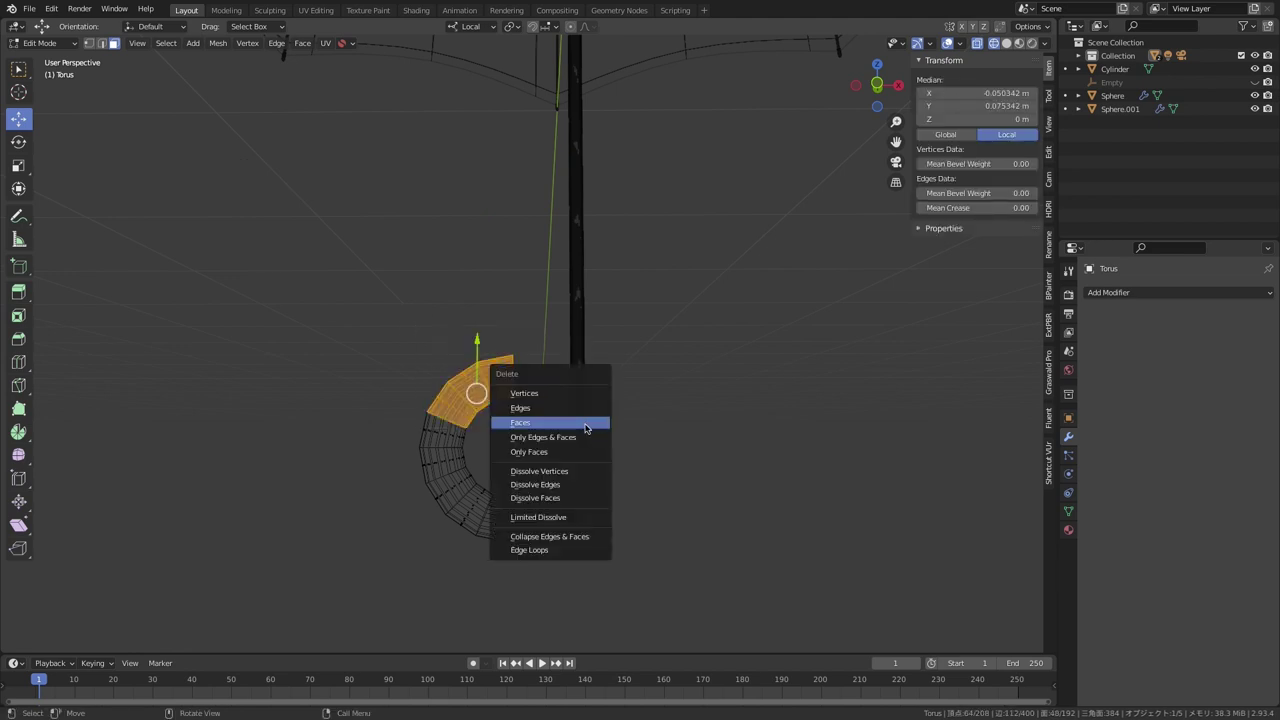
left_click(585, 427)
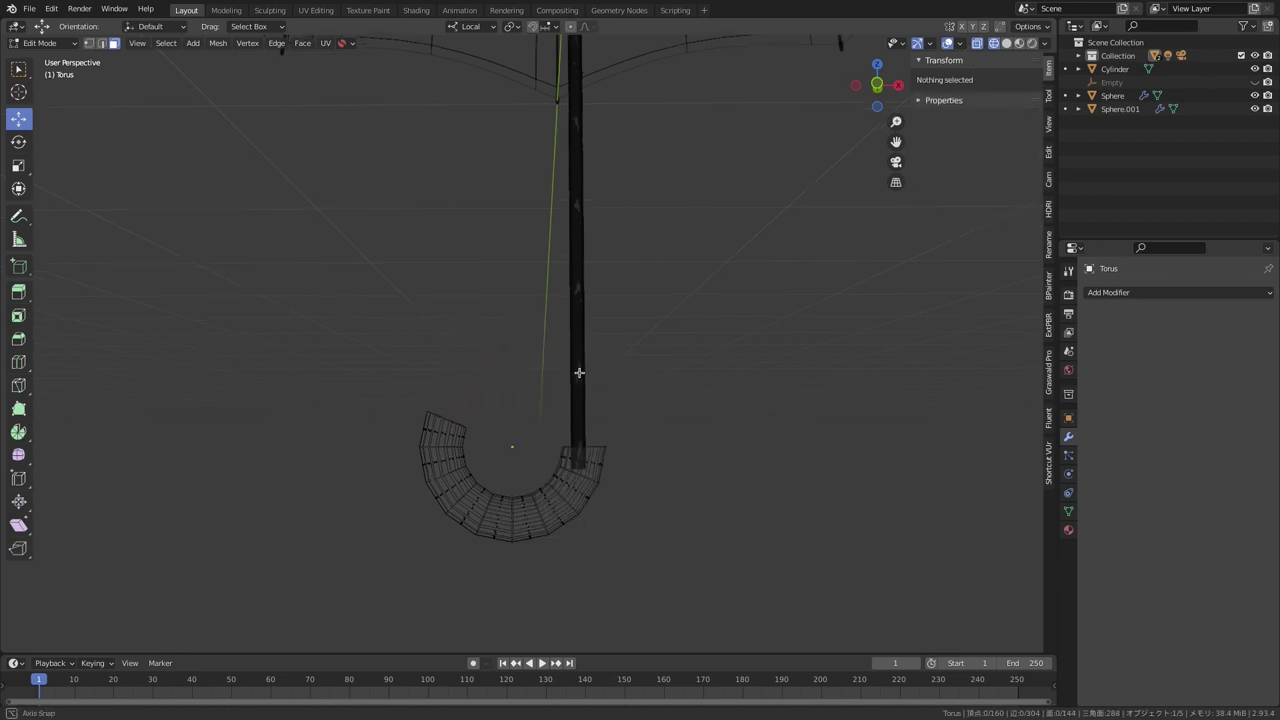
- Extrude the hook's open edge loop at the shaft upwards by about 0.175 m to form the straight grip
key("shift+z")
middle_click_drag(596, 386, 598, 418)
left_click(587, 418)
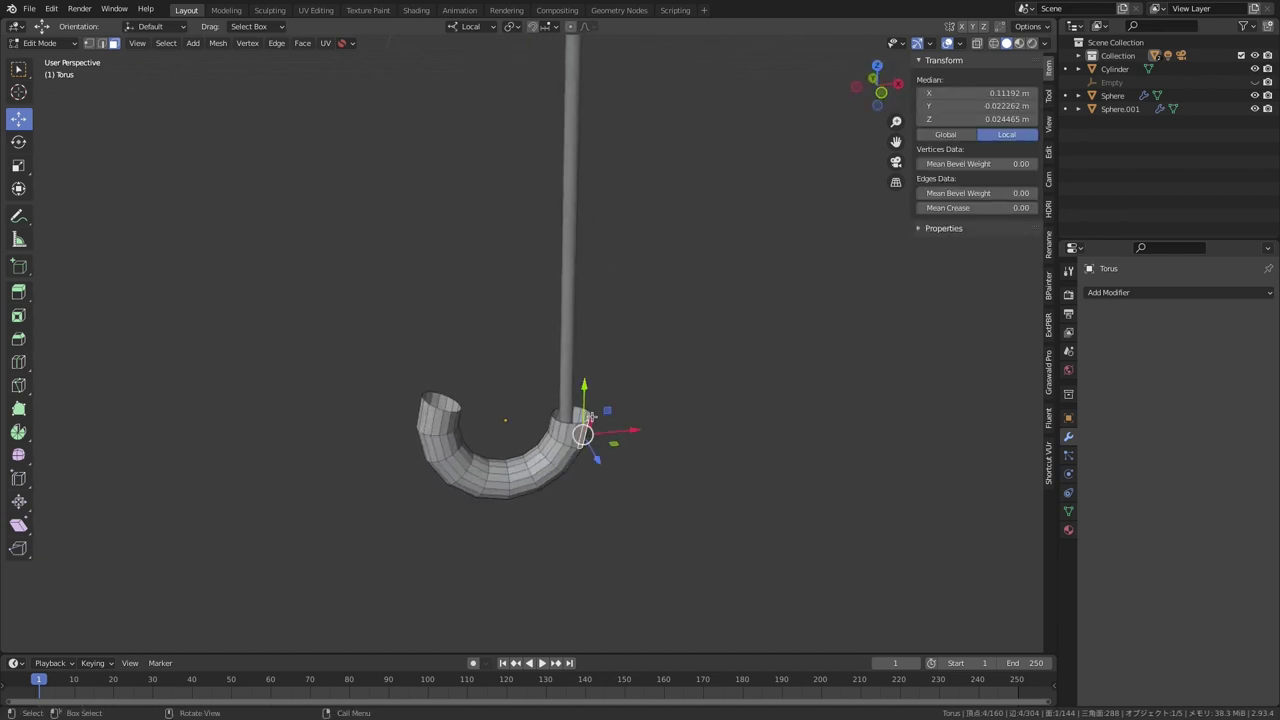
key("2")
left_click(575, 424, "alt")
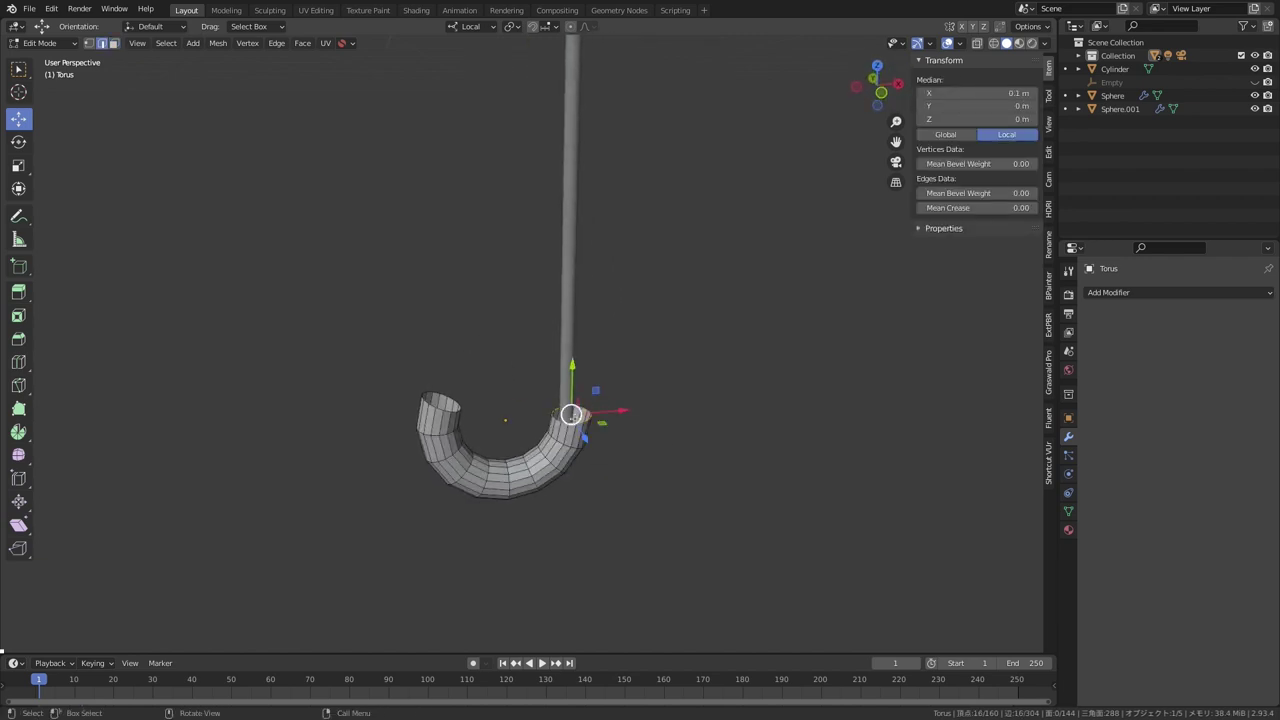
key("e")
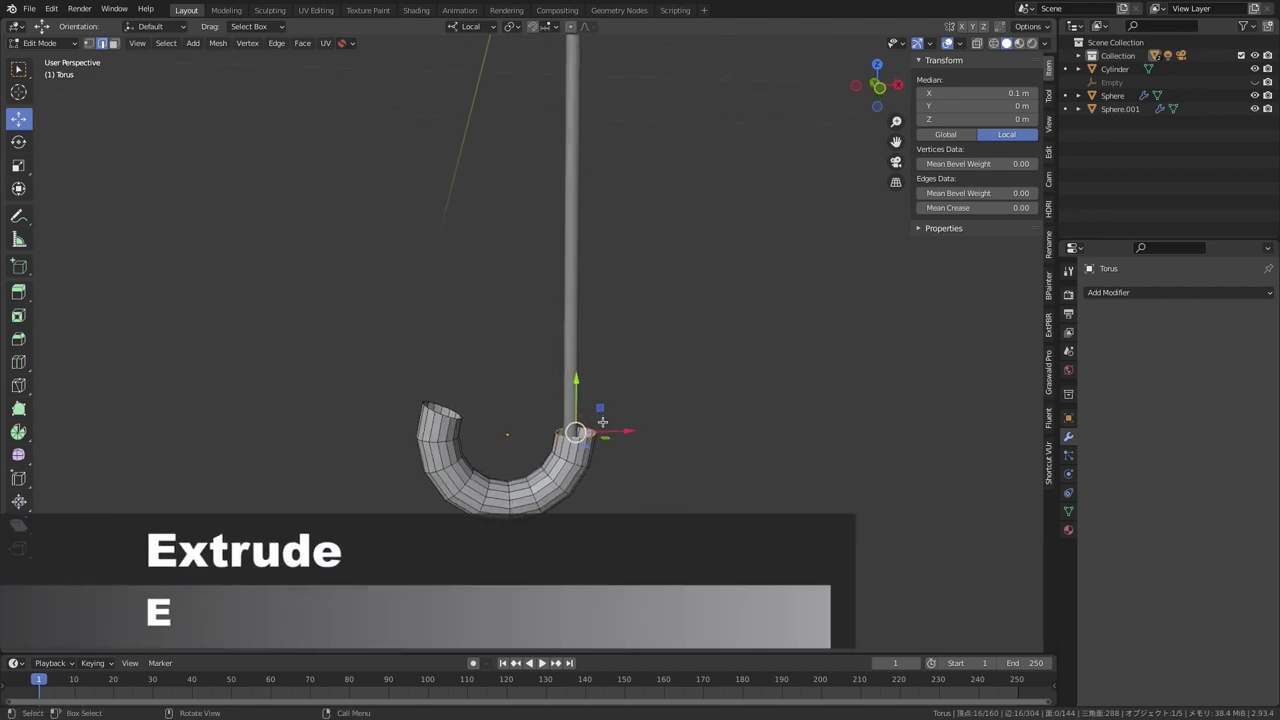
key("e")
left_click(601, 408)
left_click_drag(575, 382, 576, 313)
middle_click_drag(692, 340, 648, 370)
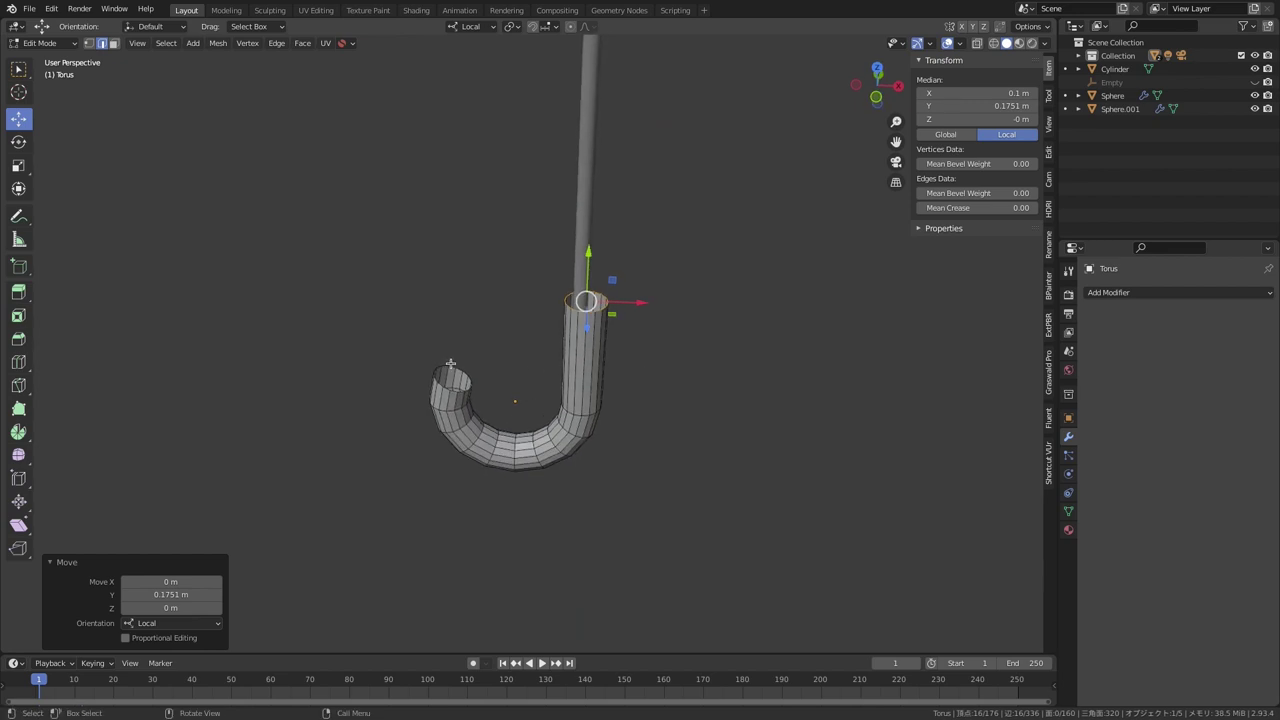
- Close both open ends of the handle with faces and return to Object Mode
left_click(450, 364, "alt")
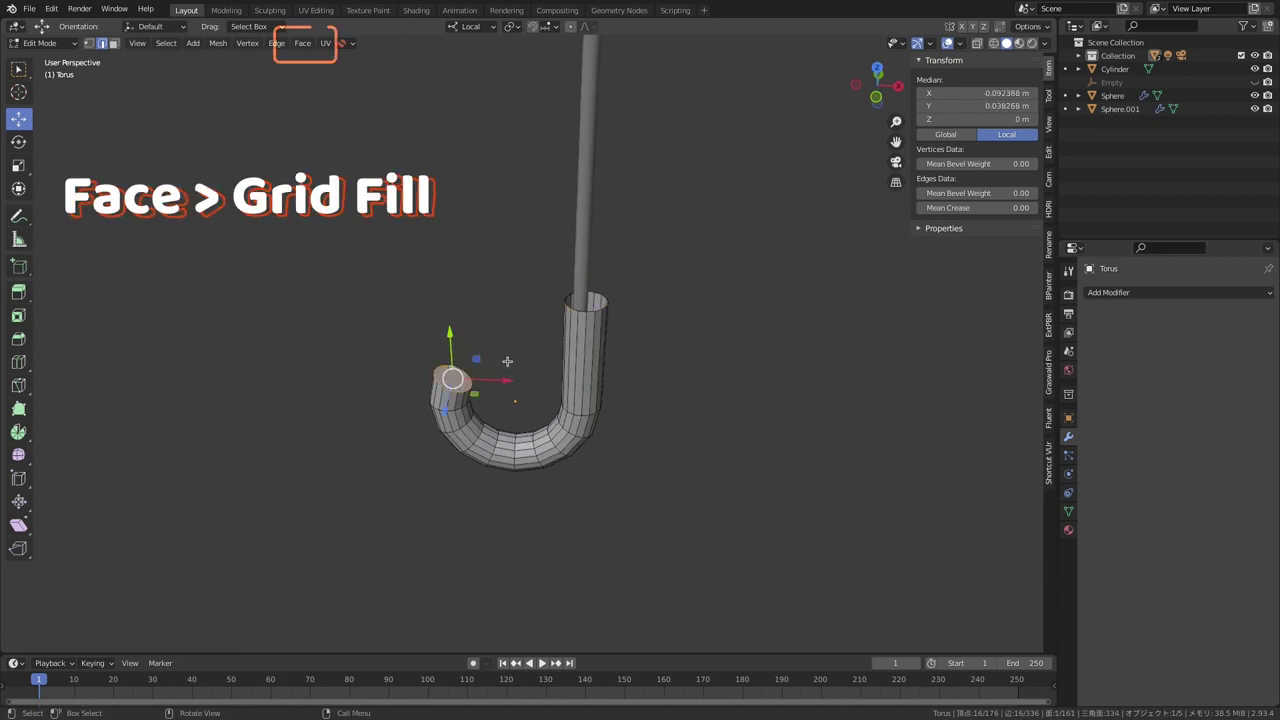
left_click(591, 310)
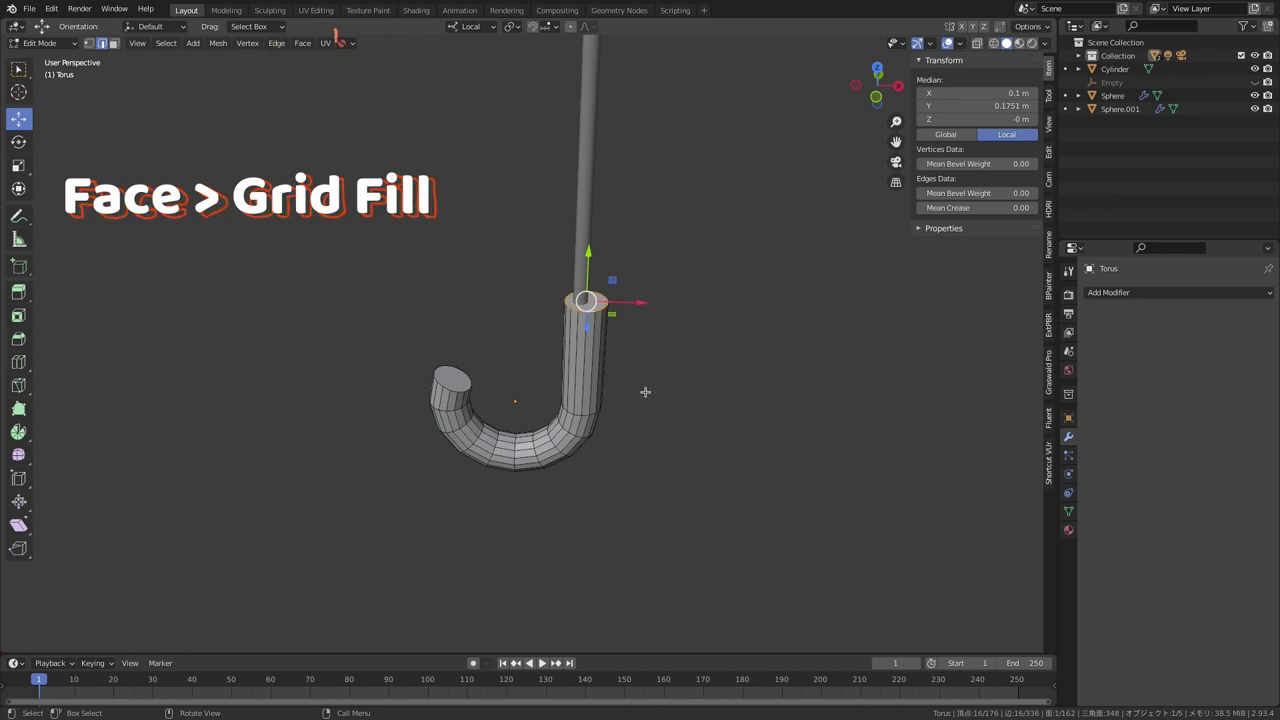
key("Tab")
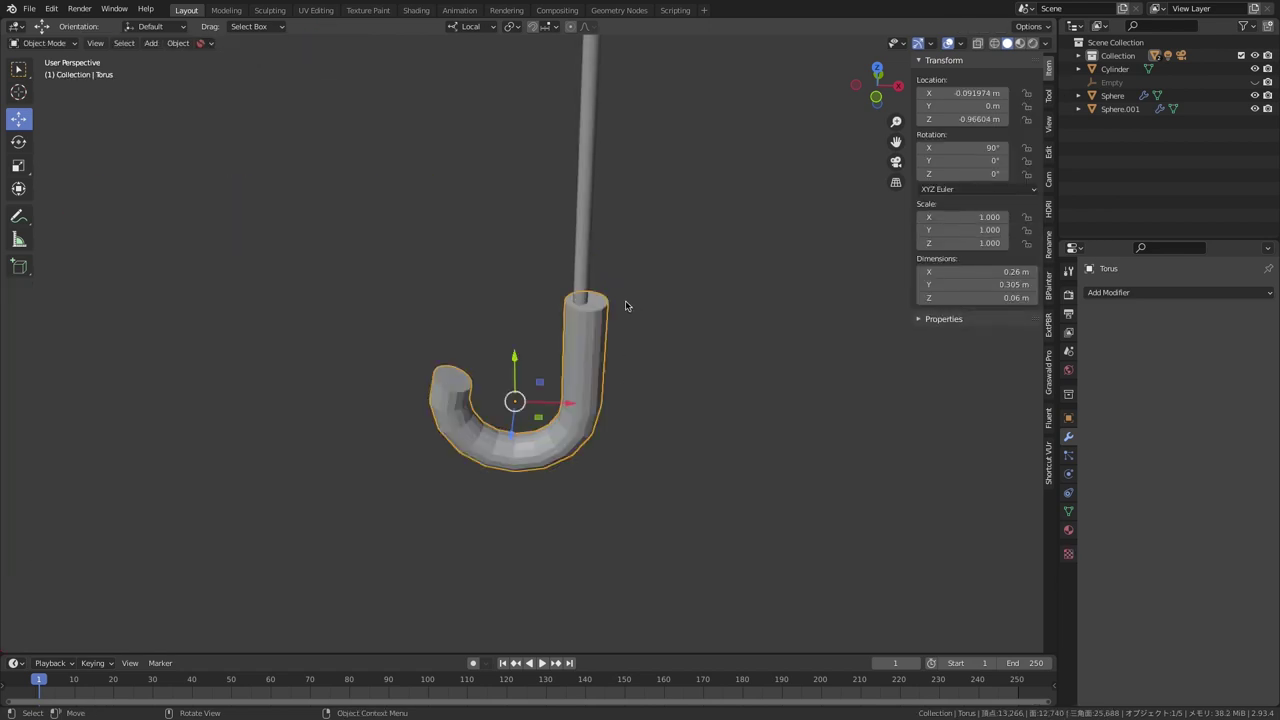
- Centre the handle on the shaft by moving it to about X -0.098 m, and shade it smooth
left_click(570, 402)
left_click(594, 389)
left_click_drag(577, 403, 563, 399)
middle_click_drag(666, 380, 600, 405)
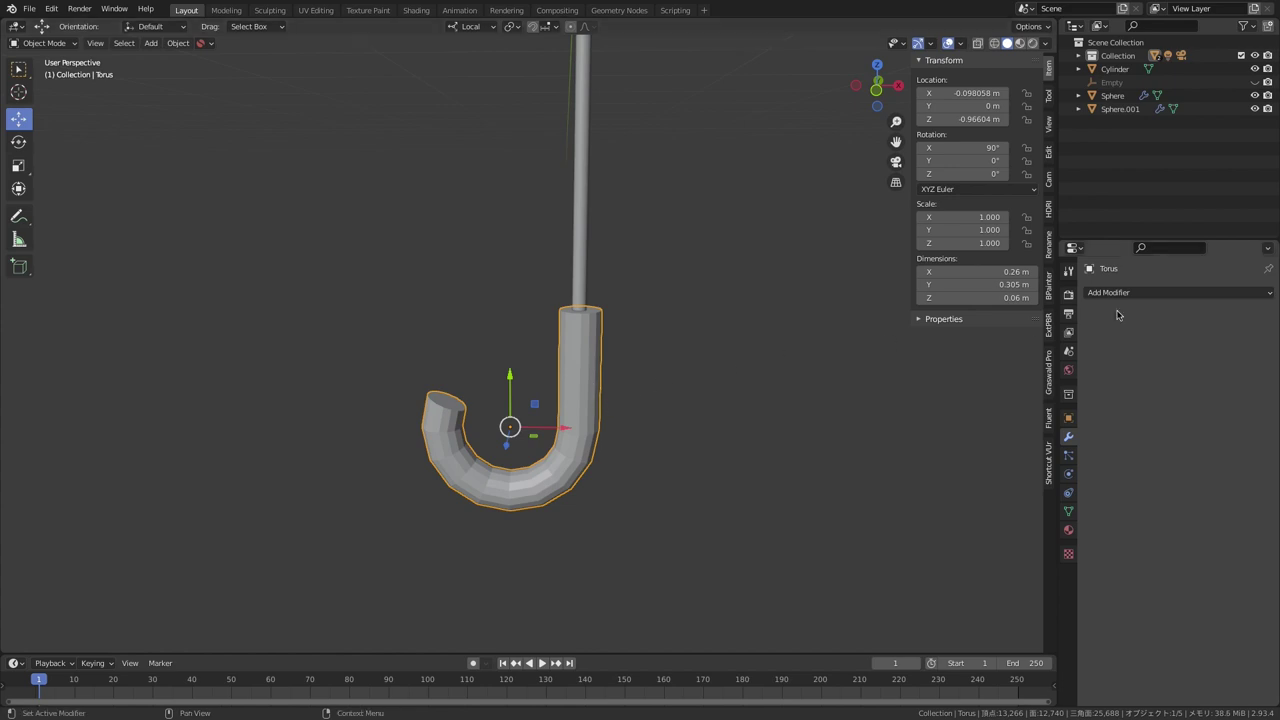
right_click(592, 374)
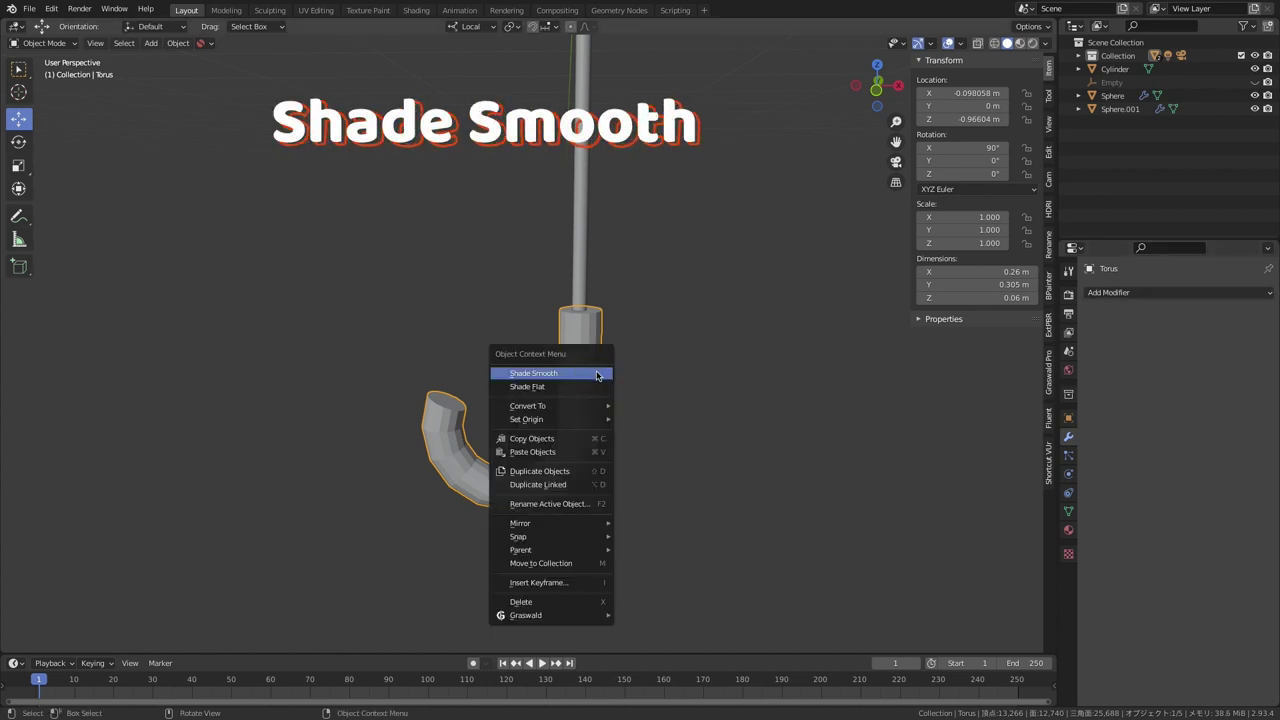
left_click(592, 374)
- Add a Bevel modifier followed by a Subdivision Surface modifier to the handle
left_click(1117, 293)
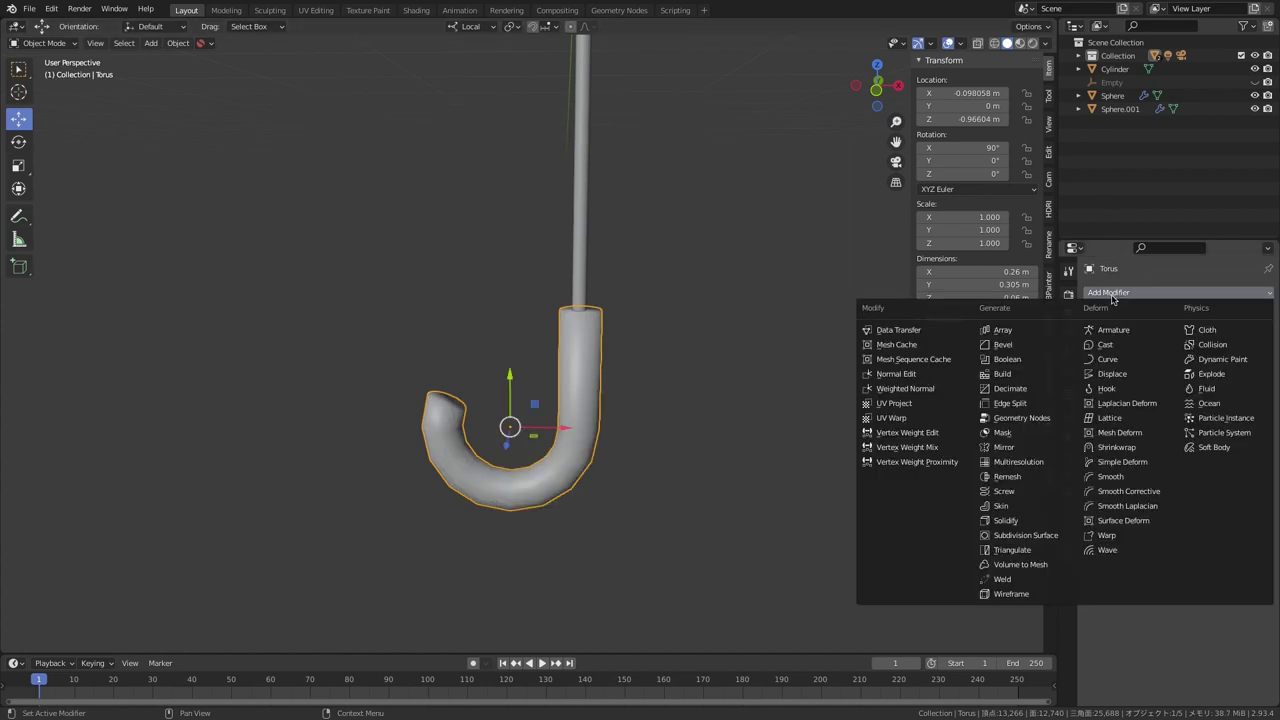
left_click(1024, 346)
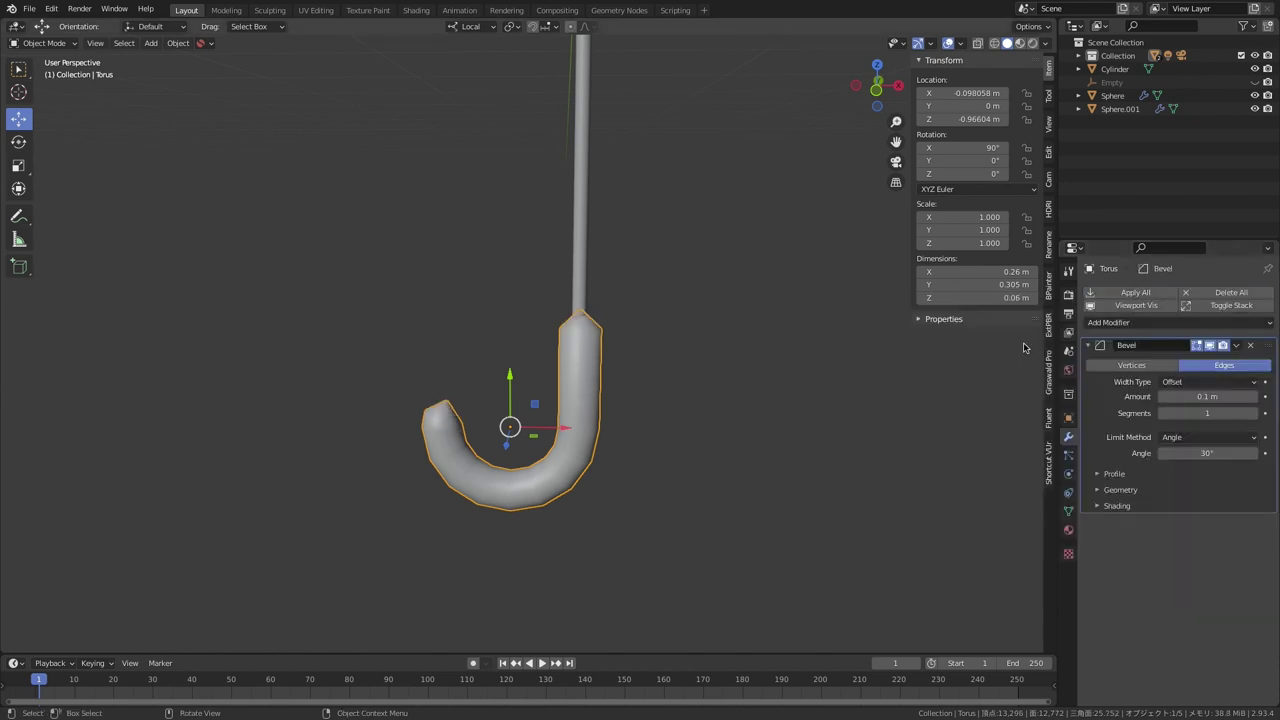
left_click(1146, 326)
left_click(1050, 566)
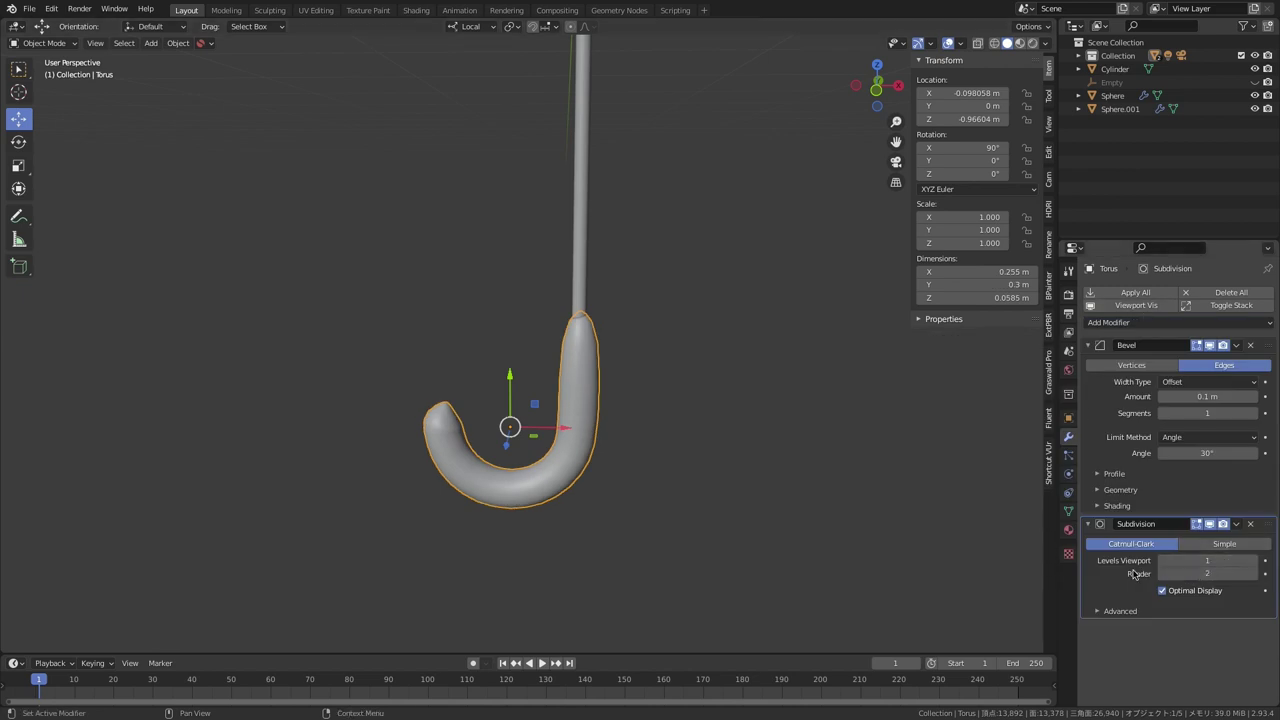
- Set the handle's bevel to 2 segments and 0.01 m, with the subdivision viewport level at 2, and deselect the handle
left_click(1255, 414)
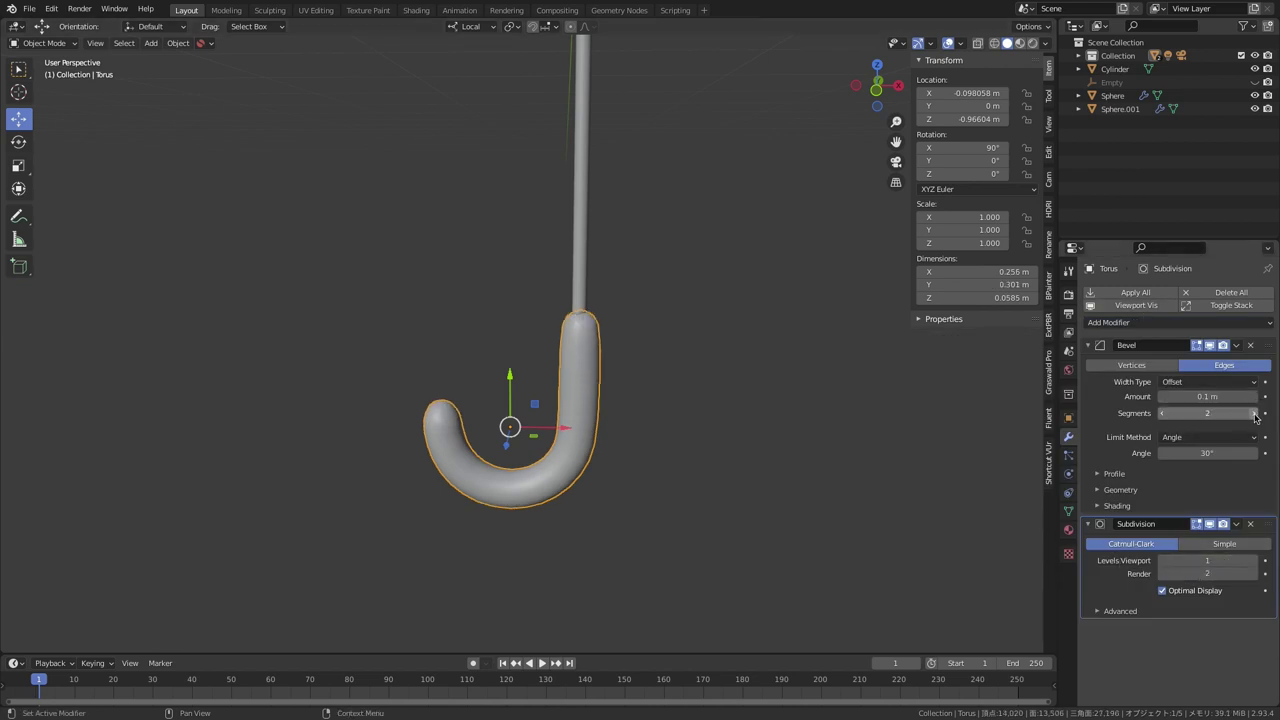
left_click(1163, 399)
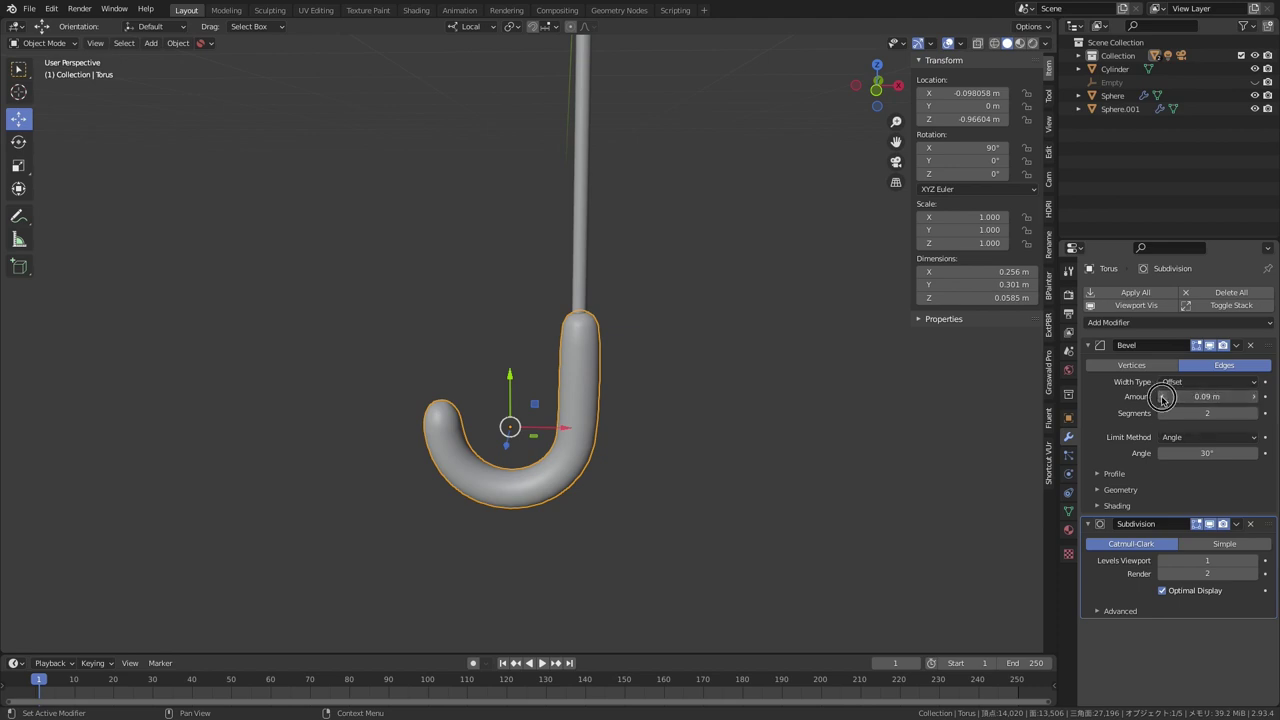
type("0.01")
key("Return")
left_click(1163, 398)
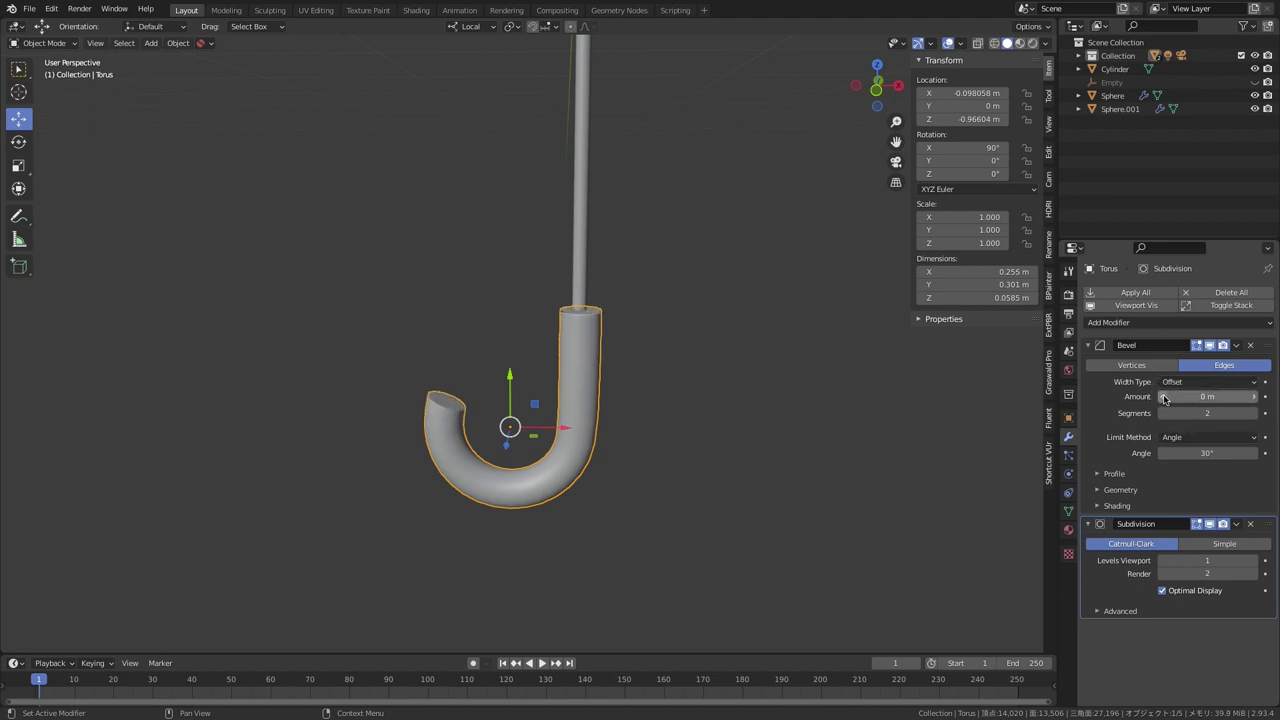
left_click(1255, 397)
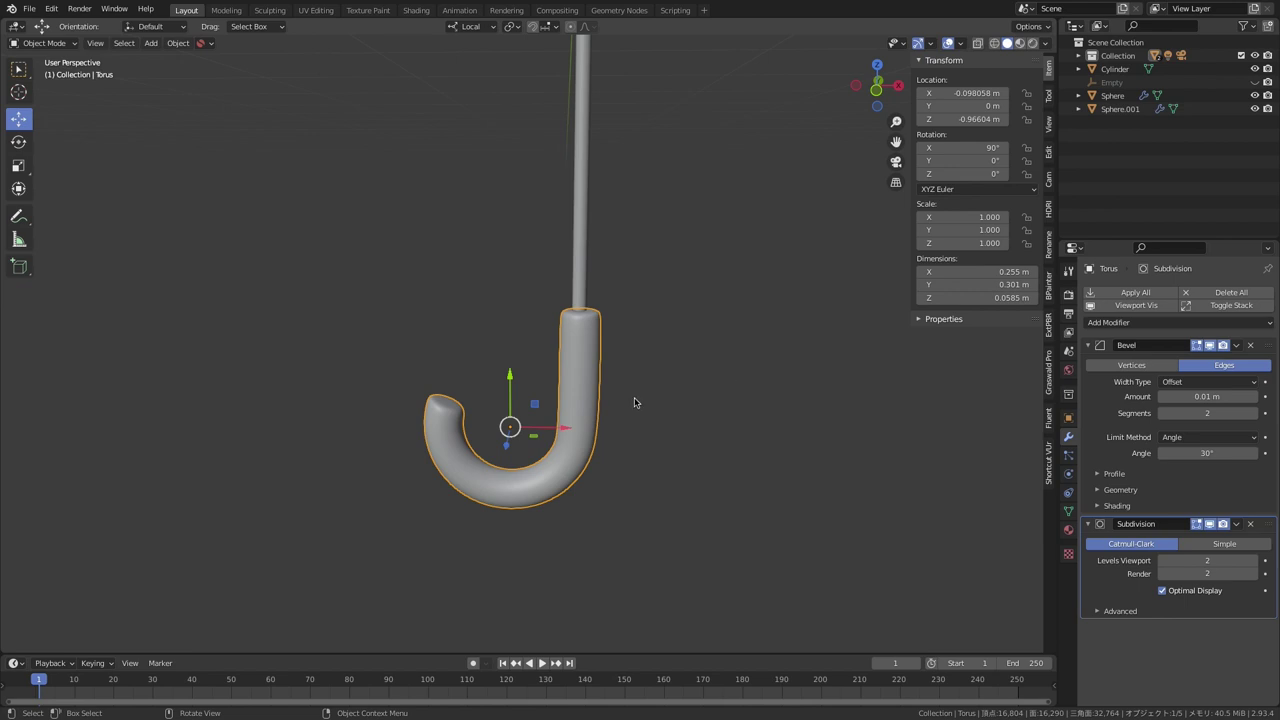
middle_click_drag(705, 388, 625, 479)
left_click(640, 428)
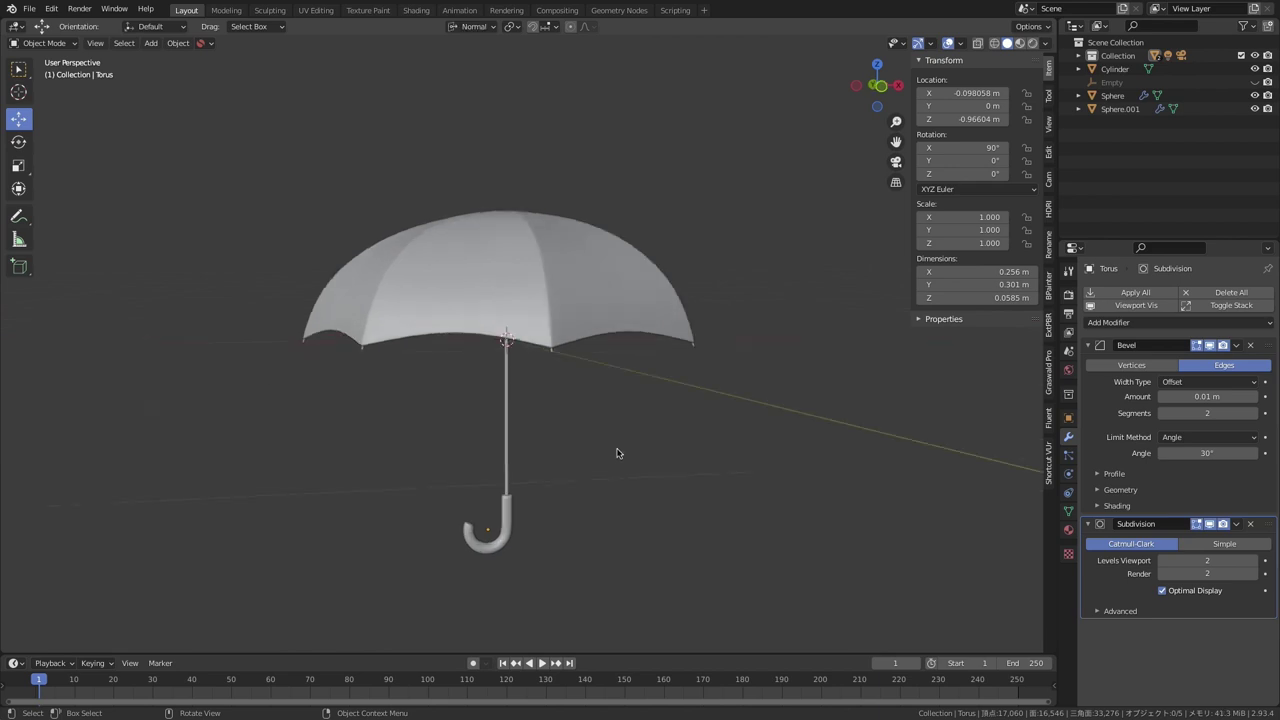
- Add a cylinder mesh at the world origin with 12 vertices
mouse_move(614, 451)
middle_mouse_down()
mouse_move(594, 443)
mouse_move(594, 409)
mouse_move(603, 451)
middle_mouse_up()
key("shift+a")
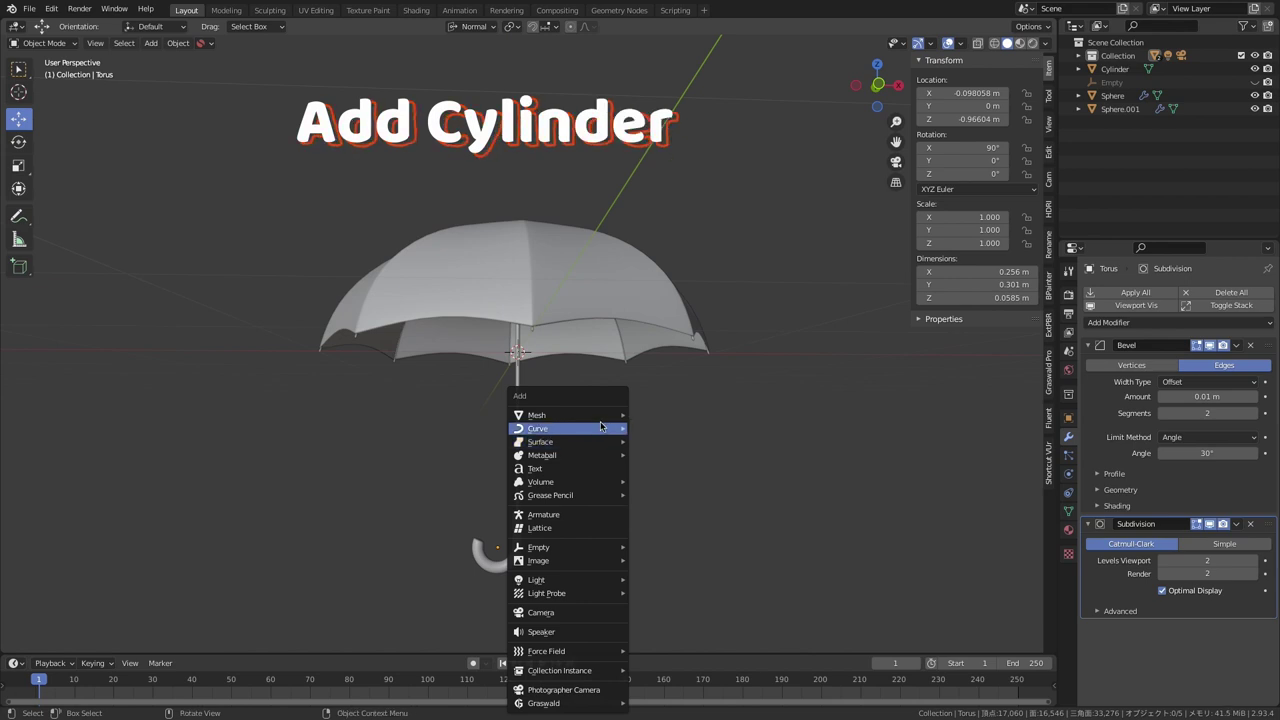
mouse_move(570, 415)
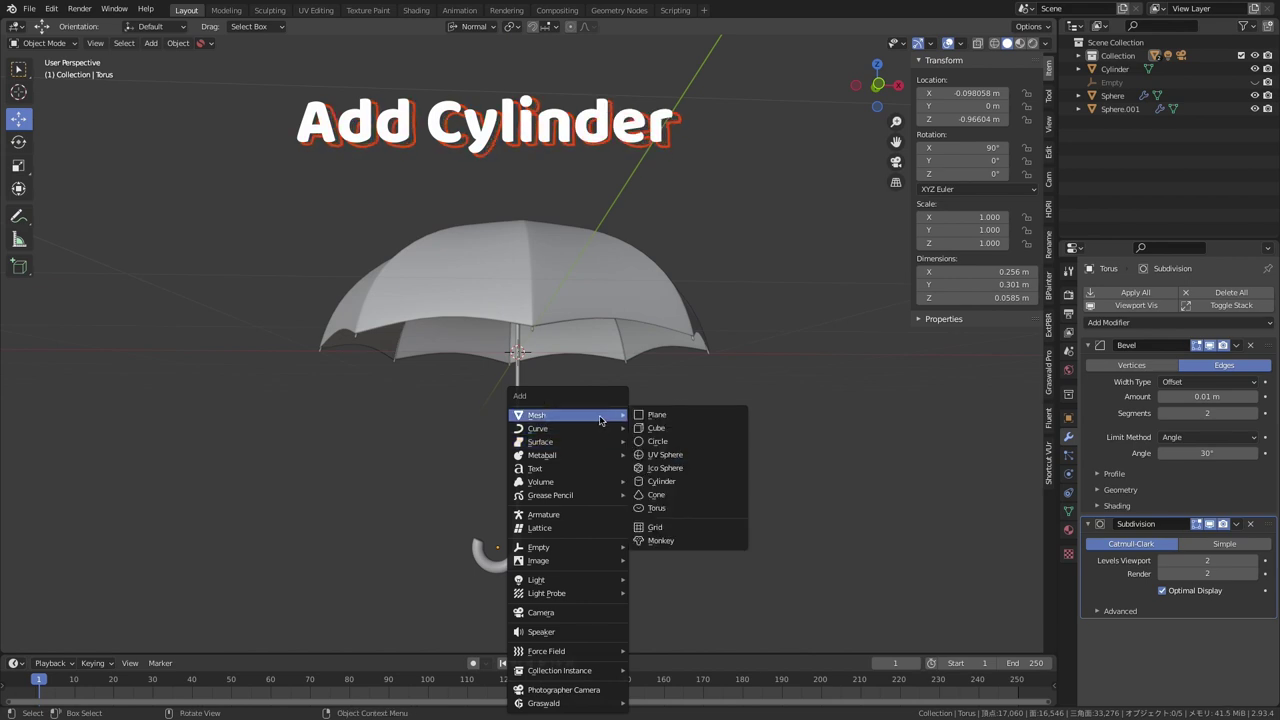
left_click(722, 485)
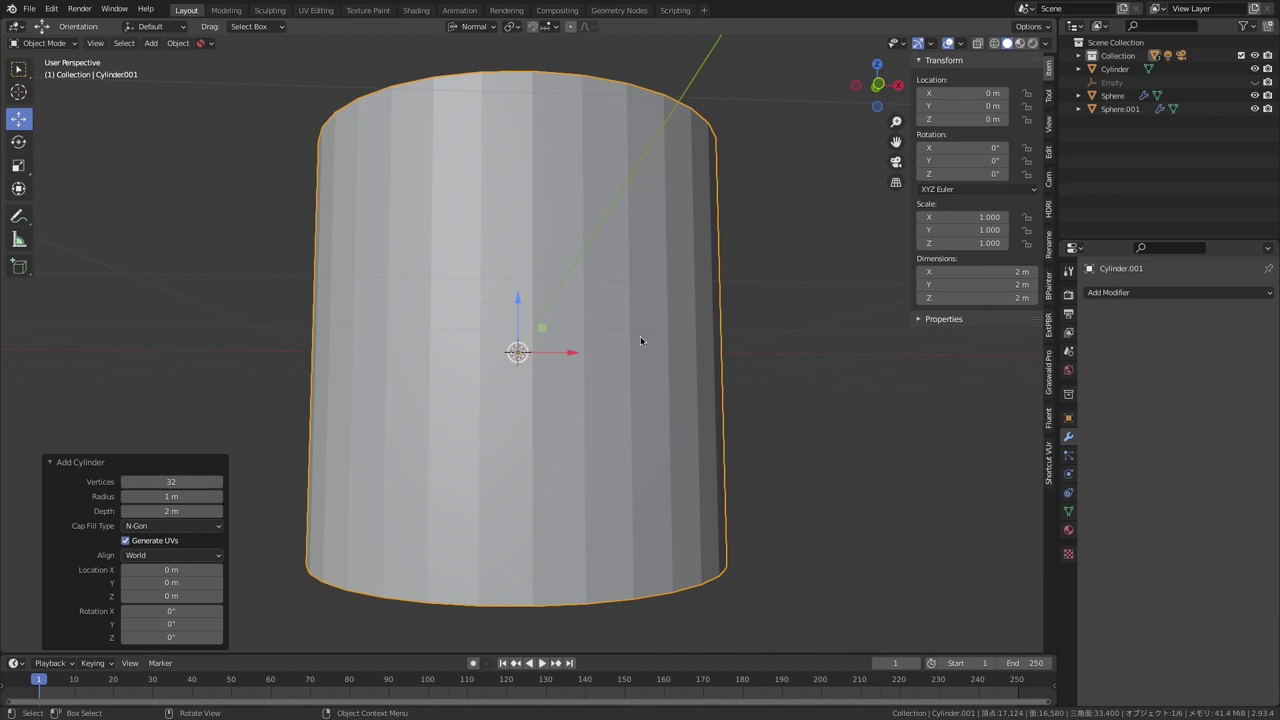
middle_click_drag(640, 341, 647, 418)
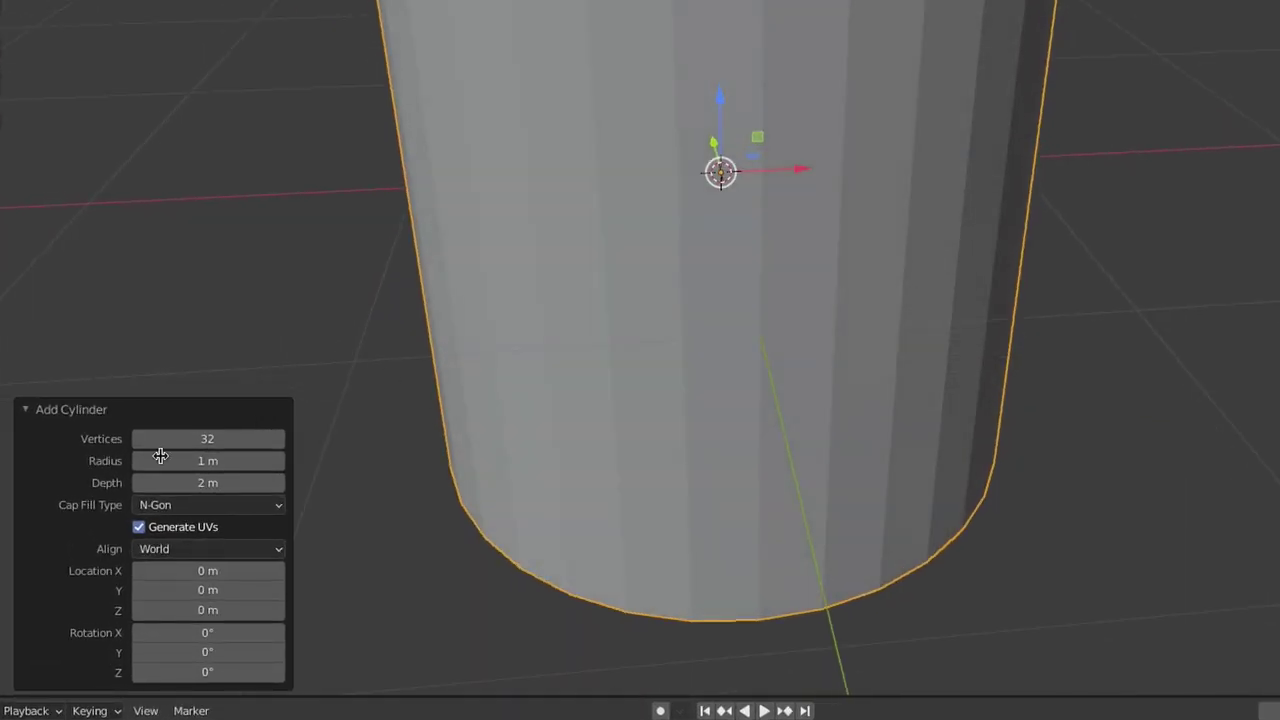
left_click(237, 437)
type("12")
key("Return")
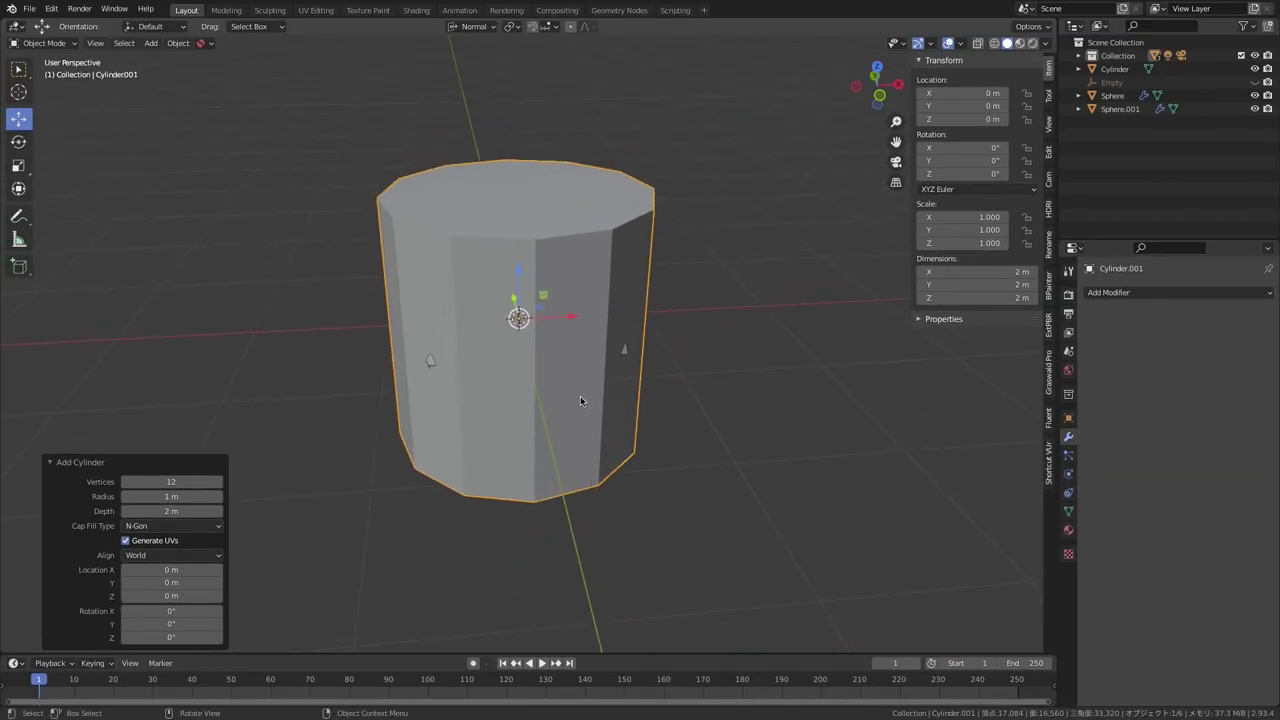
- Set the new cylinder's radius to 0.1 m and deselect it
middle_click_drag(580, 400, 573, 369)
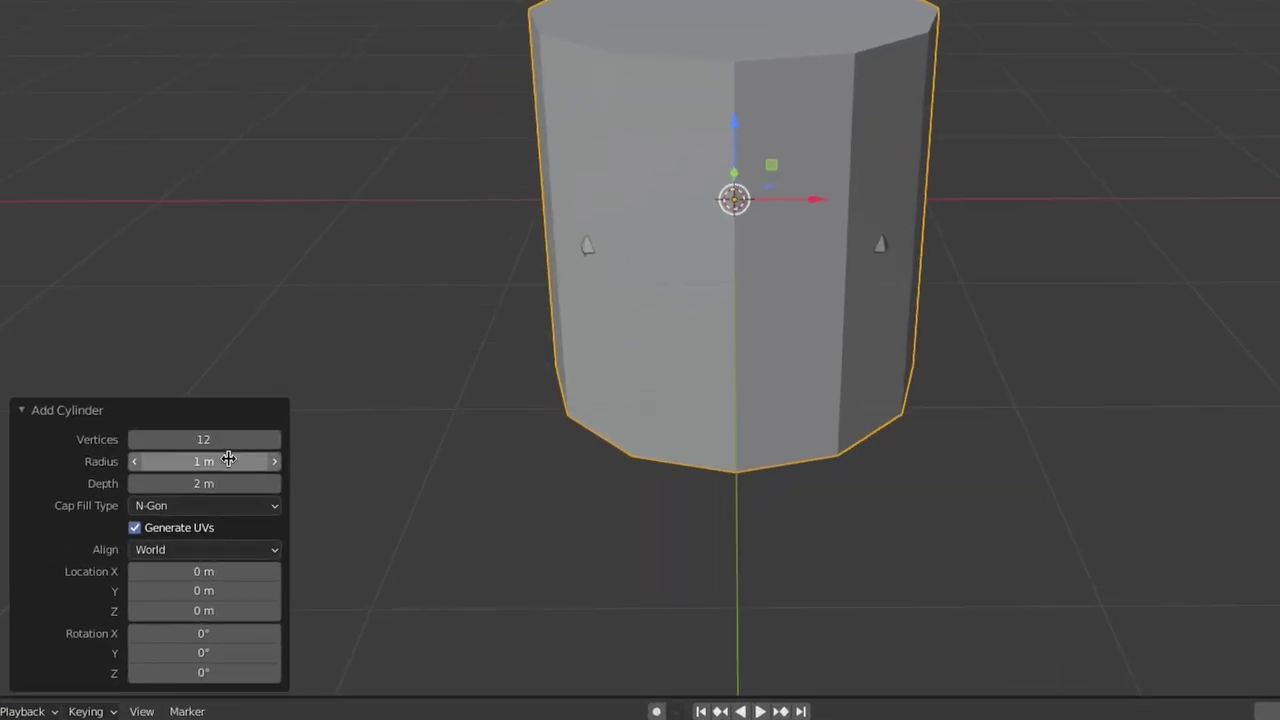
left_click(194, 492)
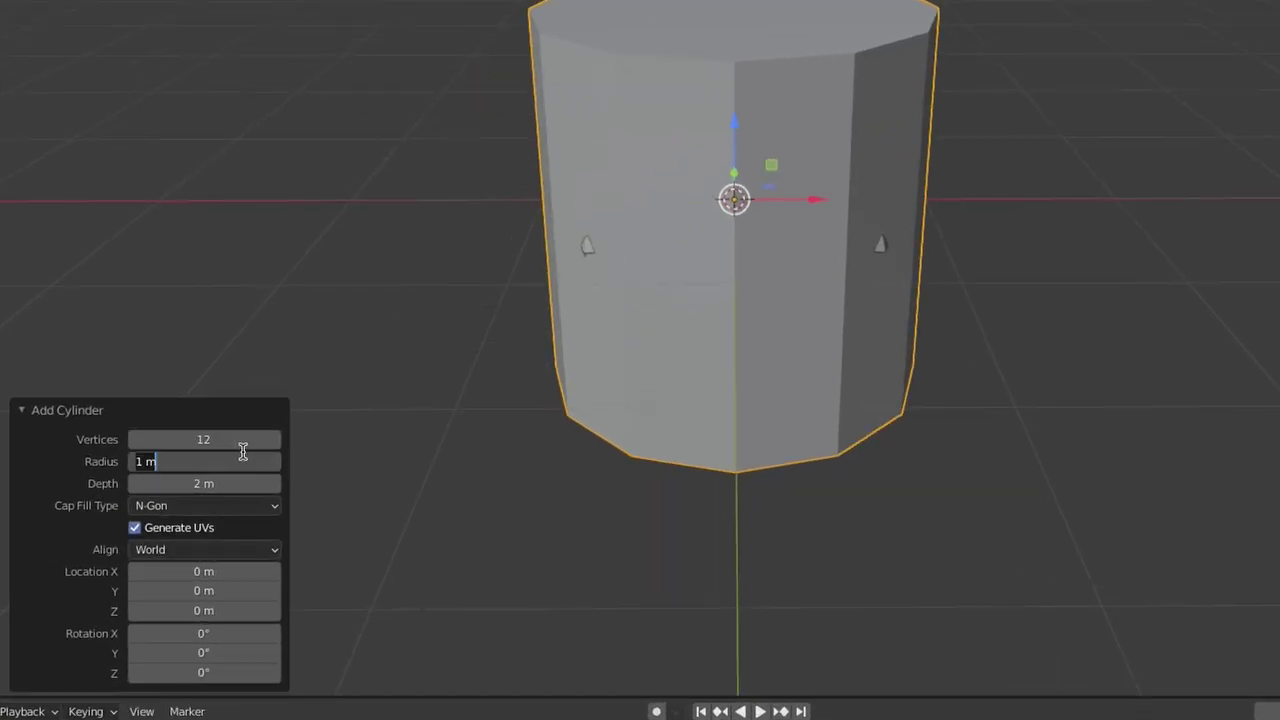
key("BackSpace")
key("Return")
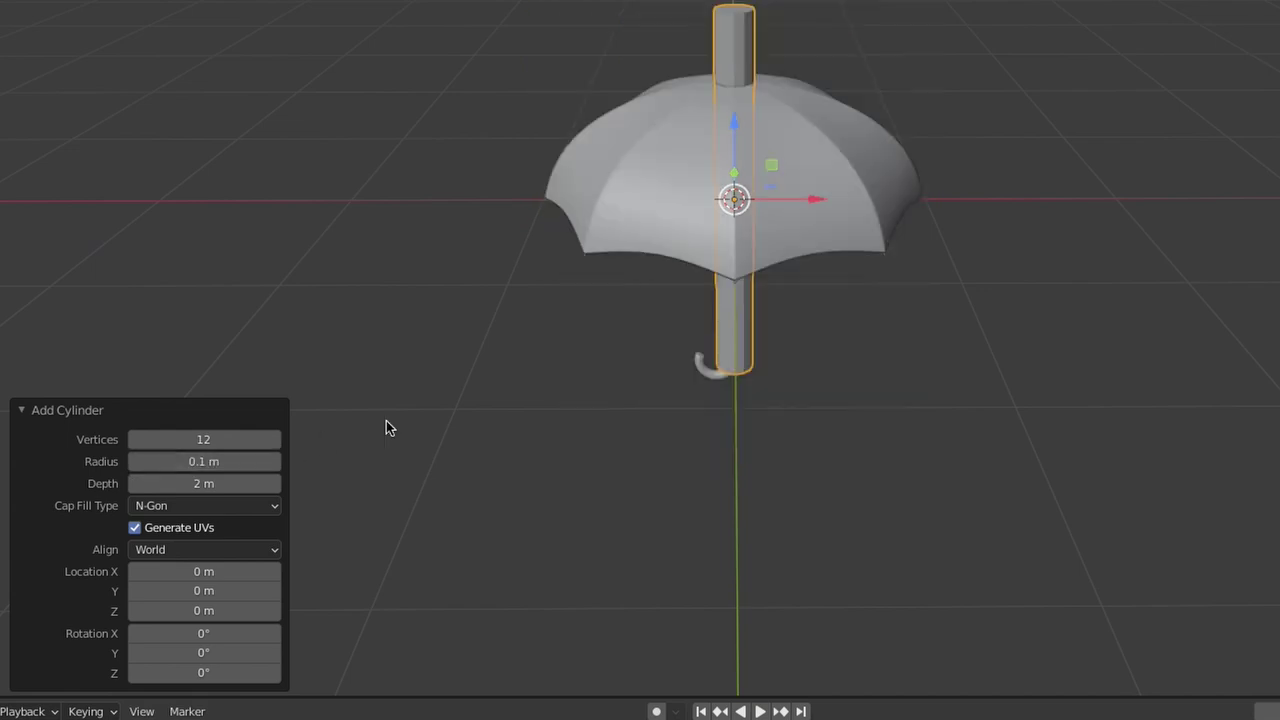
middle_click_drag(834, 161, 829, 239)
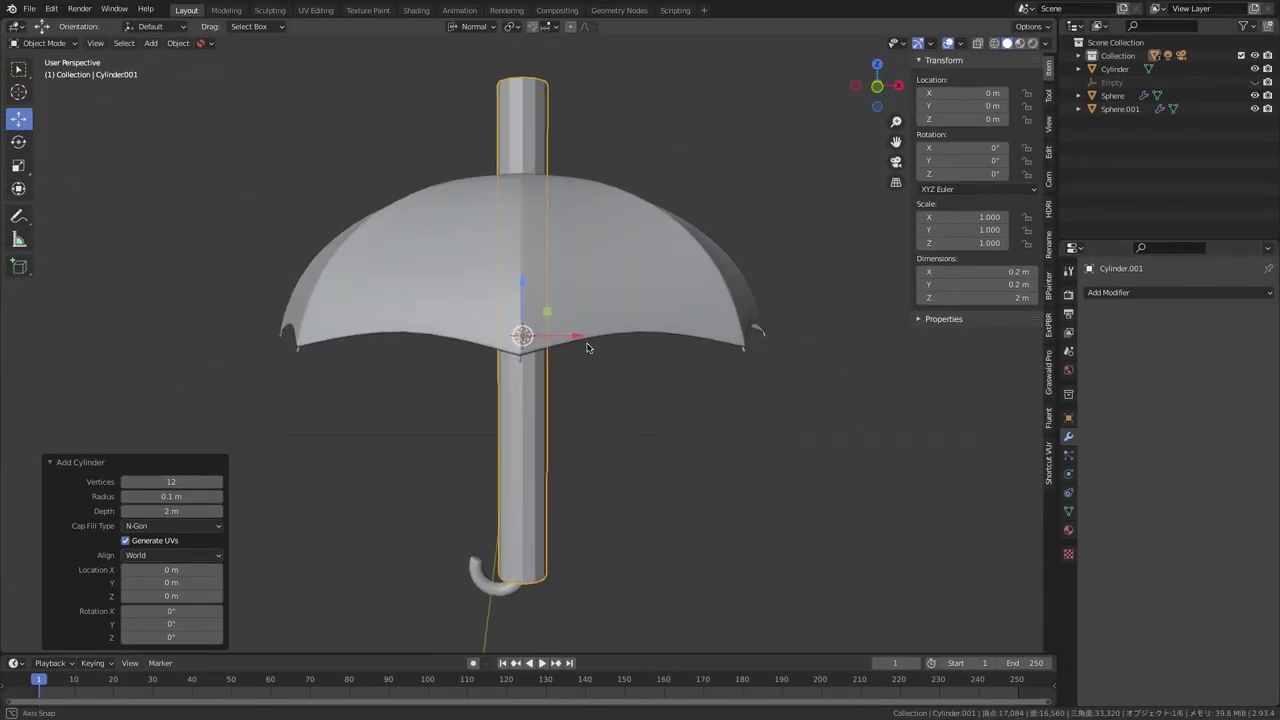
left_click(630, 456)
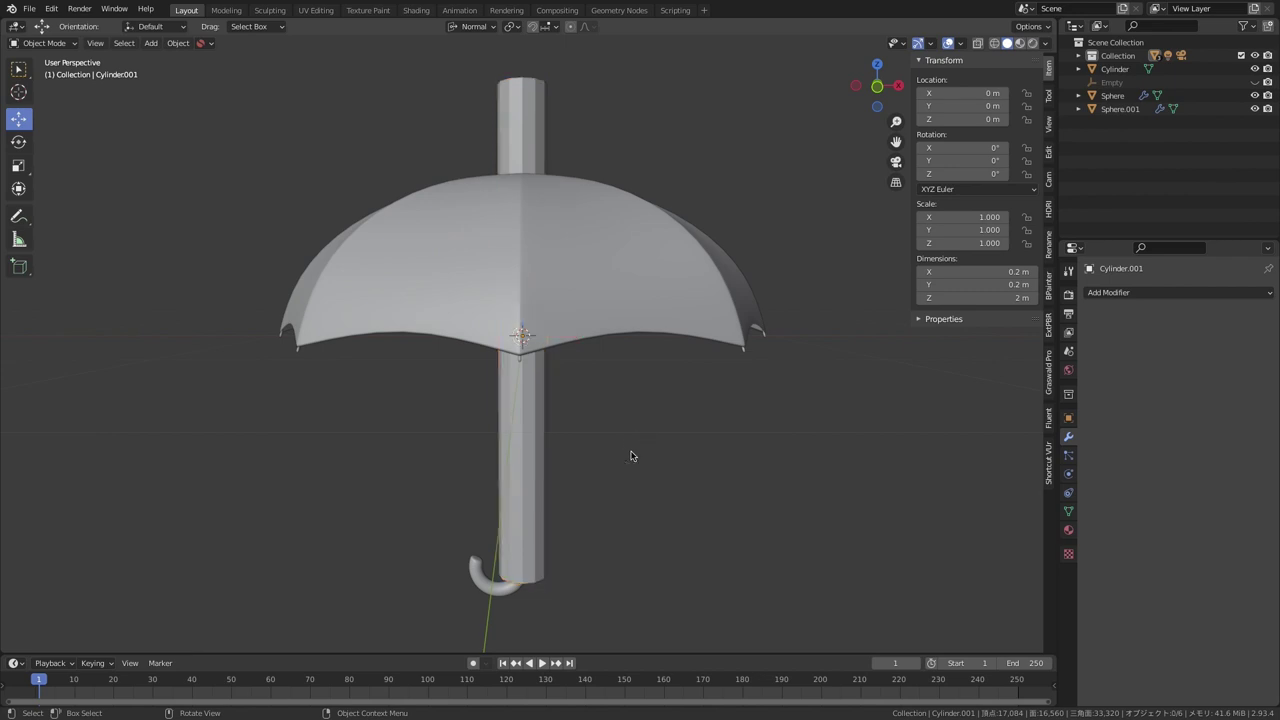
- Select the new cylinder and isolate it in local view, seen from the front
left_click(542, 450)
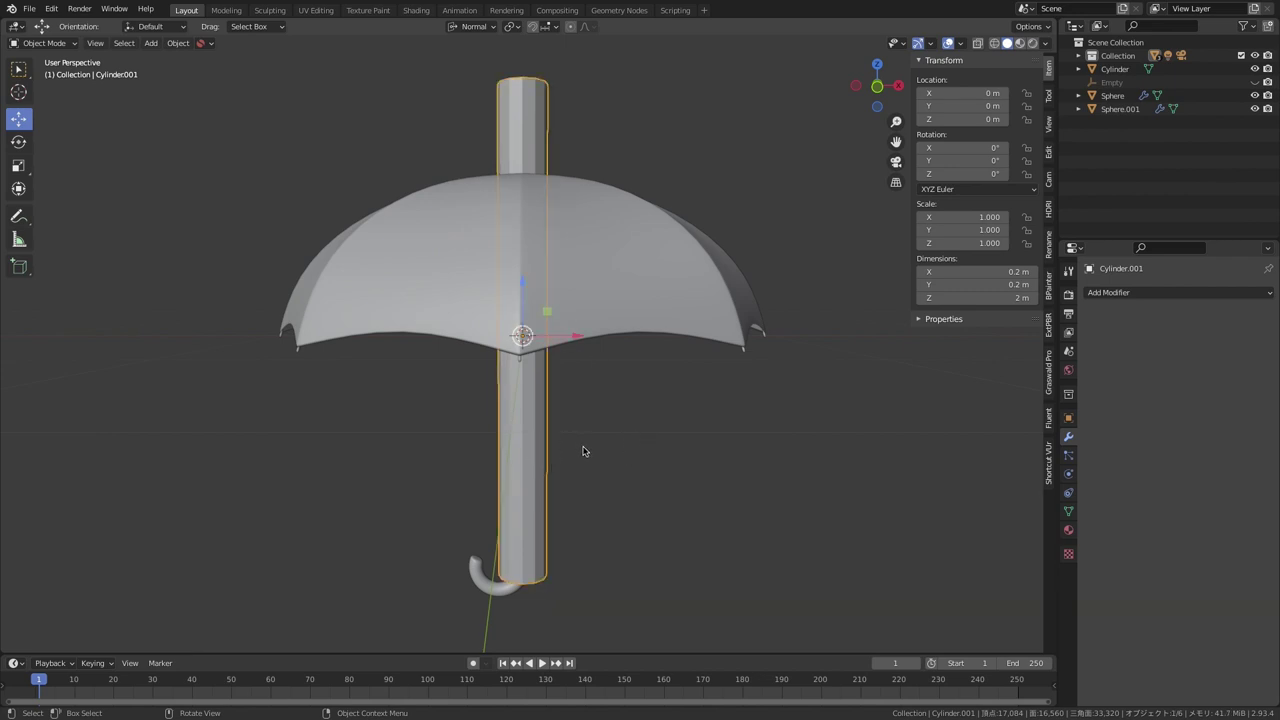
key("KP_Divide")
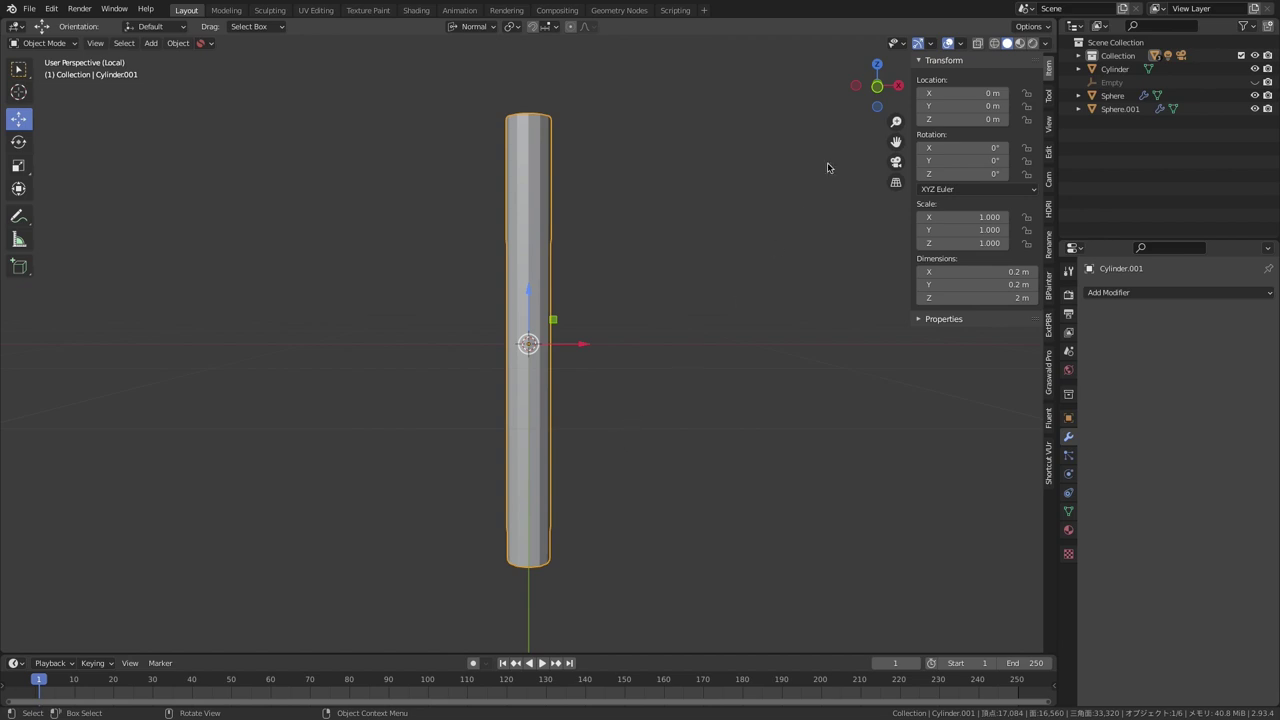
left_click(877, 88)
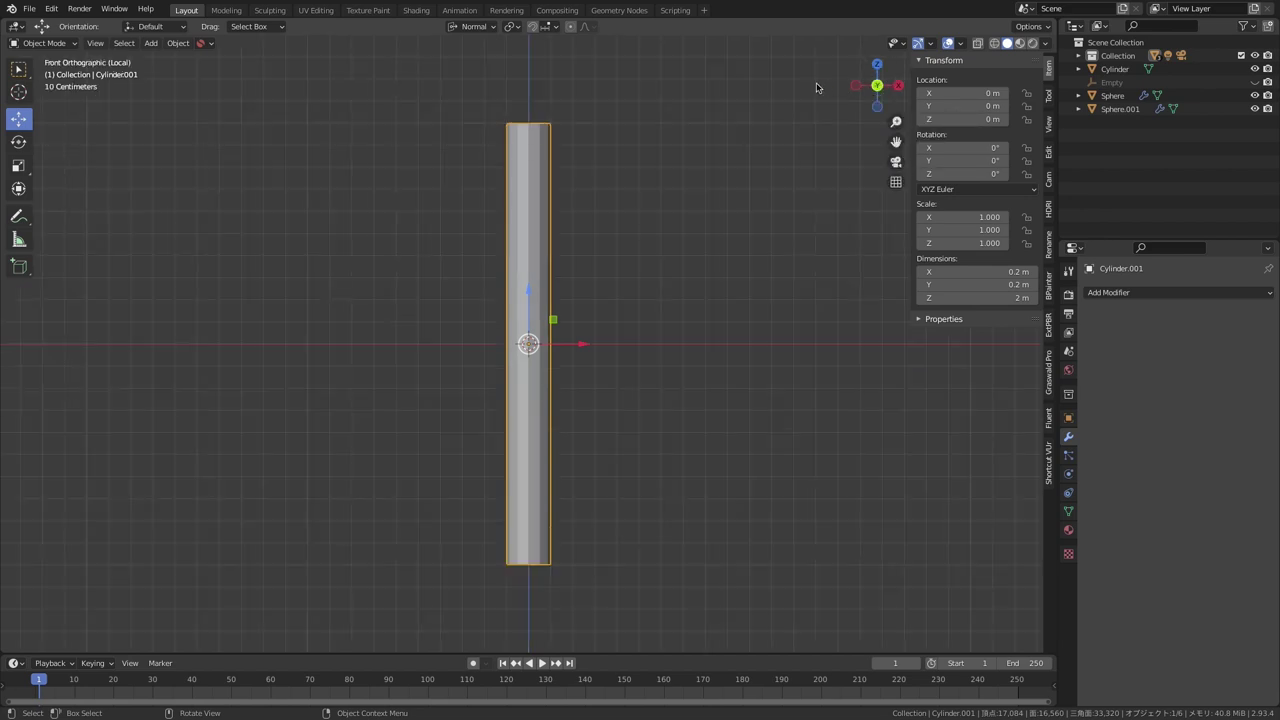
- Raise the cylinder's bottom vertex ring 1 m with snapping so it sits at the origin, and leave local view
left_click(553, 27)
left_click(553, 28)
key("Tab")
key("alt+z")
left_click_drag(490, 588, 571, 503)
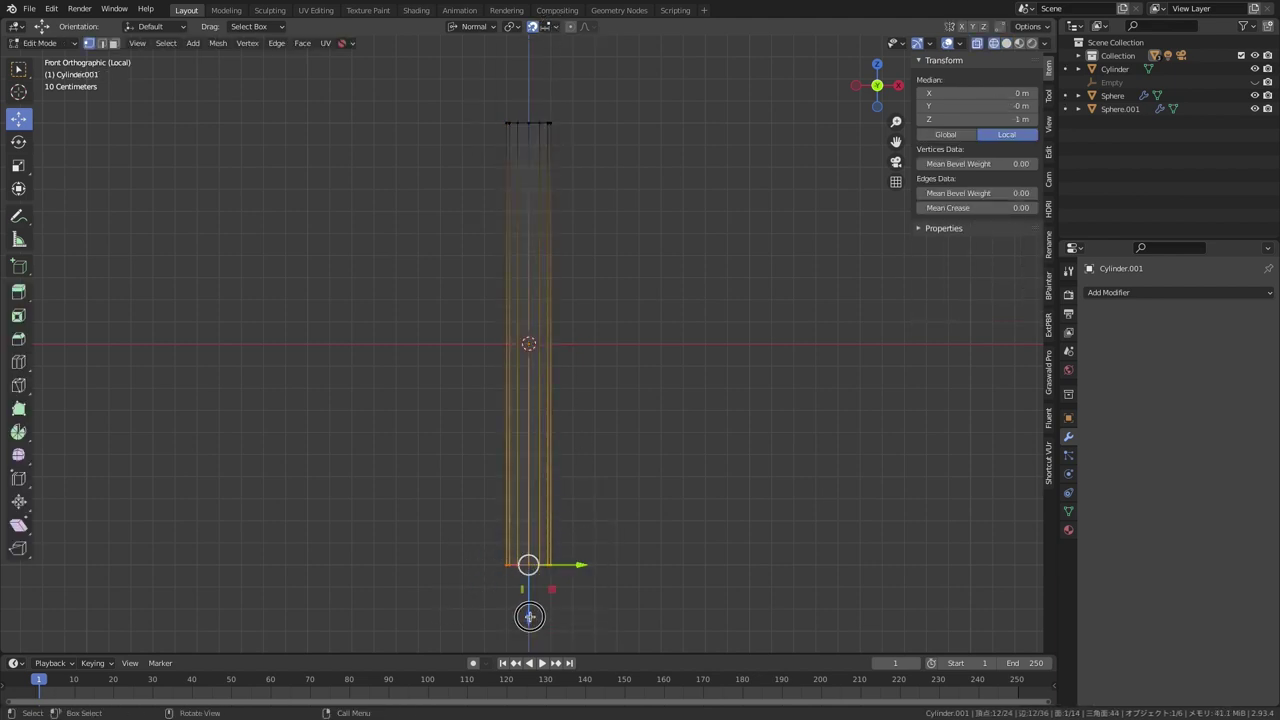
left_click_drag(529, 615, 549, 395)
key("alt+z")
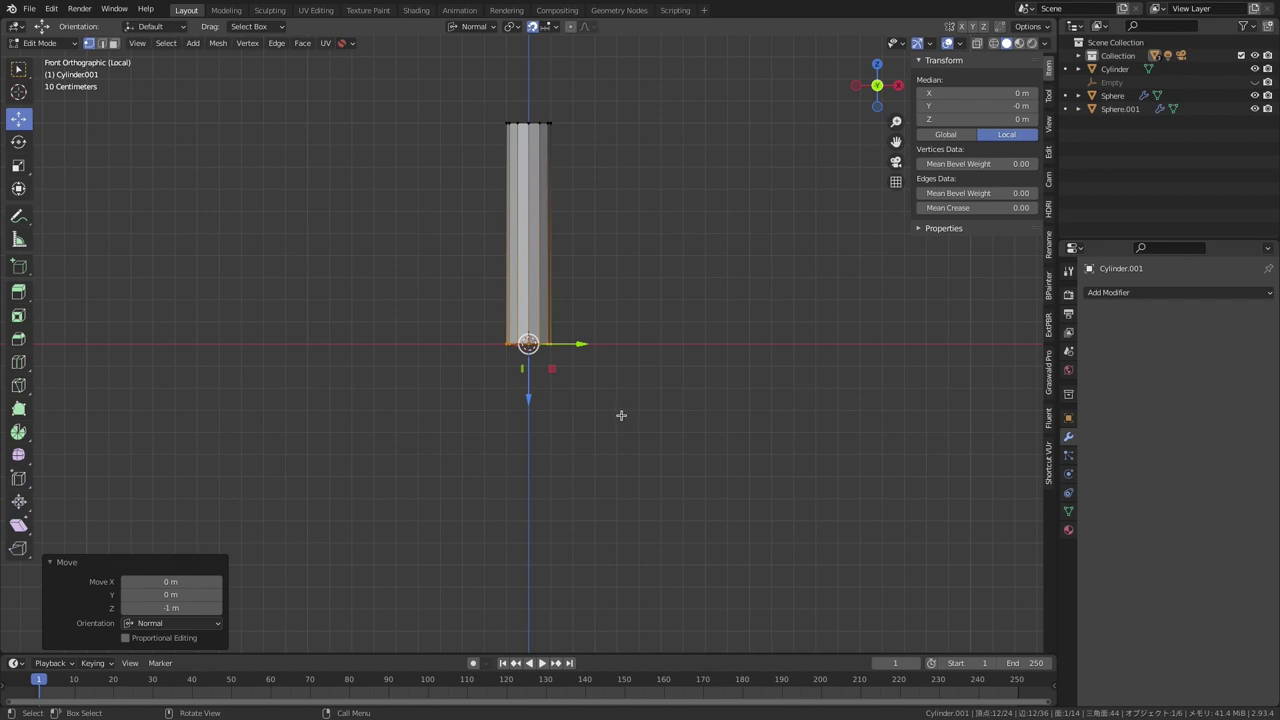
key("Tab")
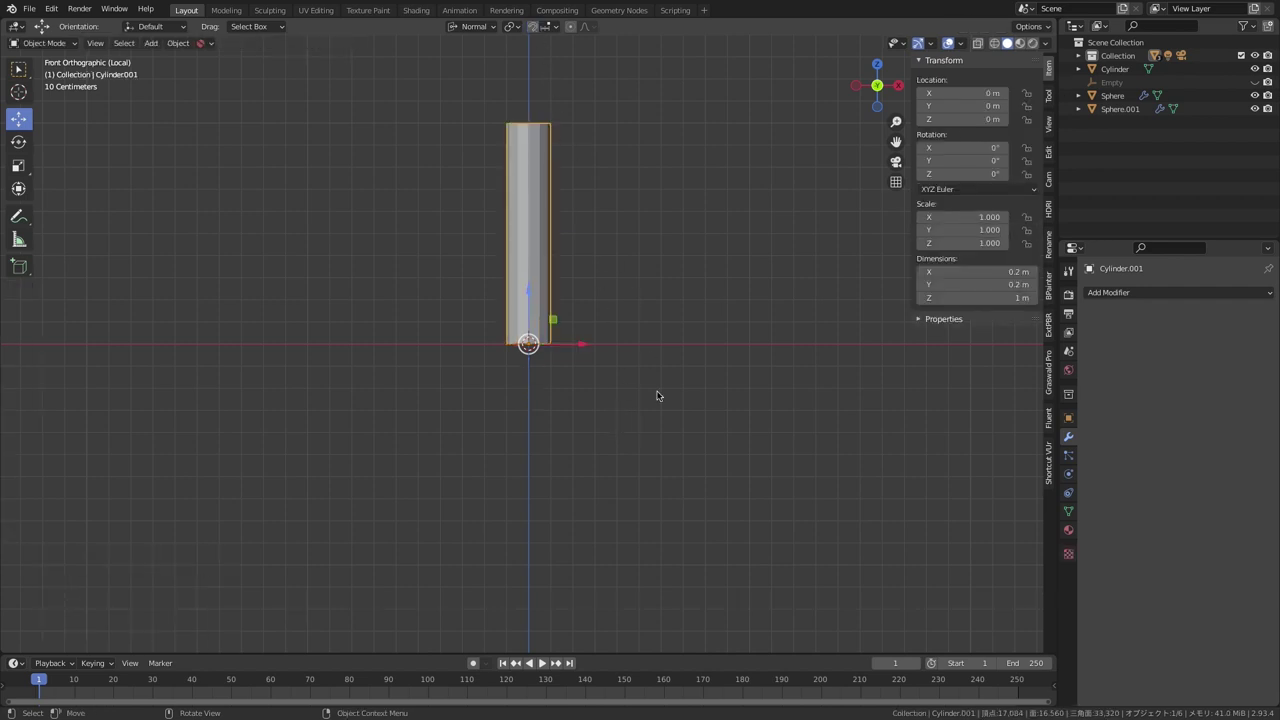
key("KP_Divide")
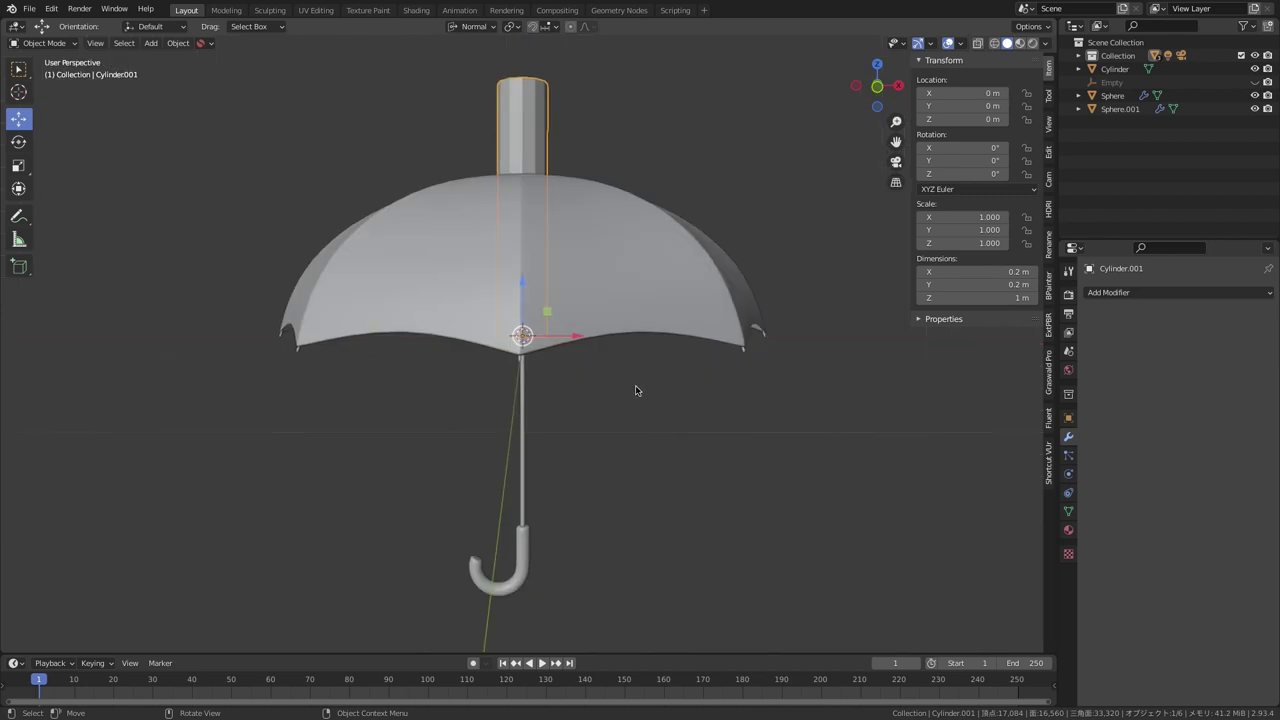
- Move the cylinder straight up to the canopy's peak, at about Z 0.629 m
left_click(879, 88)
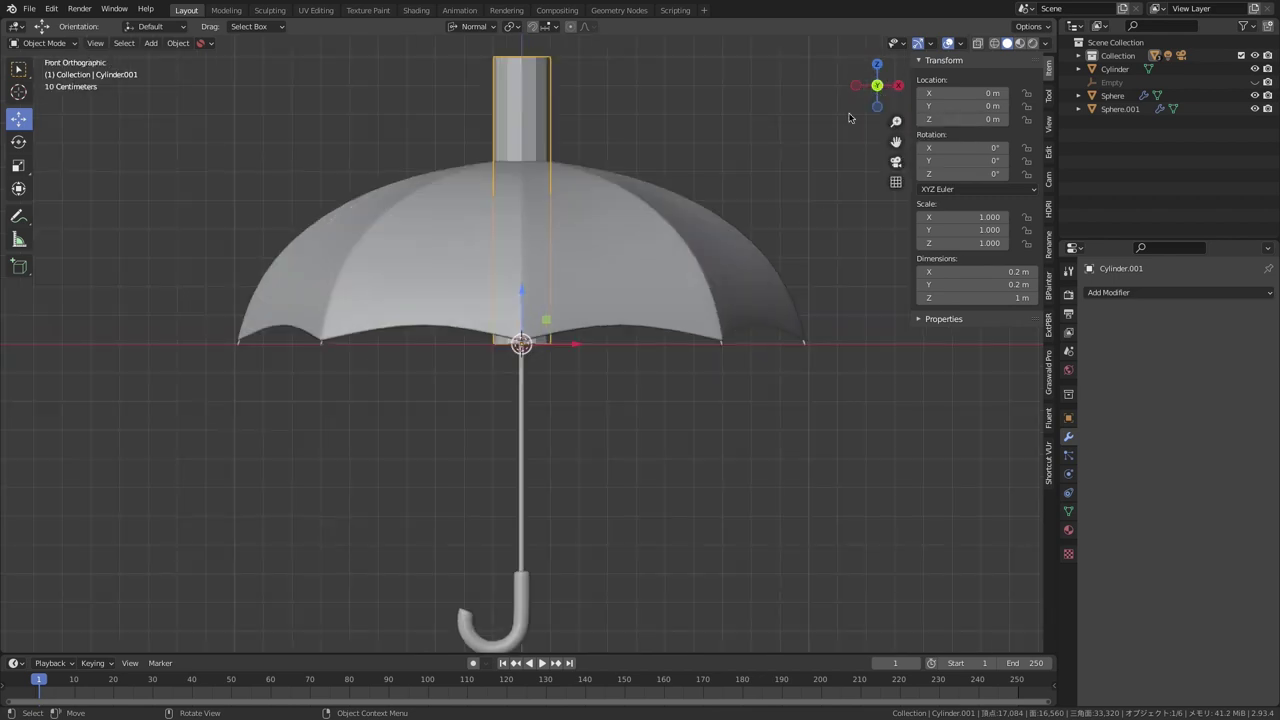
left_click_drag(523, 291, 538, 104)
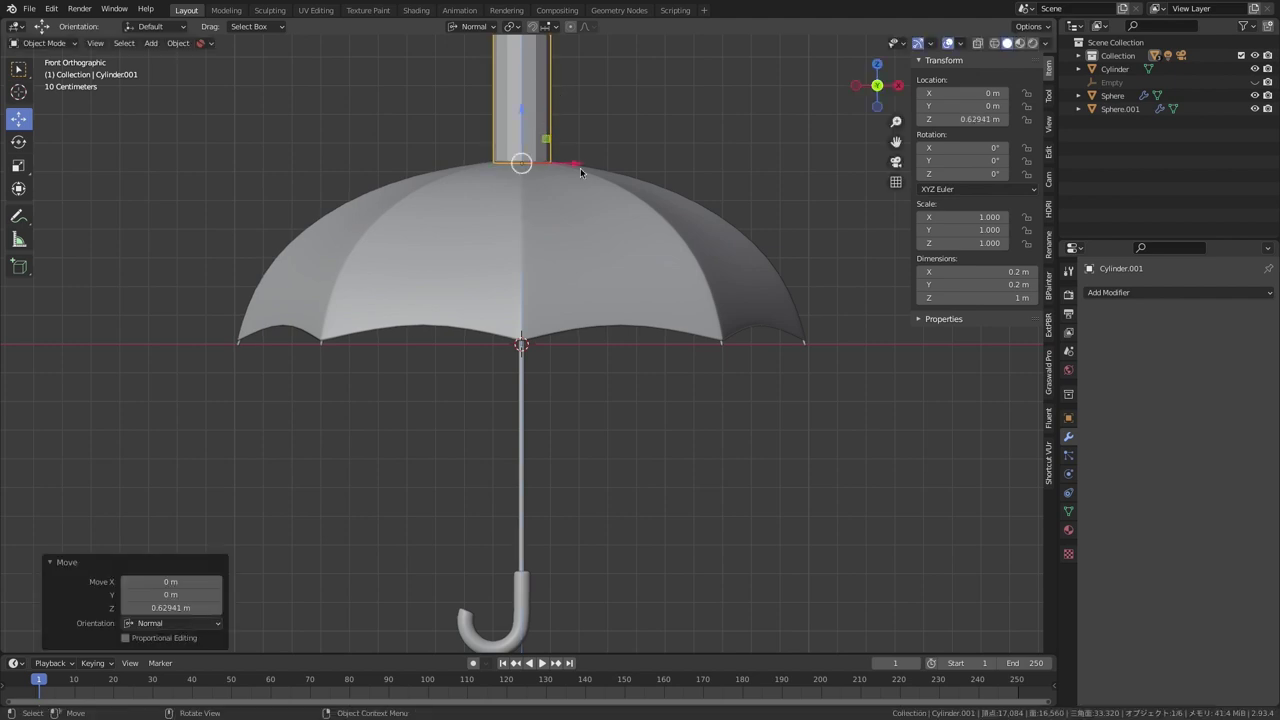
middle_click_drag(608, 194, 617, 331, "shift")
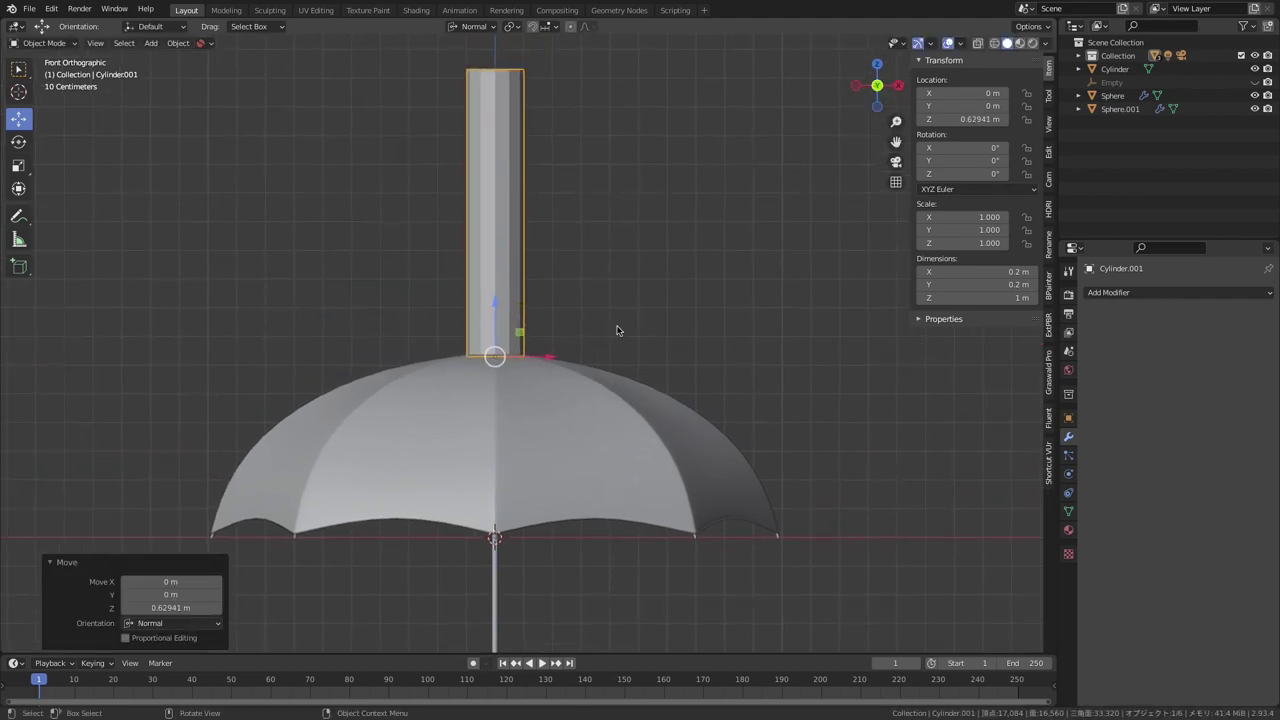
- Scale the cylinder down uniformly to about 0.103 to make a small tip for the canopy
key("s")
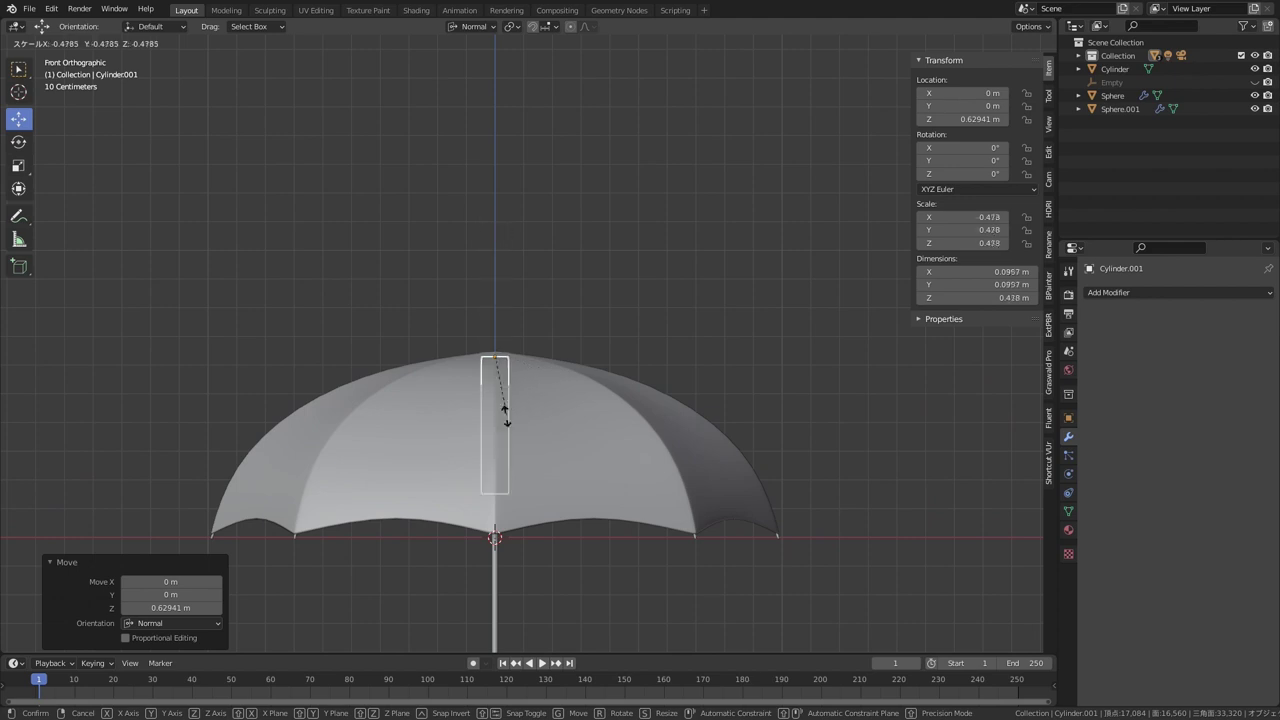
left_click(508, 362)
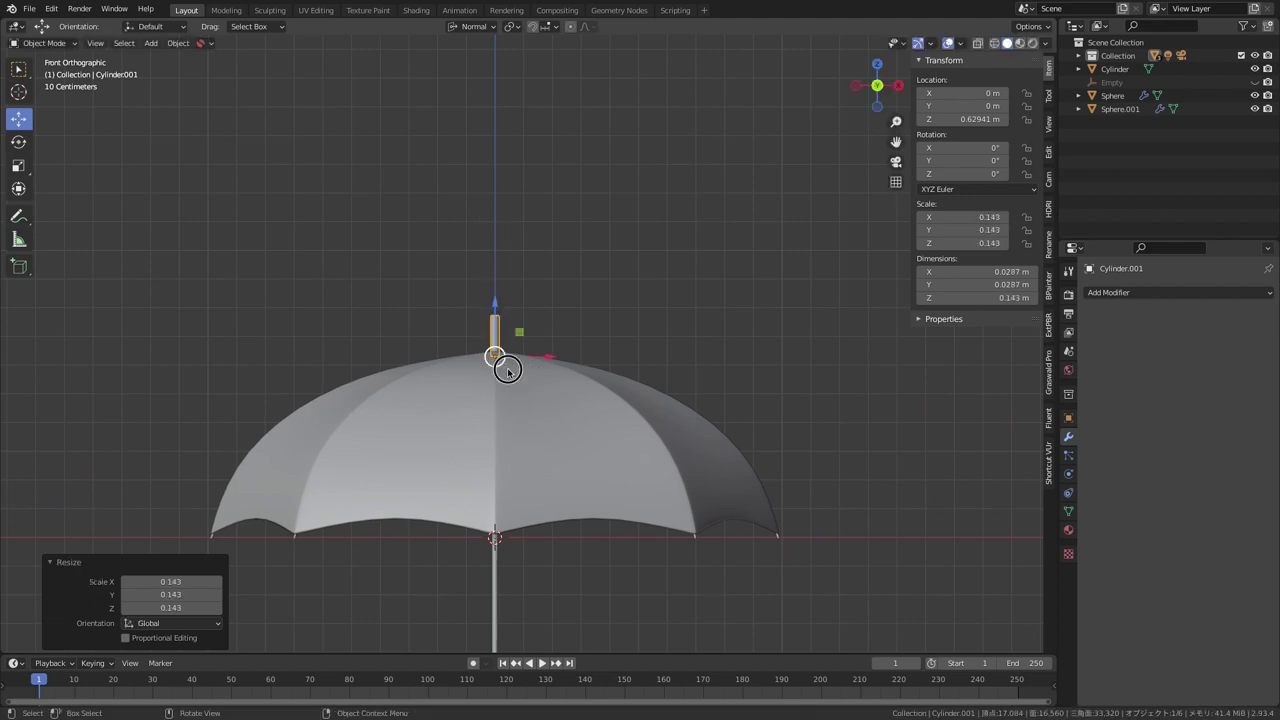
scroll(530, 330, "up", 7)
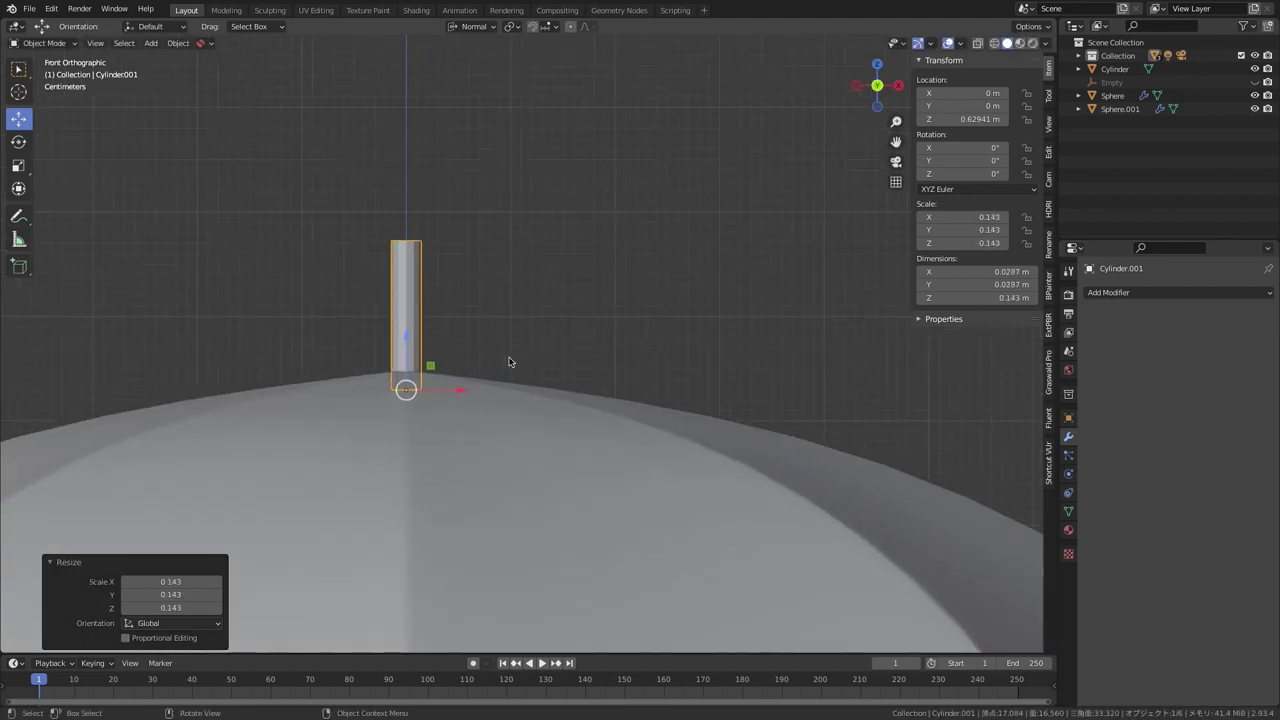
key("s")
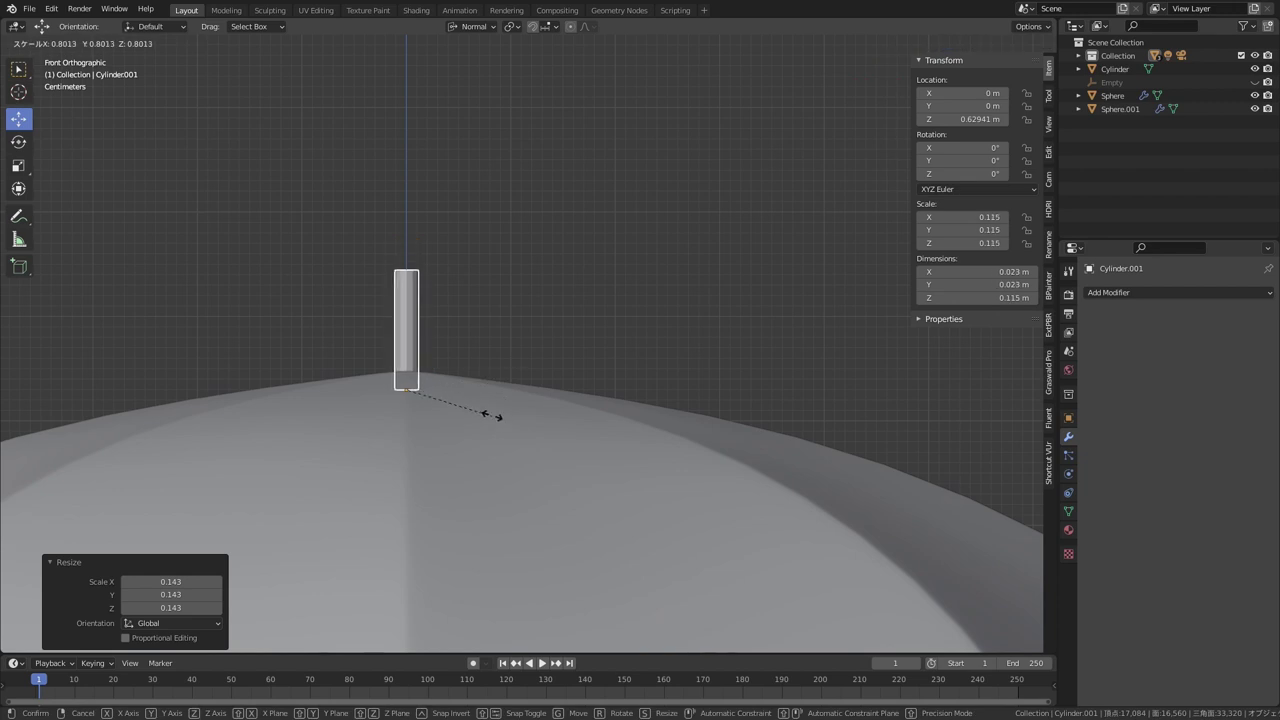
left_click(485, 409)
scroll(511, 350, "down", 6)
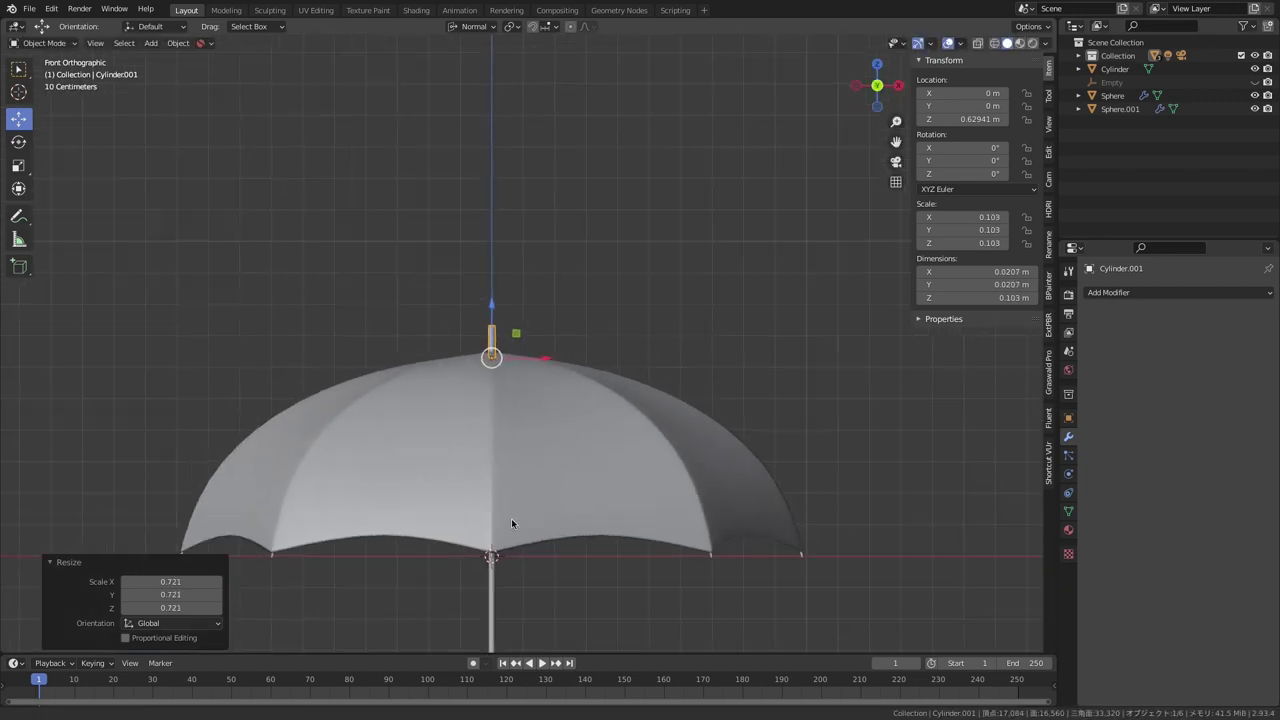
- Raise the tip to about Z 0.644 m so its base sits on the canopy's peak
mouse_move(585, 459)
middle_mouse_down("shift")
mouse_move(591, 240)
mouse_move(586, 434)
middle_mouse_up("shift")
scroll(517, 271, "up", 7)
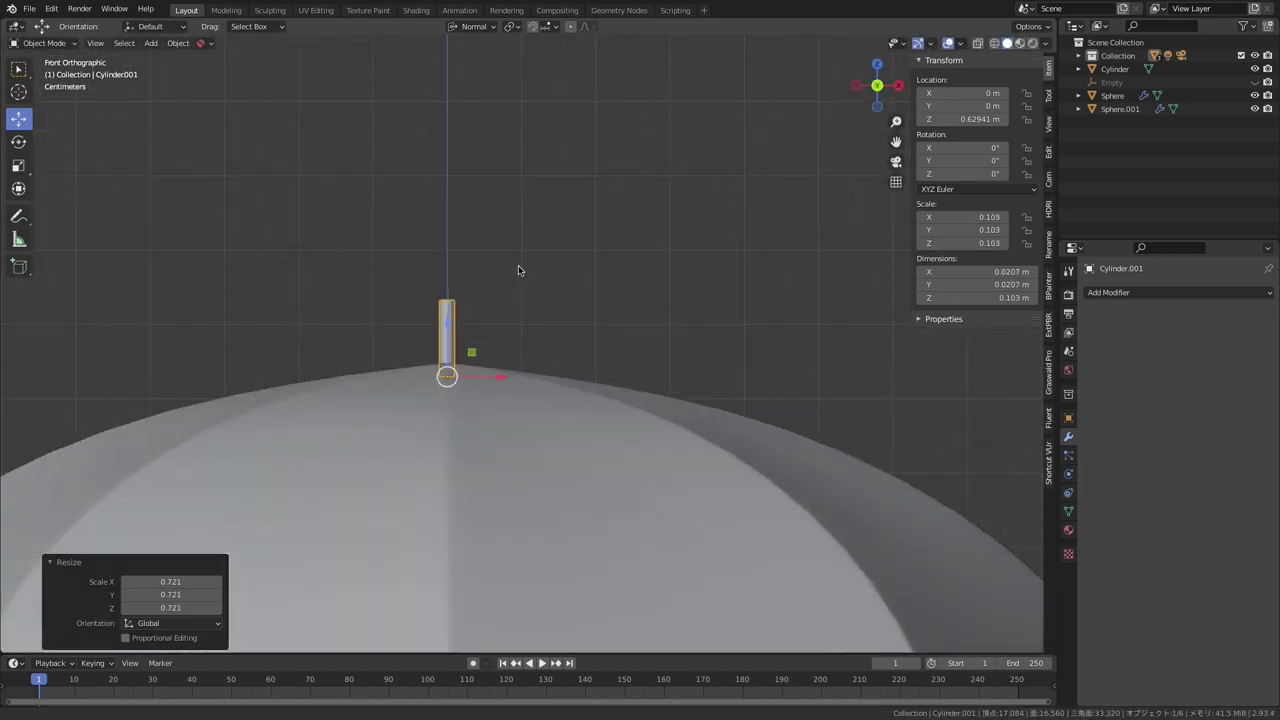
scroll(430, 332, "up", 4)
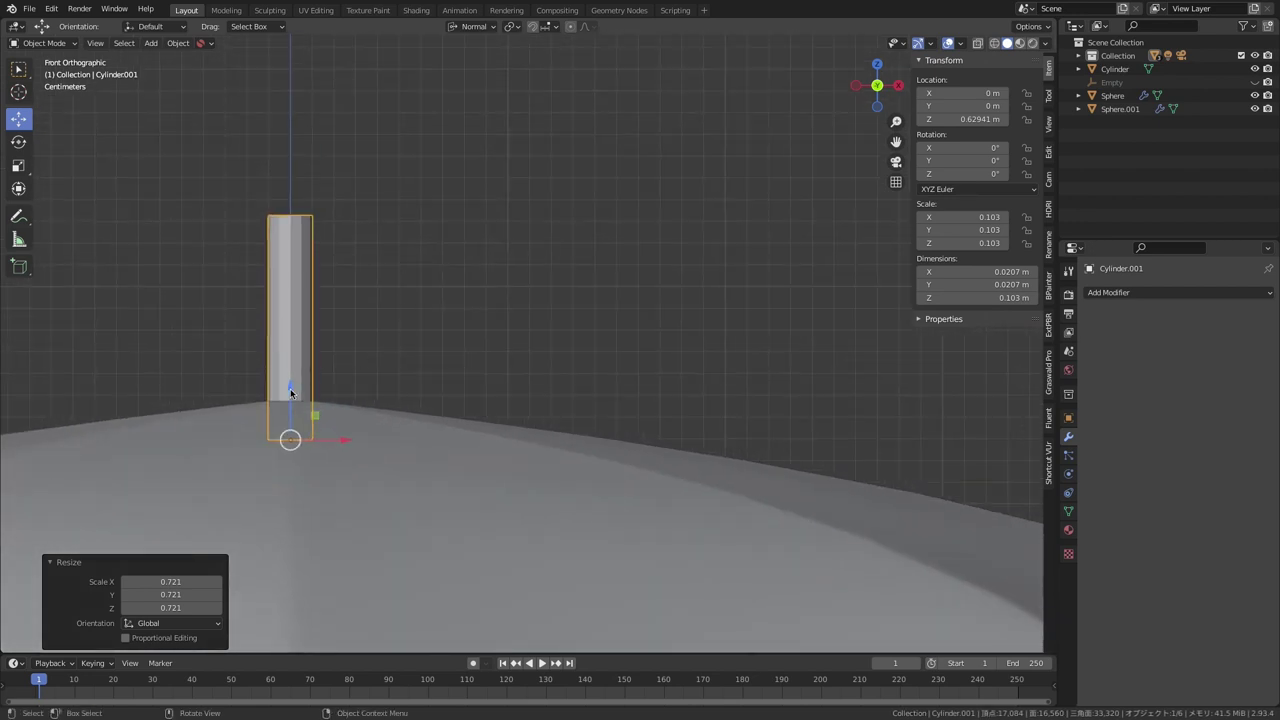
left_click_drag(291, 388, 295, 348)
scroll(349, 301, "down", 4)
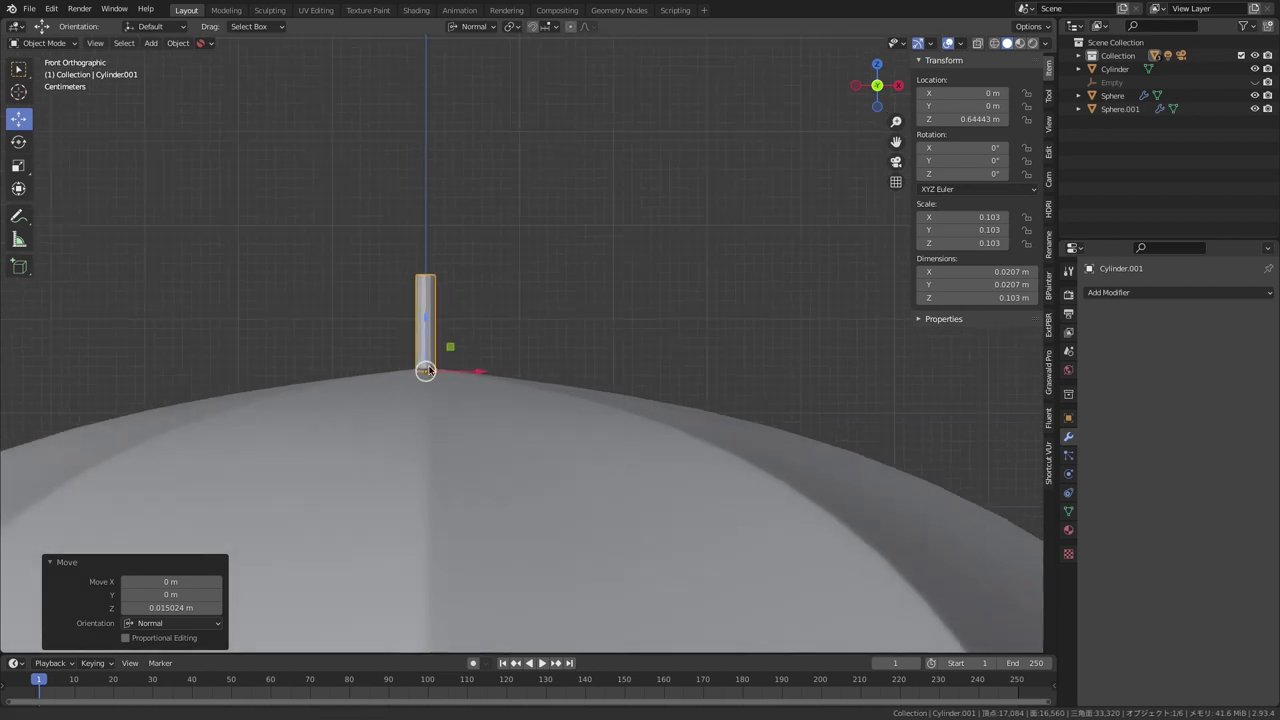
- Add two loop cuts around the tip, one at half its height and one midway through the upper half
scroll(446, 257, "up", 4)
key("Tab")
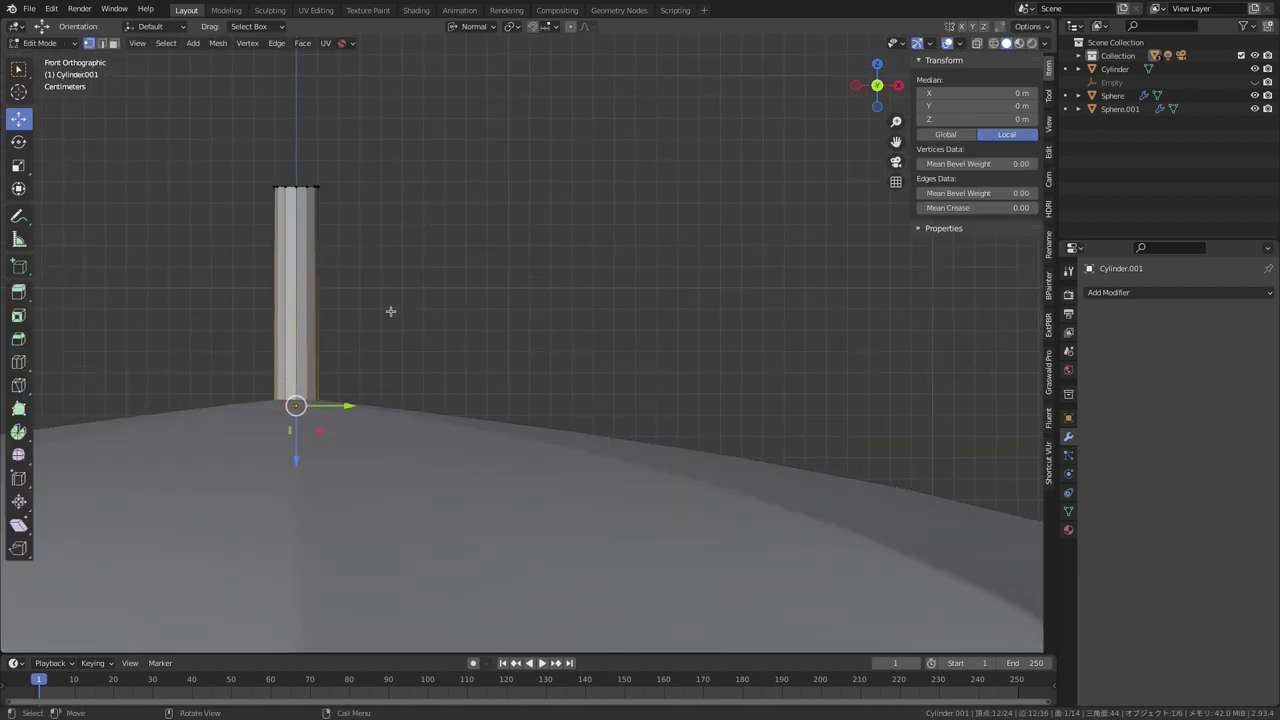
middle_click_drag(386, 292, 548, 348, "shift")
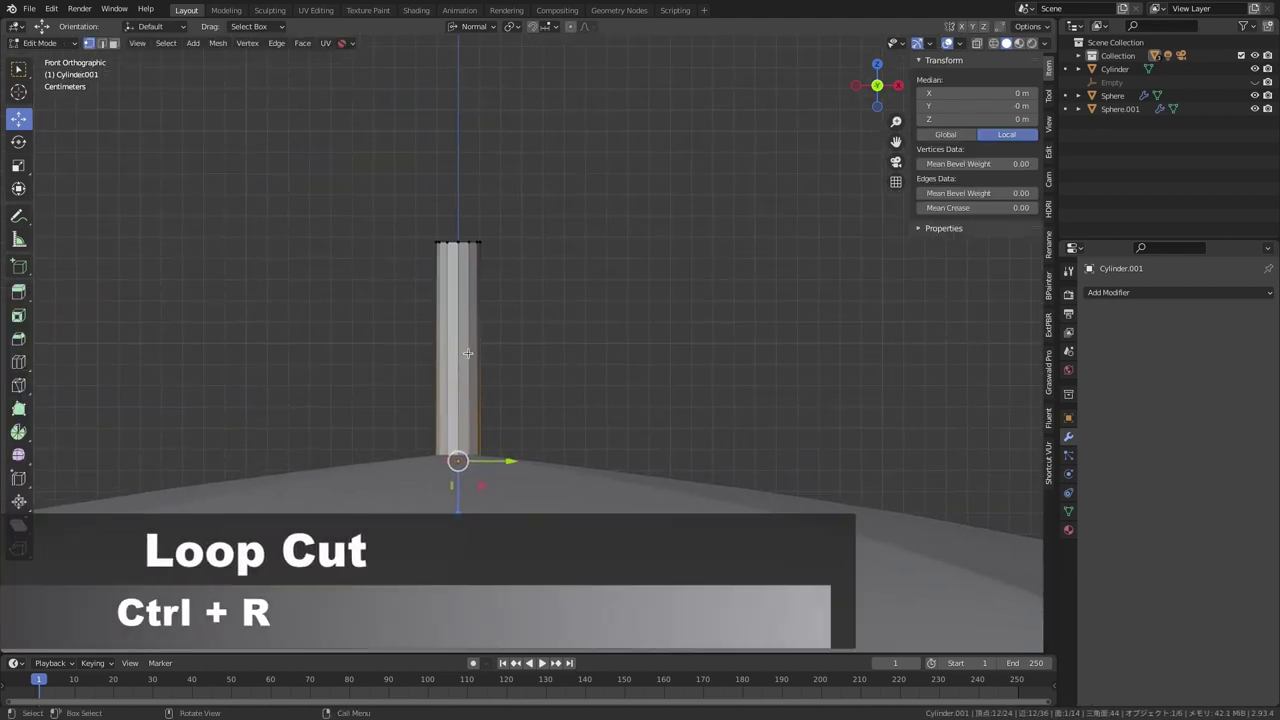
key("ctrl+r")
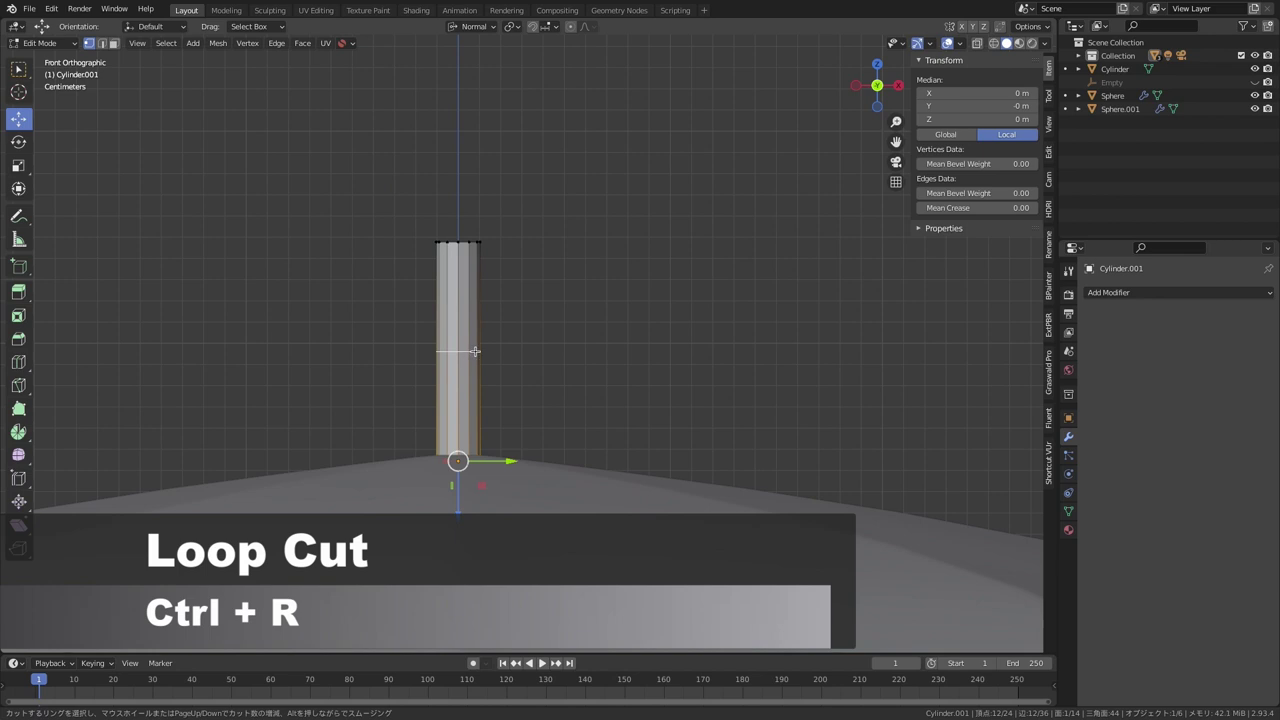
left_click(477, 350)
right_click(477, 350)
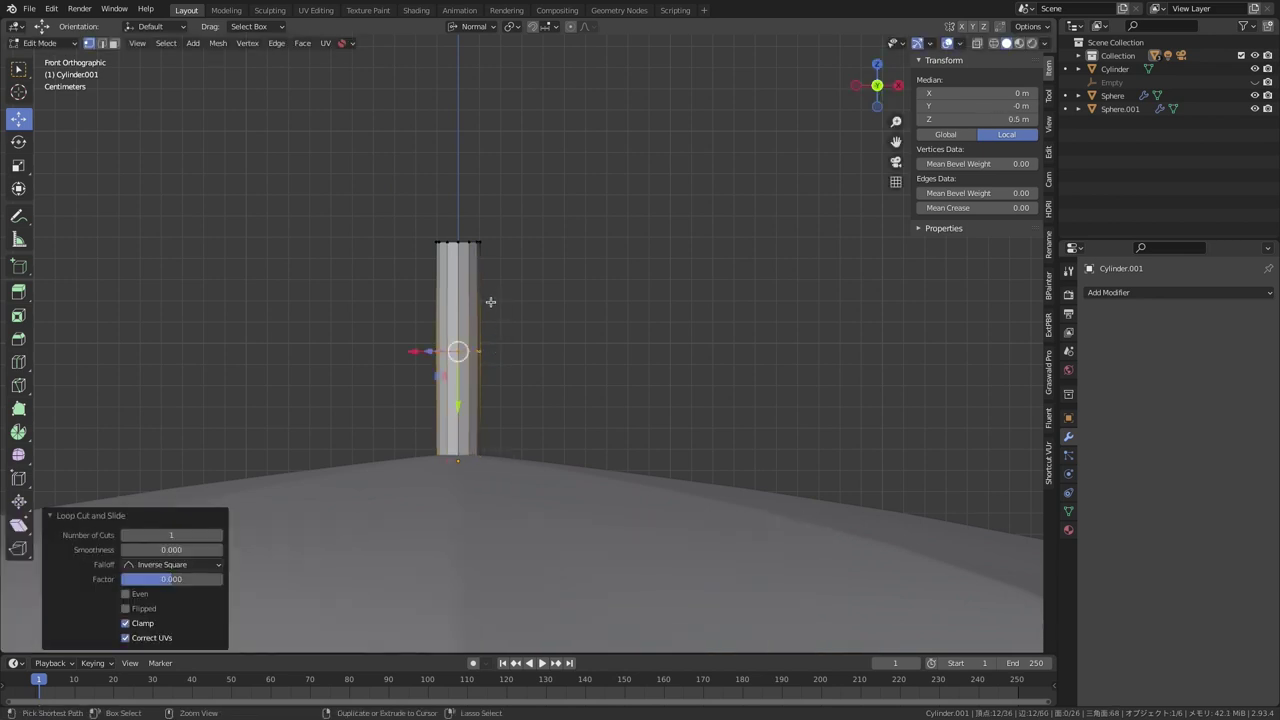
left_click(478, 295)
right_click(481, 295)
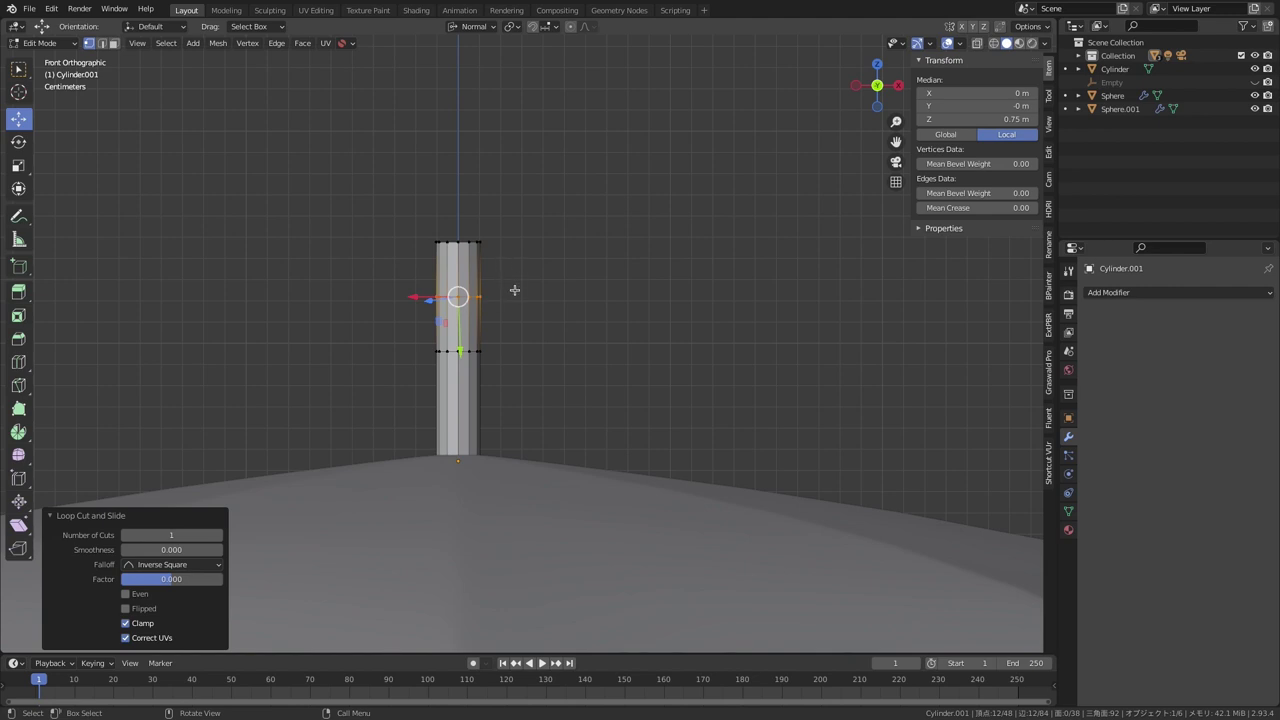
- Taper the tip by scaling the upper loop to about 0.793 and the top ring to about 0.412
key("s")
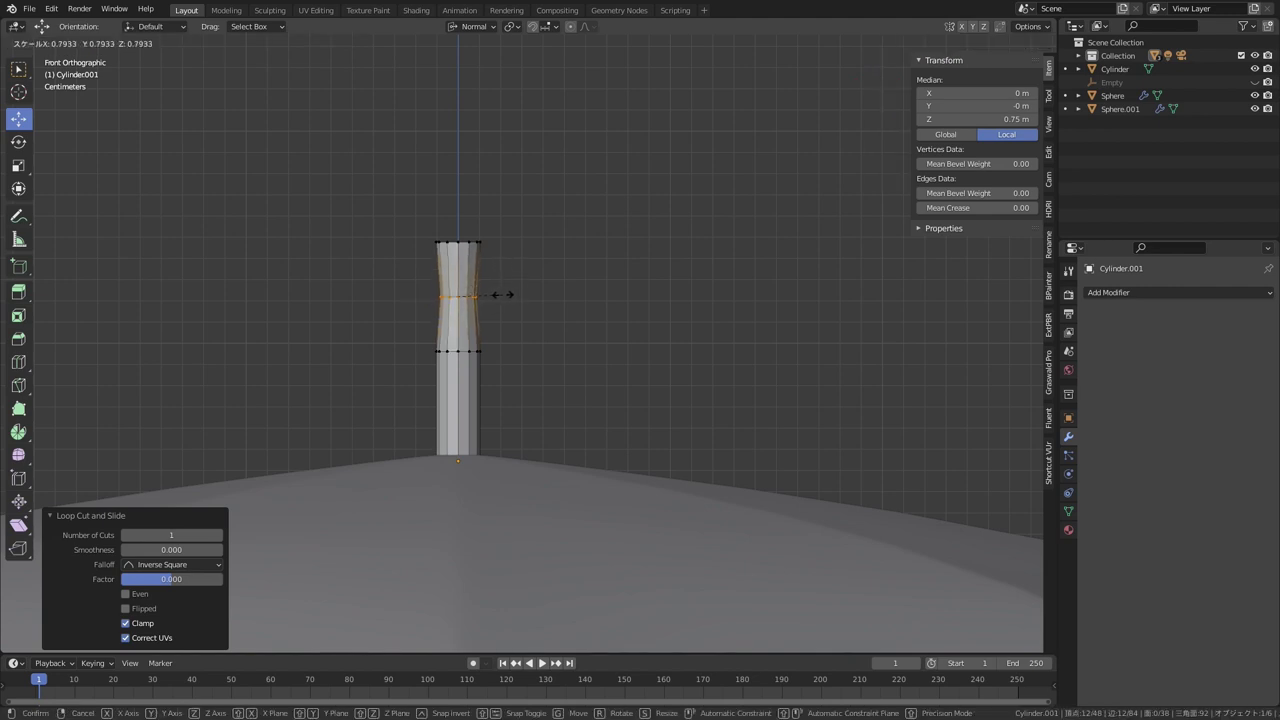
left_click(502, 295)
key("shift+z")
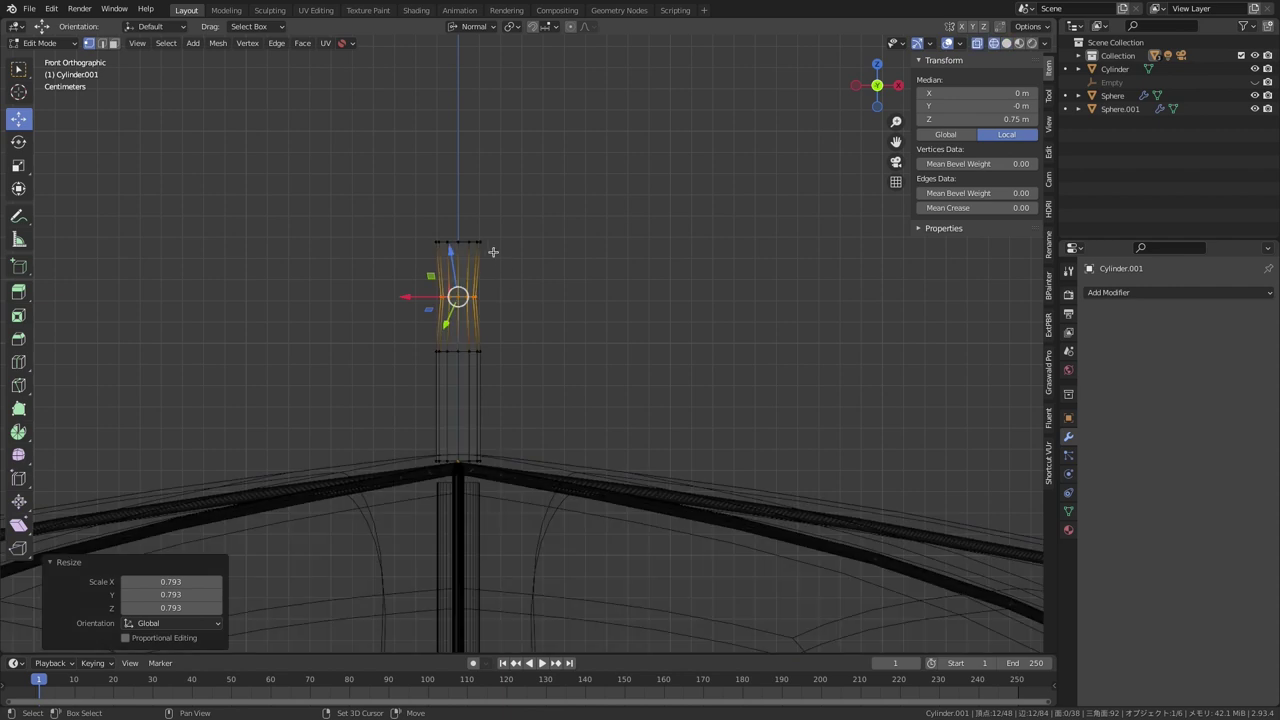
left_click(450, 241, "alt")
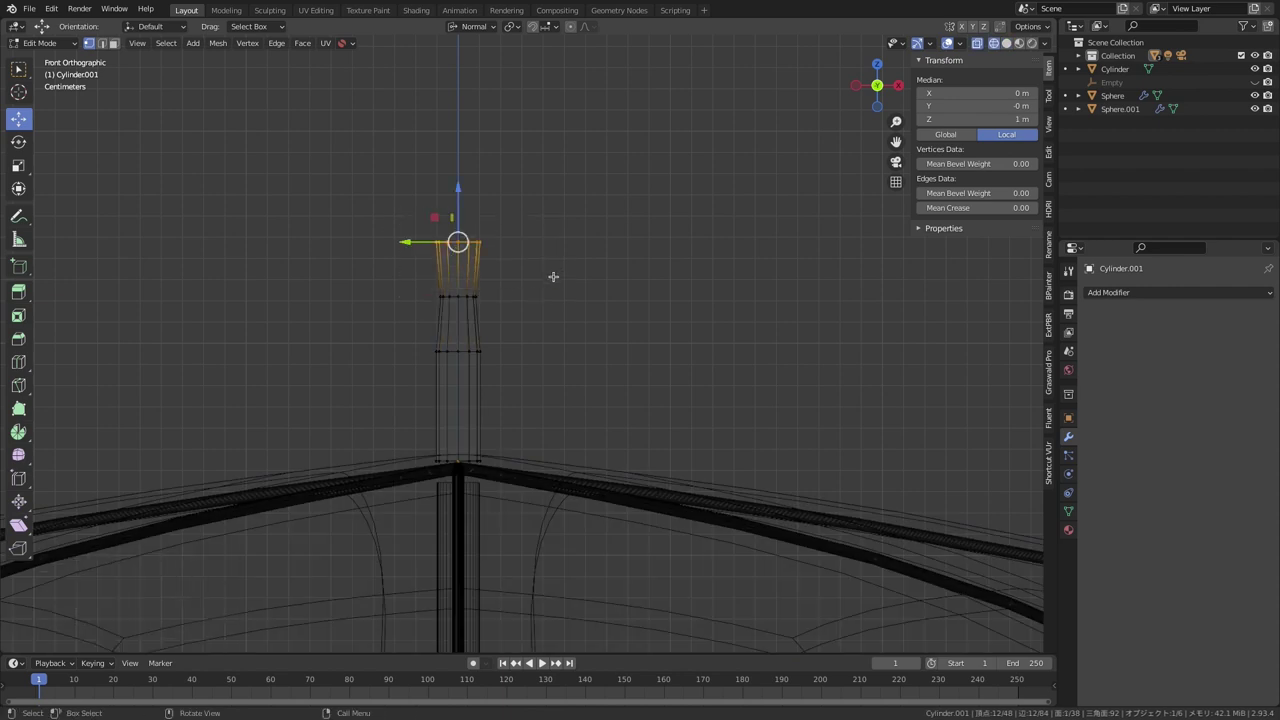
key("s")
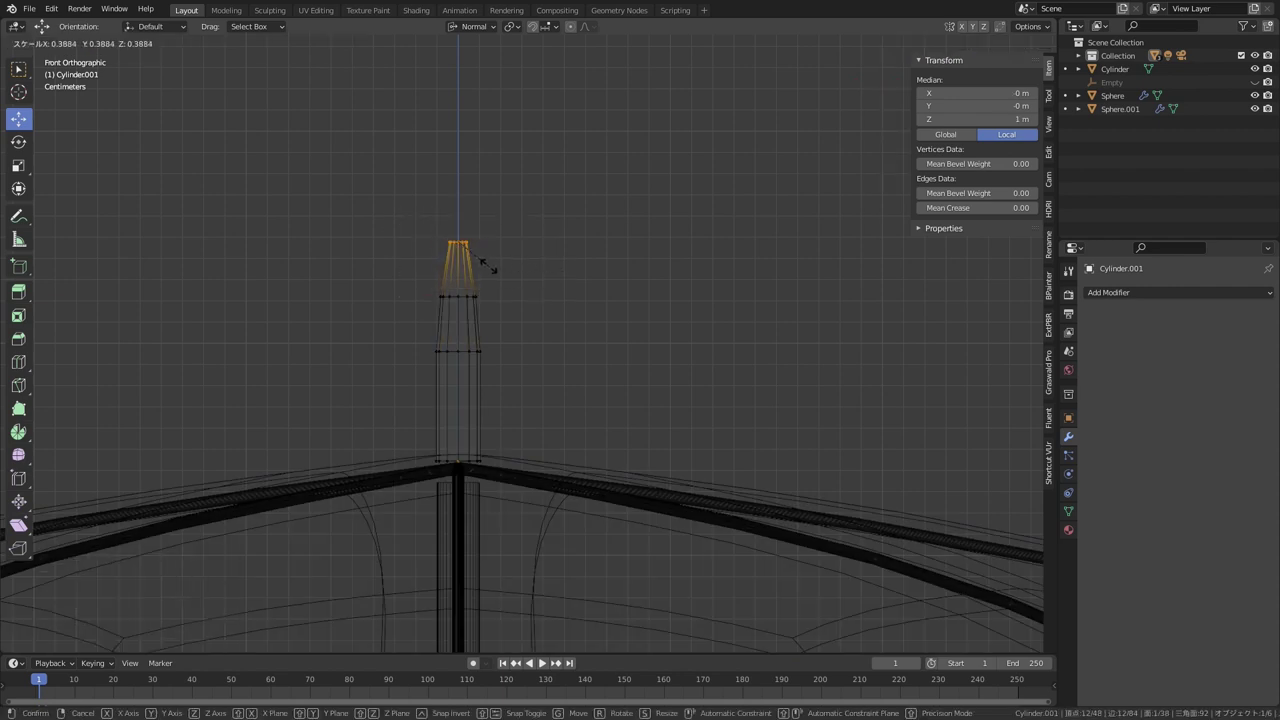
left_click(491, 266)
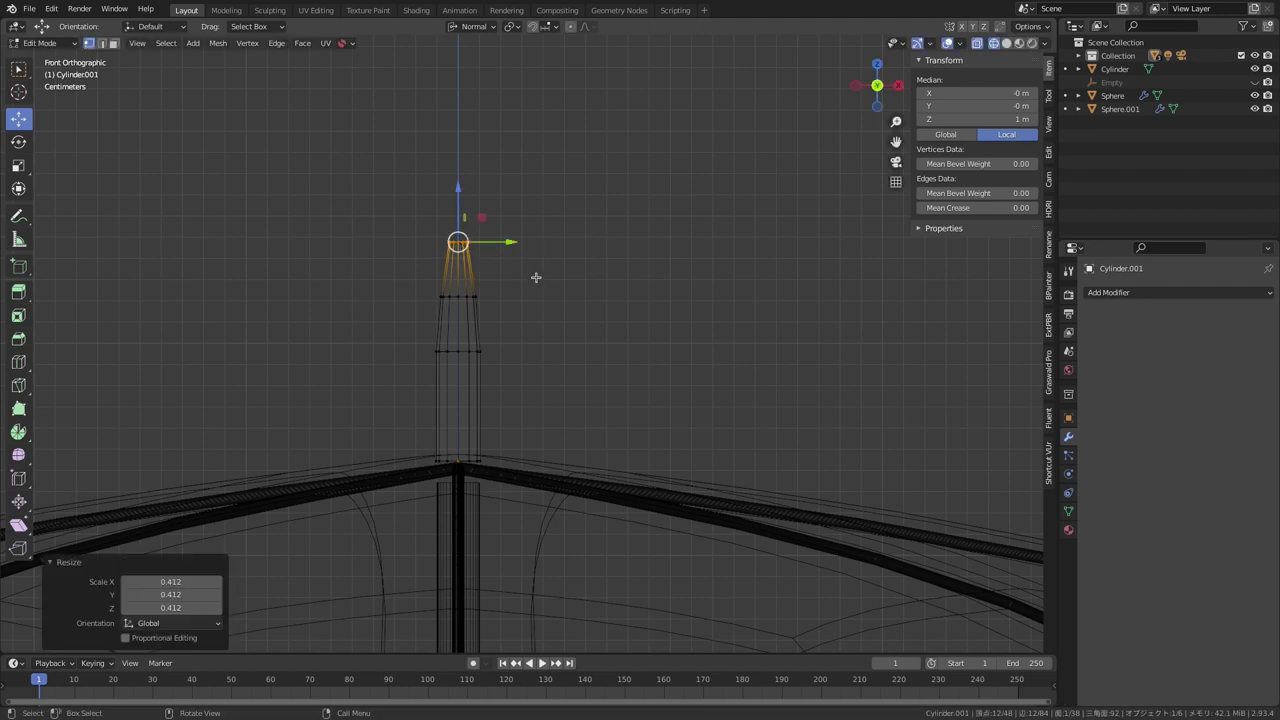
- Return to solid display in Object Mode and shade the tip smooth
middle_click_drag(533, 283, 605, 274)
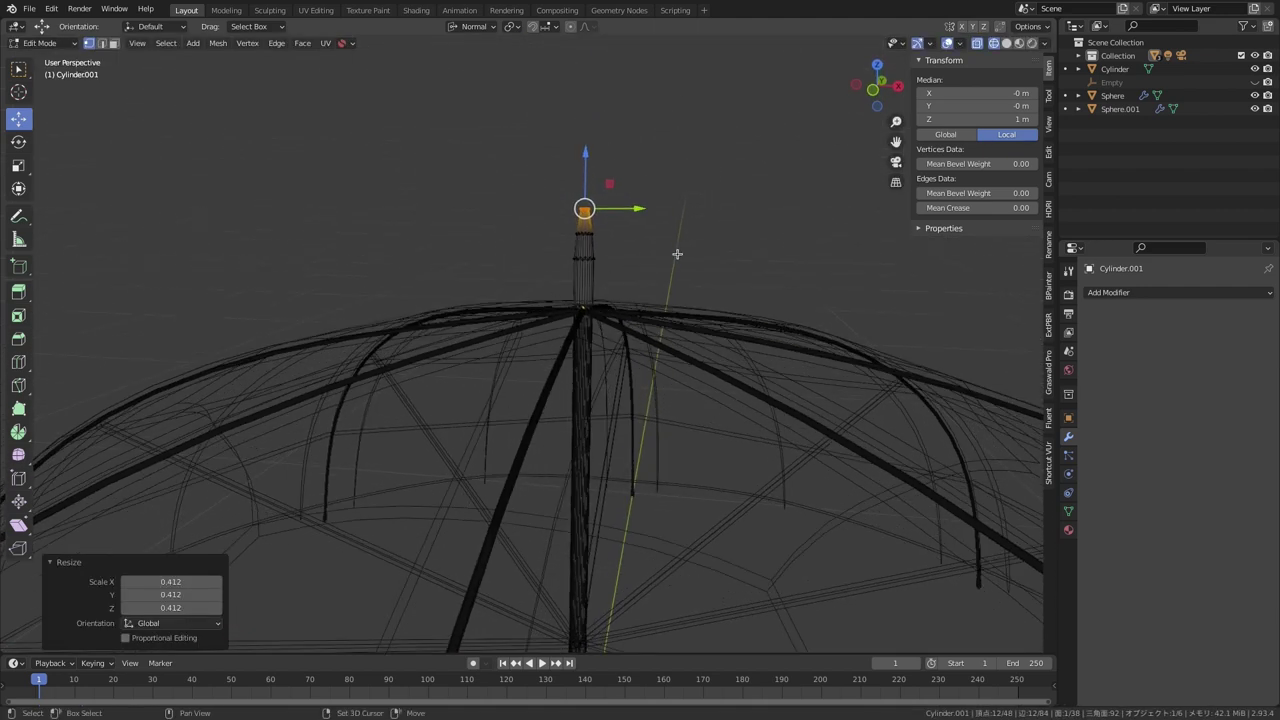
mouse_move(680, 254)
middle_mouse_down("shift")
mouse_move(571, 305)
mouse_move(551, 226)
mouse_move(548, 287)
mouse_move(551, 261)
middle_mouse_up("shift")
key("shift+z")
key("Tab")
right_click(504, 304)
left_click(504, 304)
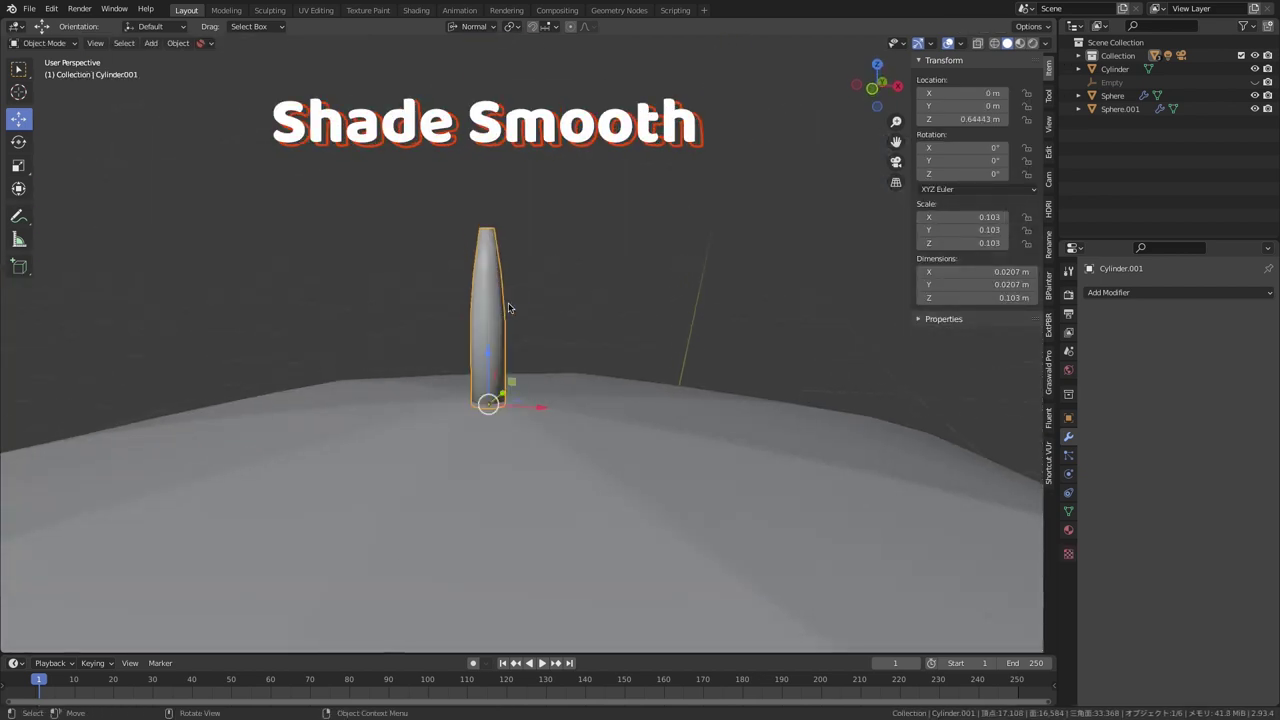
- Add a Bevel modifier and a Subdivision Surface modifier to the umbrella's tip
left_click(1111, 292)
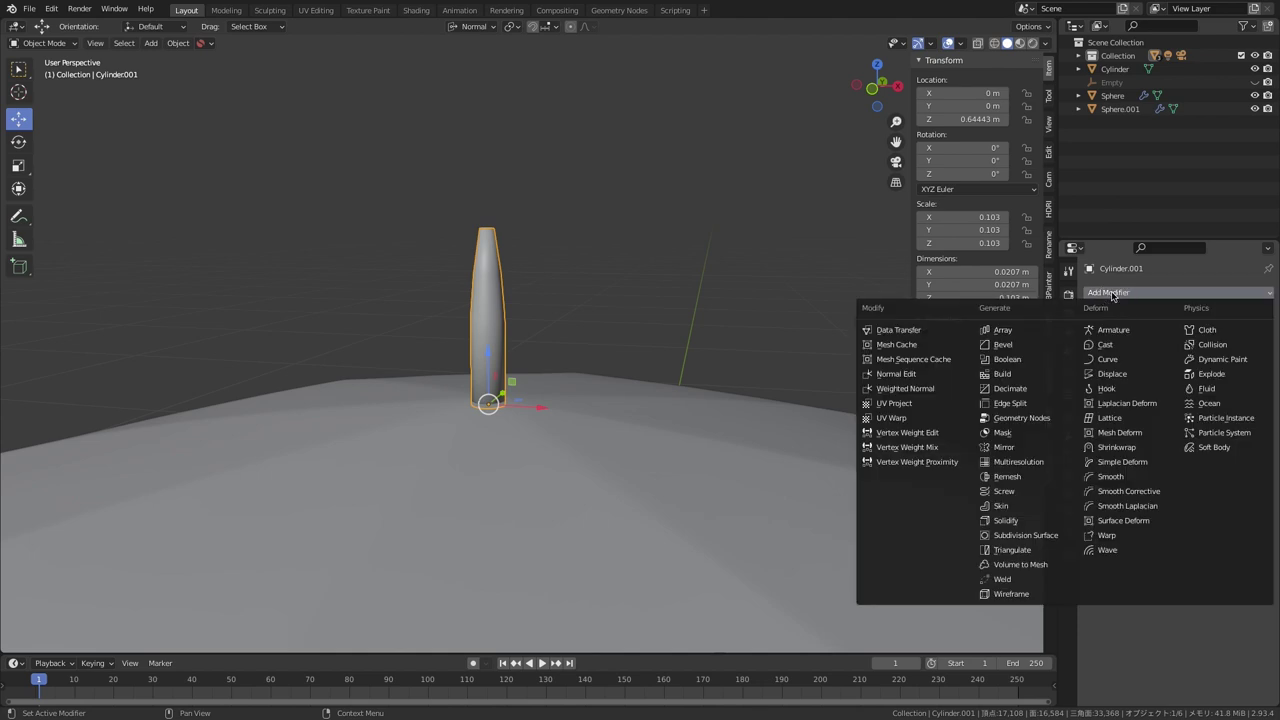
left_click(1029, 348)
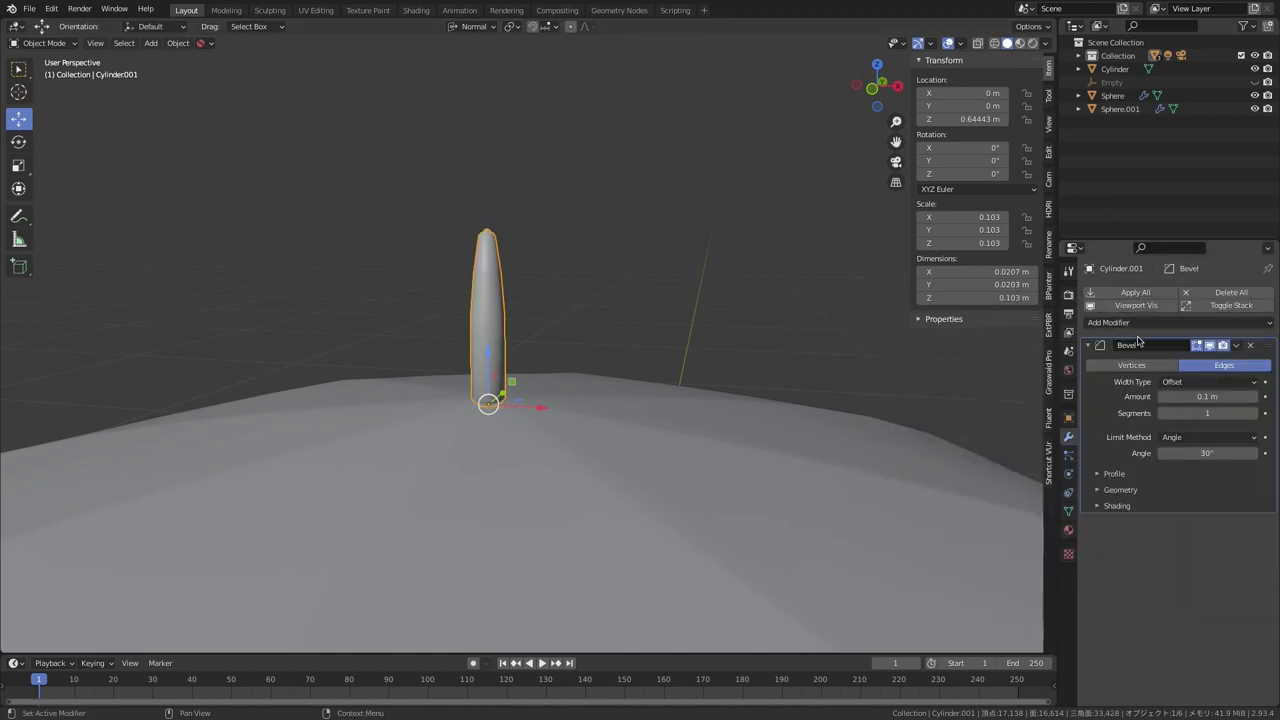
left_click(1140, 323)
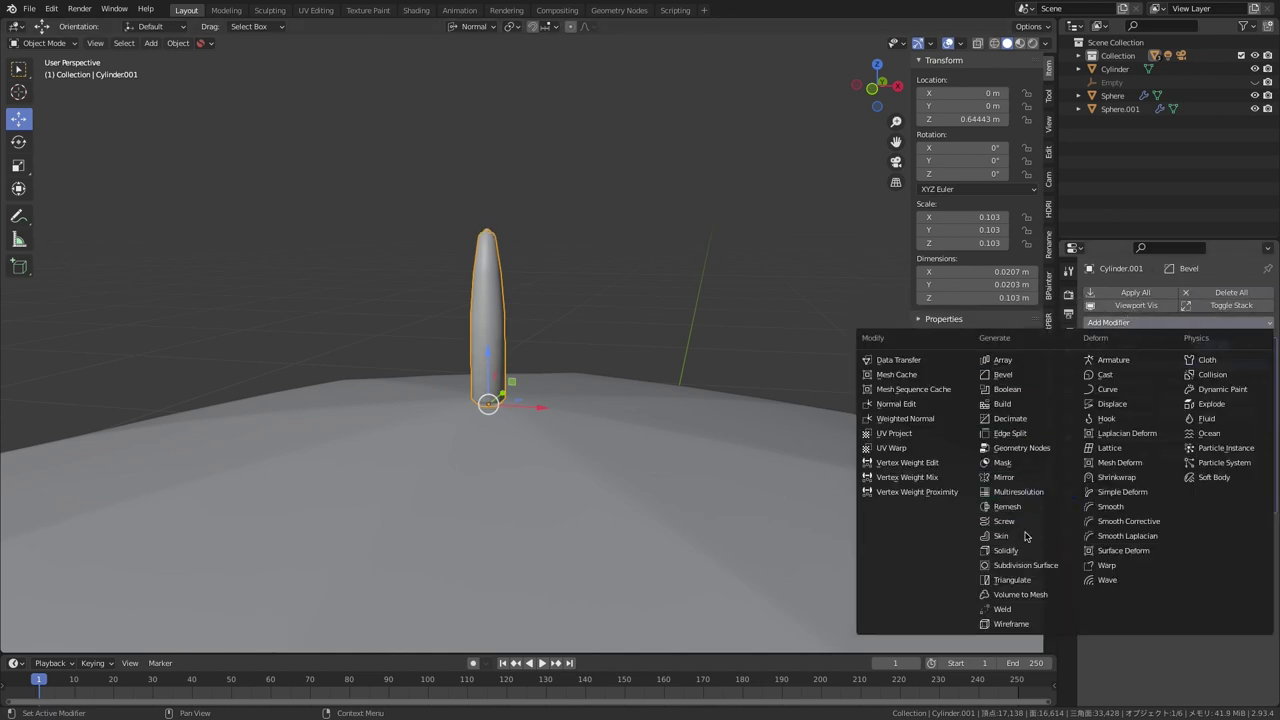
left_click(1030, 565)
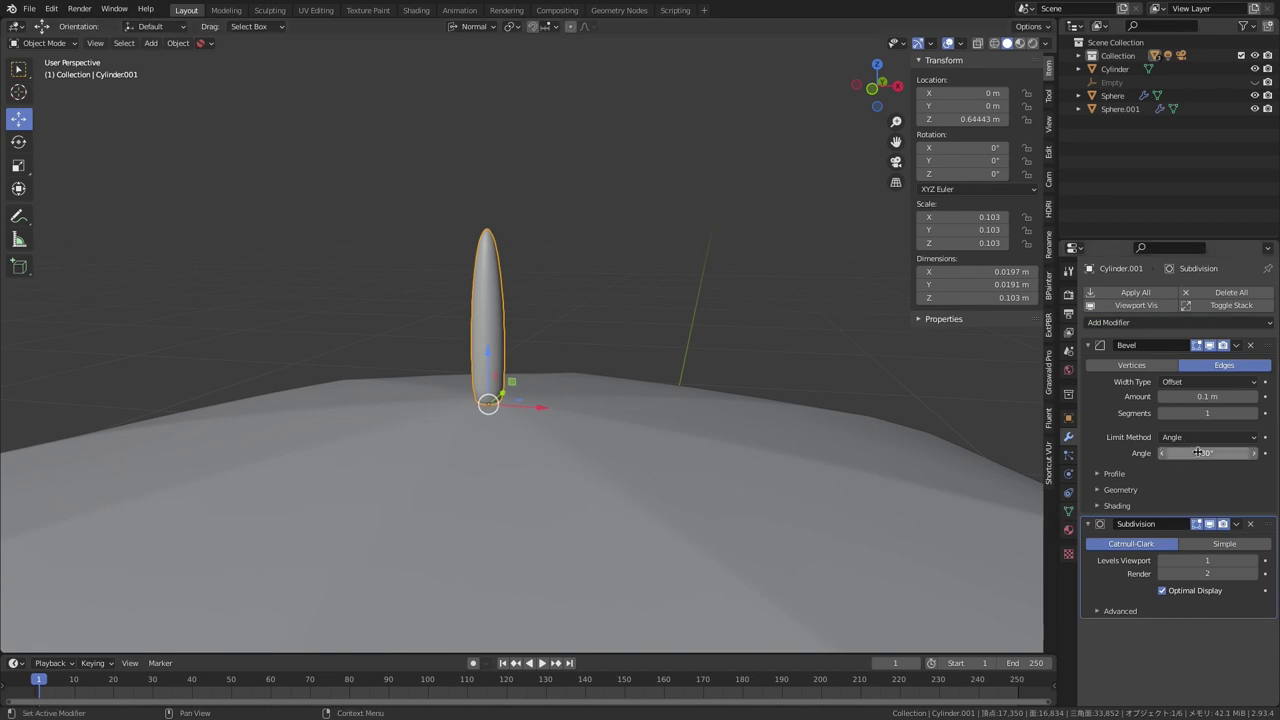
- Set the tip's bevel to 2 segments with an amount of 0.02 m, and deselect the tip
left_click(1250, 414)
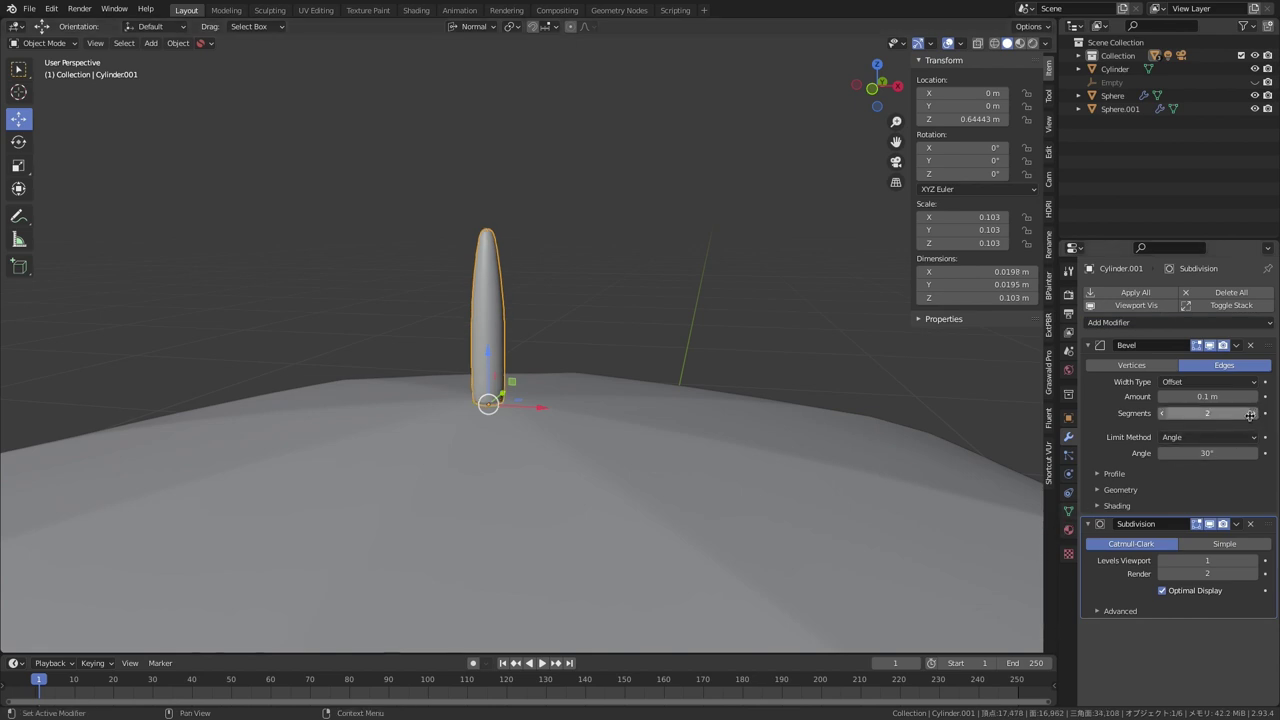
left_click(1162, 397)
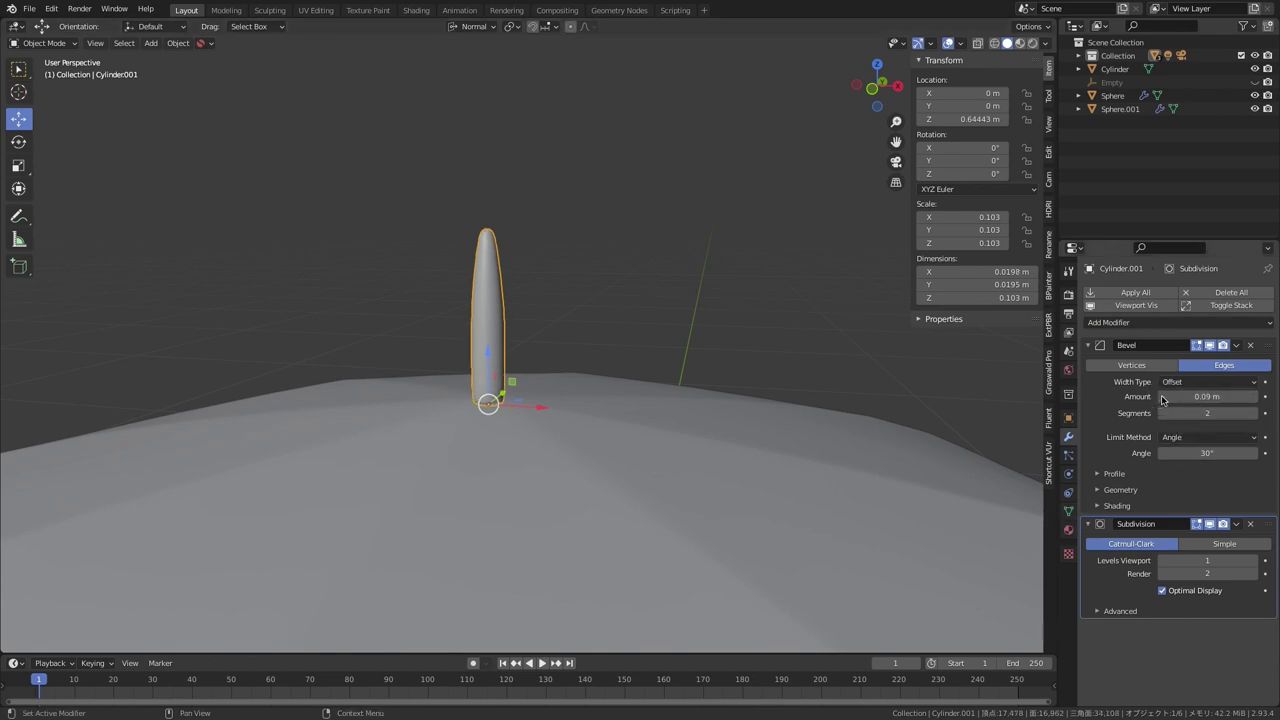
left_click(1162, 397)
left_click(1162, 397)
left_click(1162, 397)
left_click(1162, 397)
left_click(1163, 397)
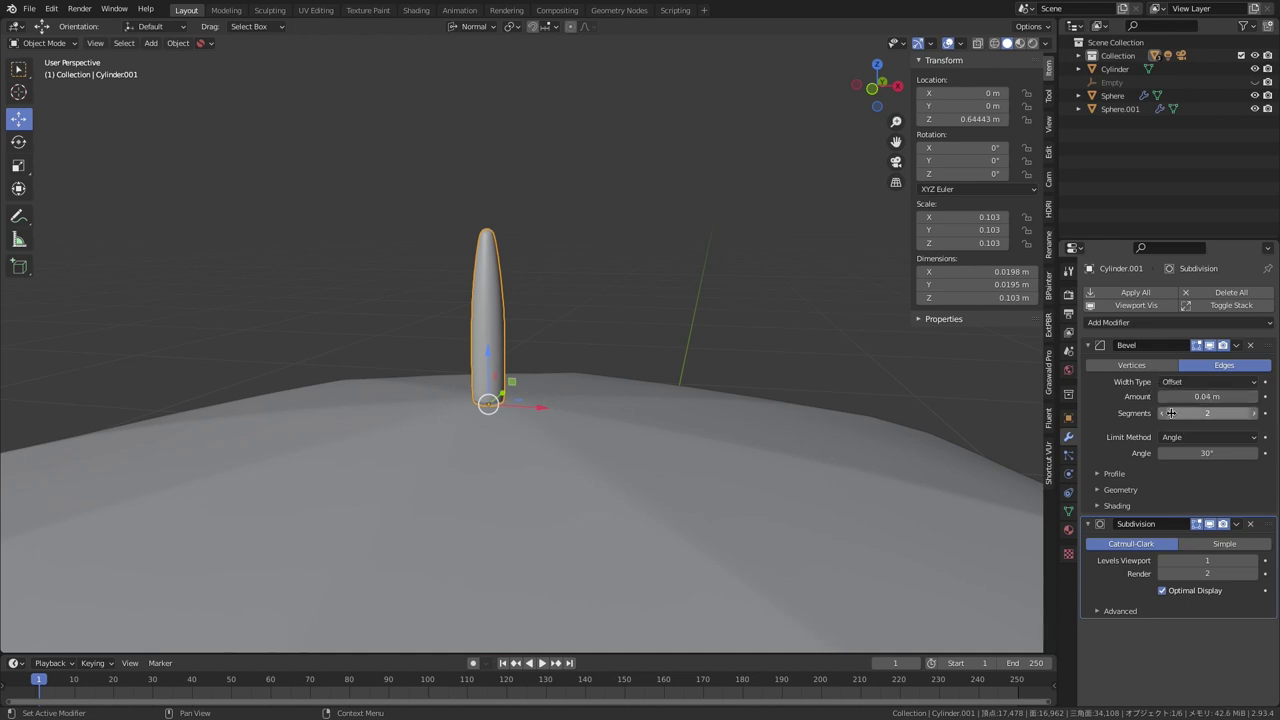
left_click(1163, 397)
left_click(1163, 397)
left_click(1163, 397)
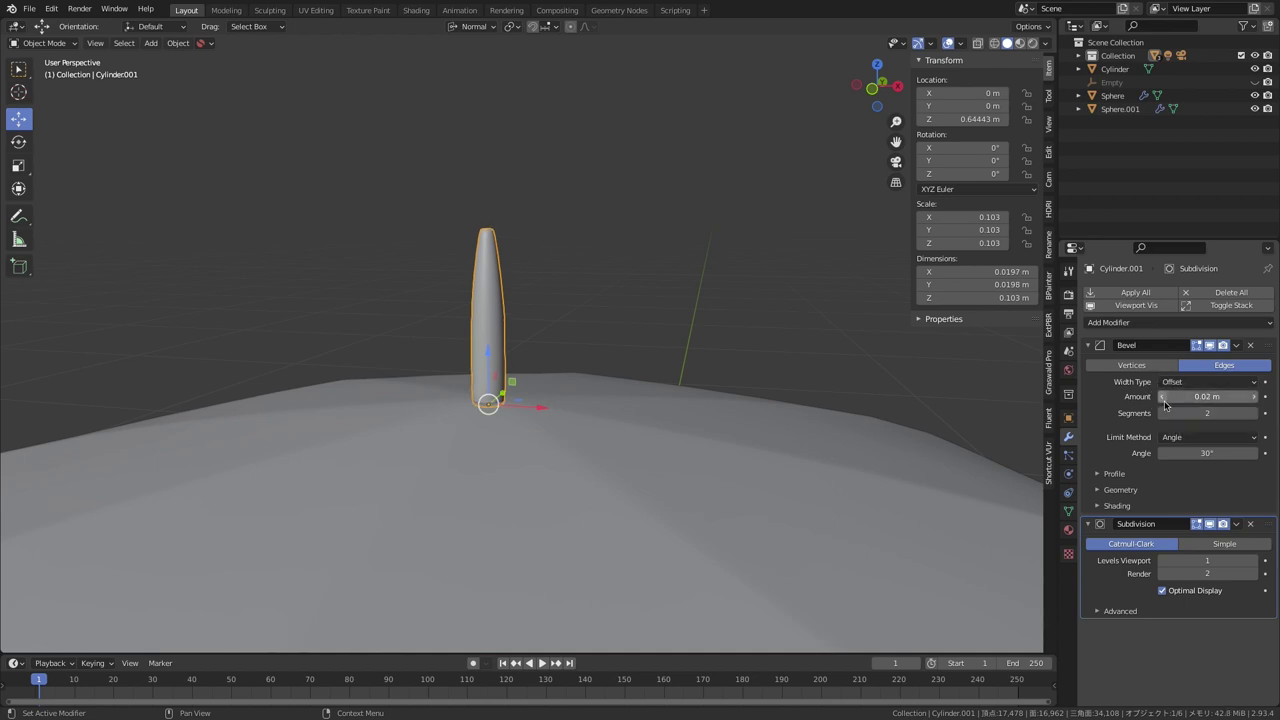
left_click(756, 312)
- Select and frame the canopy, and inspect the whole umbrella from another angle
left_click(691, 468)
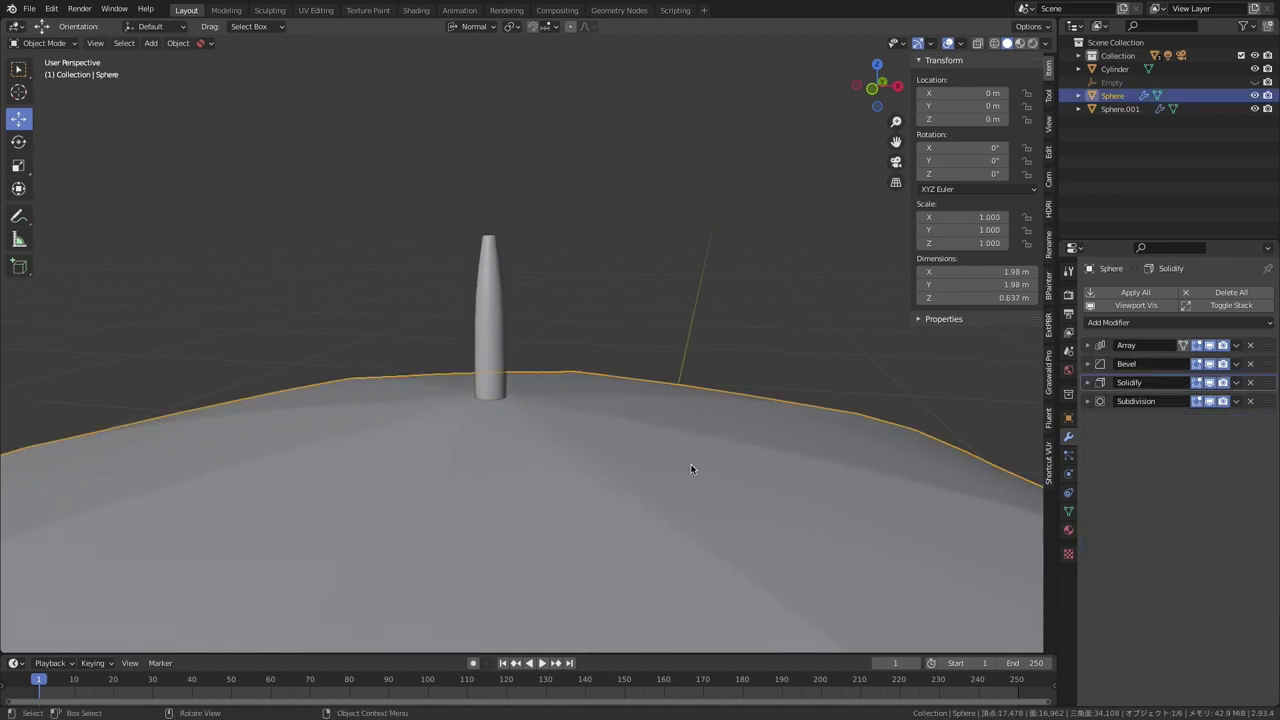
key("KP_Decimal")
left_click(813, 446)
middle_click_drag(813, 446, 726, 429)
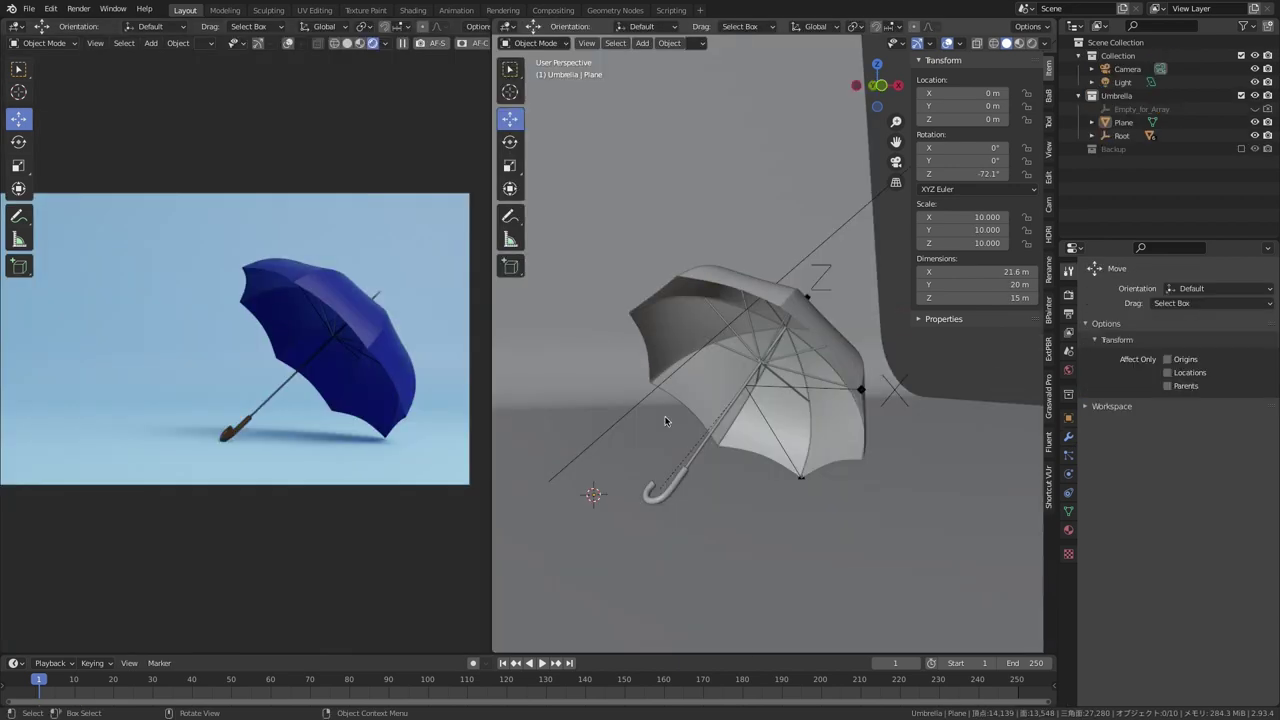